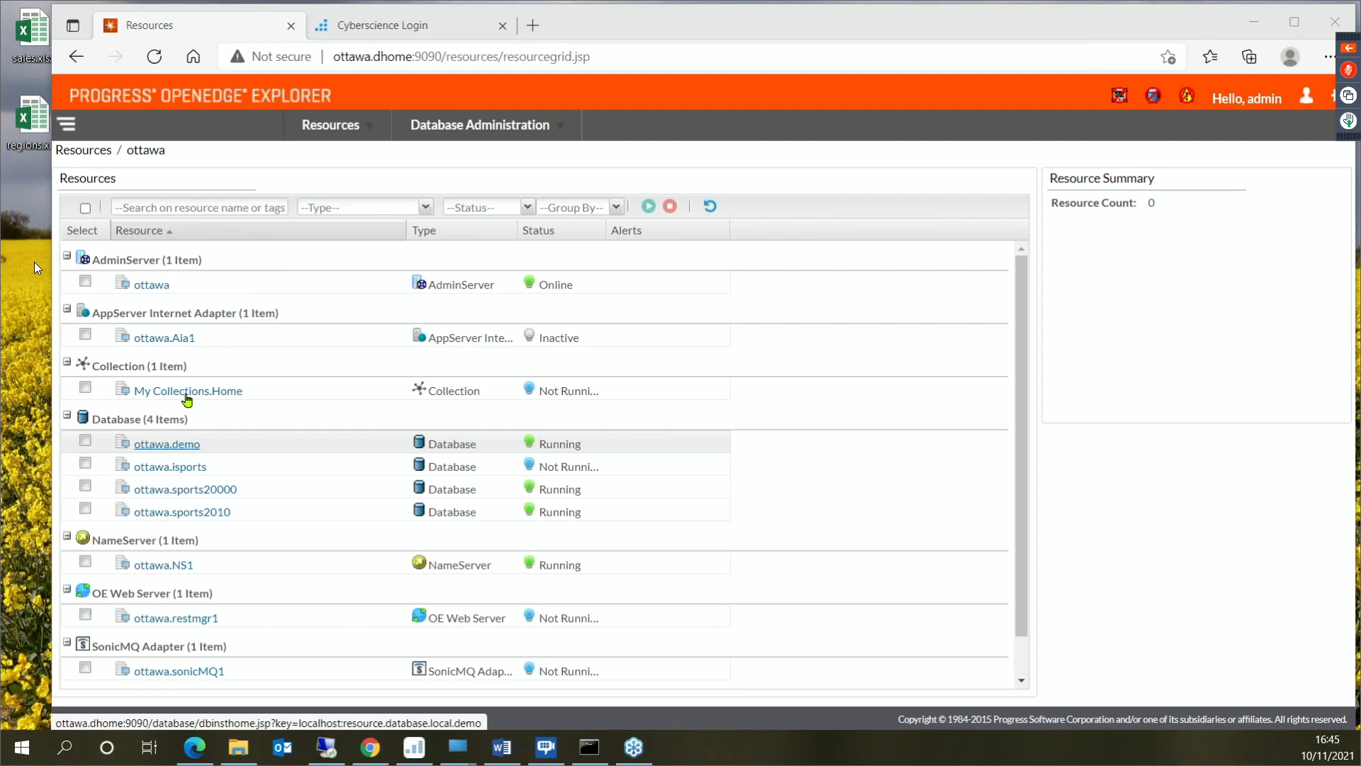
- Log in to the Cyberscience application server by entering the account password for the demo user
click(426, 27)
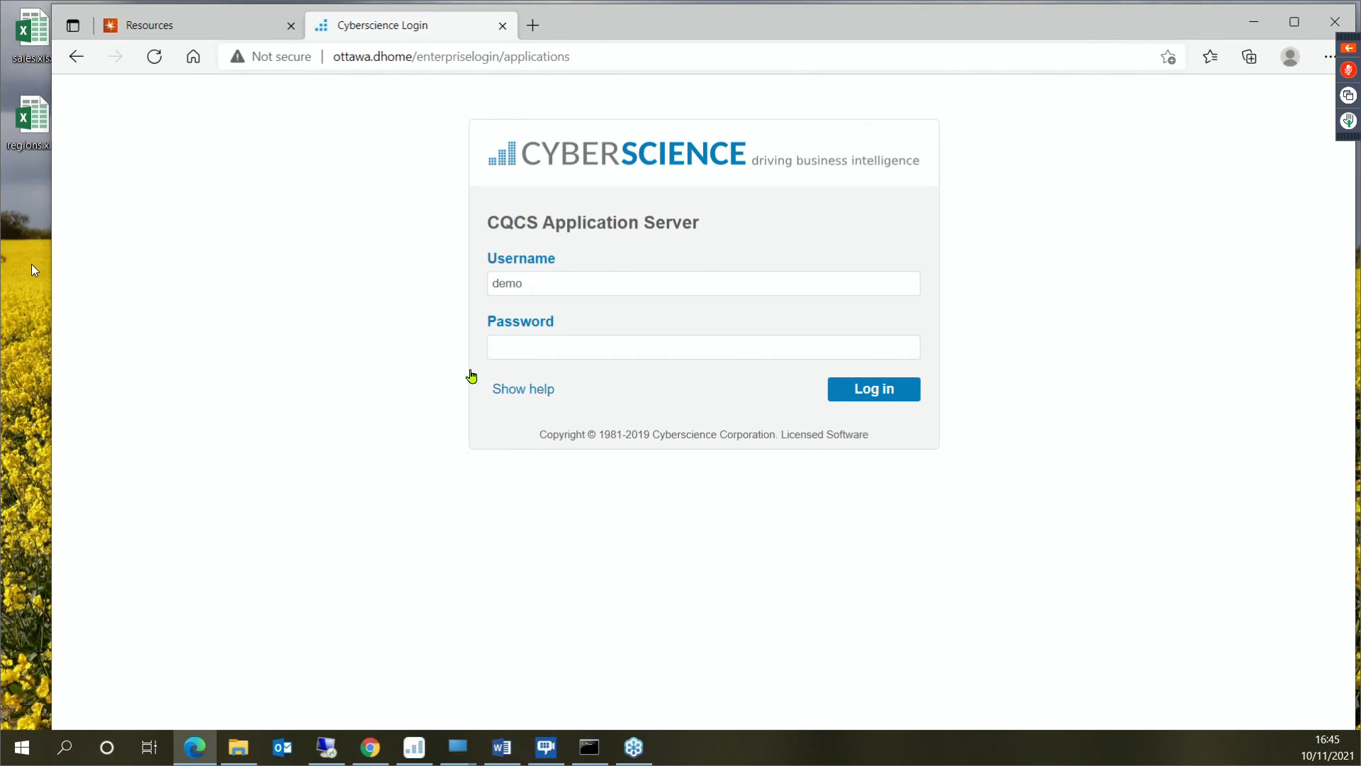
click(540, 341)
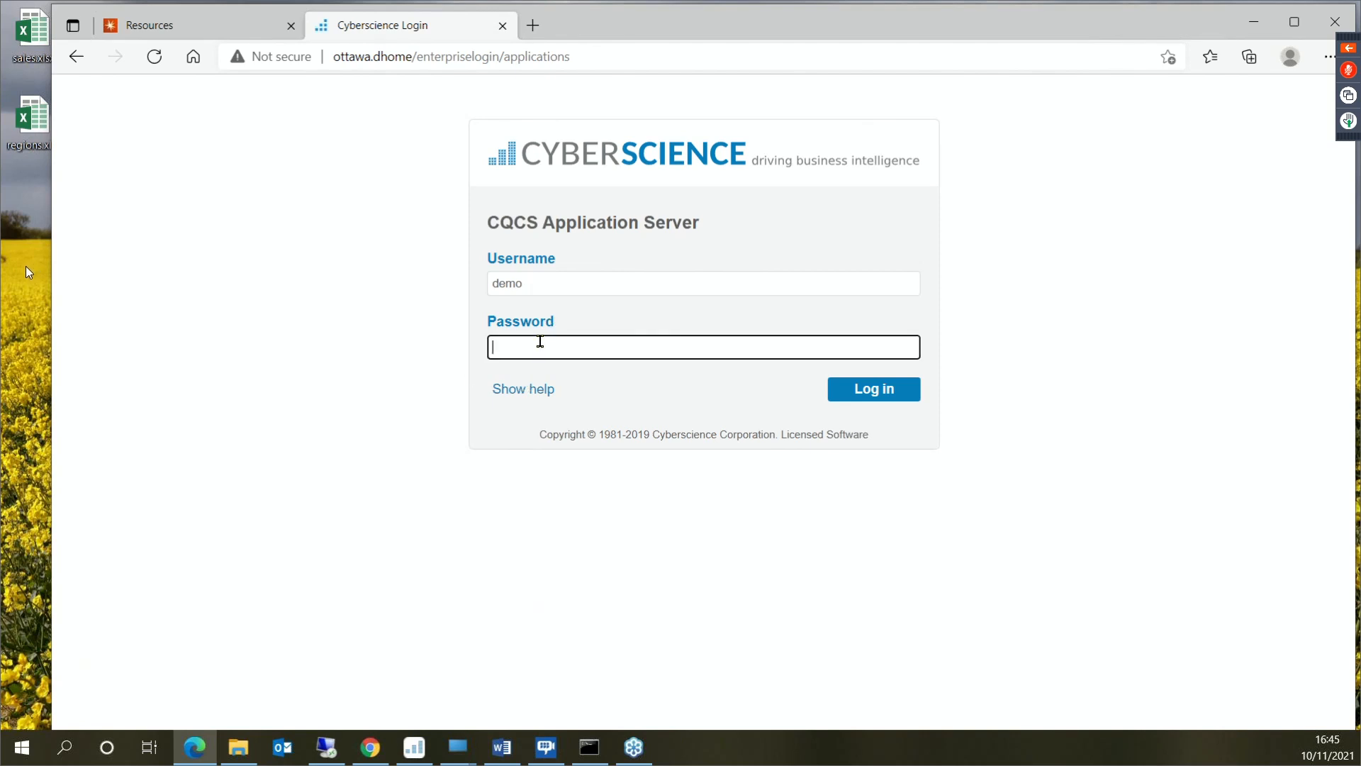
text(demo)
key(Return)
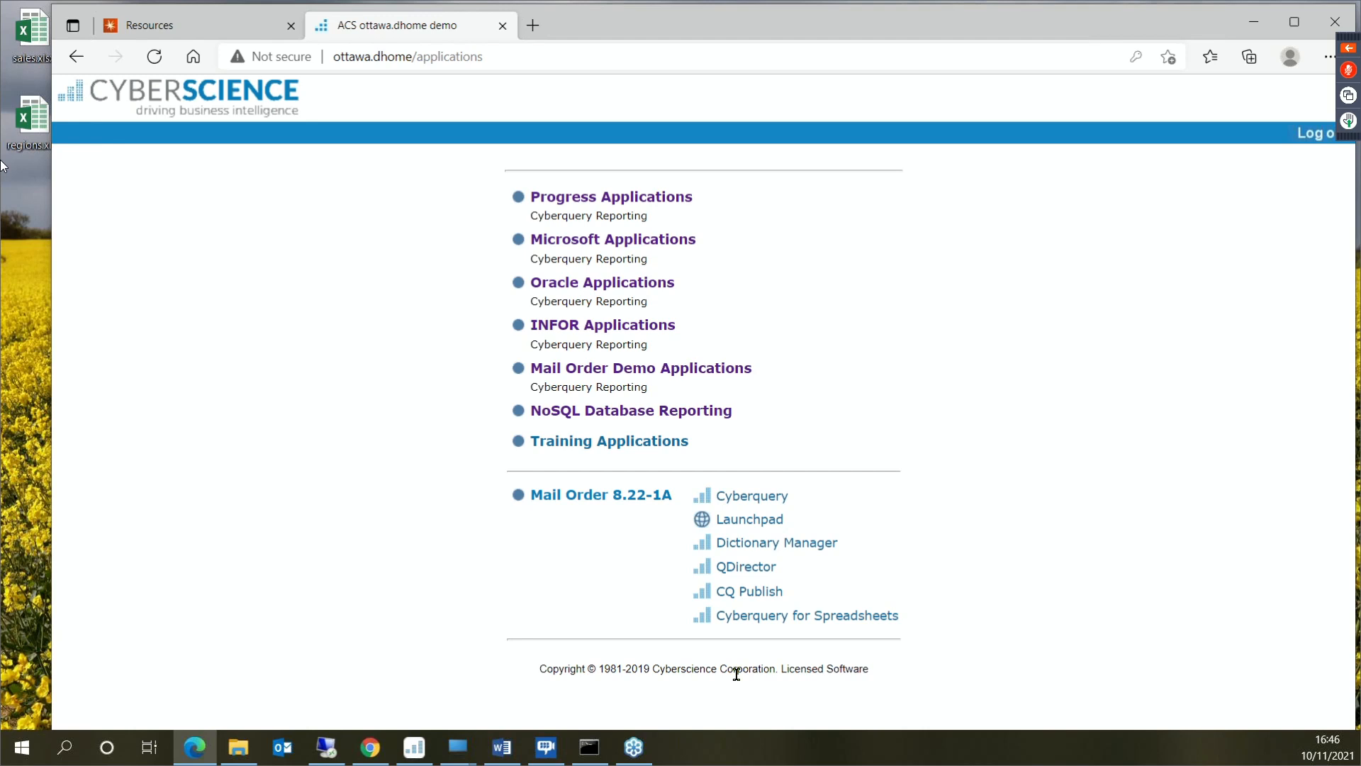
- Open the Progress Applications group and launch Cyberquery for the Progress Sports2000 Database, allowing CQCSLauncher.exe to run
click(591, 202)
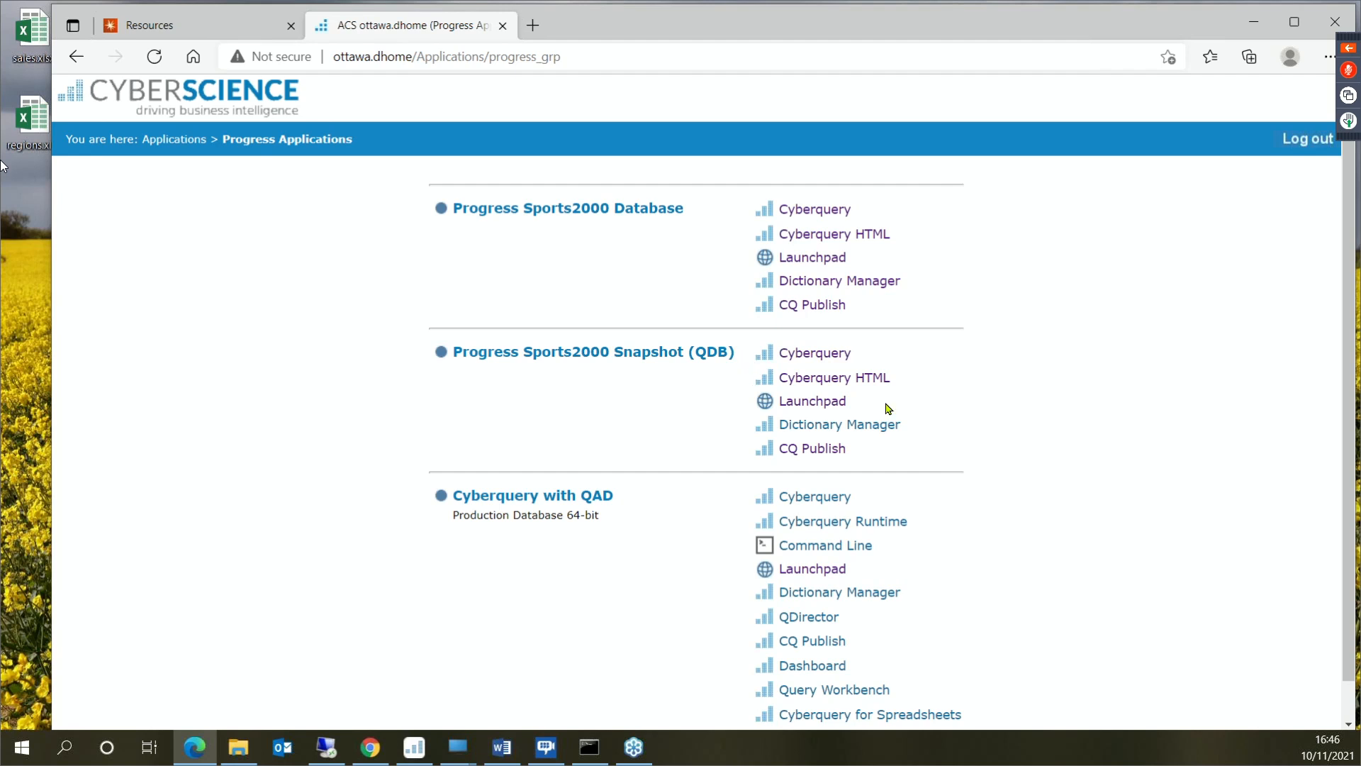
scroll(971, 549, down, 1)
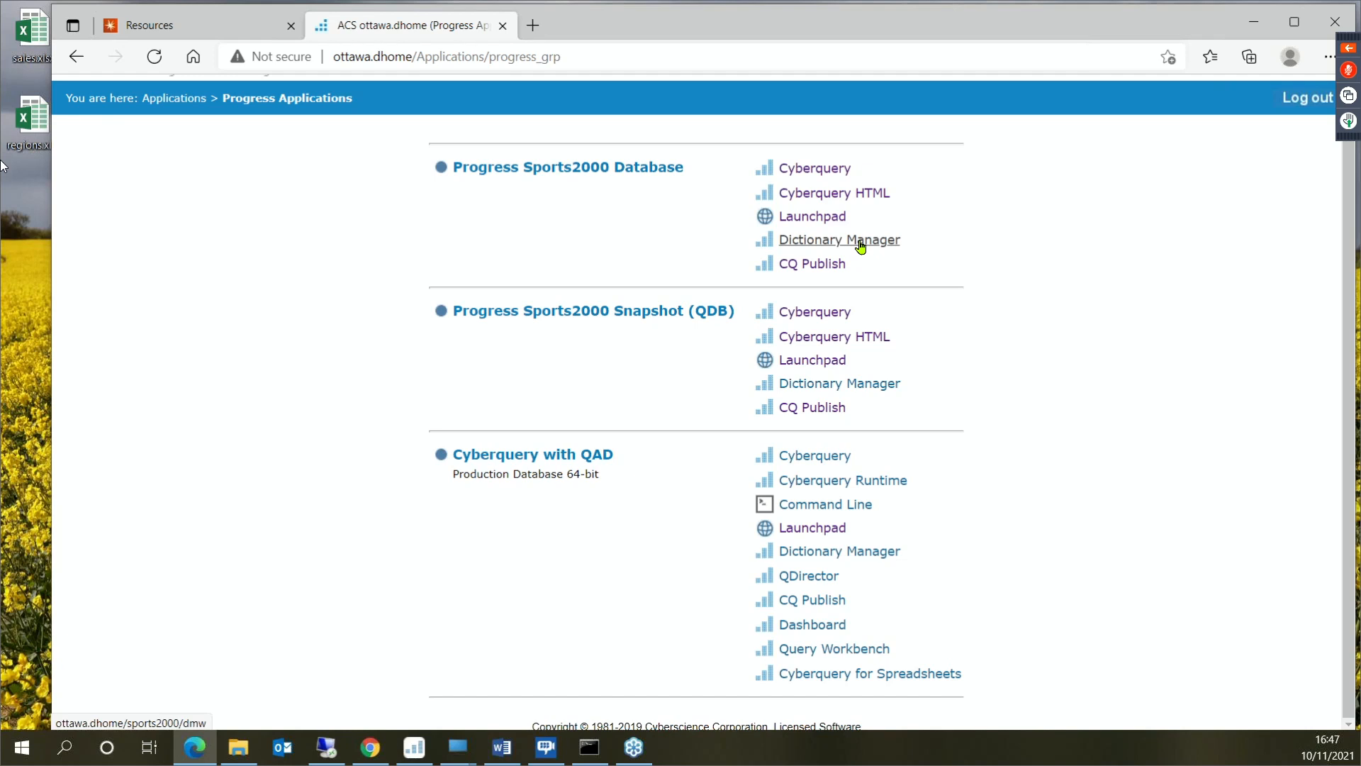
click(818, 172)
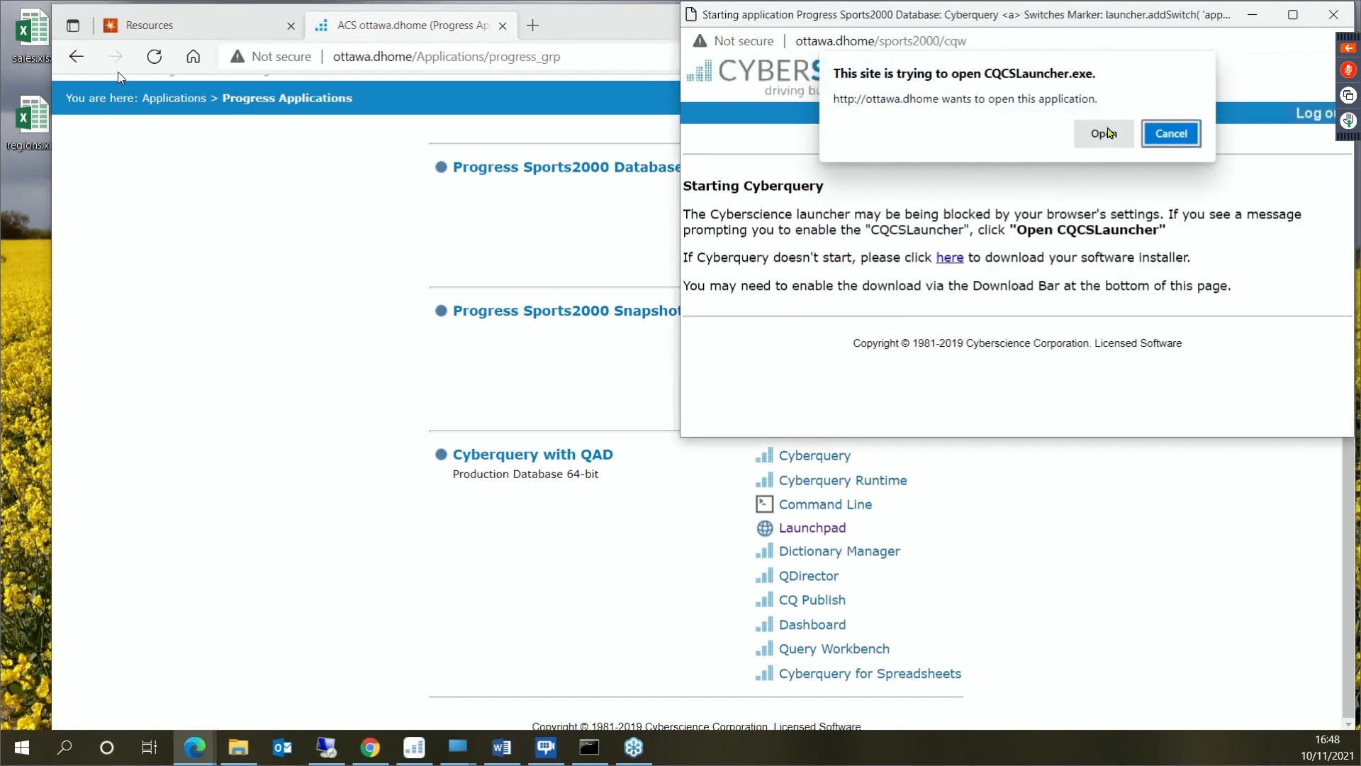
click(1104, 134)
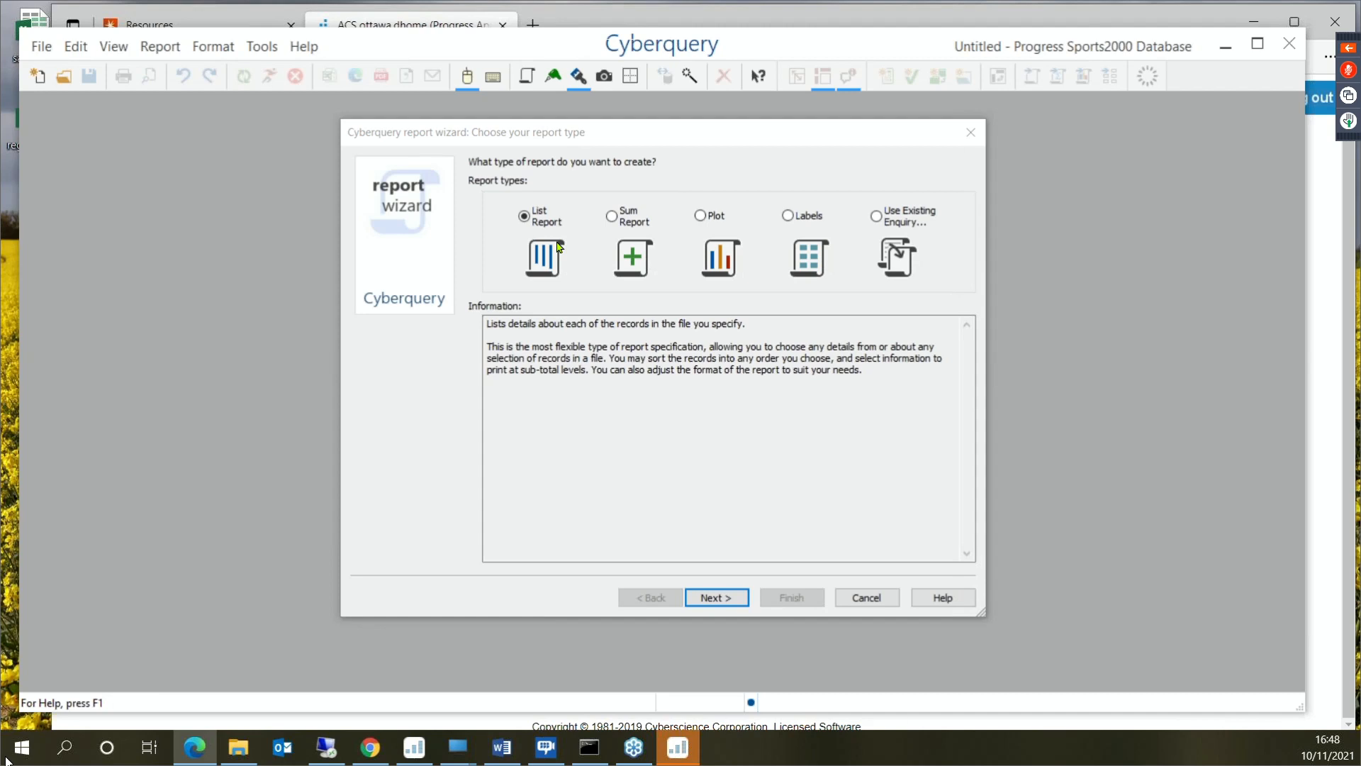
- Choose a Sum Report in the report wizard and use Orderline as its domain file
click(616, 216)
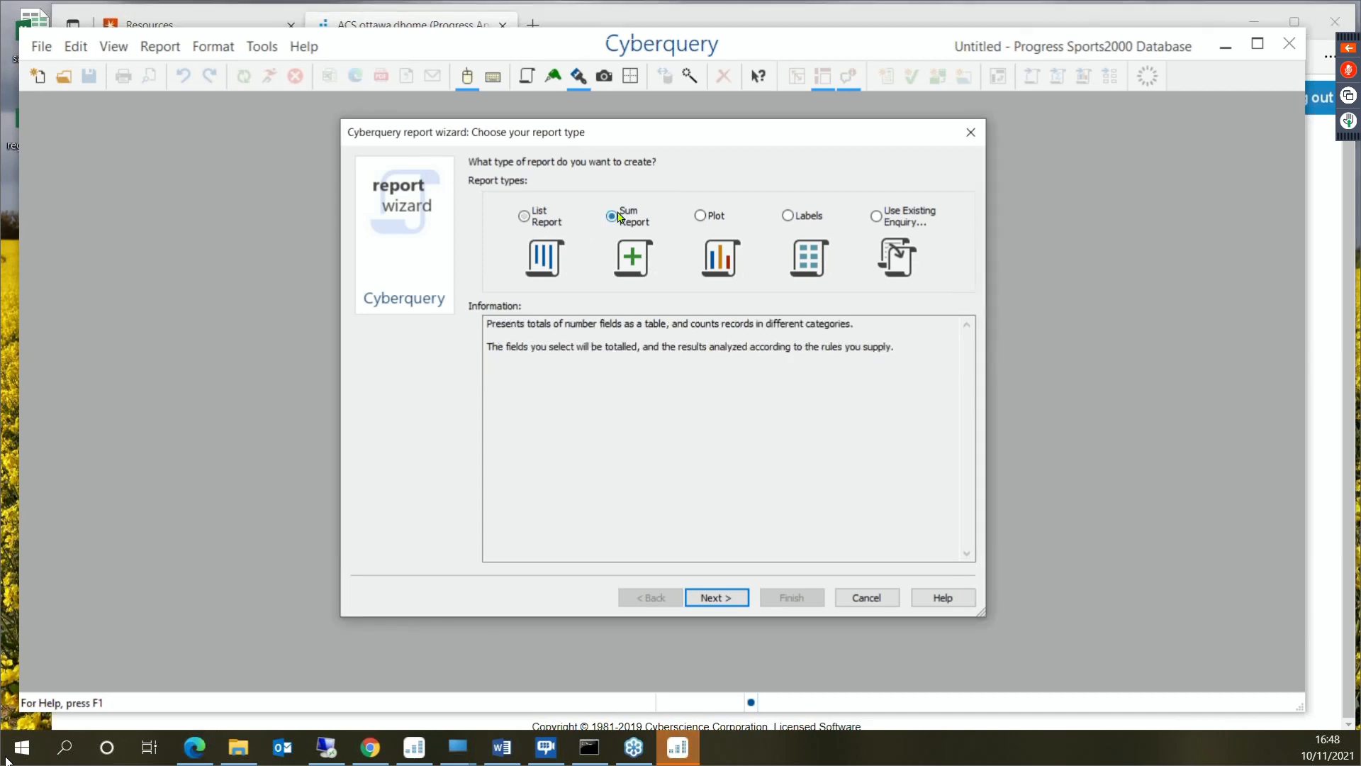
click(727, 597)
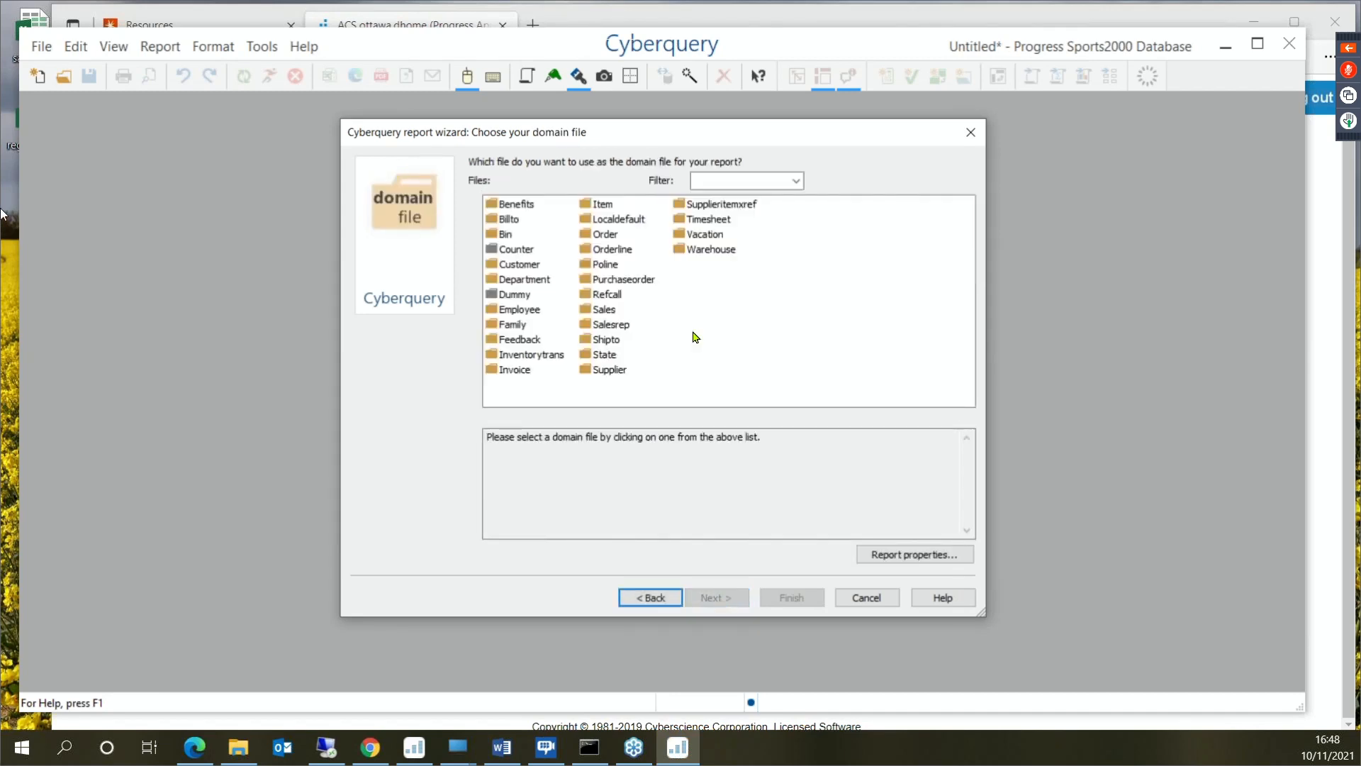
click(615, 251)
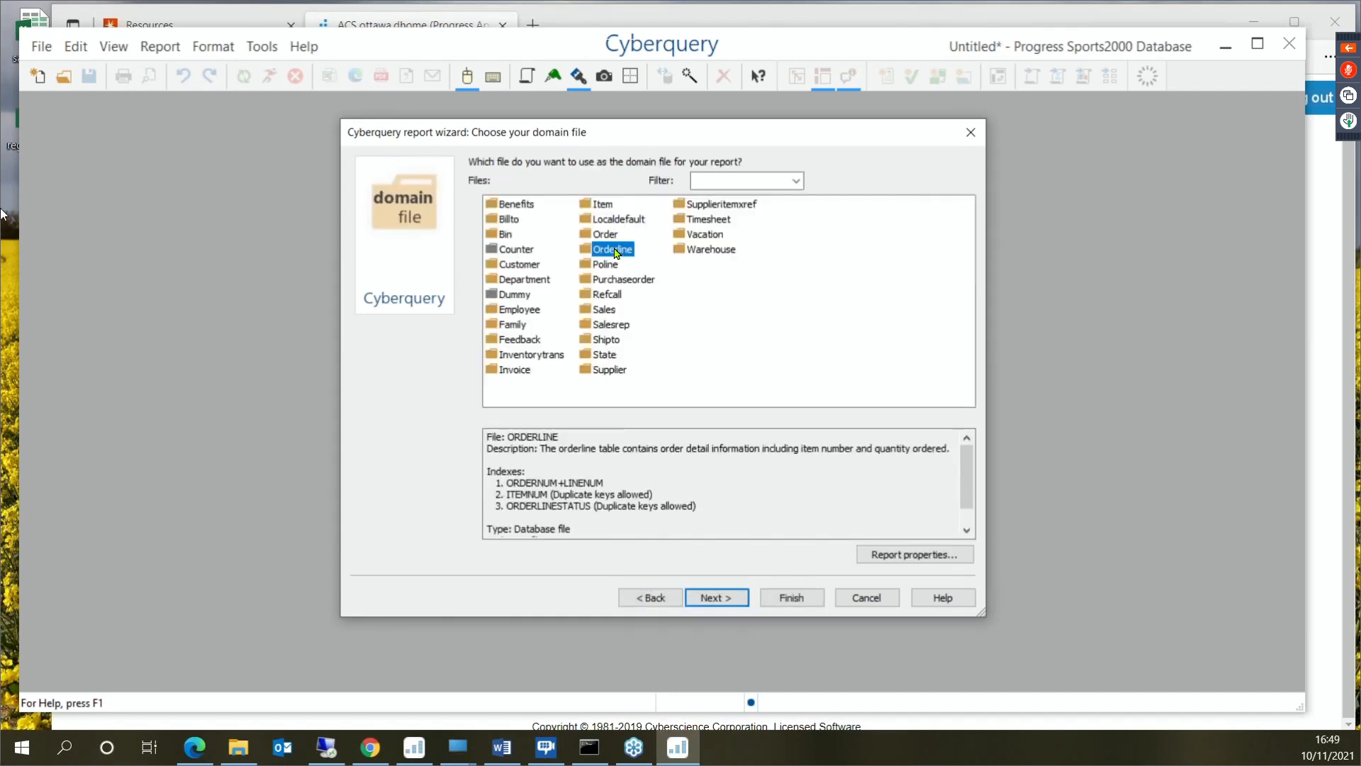
double_click(615, 252)
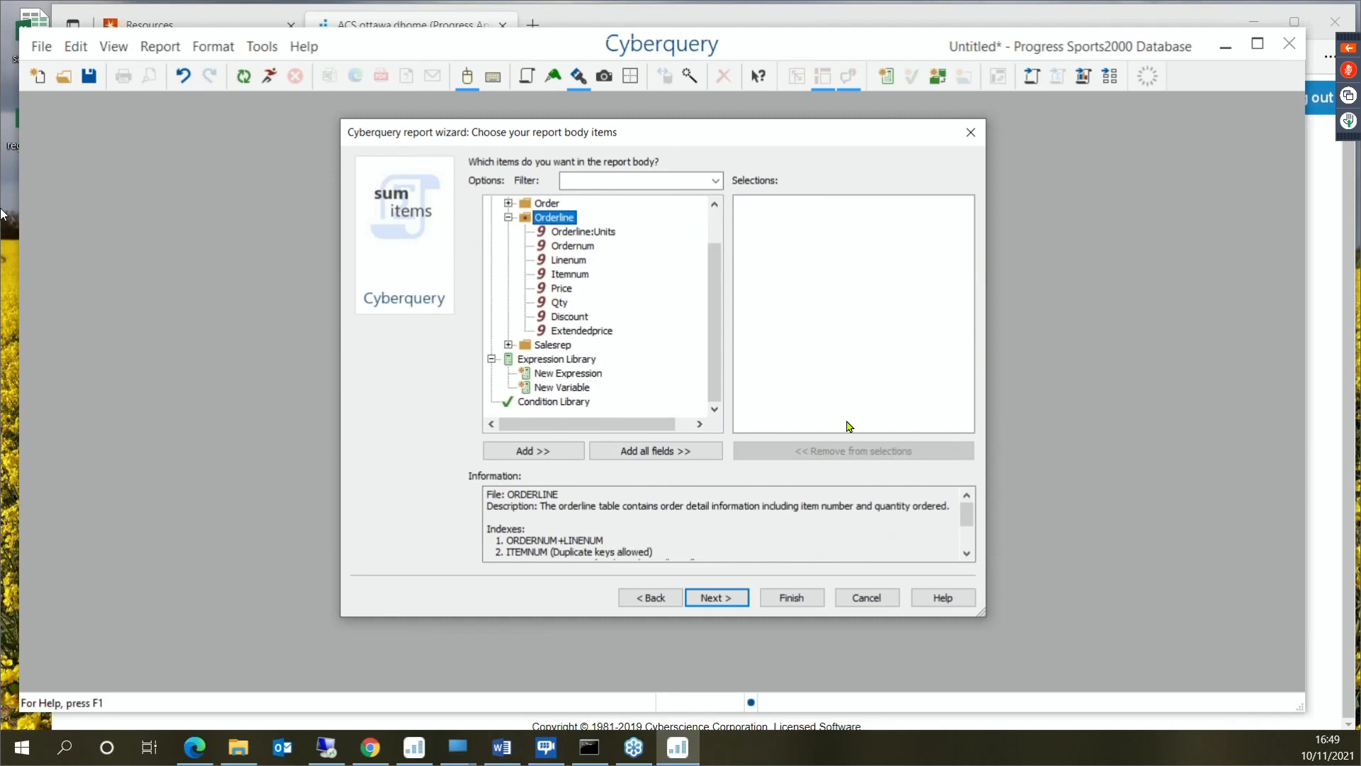
- Add Orderline's Extendedprice to the report body and finish the wizard without sort or across items
click(595, 332)
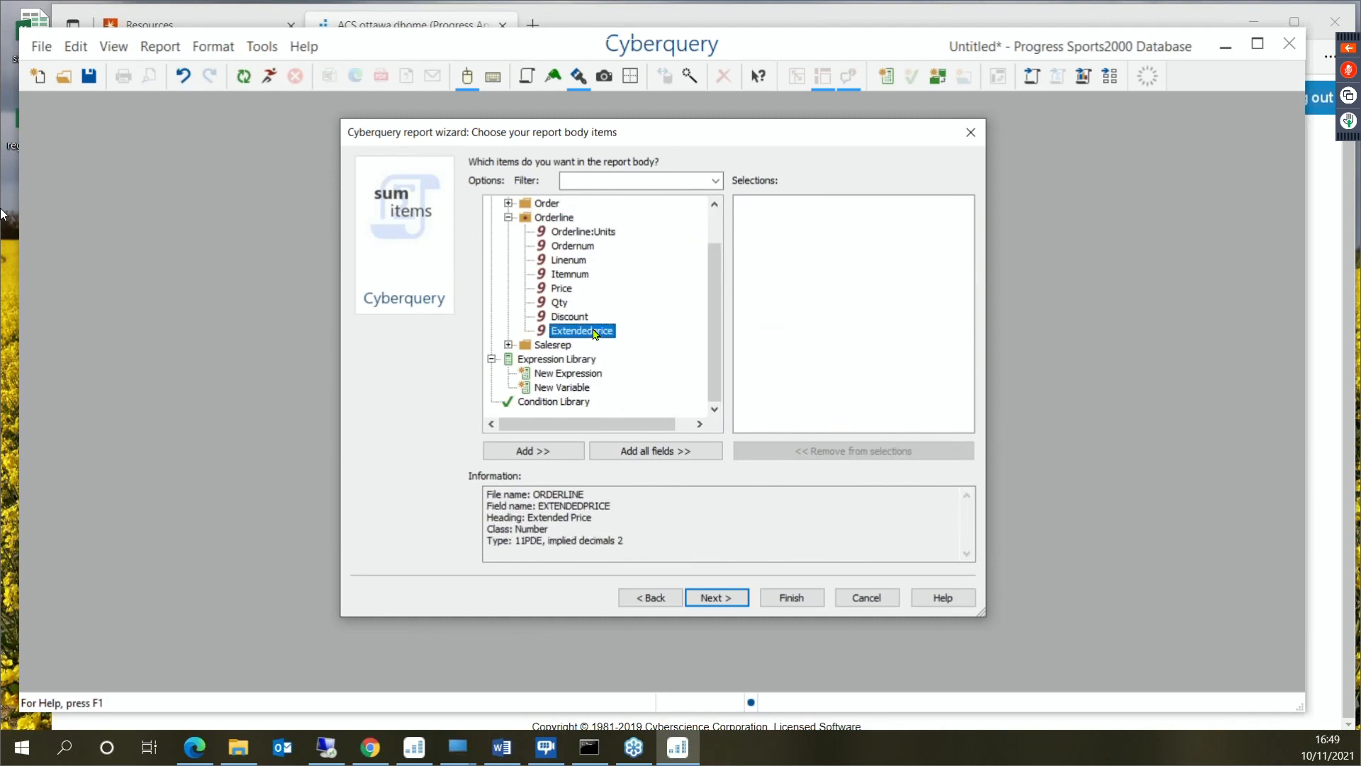
double_click(596, 332)
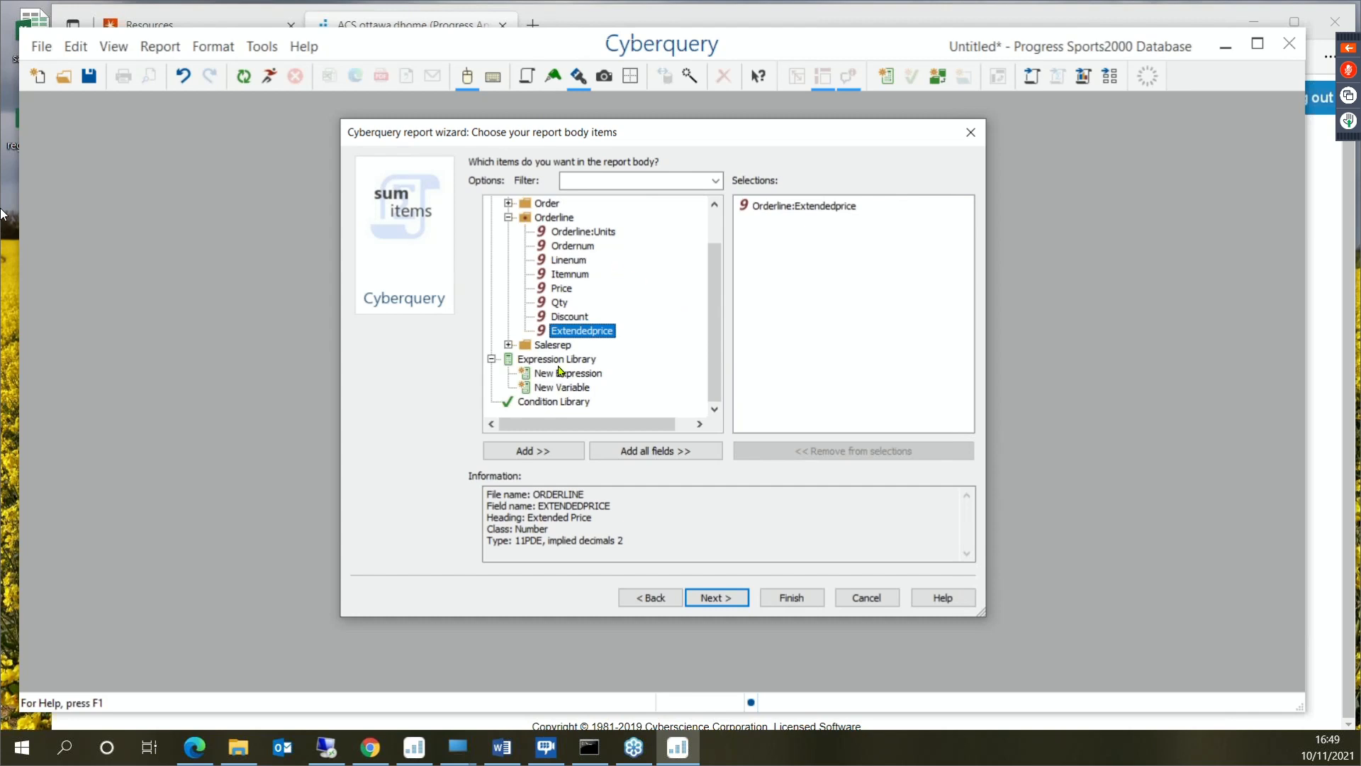
click(720, 600)
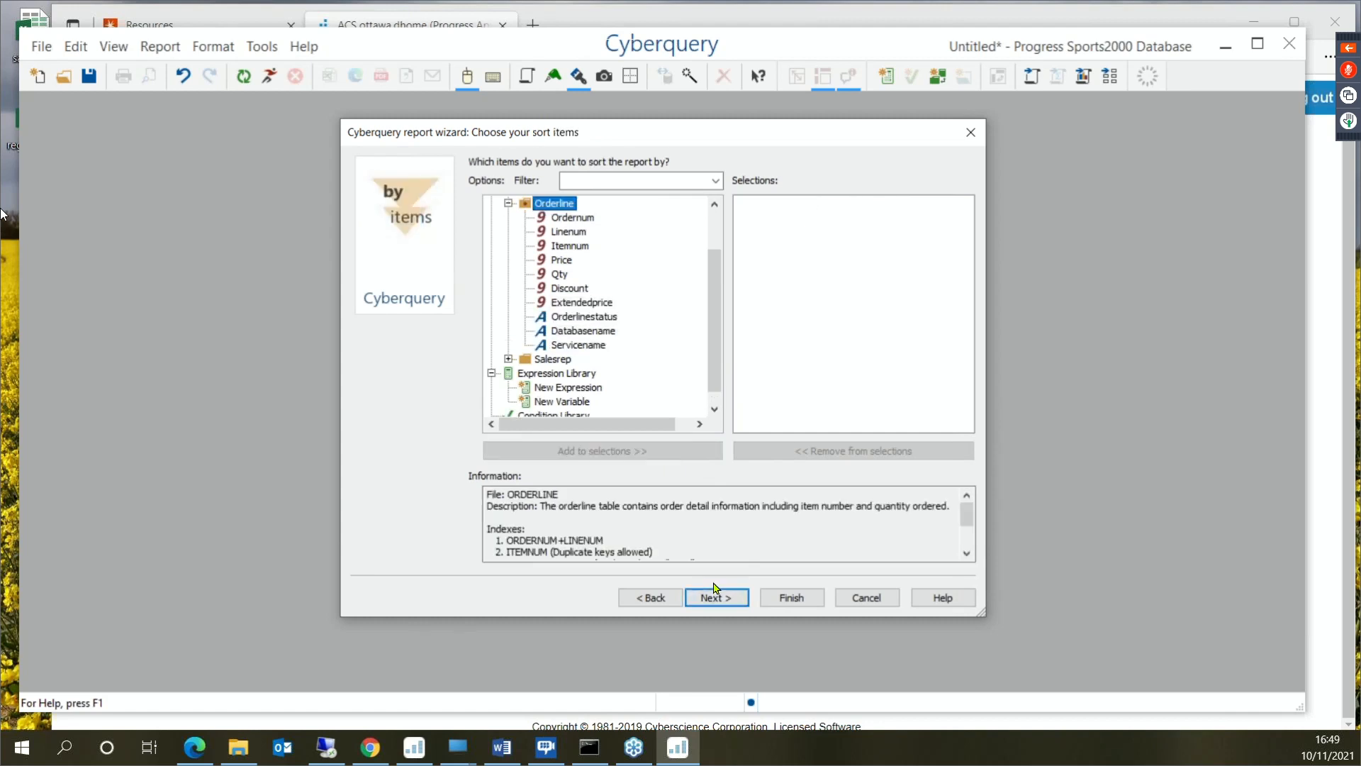
click(723, 599)
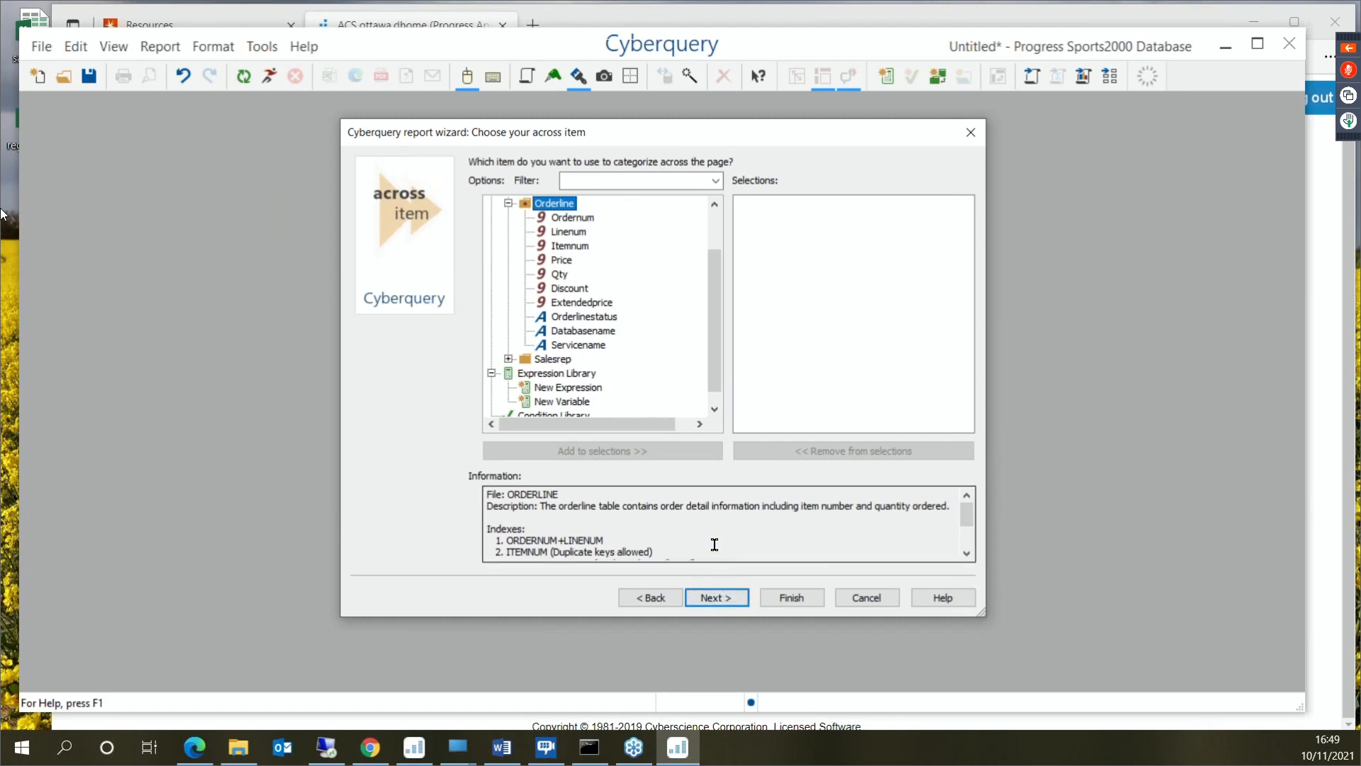
click(790, 598)
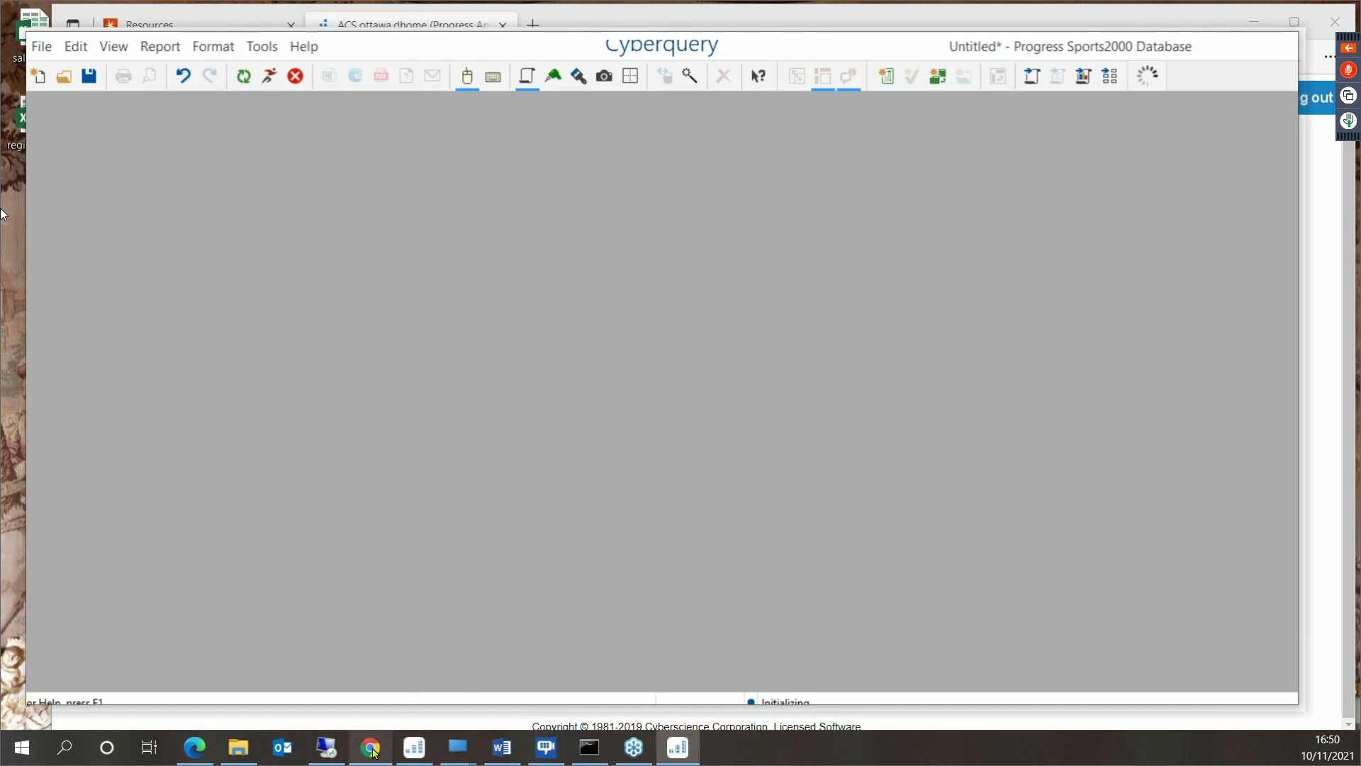
- Return to the Progress Applications page in the browser and launch Cyberquery for the Progress Sports2000 Snapshot (QDB)
mouse_move(318, 761)
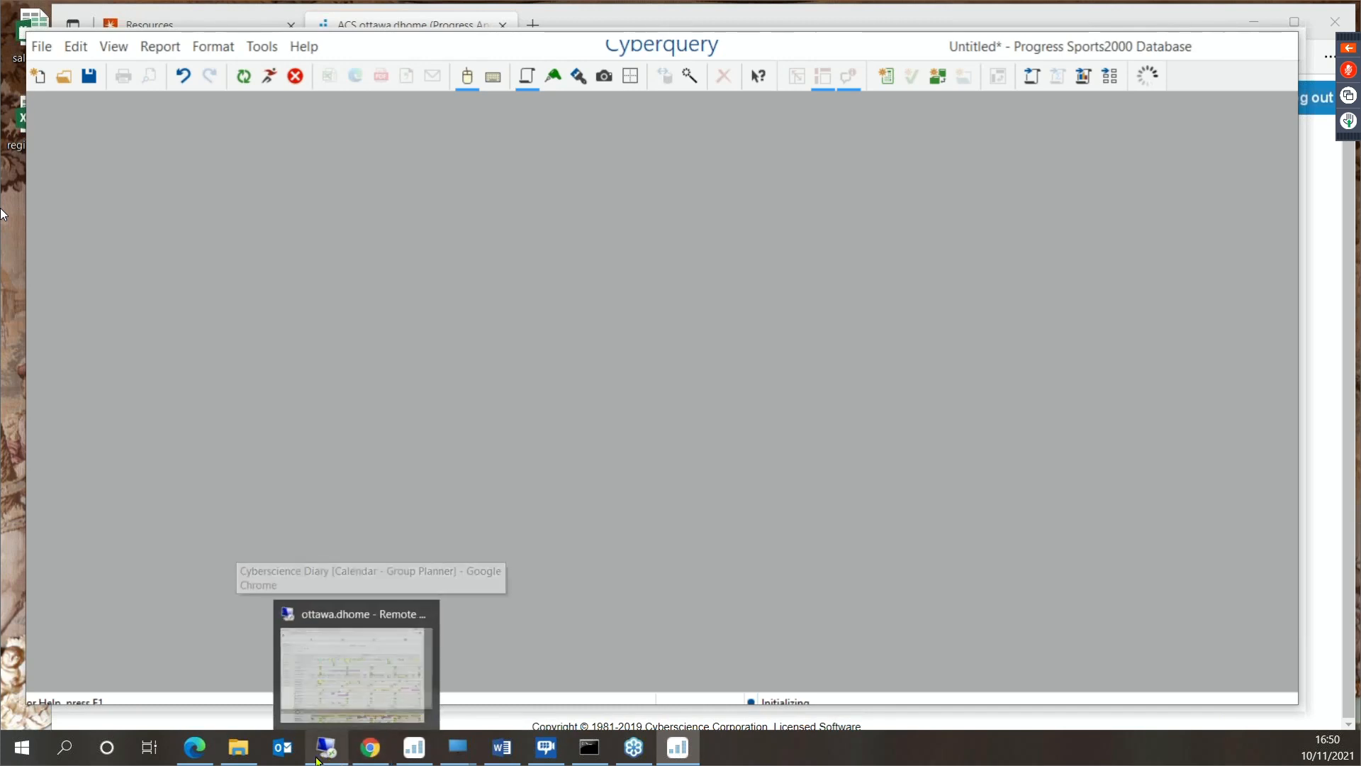
click(195, 747)
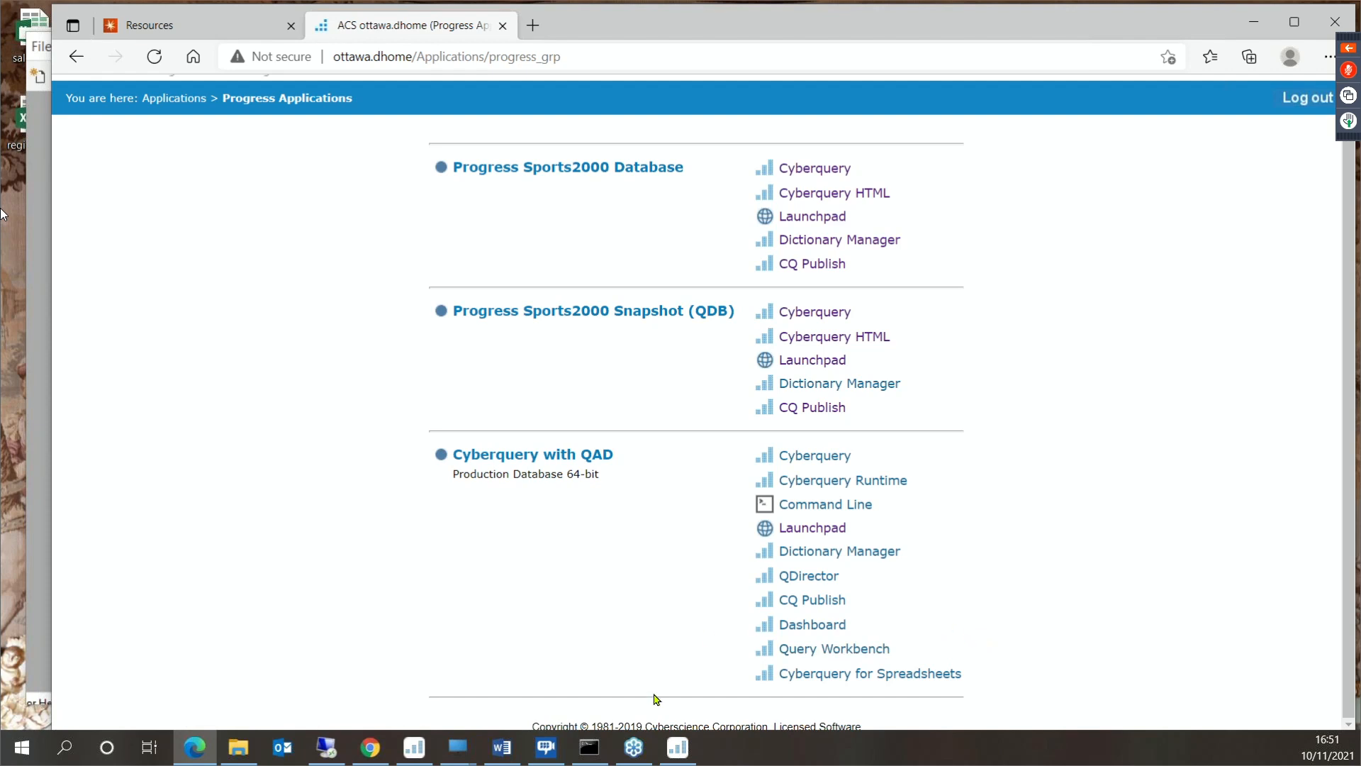
click(675, 750)
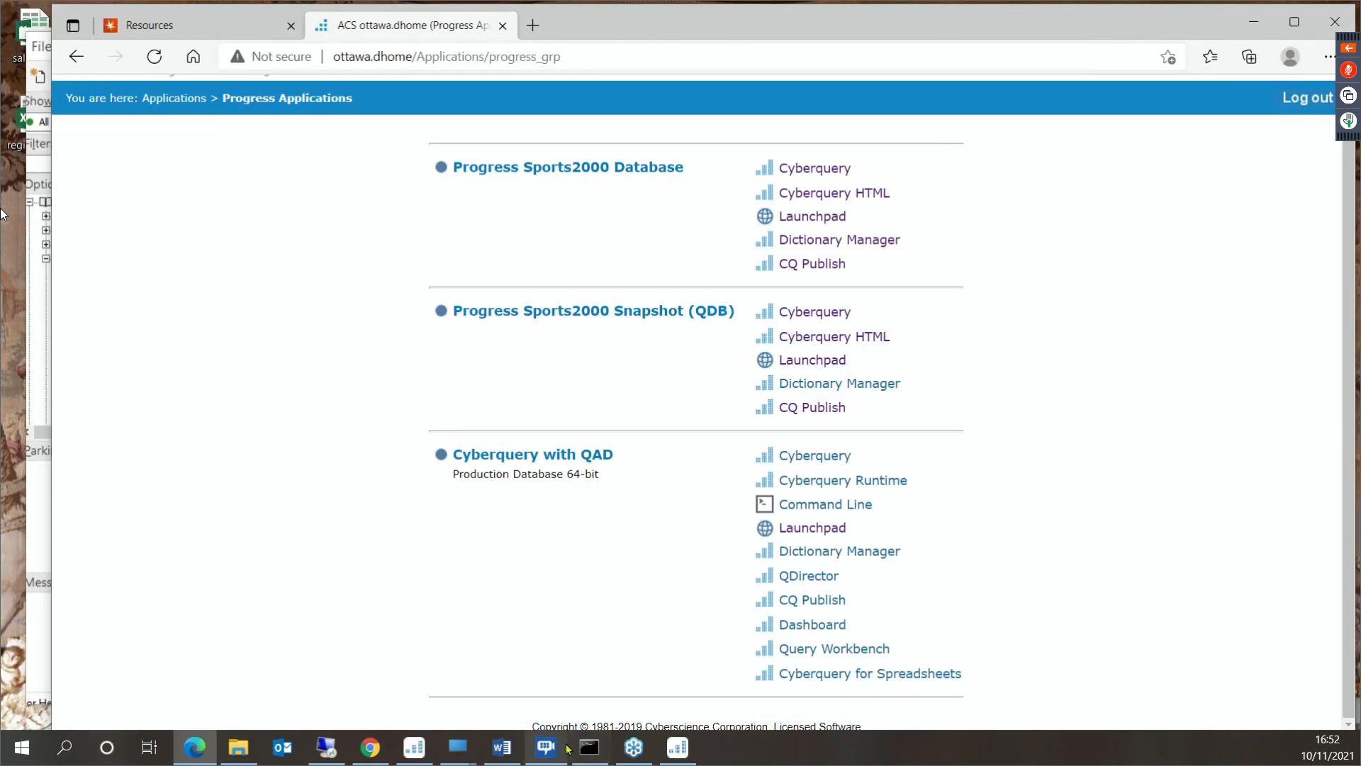
mouse_move(564, 748)
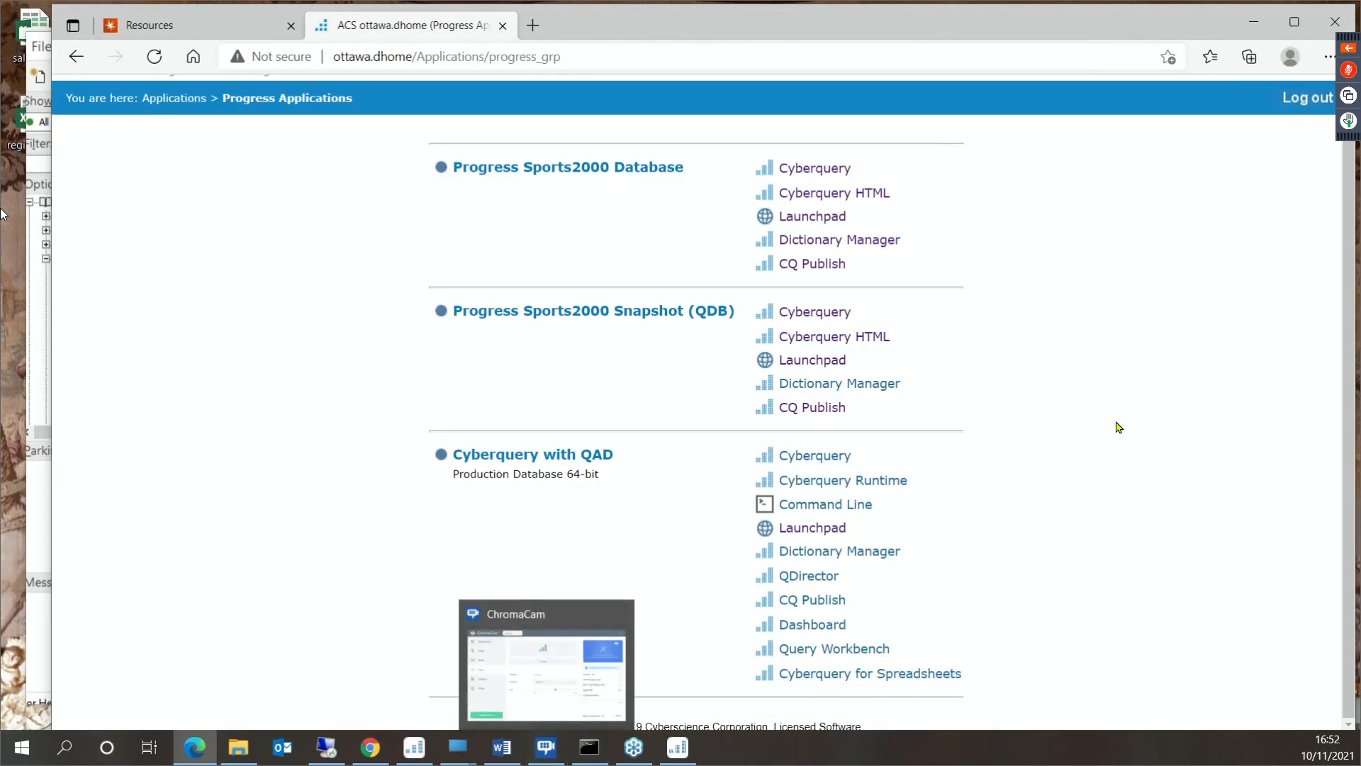
click(831, 313)
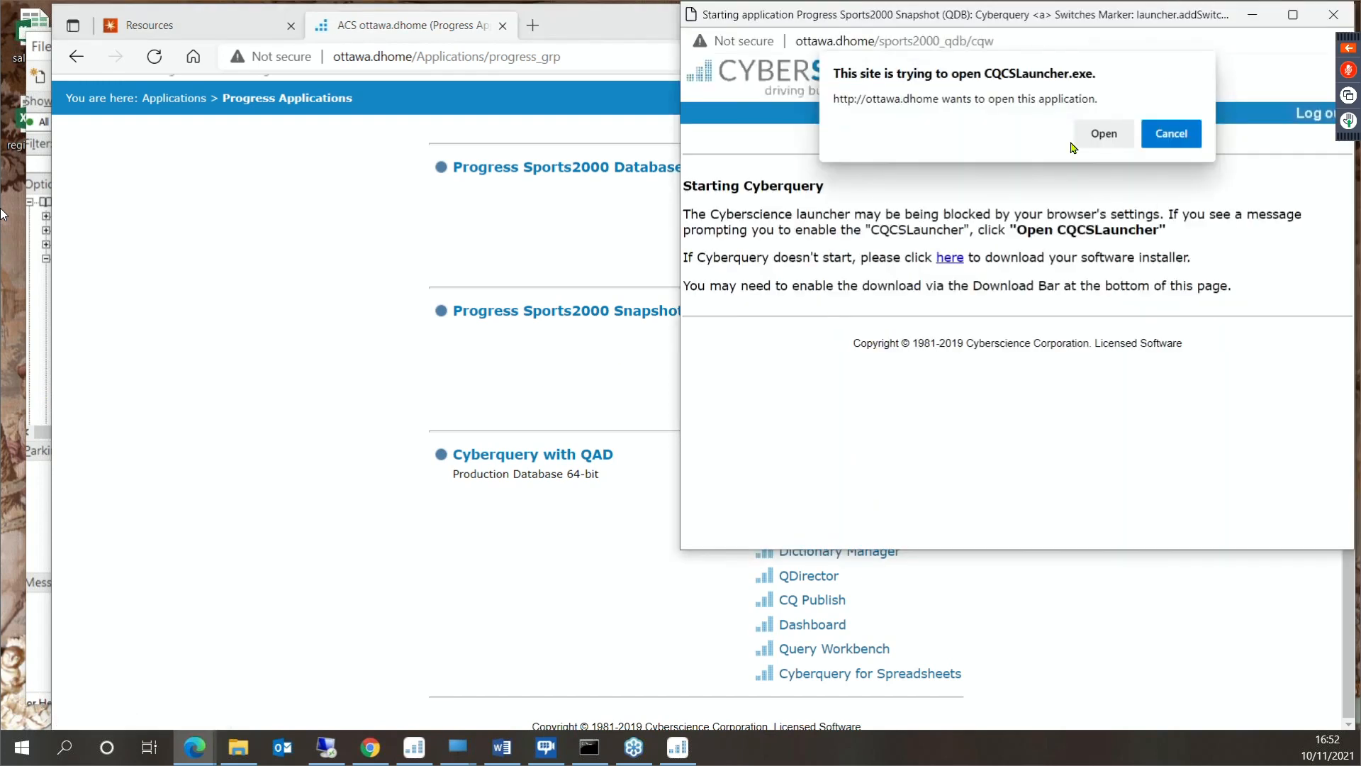
click(1102, 135)
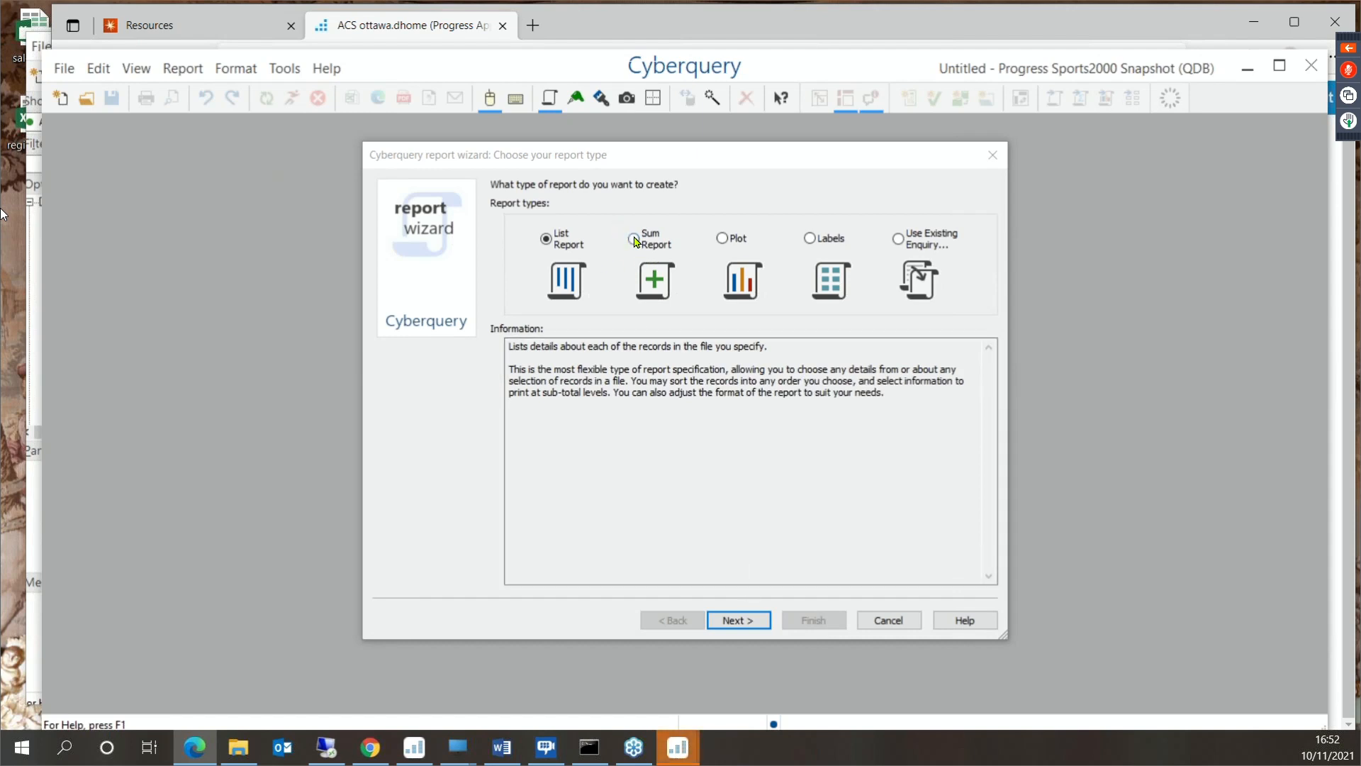
- Set up a Sum Report on the snapshot's Orderline domain file, checking the live database report along the way
click(636, 239)
mouse_move(679, 748)
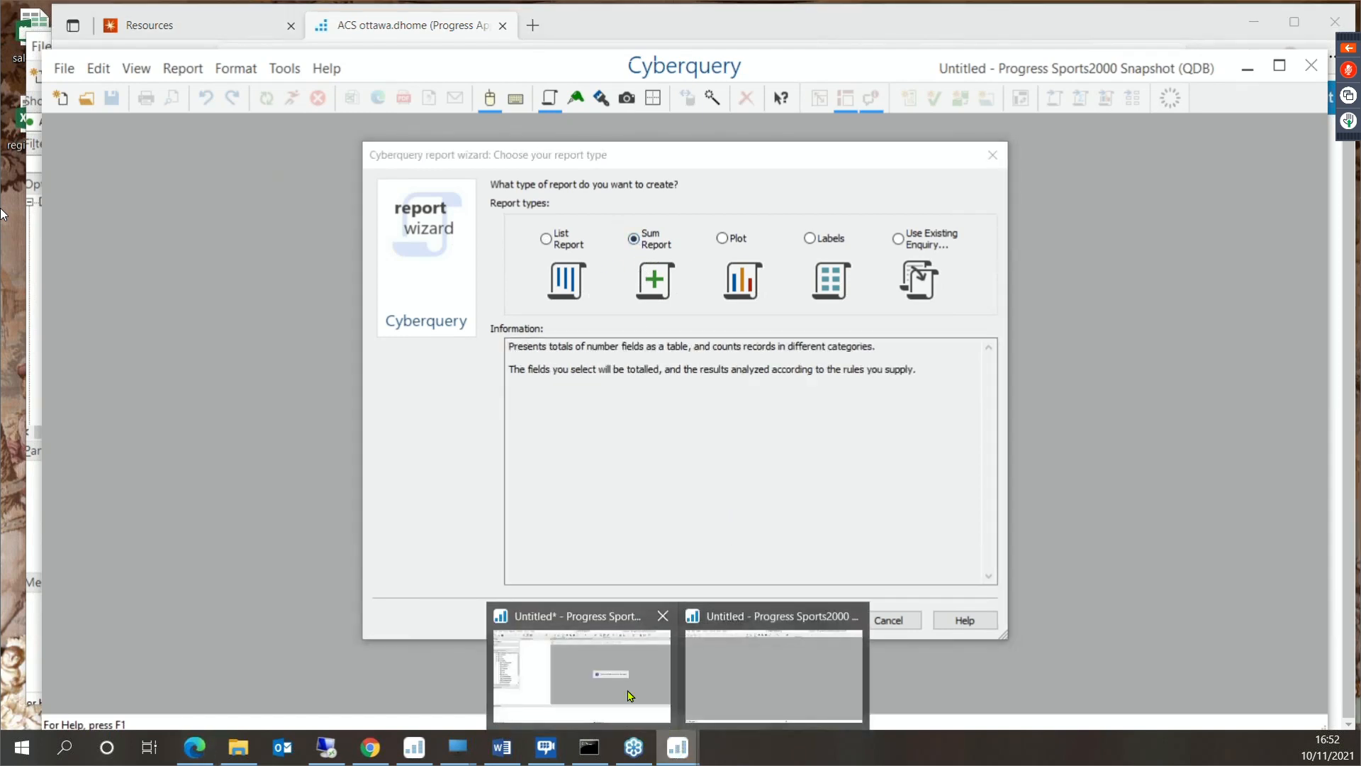
click(630, 695)
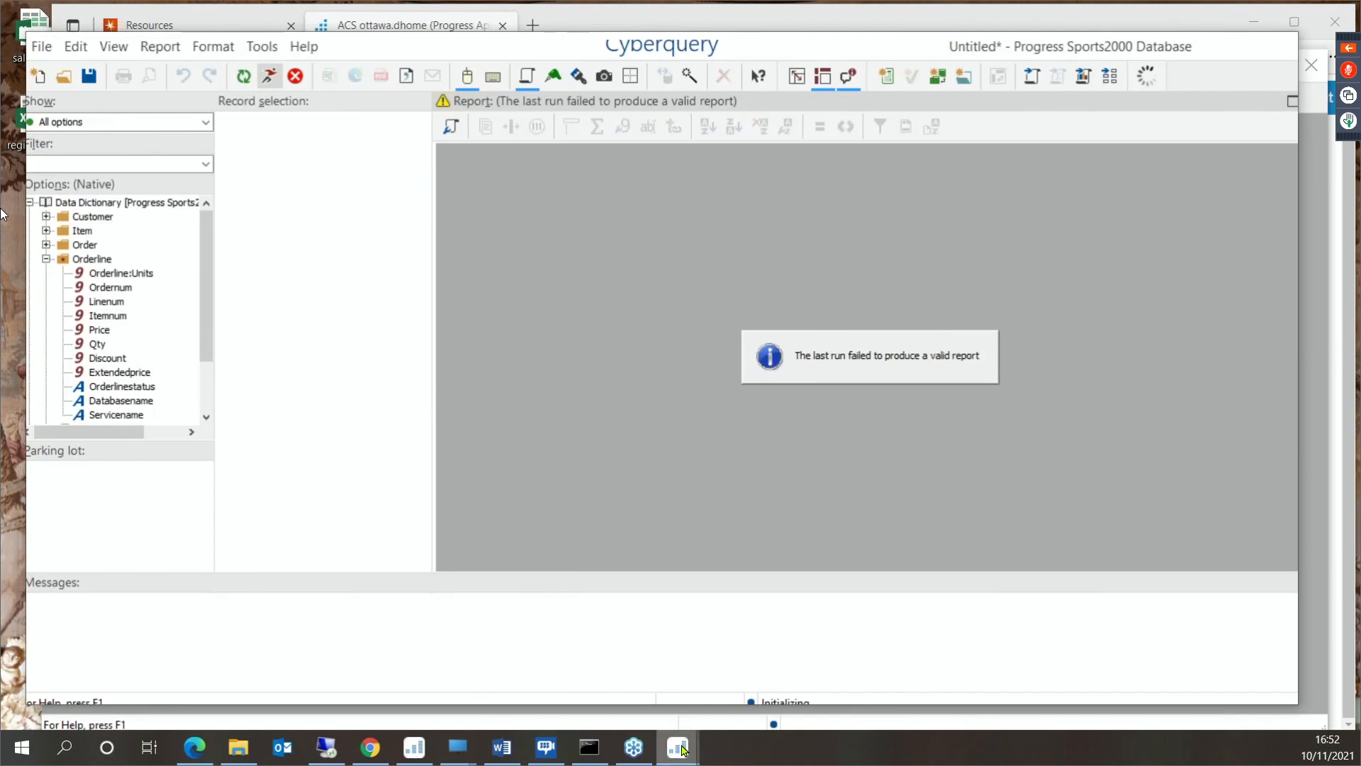
mouse_move(682, 749)
click(720, 696)
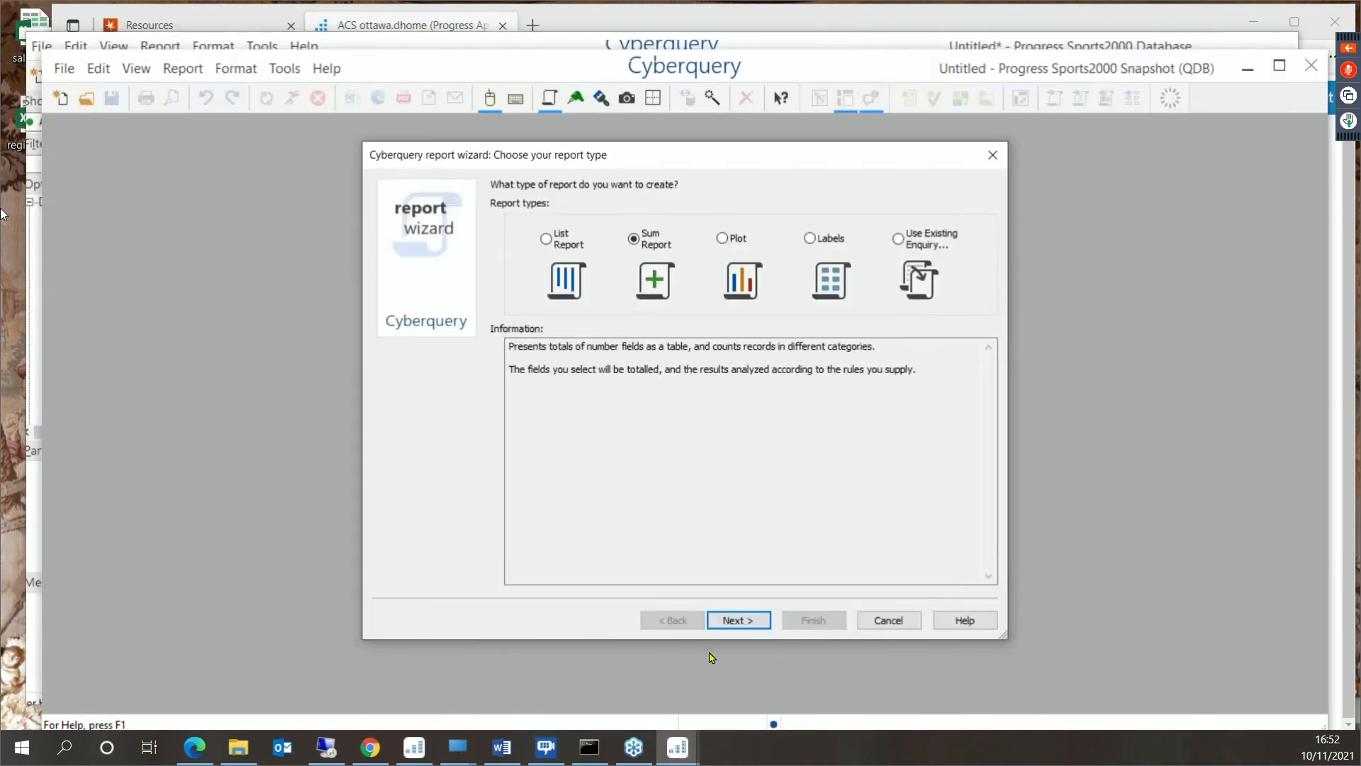
click(739, 619)
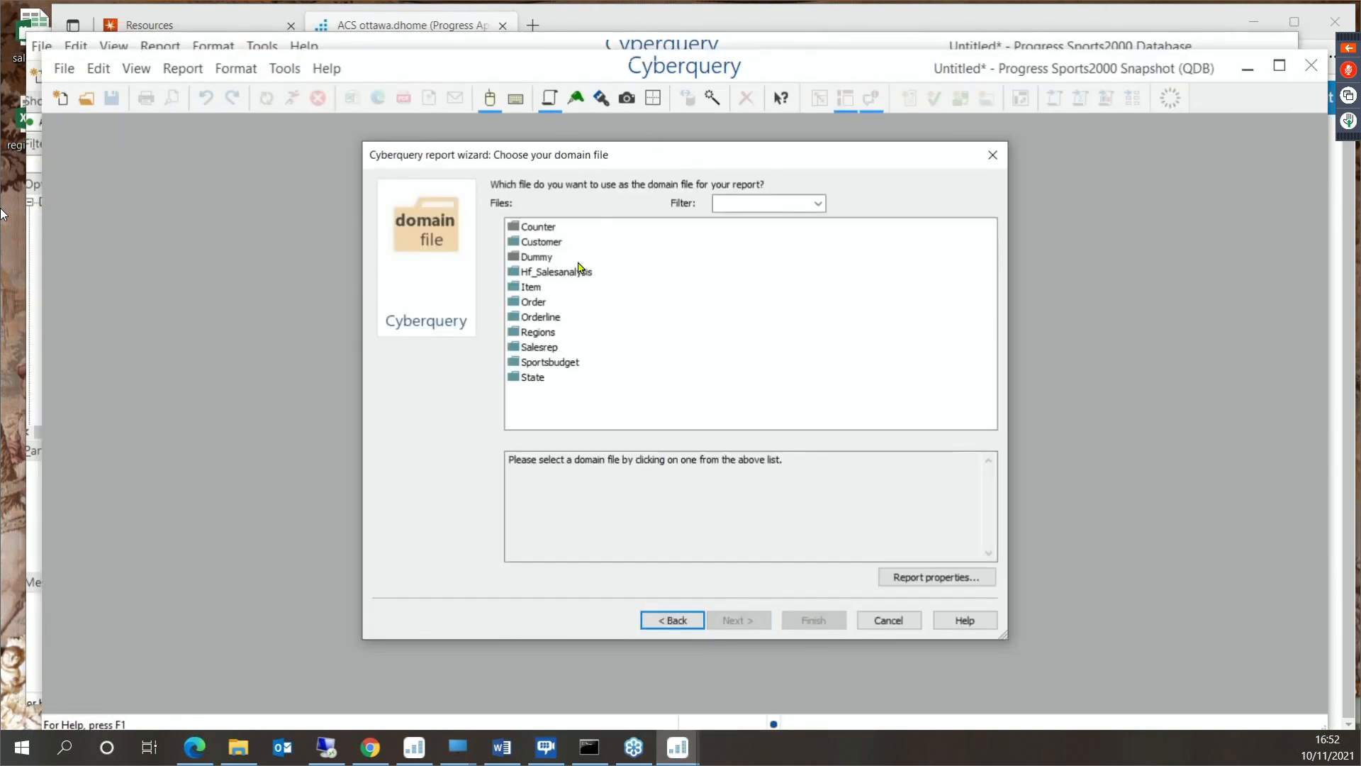
click(554, 319)
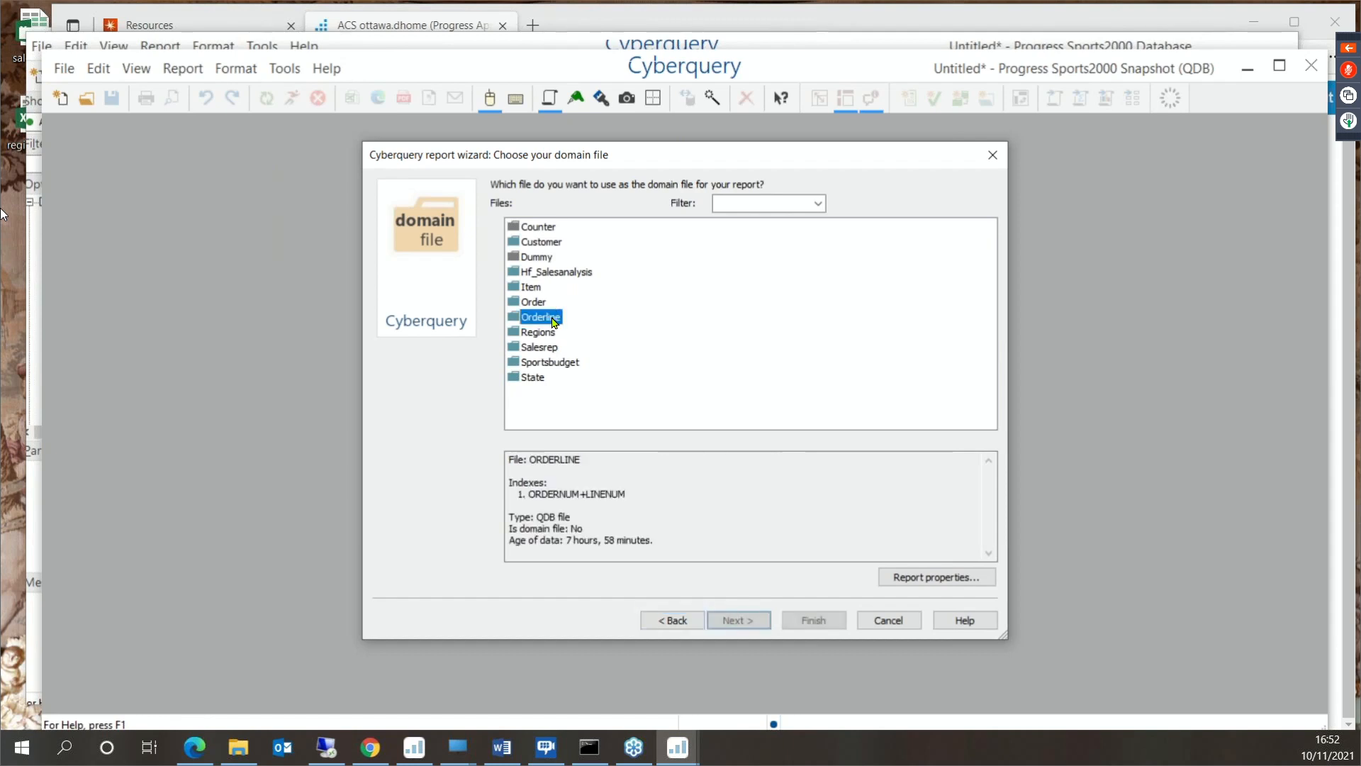
double_click(554, 319)
- Total Orderline's Extendedprice in the snapshot report body and finish the wizard
click(608, 352)
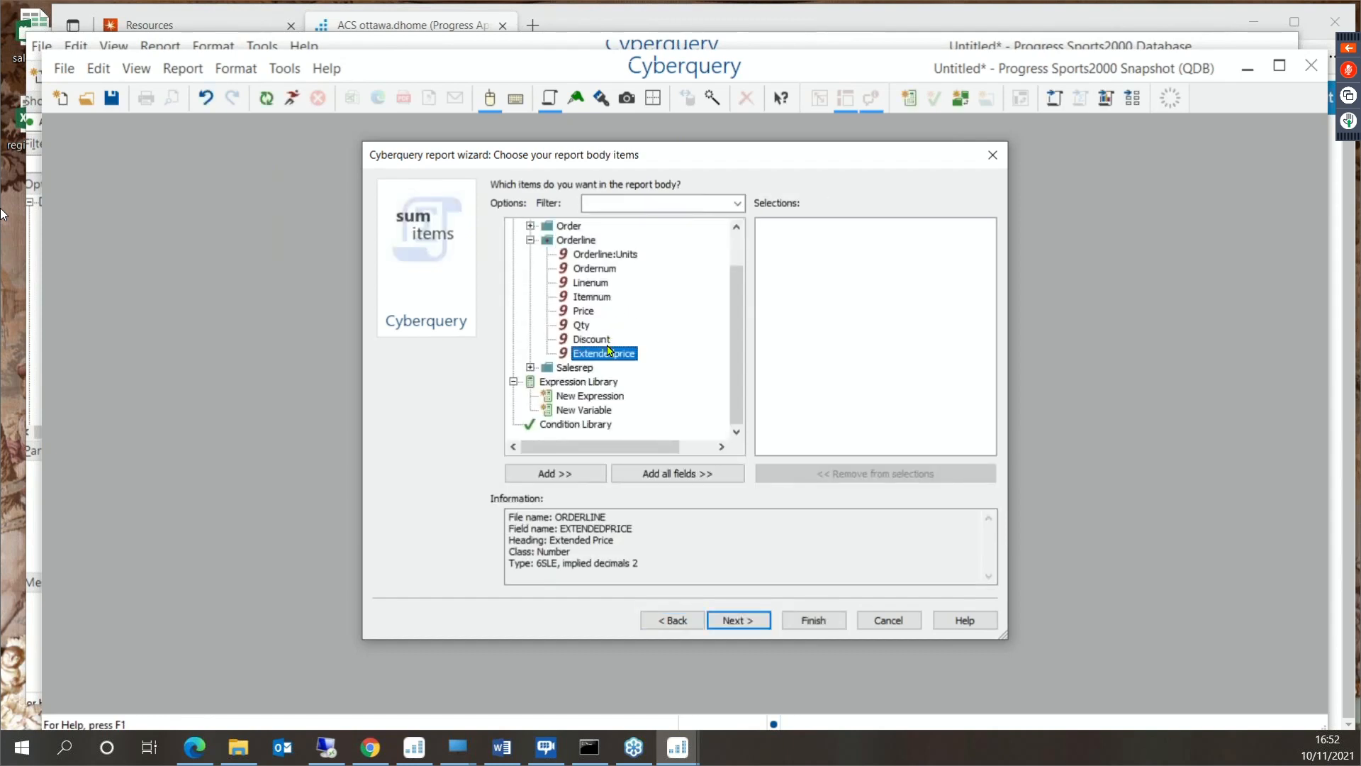
double_click(608, 352)
click(814, 619)
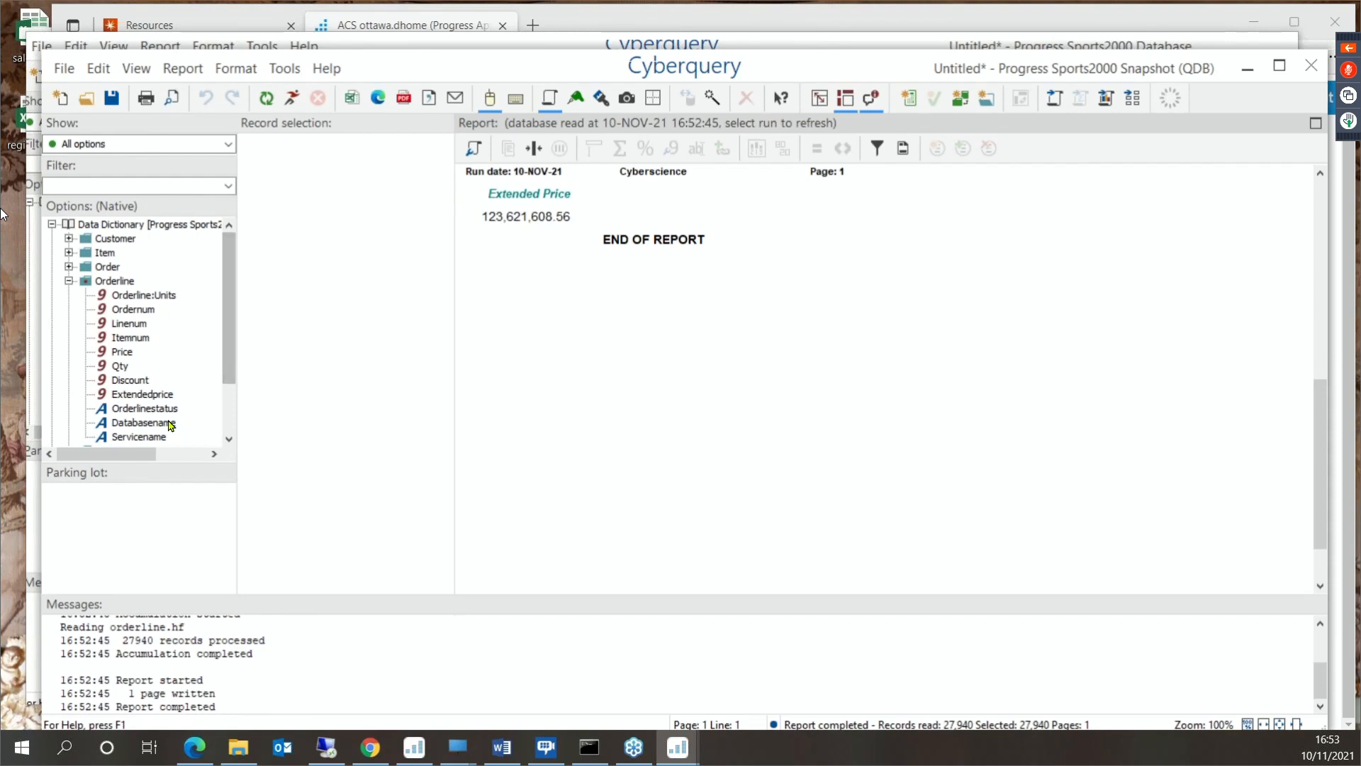
- Categorize the Extended Price total across the page by Databasename, and check the live database report again
drag(144, 422, 587, 193)
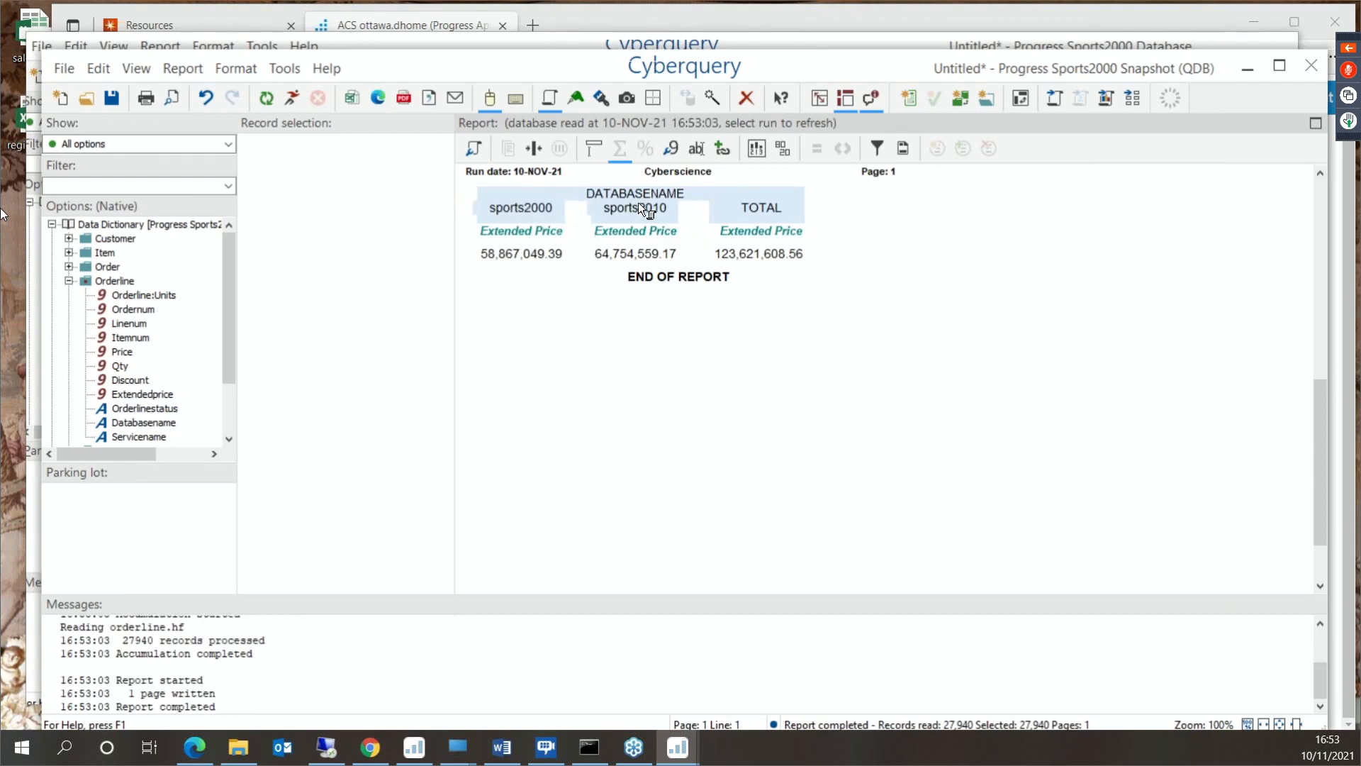
key(alt+Tab)
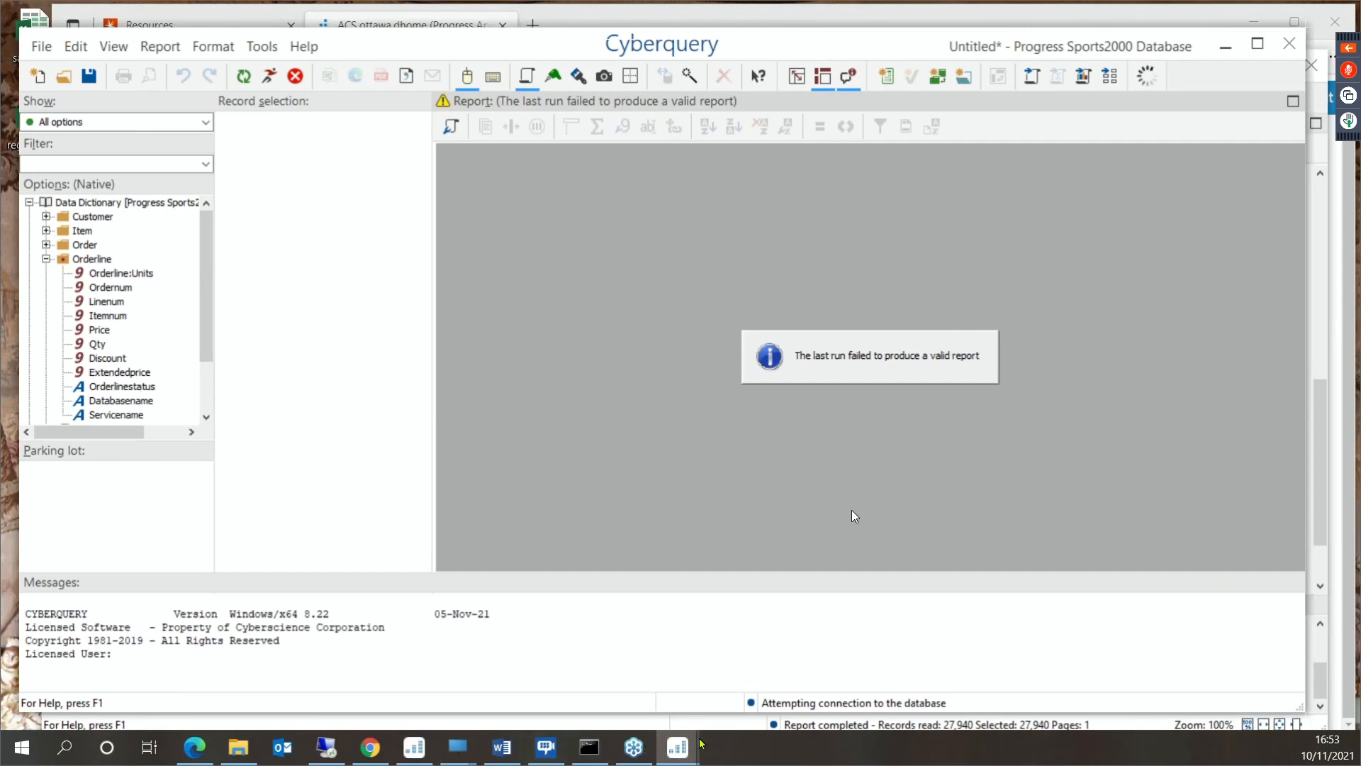
mouse_move(698, 745)
click(735, 684)
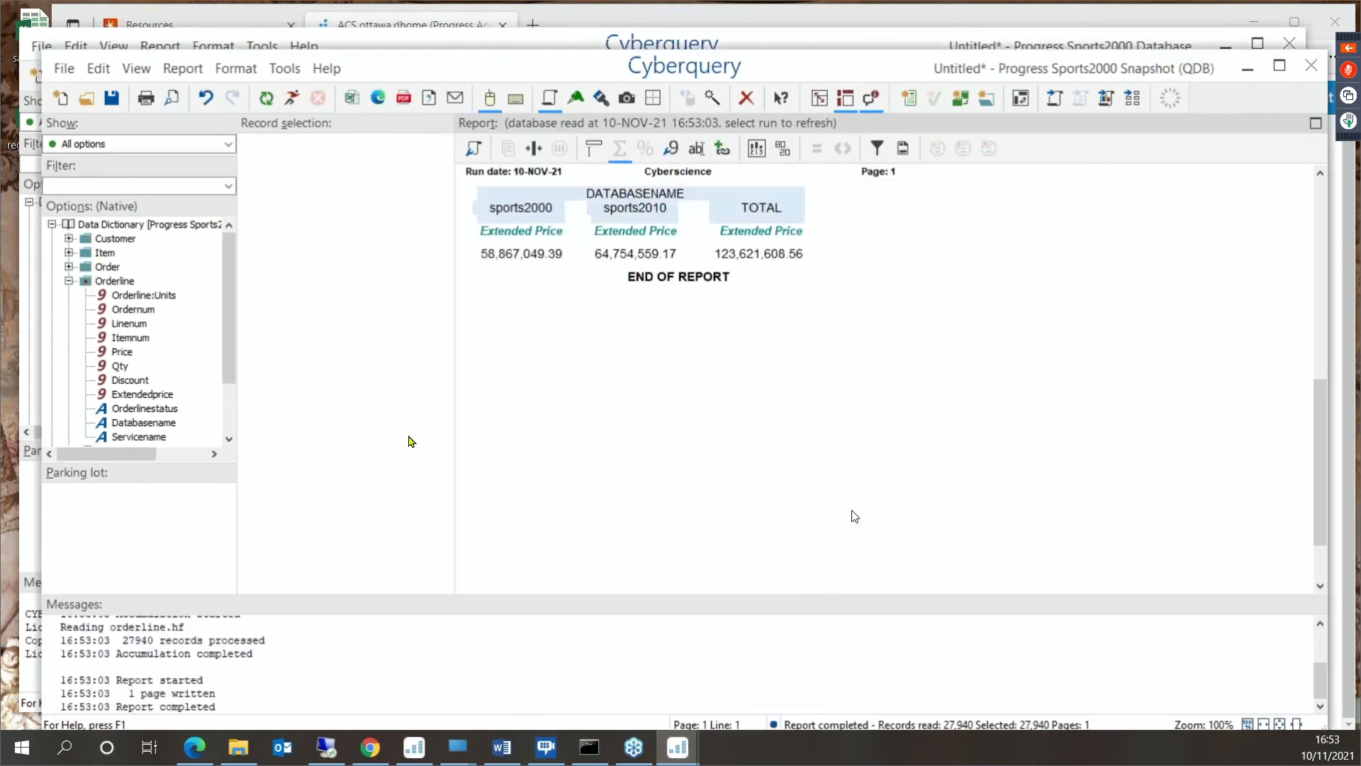
- Break the snapshot report down by year and month using Orderdate from the Order file
click(68, 266)
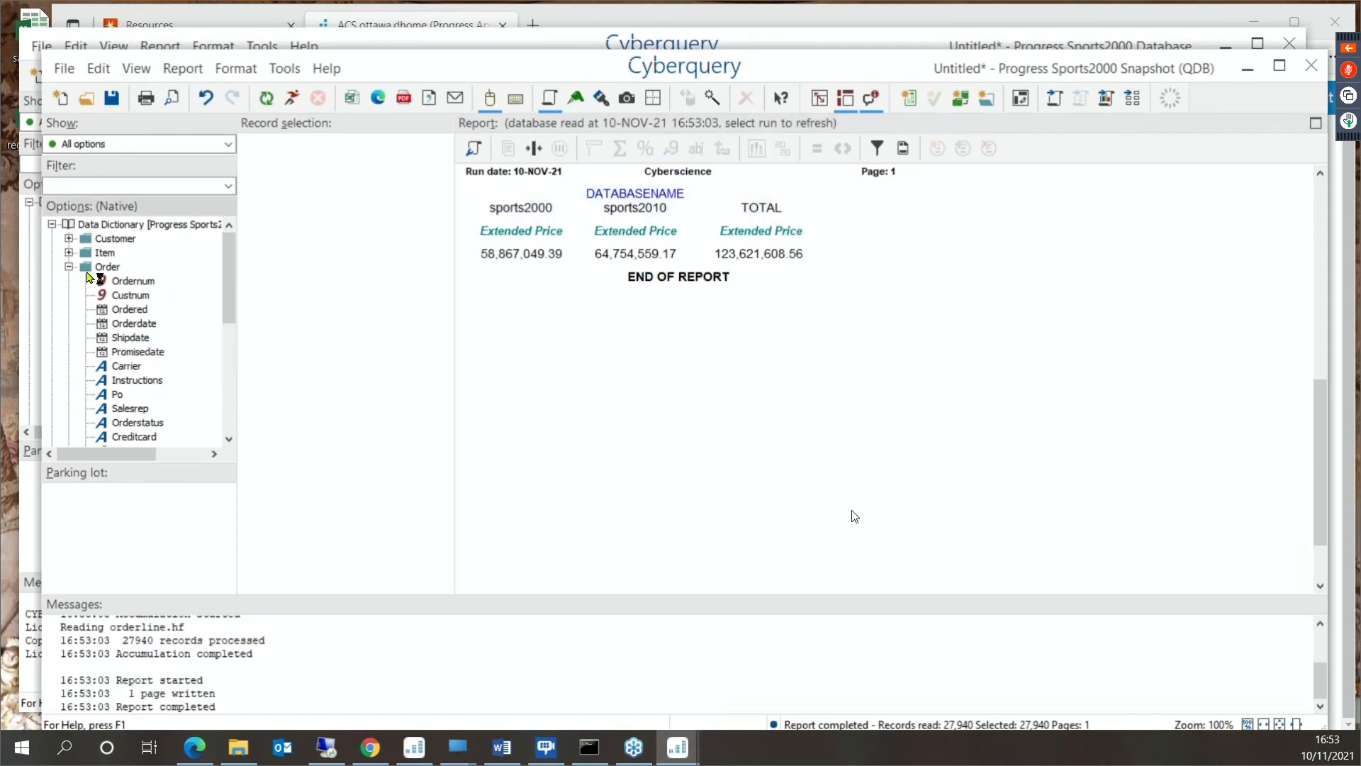
drag(133, 323, 474, 227)
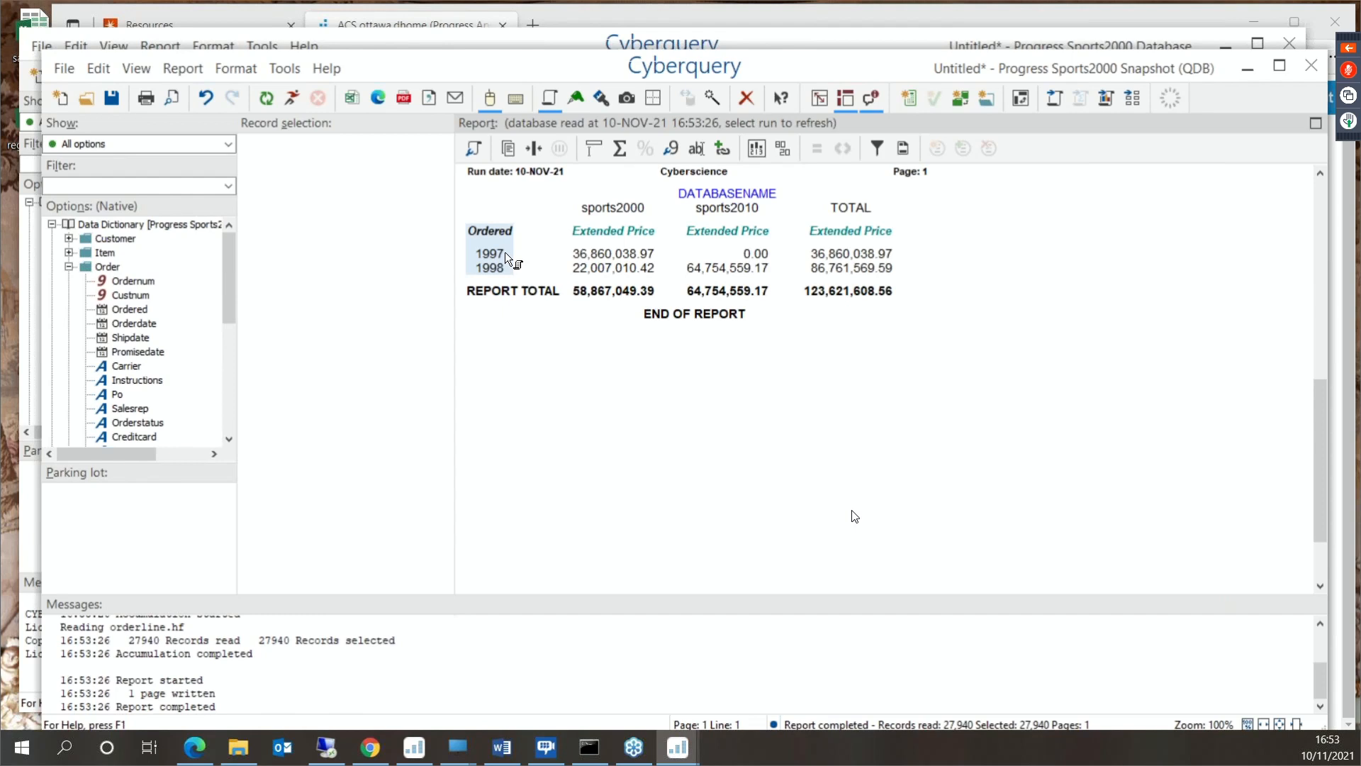
drag(133, 323, 545, 276)
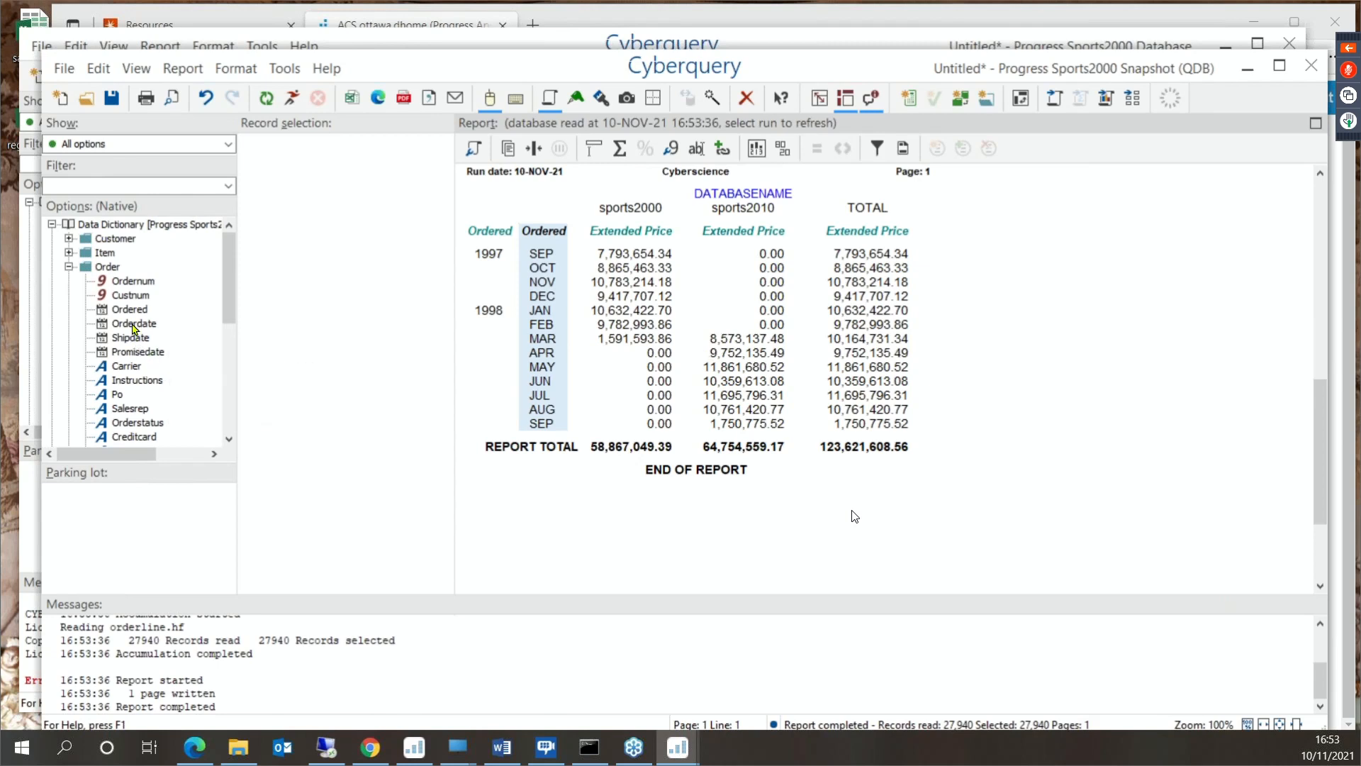
- Add a daily Orderdate breakdown after the month, and undo it together with the month breakdown
drag(135, 328, 560, 298)
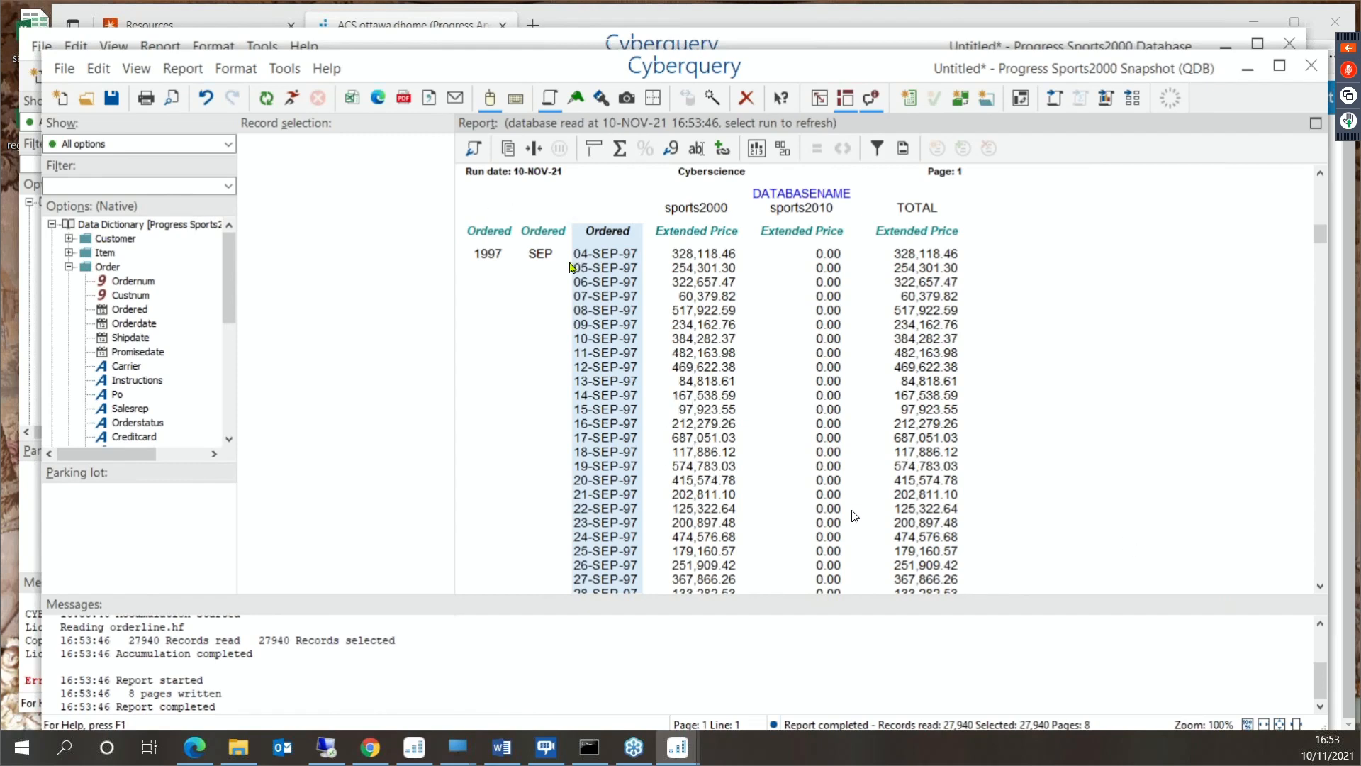
click(206, 100)
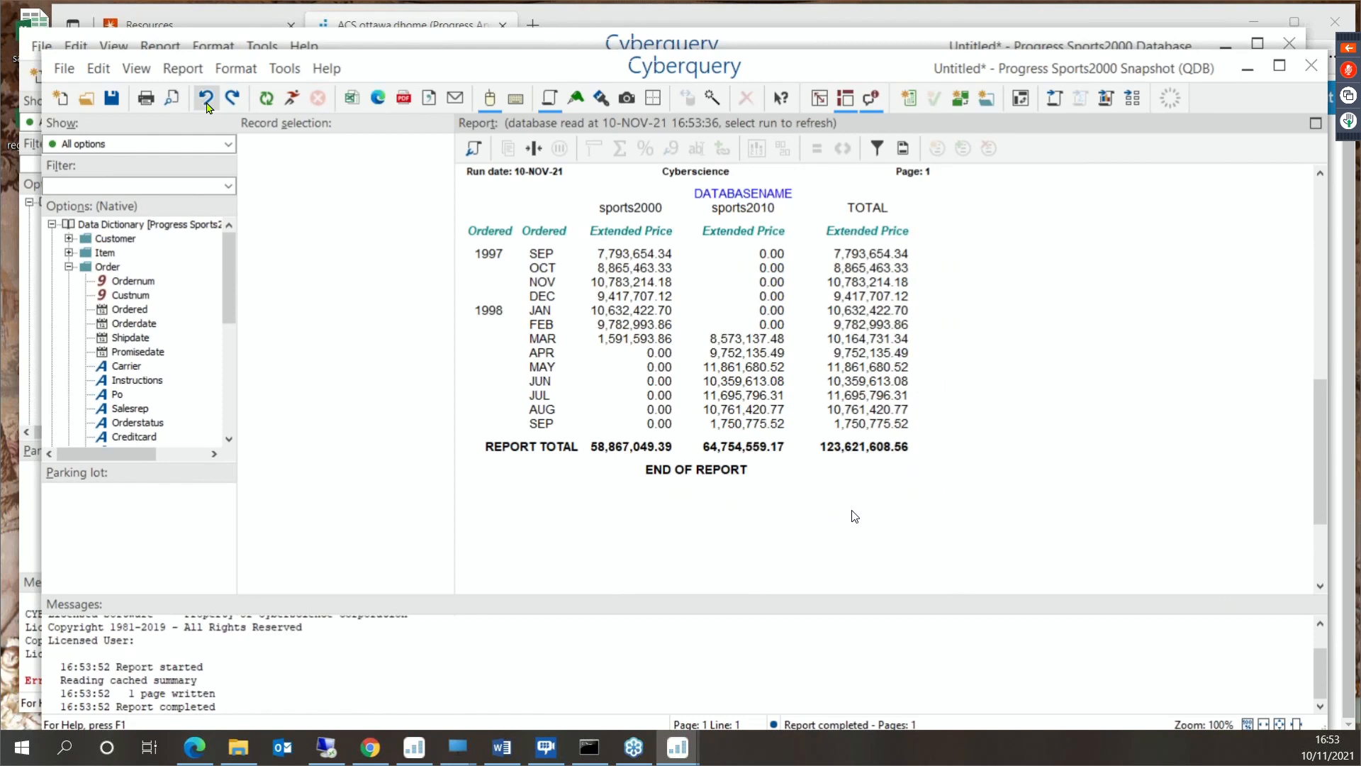
click(206, 100)
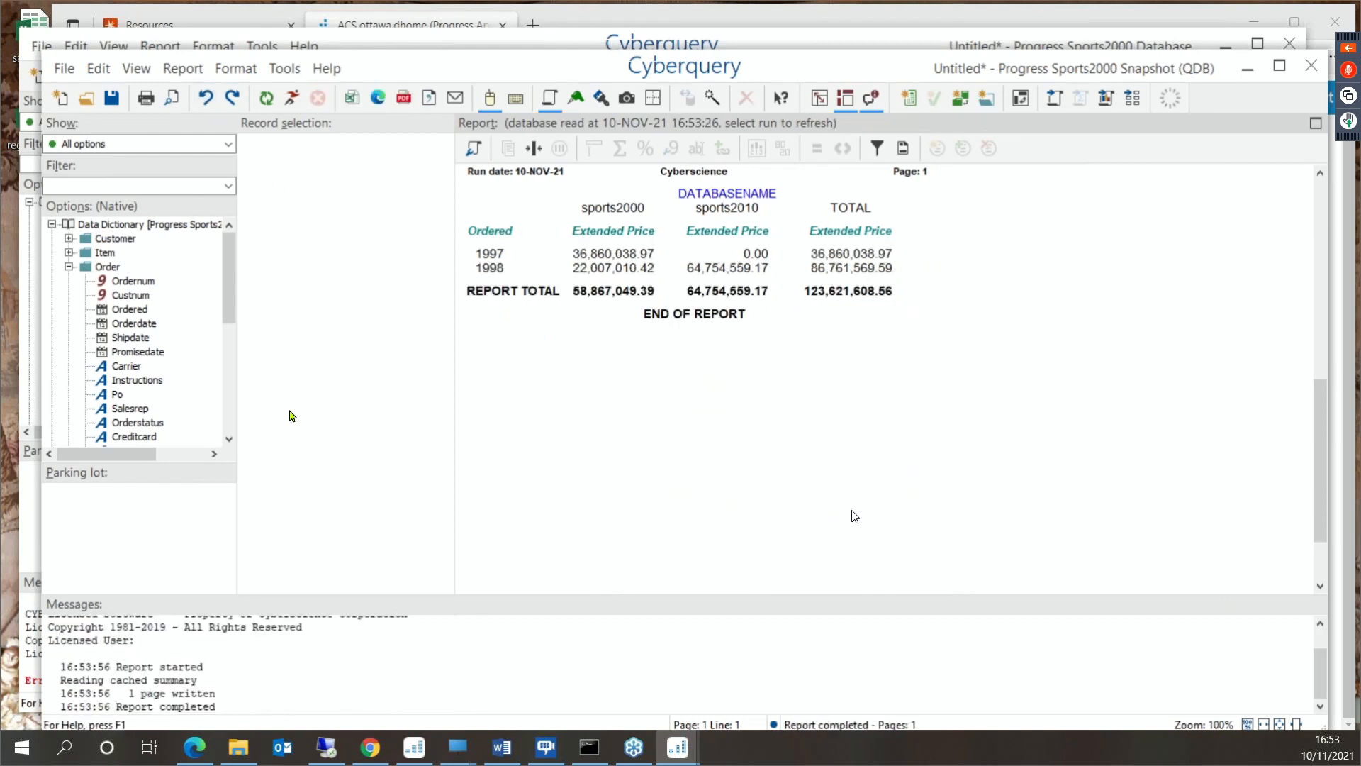
- Add the month of the Order file's Orderdate after the year, and remove the year breakdown
click(137, 324)
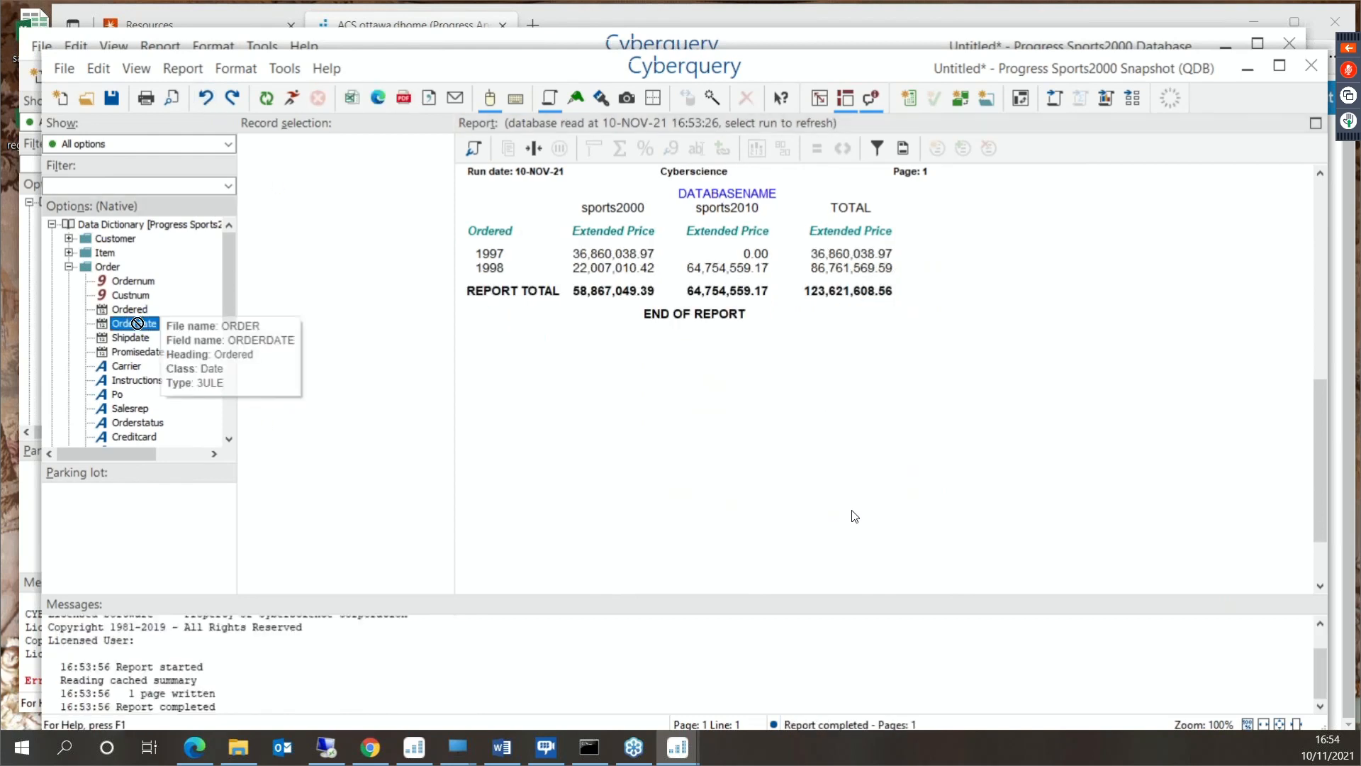
drag(137, 323, 494, 254)
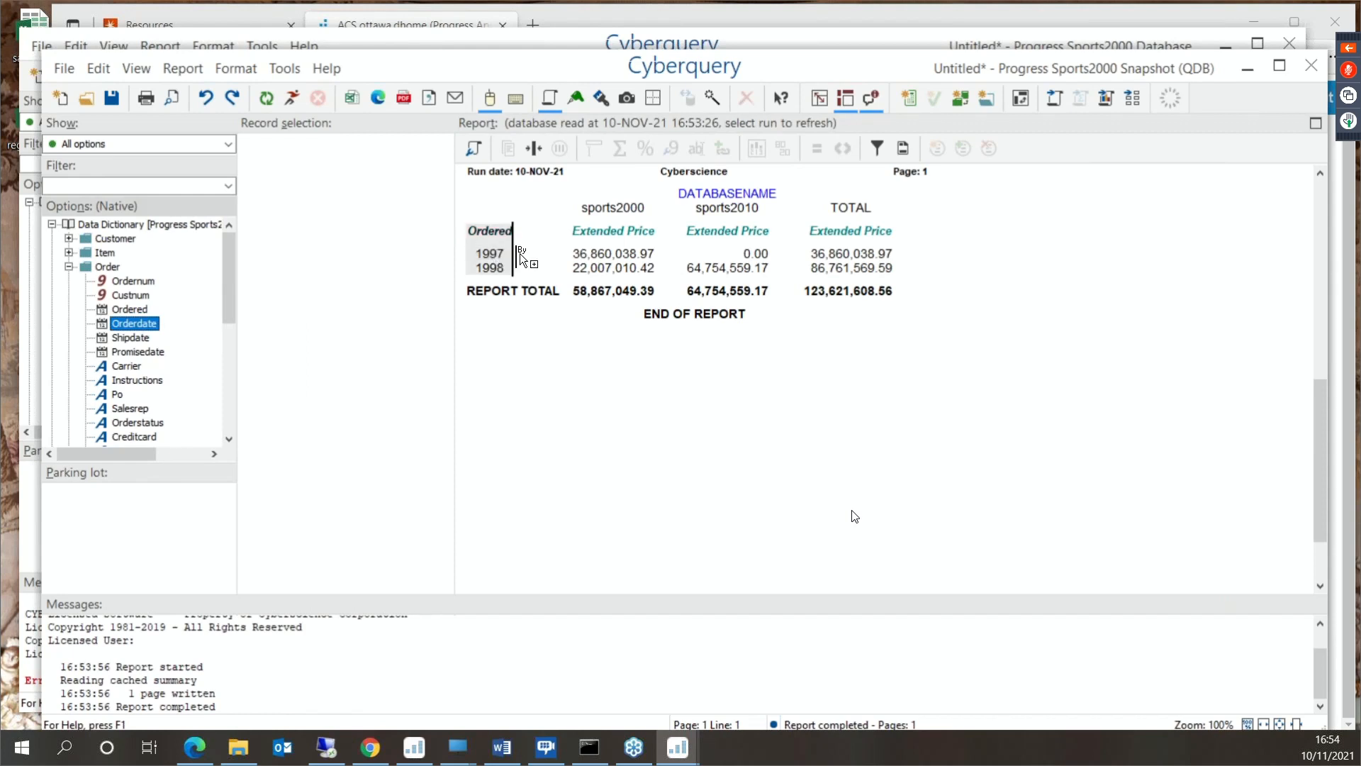
click(536, 324)
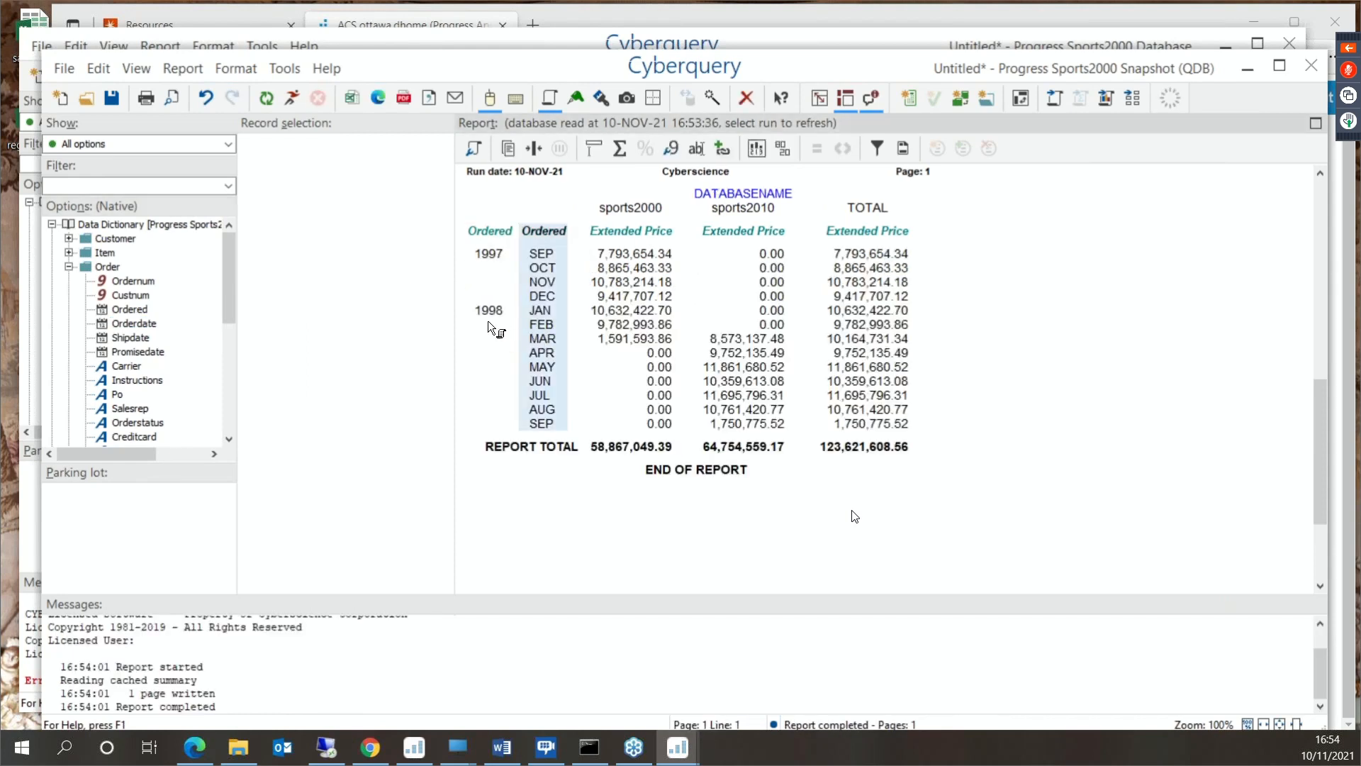
click(486, 308)
key(Delete)
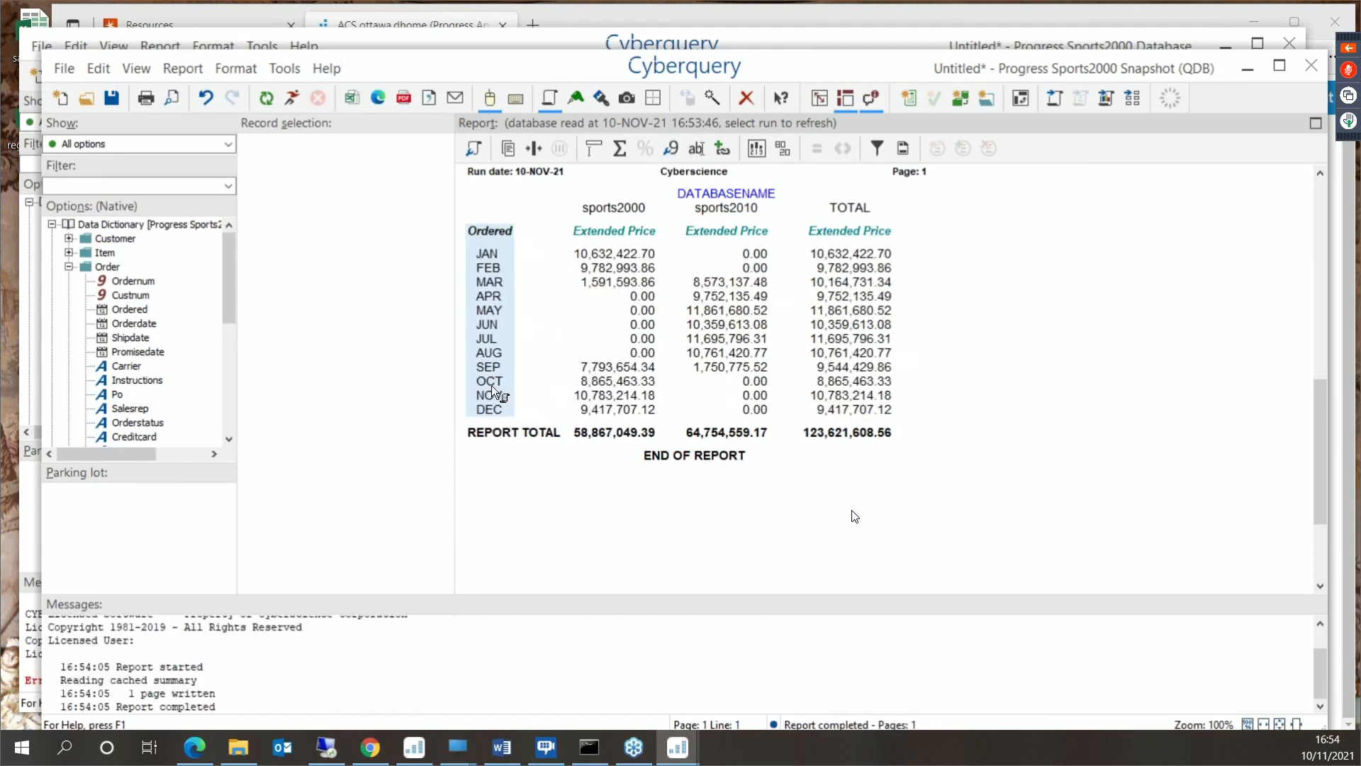
- Remove the Databasename categories and replace the month breakdown with Category1 from the Item file
click(738, 207)
key(Delete)
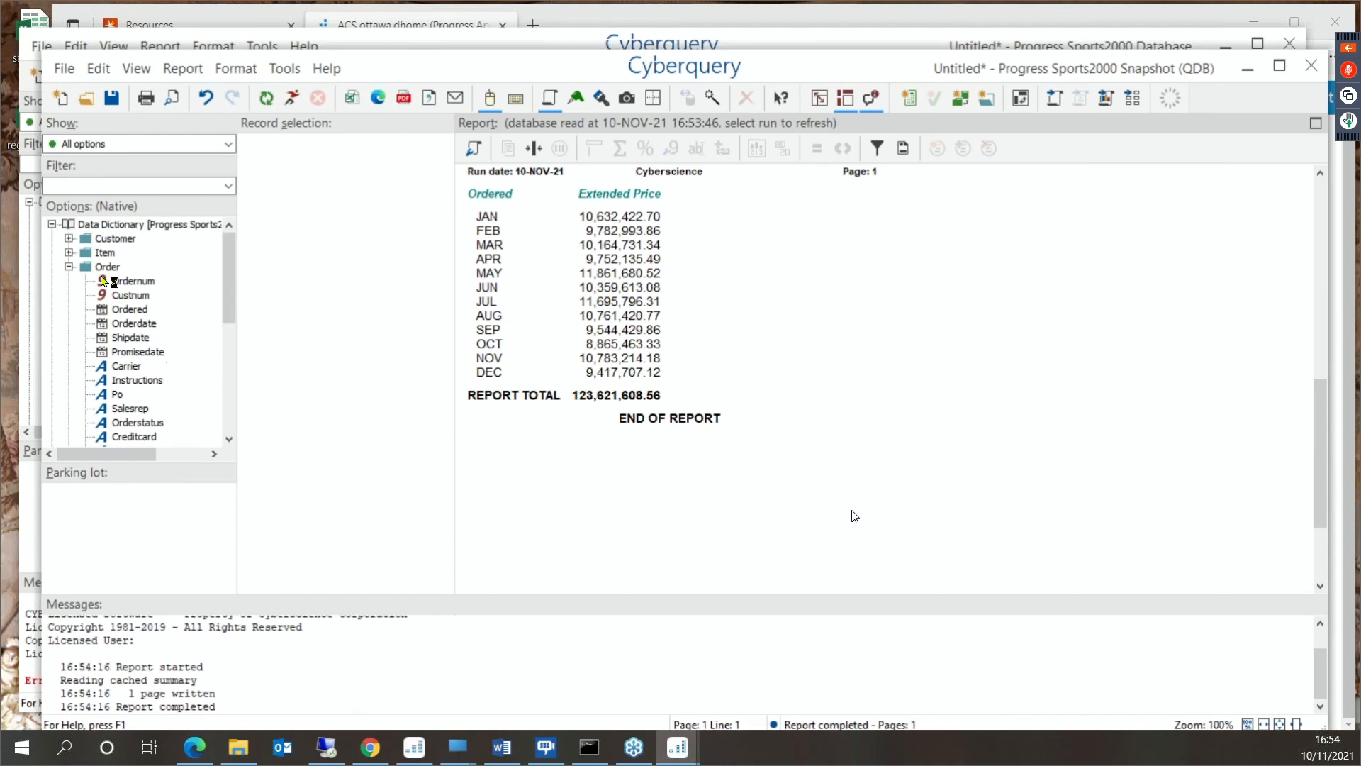
click(69, 252)
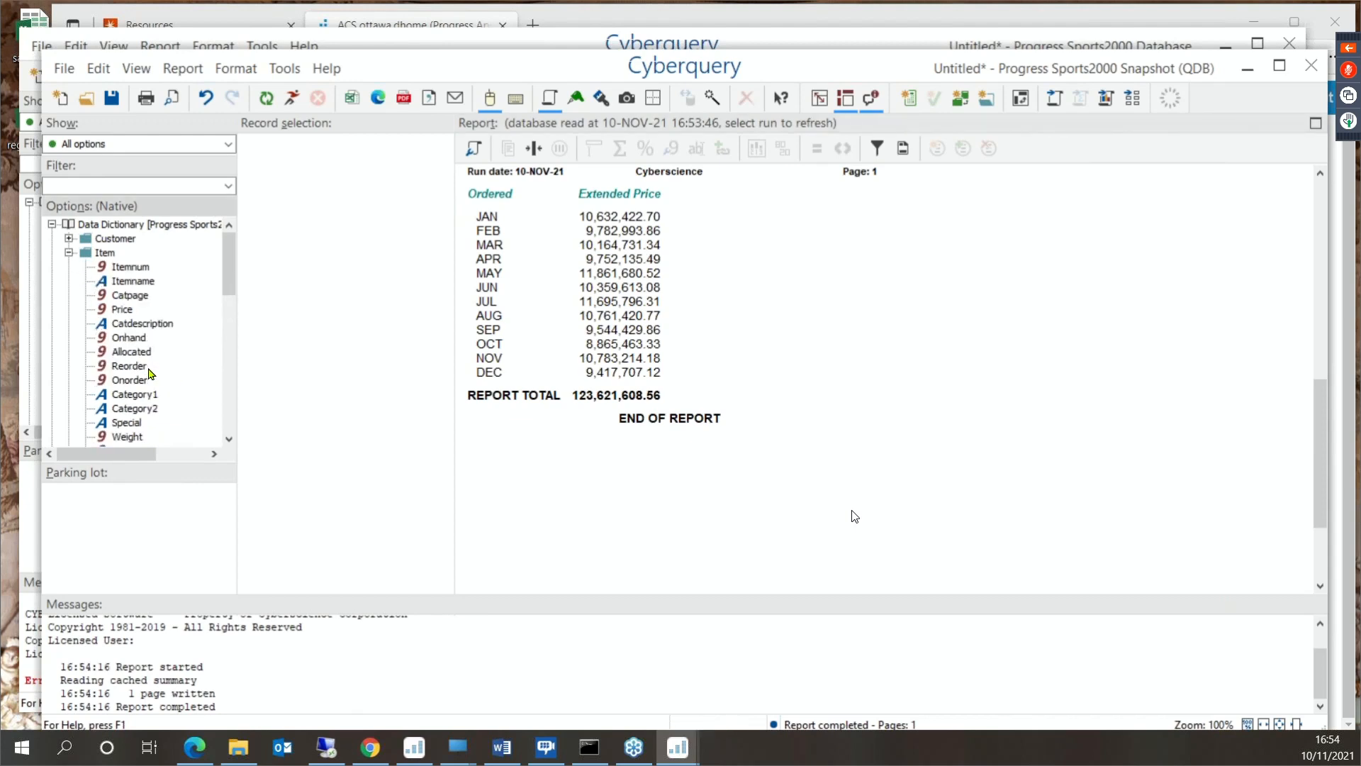
scroll(149, 376, down, 1)
drag(142, 337, 475, 259)
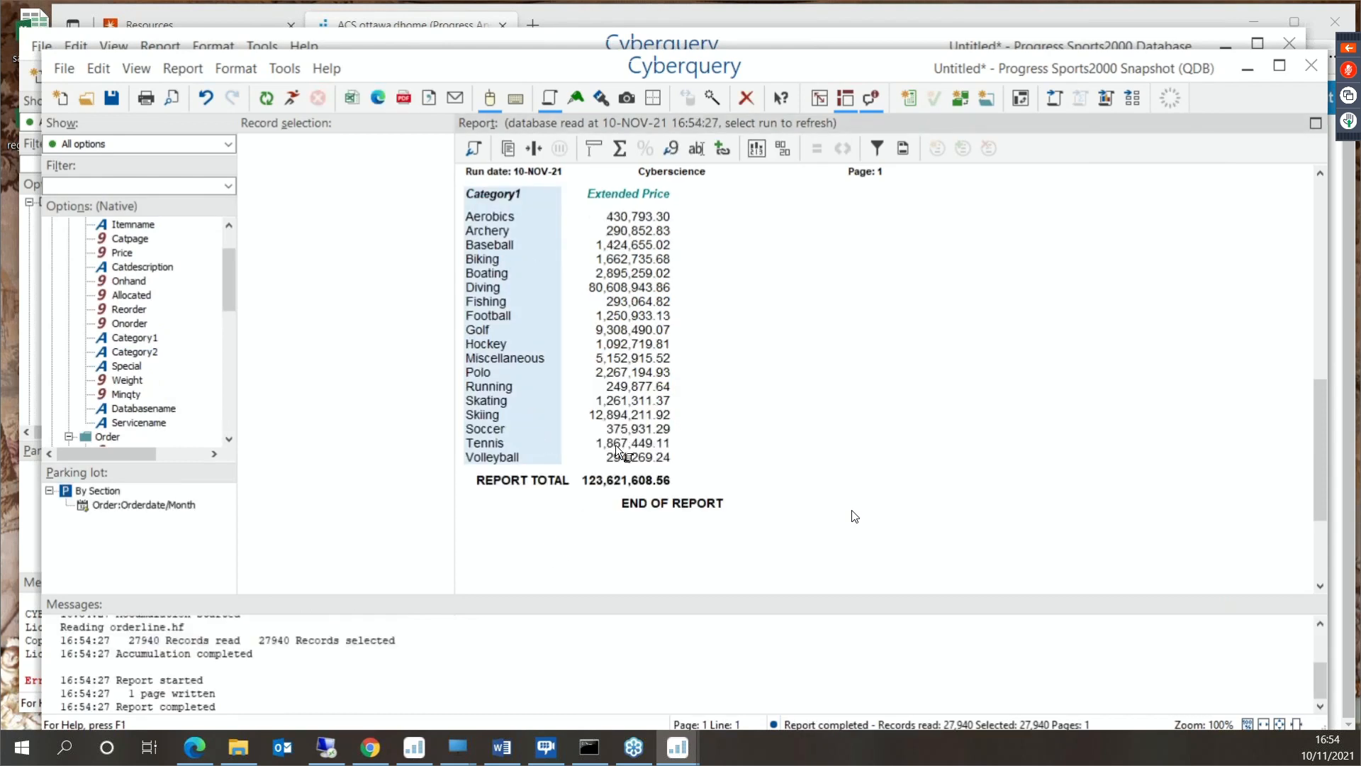
- Insert a ranked bullet chart and percentage for Extended Price, and inspect the bar values
right_click(632, 289)
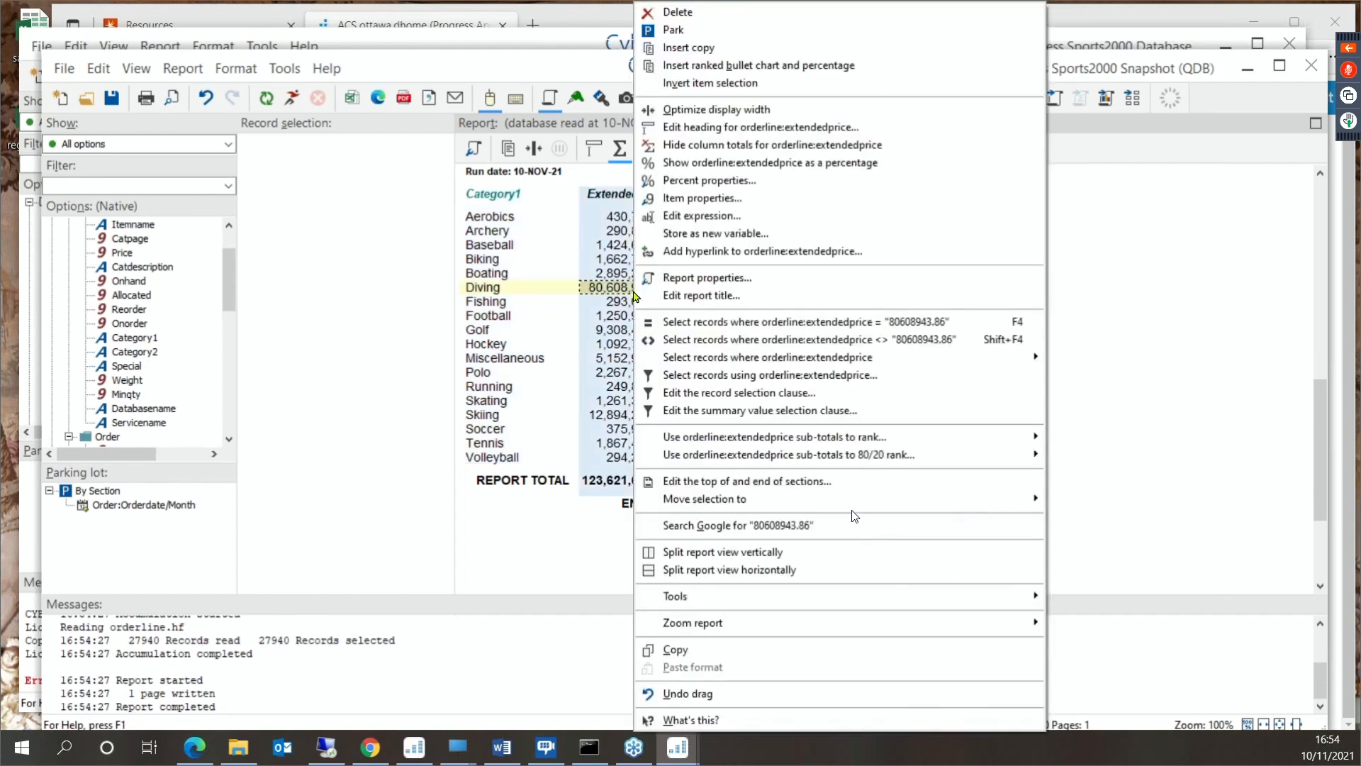
click(799, 65)
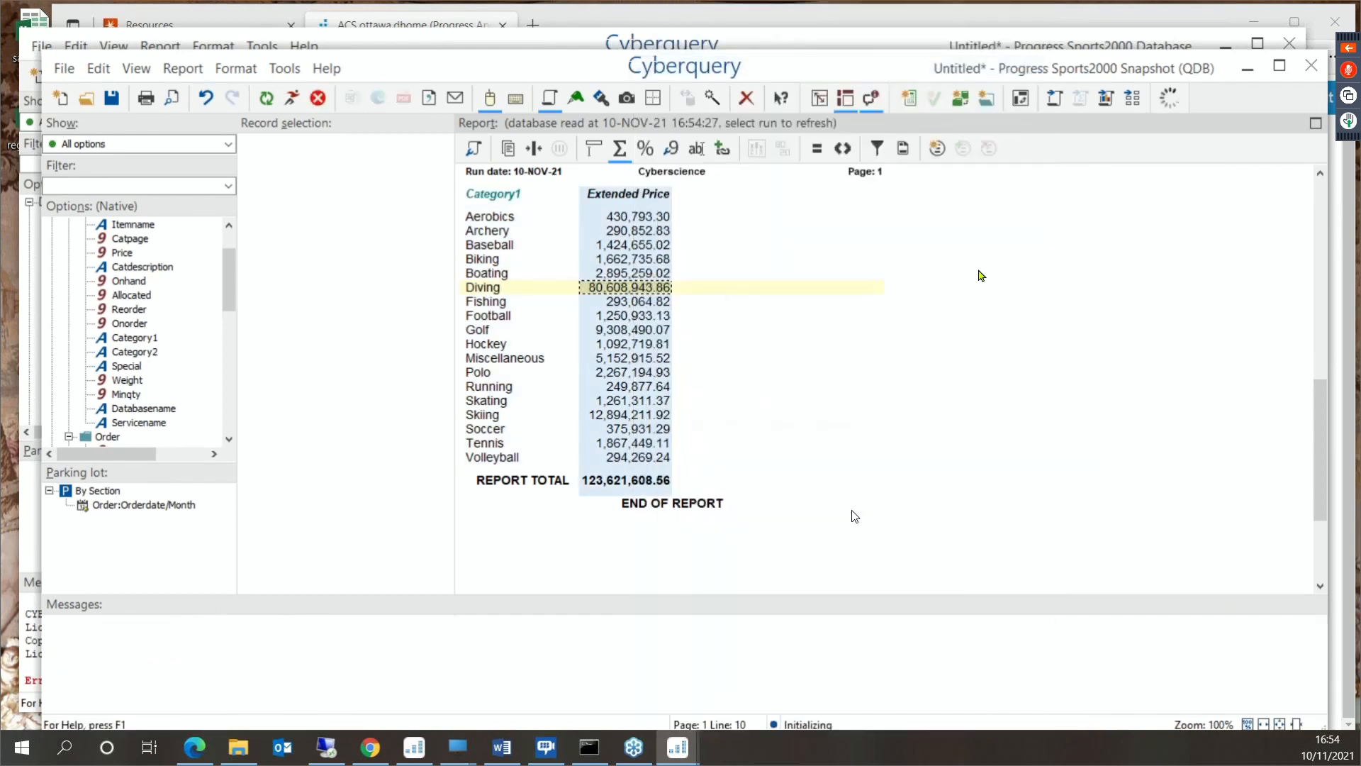
click(946, 535)
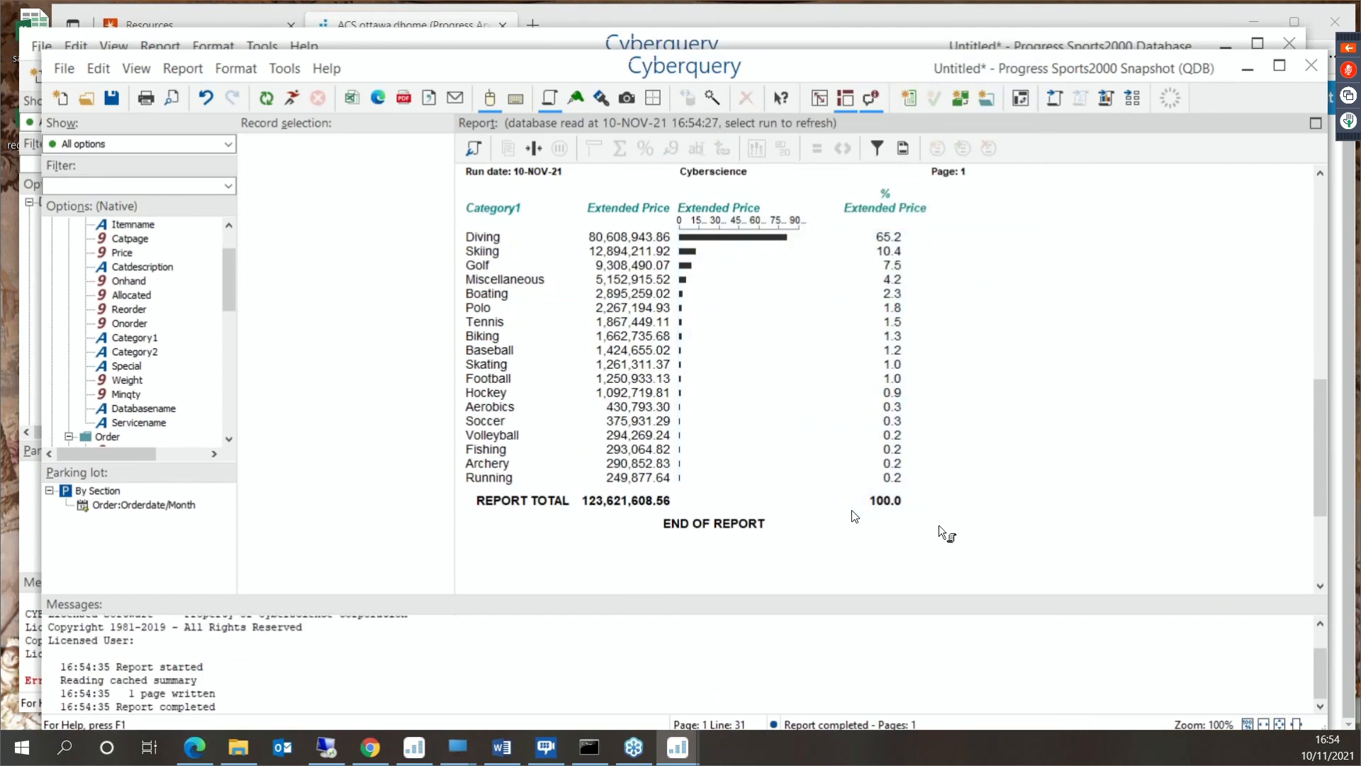
mouse_move(763, 248)
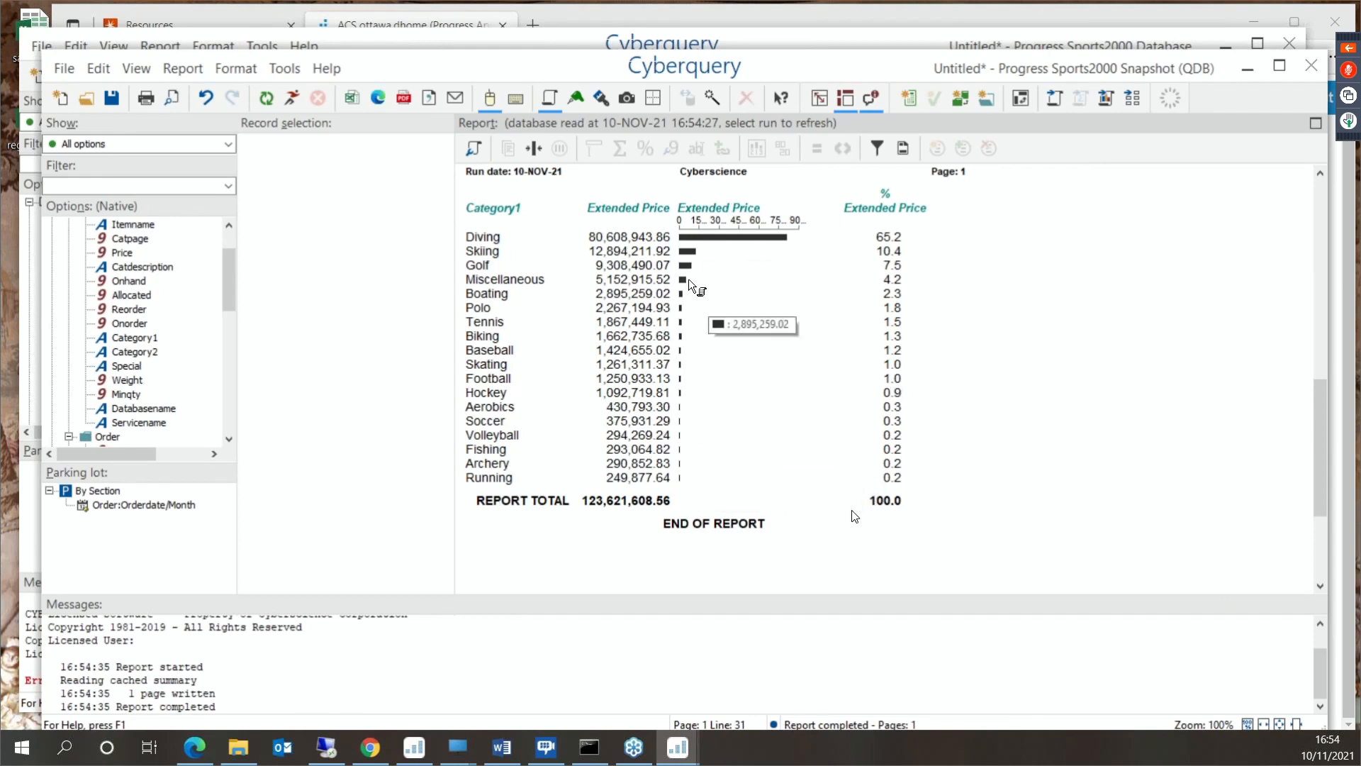
mouse_move(704, 248)
mouse_move(808, 248)
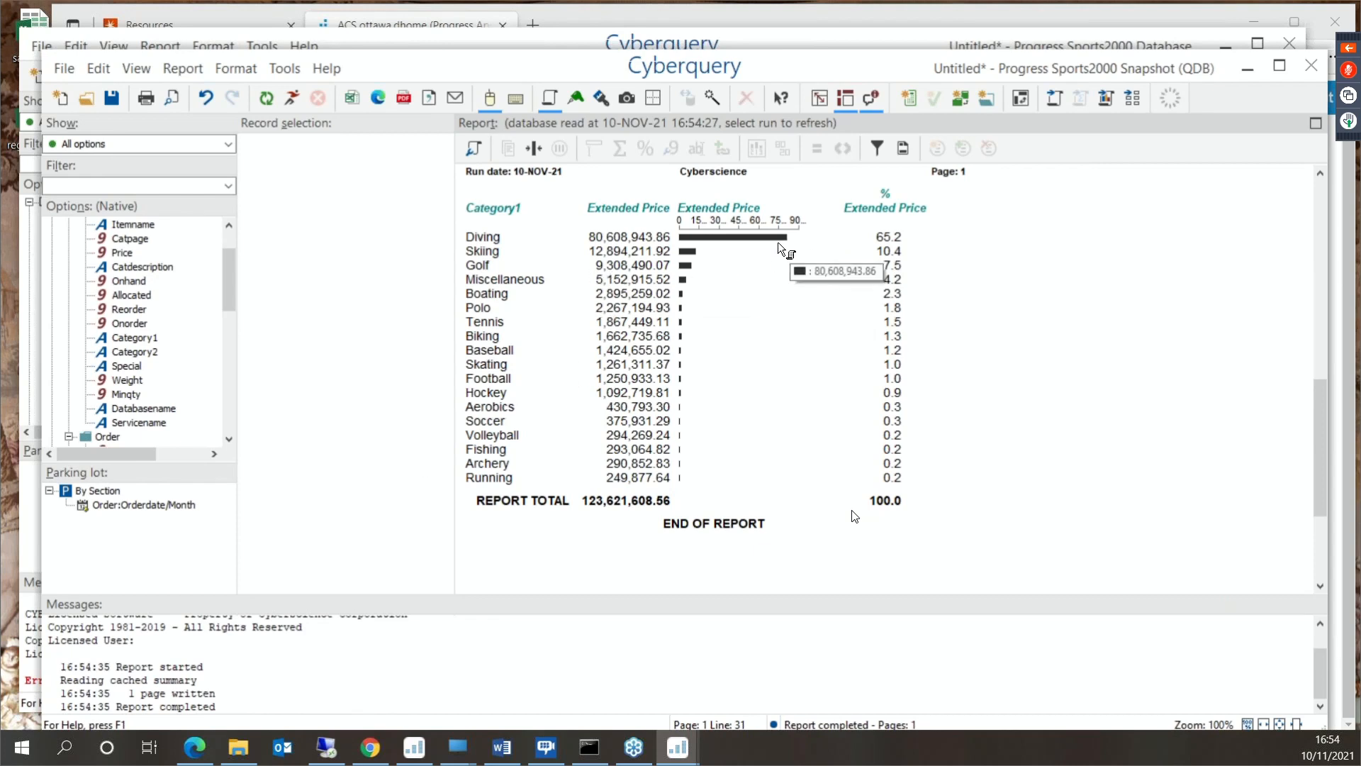
- Delete the Extended Price bullet chart and percentage columns from the report
click(764, 253)
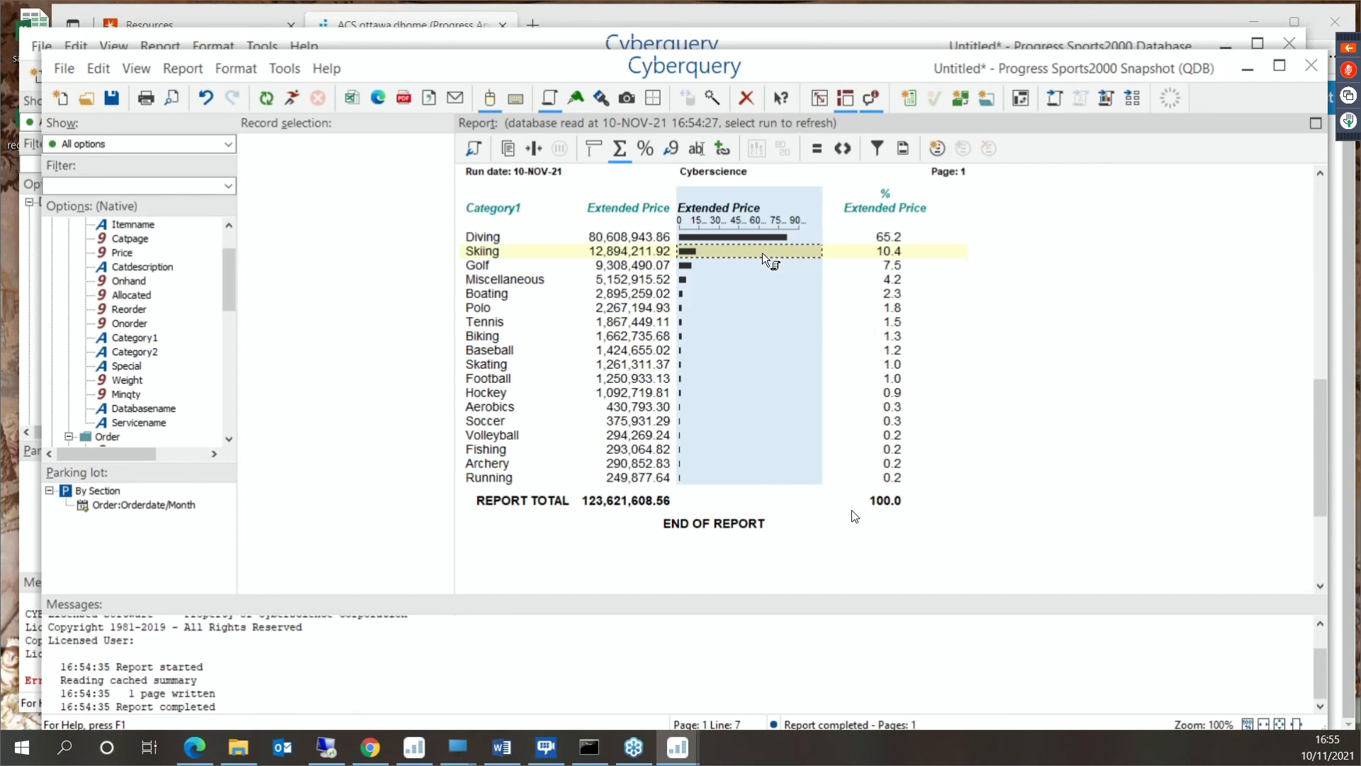
click(872, 291)
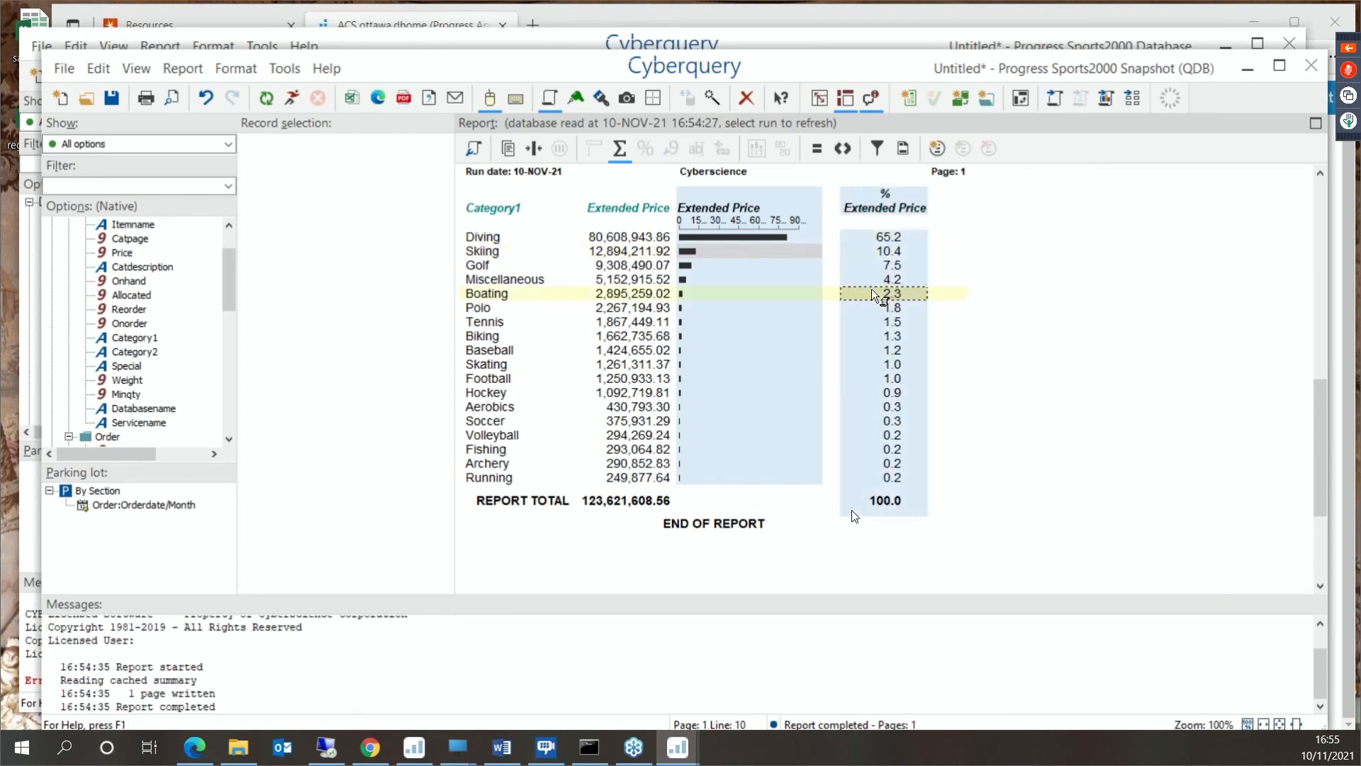
key(Delete)
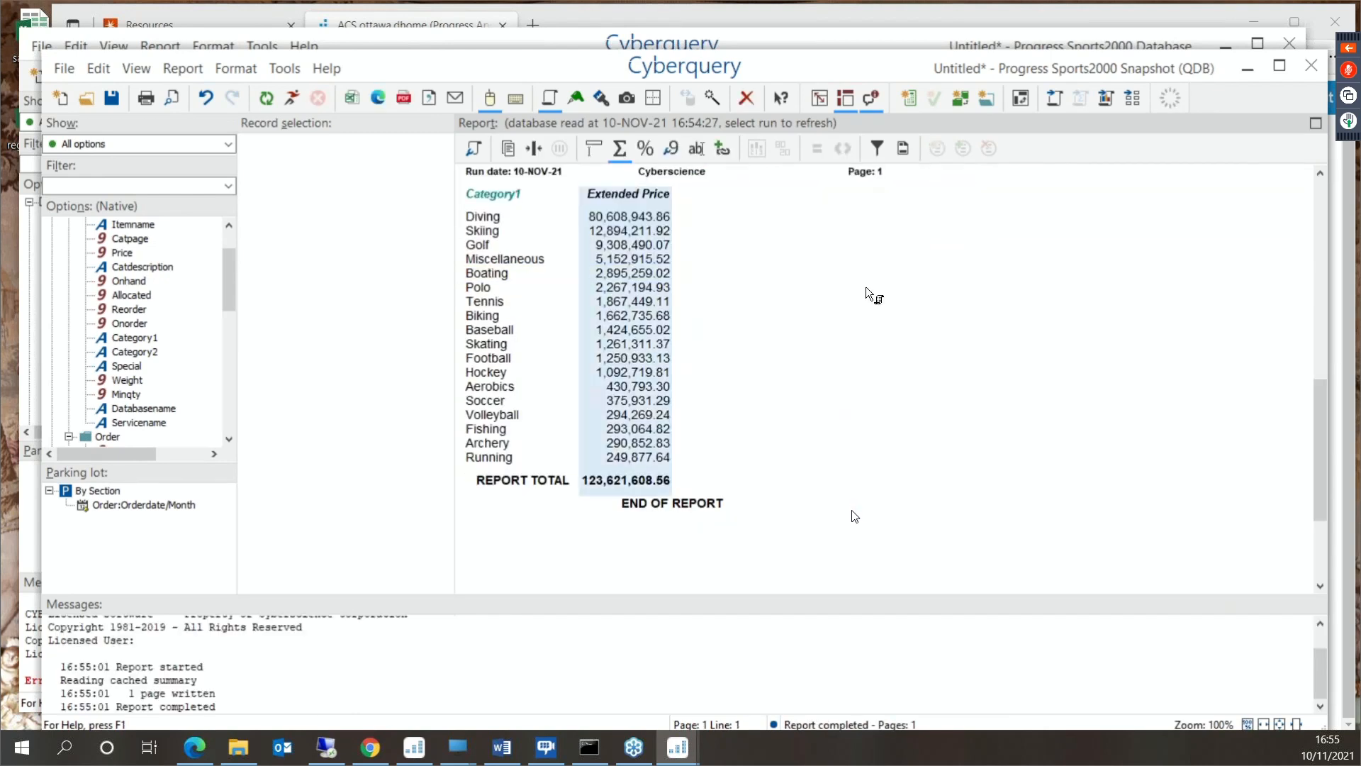
- Limit the Category1 ranking to a maximum of the 10 highest categories by Extendedprice
right_click(488, 314)
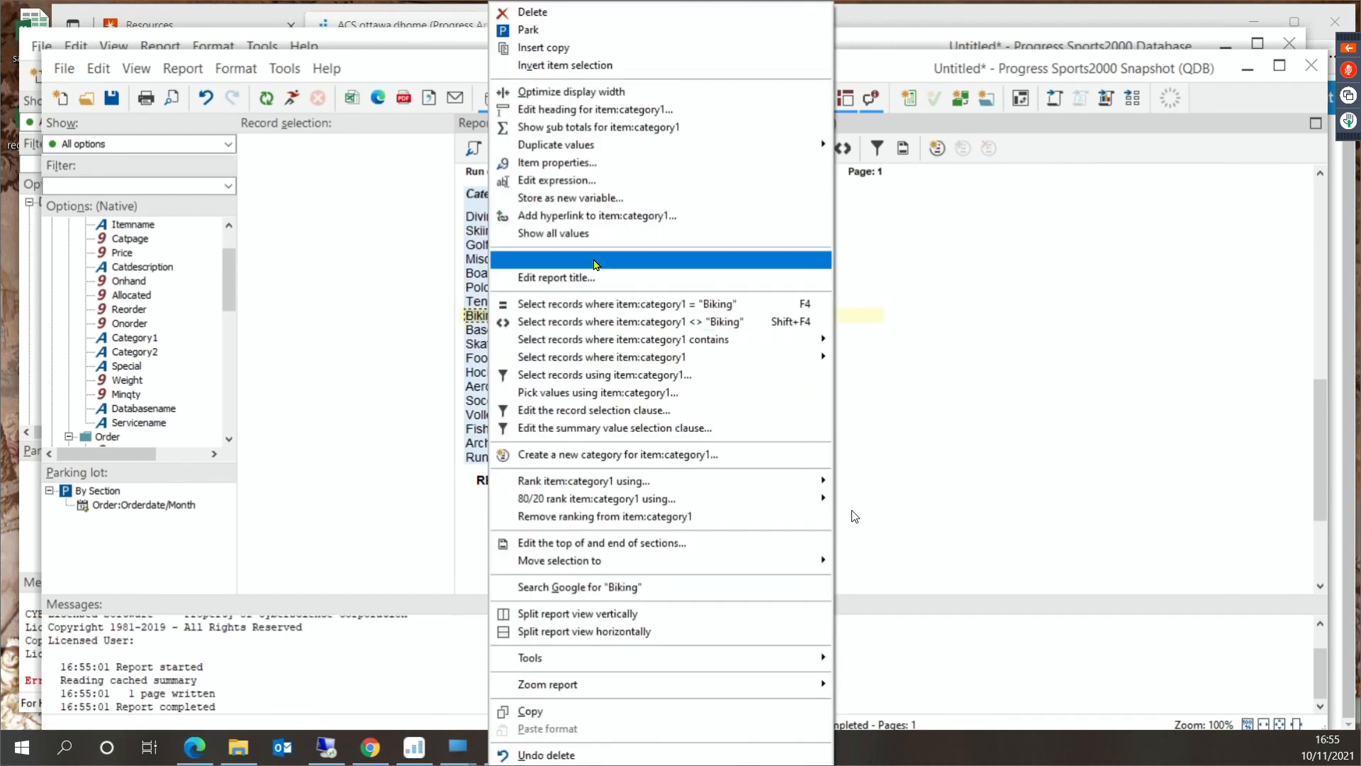
click(556, 162)
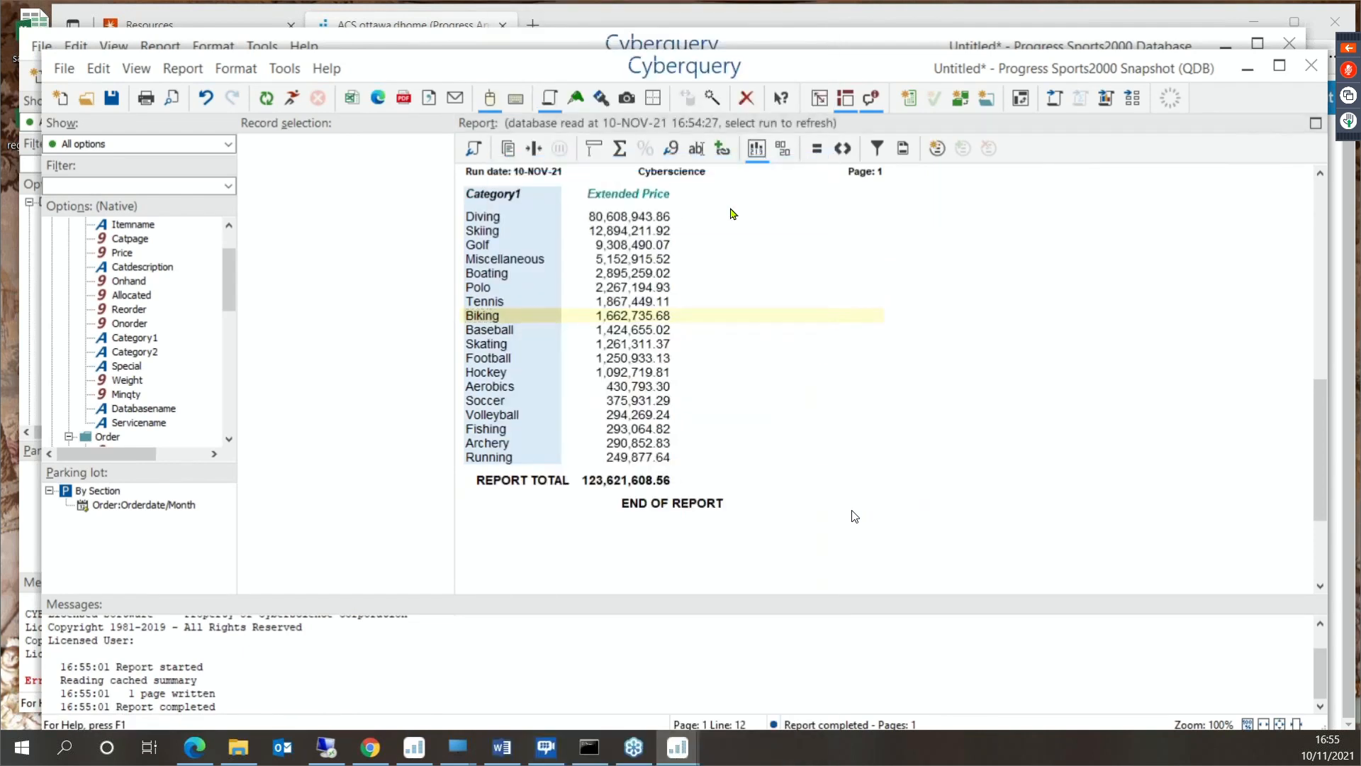
click(631, 142)
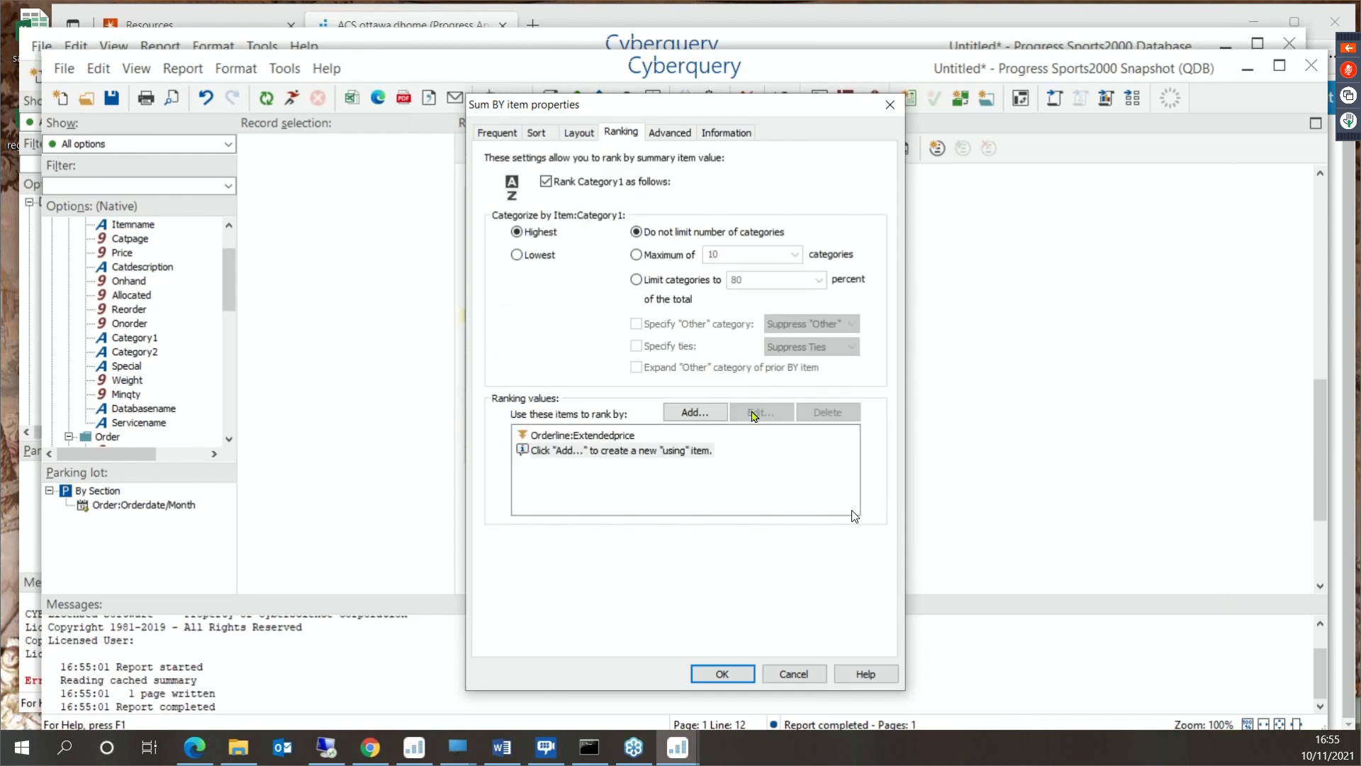
click(668, 255)
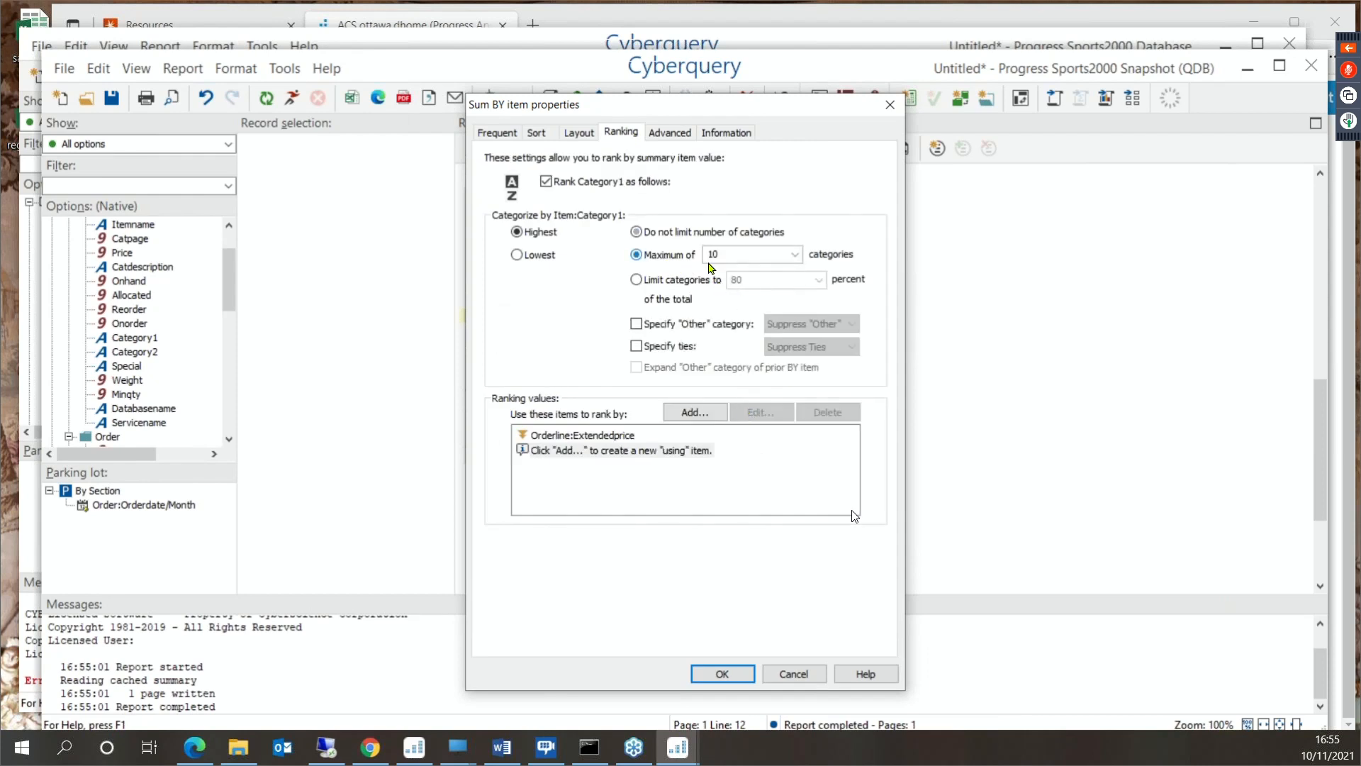
click(723, 674)
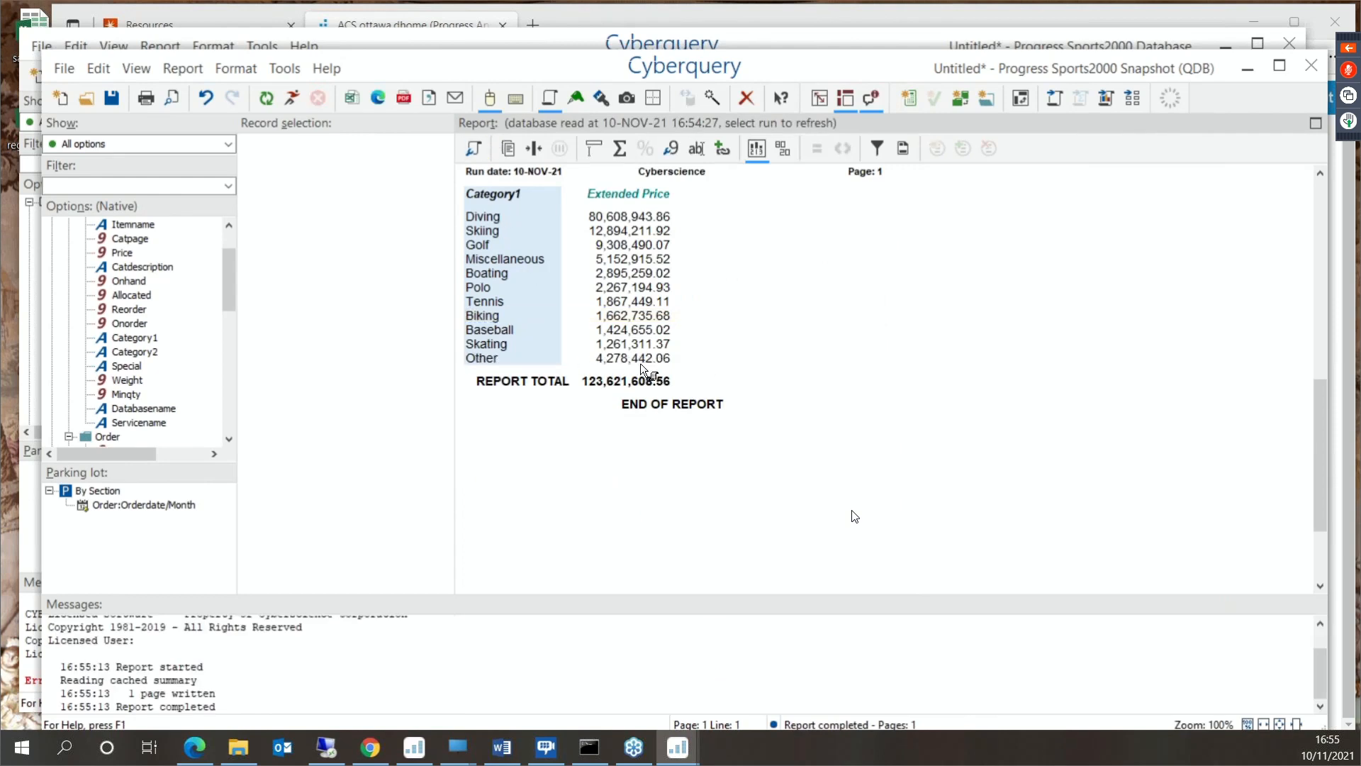
- Convert the ranked Category1 sum report to a chart in this window, including all items
click(1106, 98)
click(1172, 144)
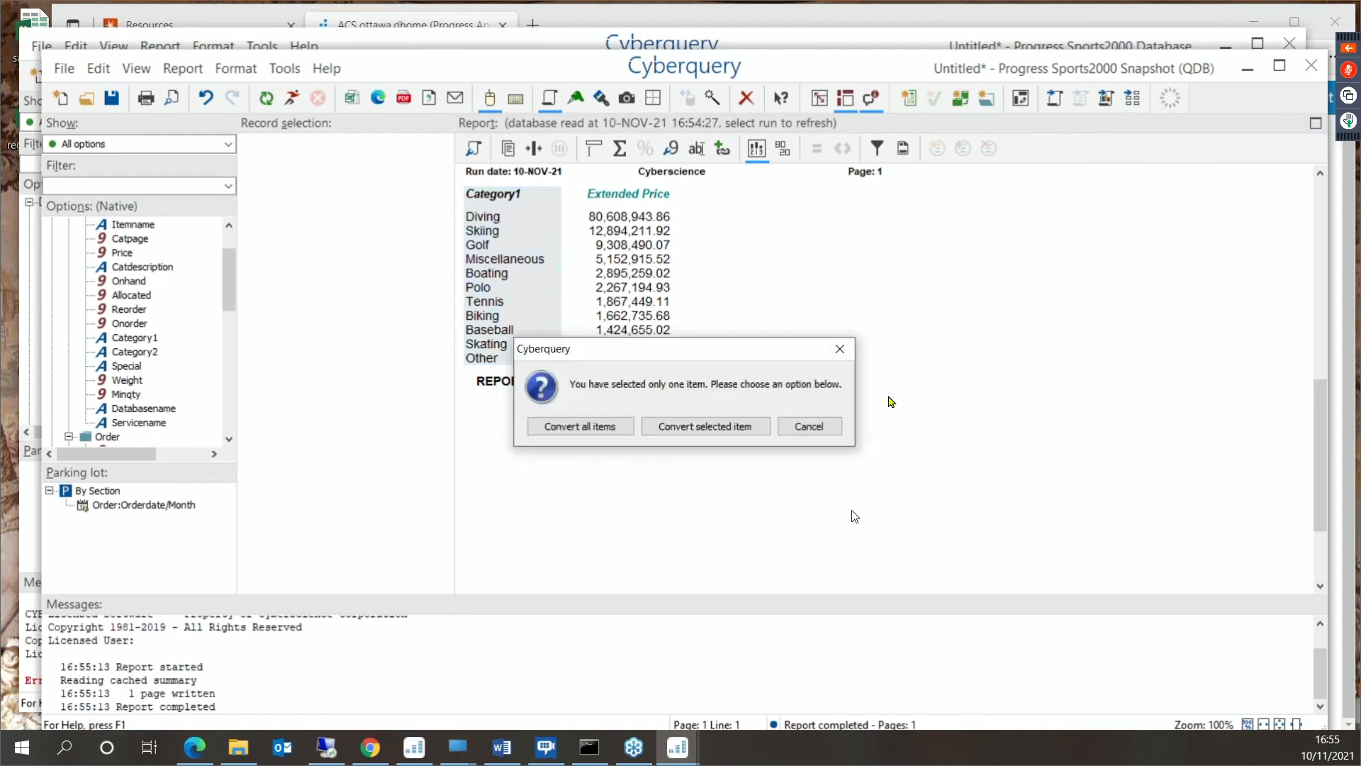
click(581, 430)
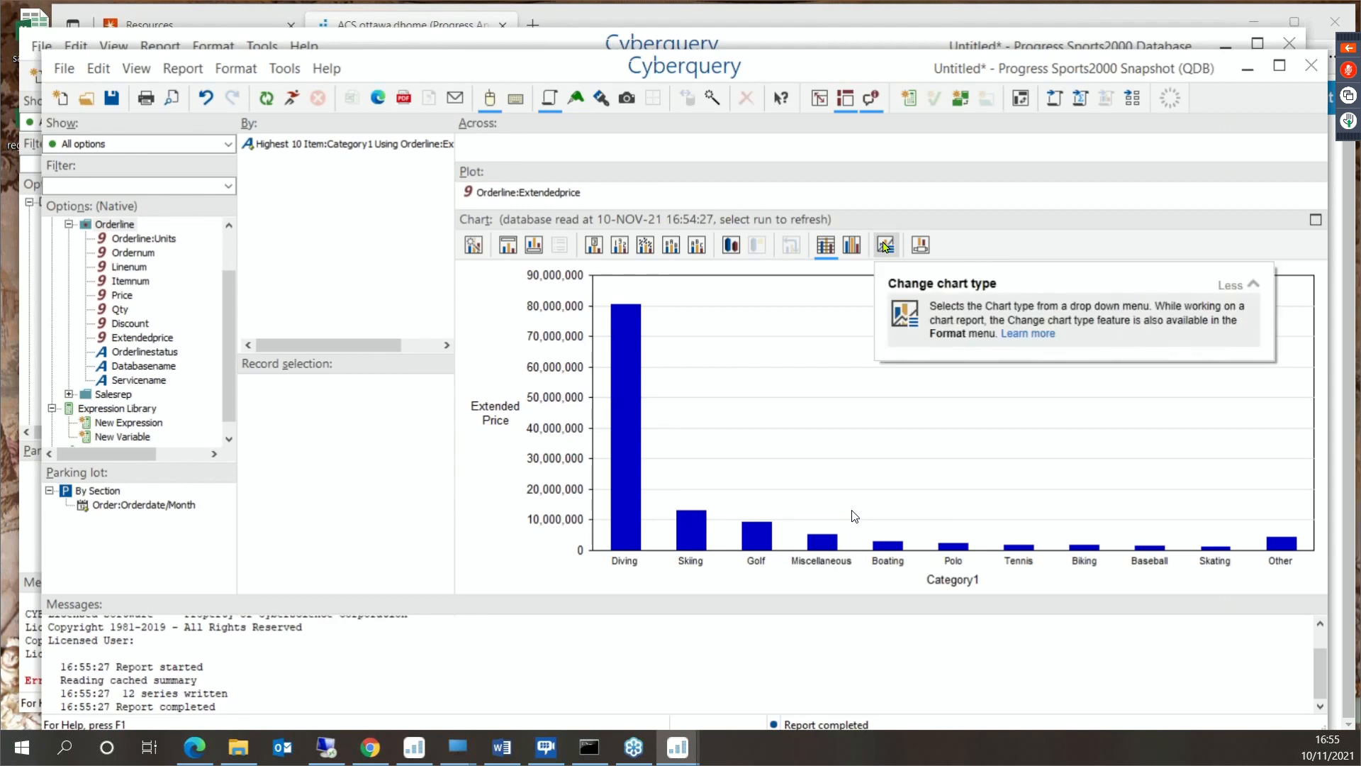
- Enlarge the chart and change it to horizontal bars, and convert it back to a sum report in this window
key(F11)
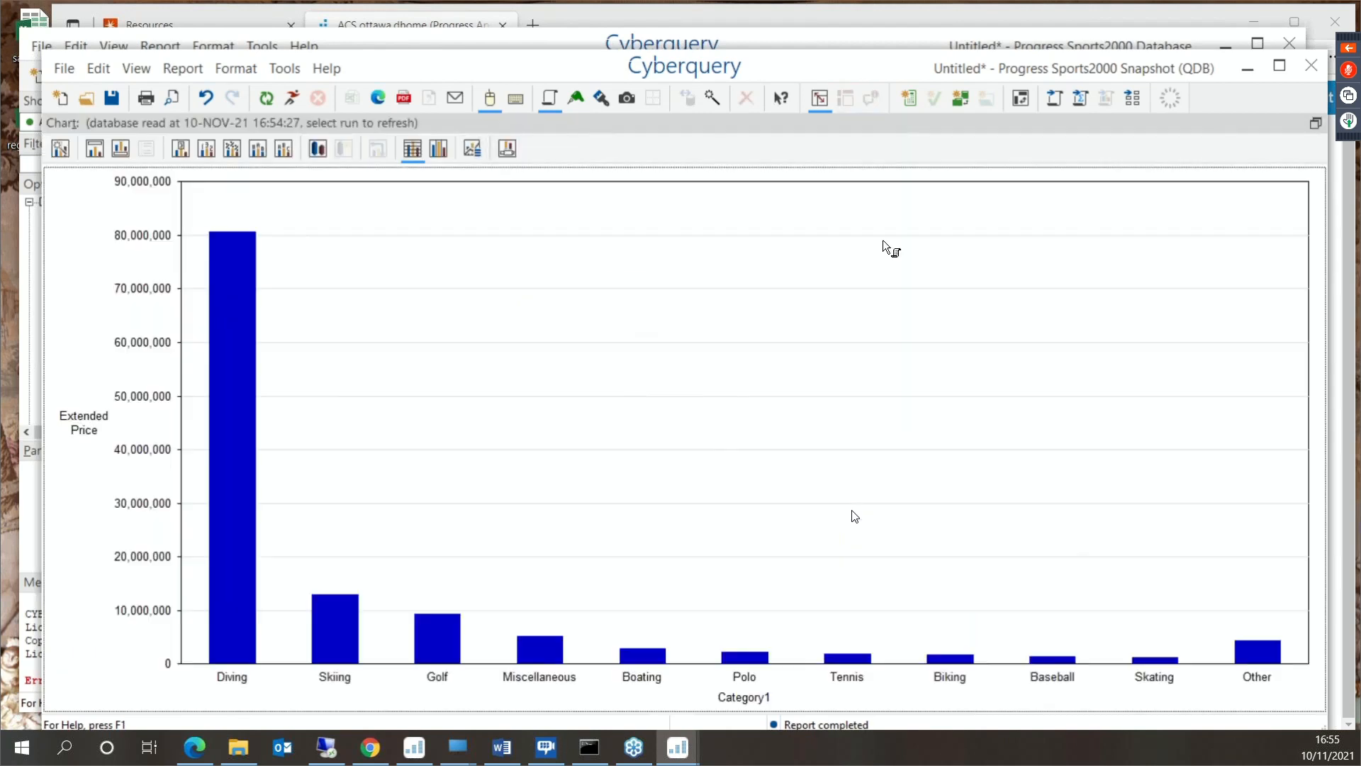
click(472, 148)
click(509, 190)
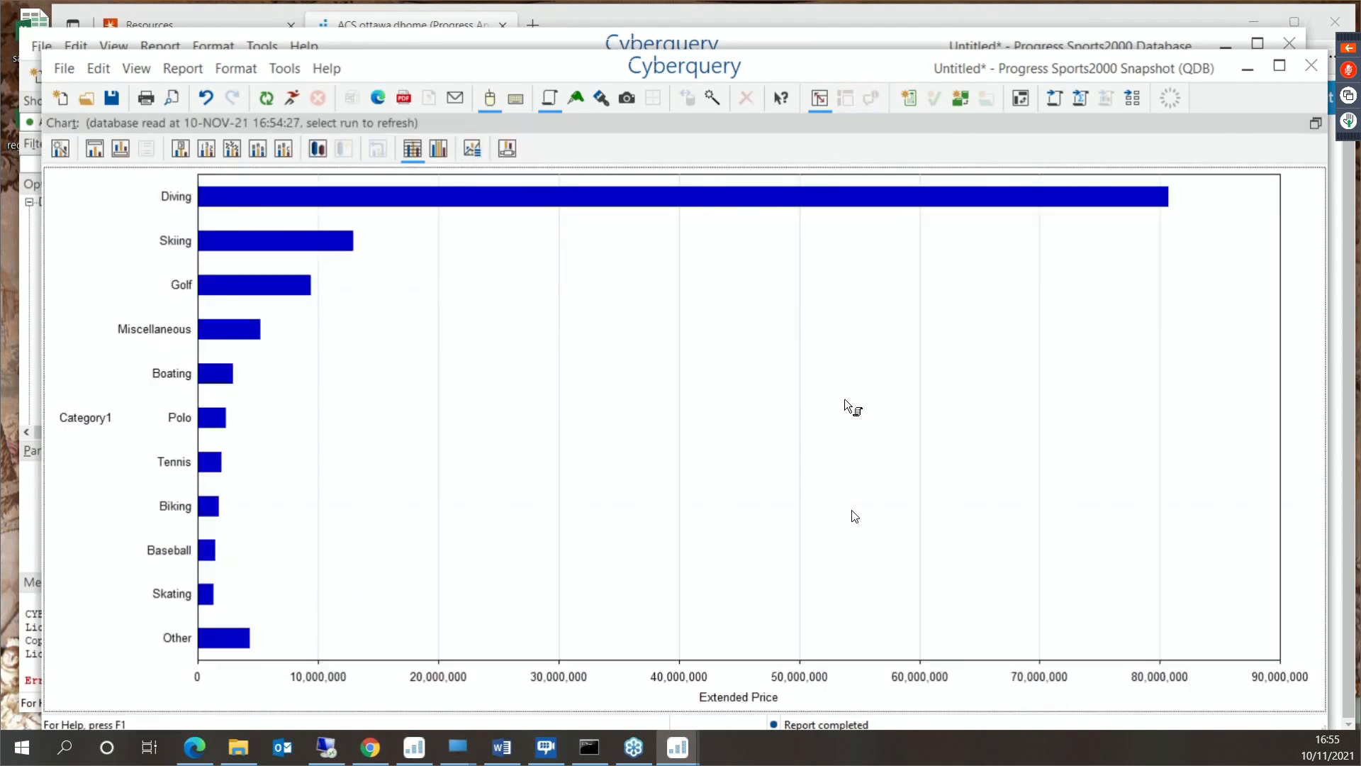
click(1080, 97)
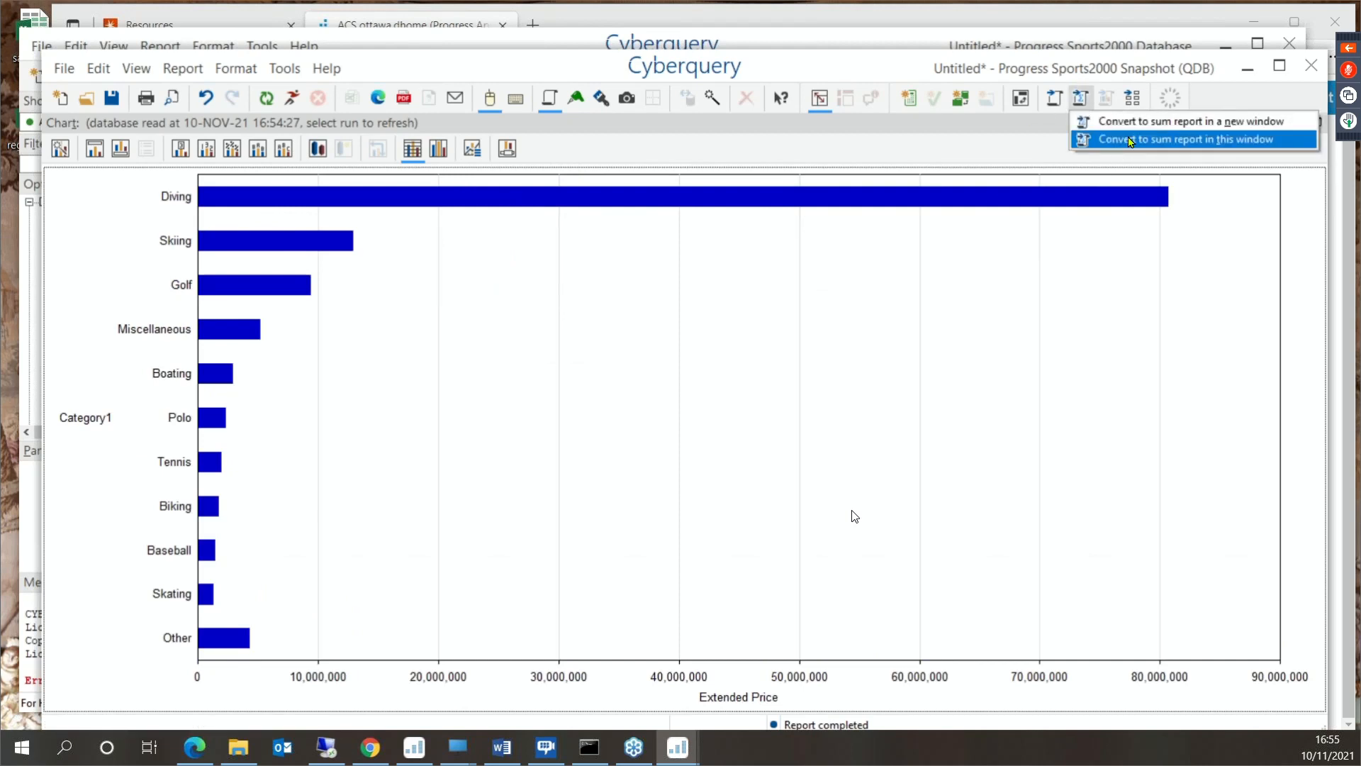
click(1130, 141)
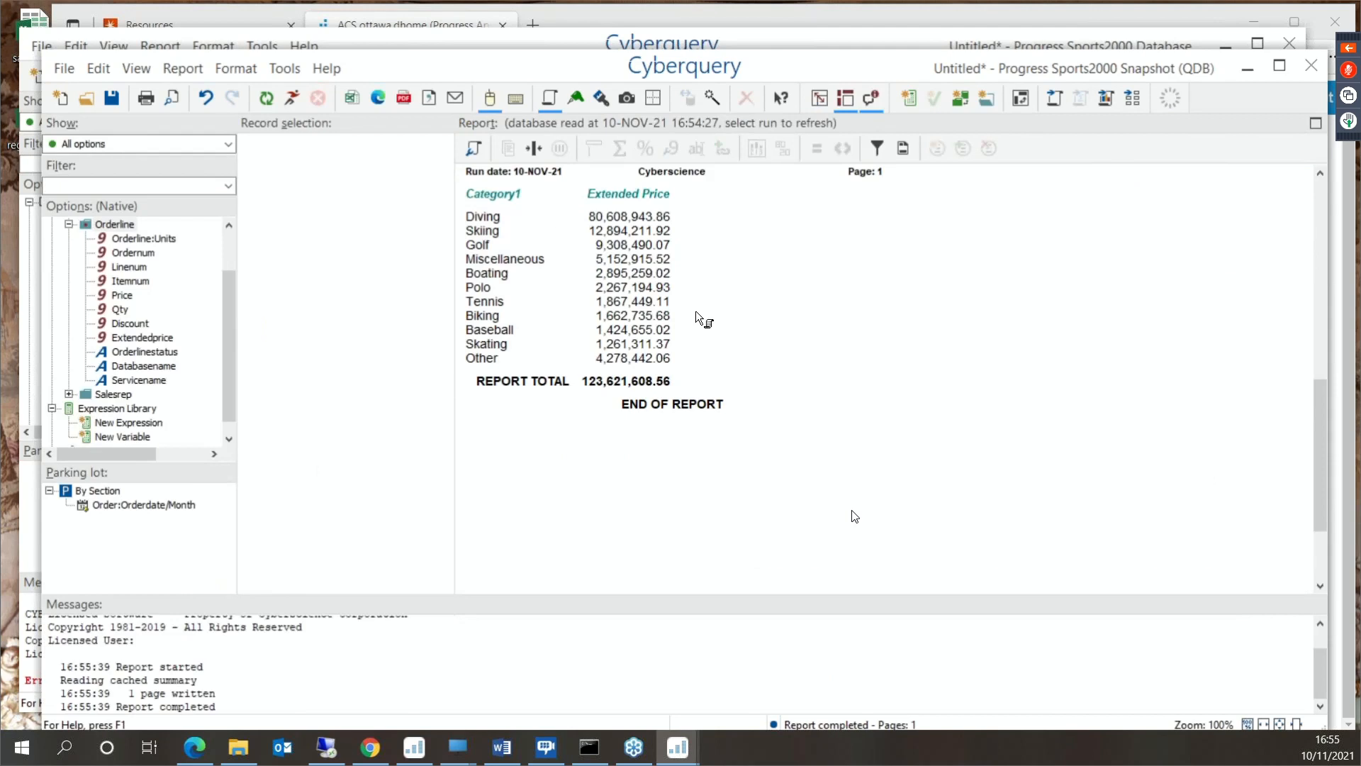
- Undo the recent changes back to the ranked Category1 report with its bullet chart and percentage columns
click(206, 99)
click(209, 103)
click(208, 100)
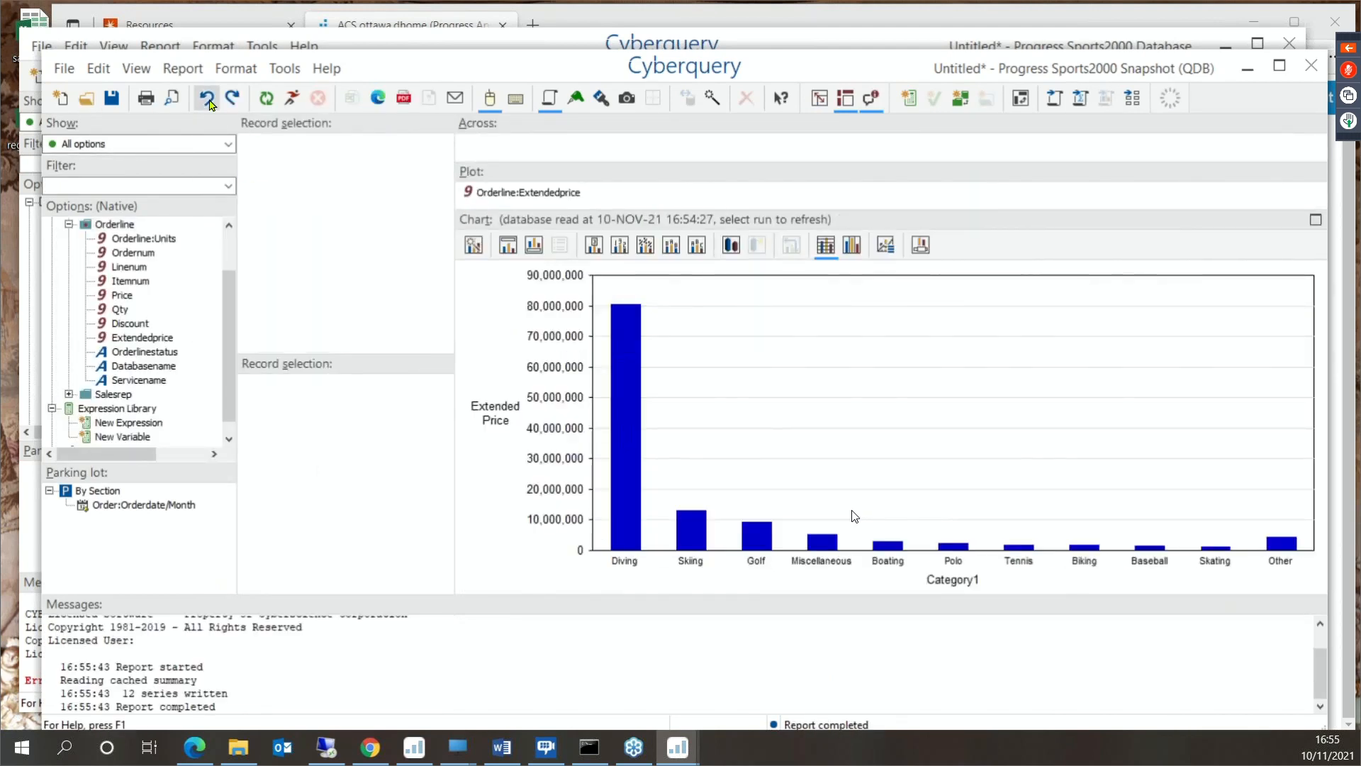
click(208, 101)
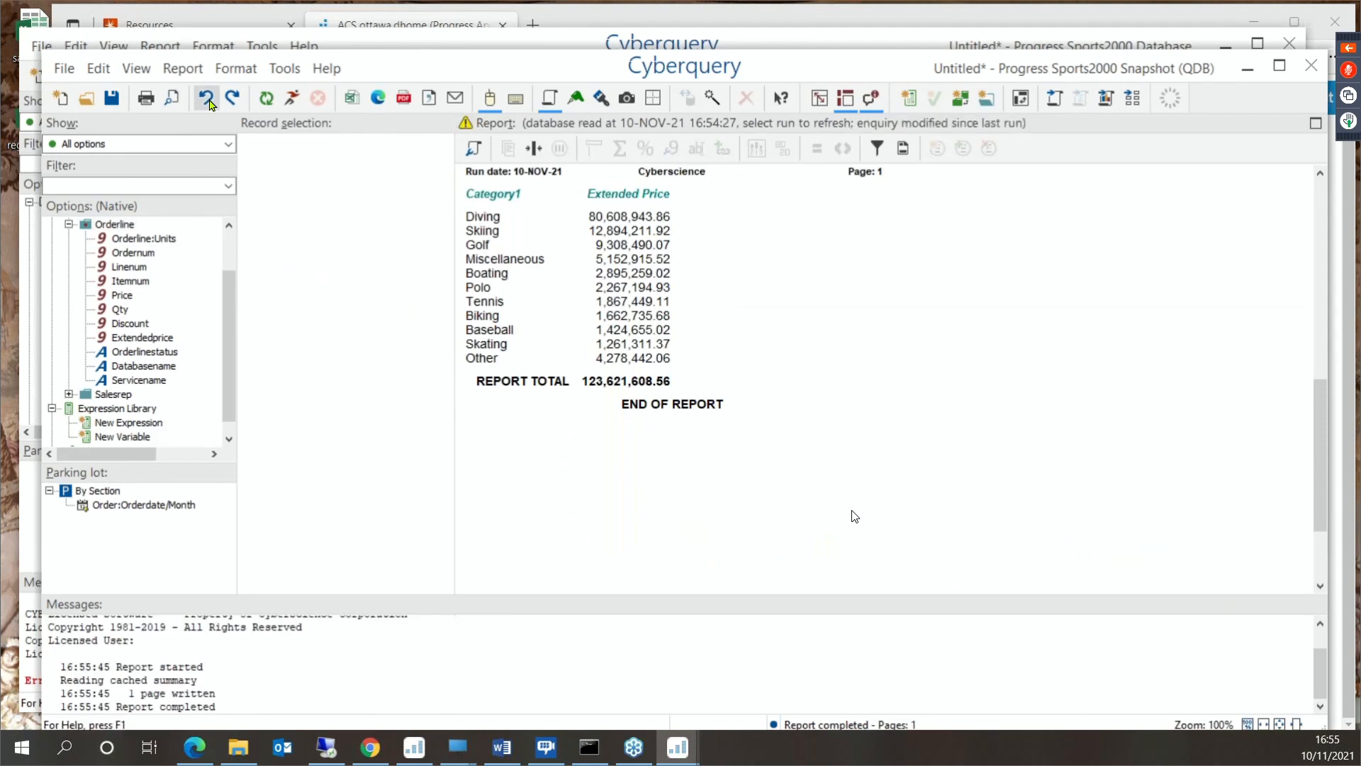
click(207, 101)
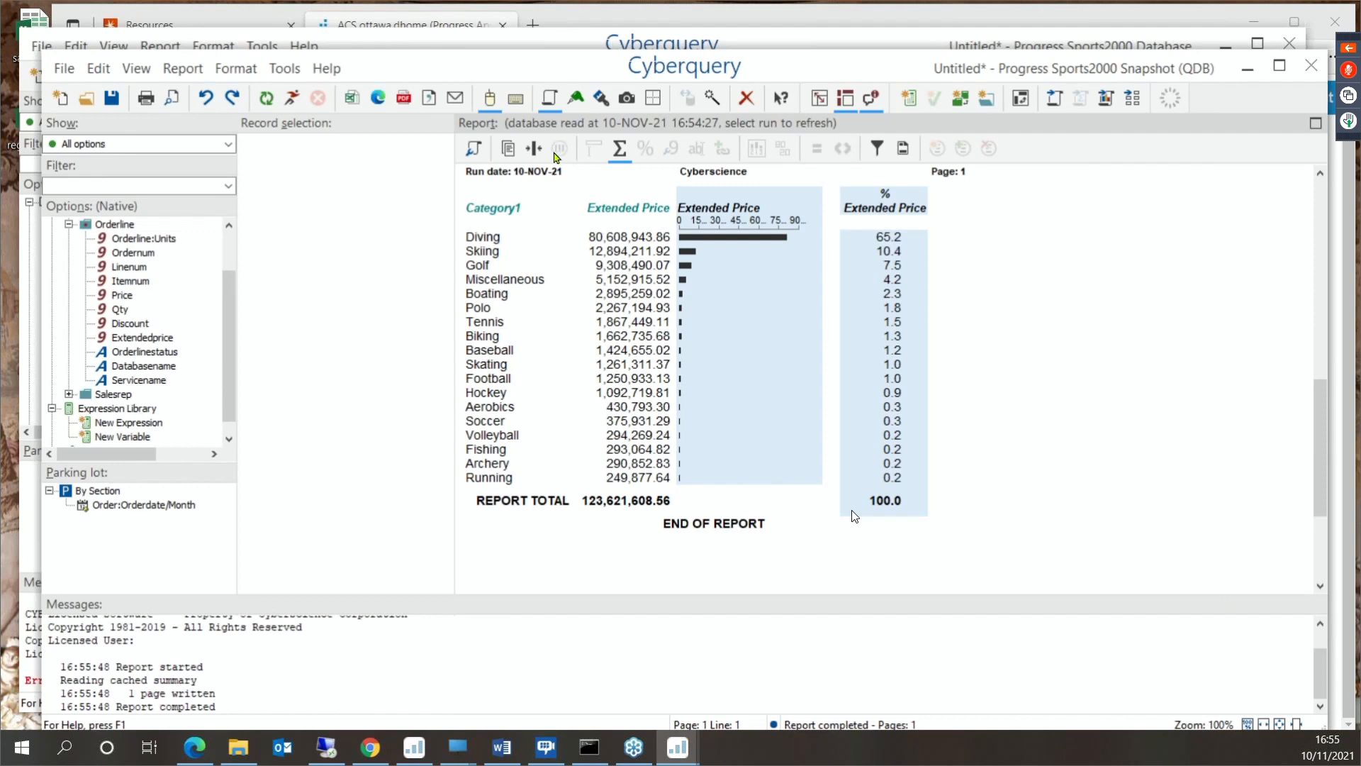
- Start a new List Report on the snapshot with Orderline as its domain file
click(64, 105)
click(683, 432)
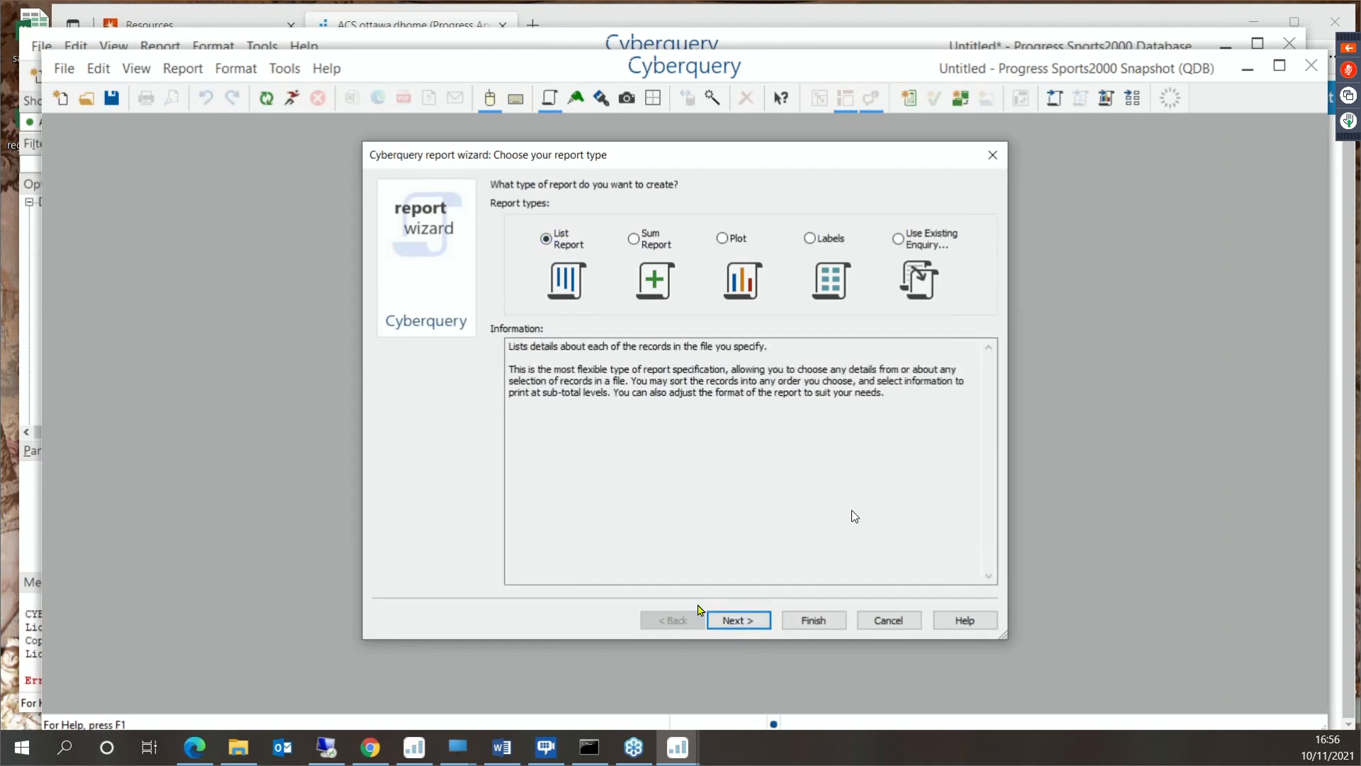
click(738, 620)
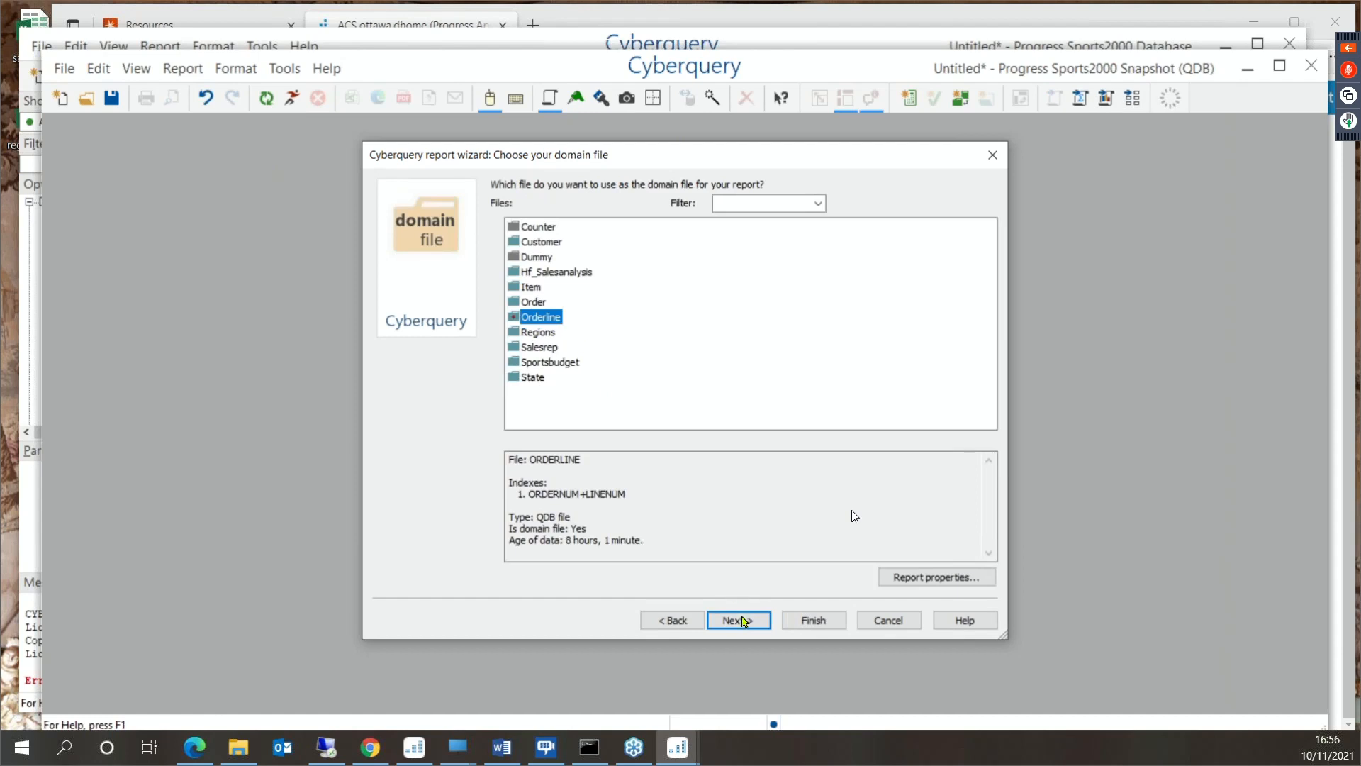
click(744, 622)
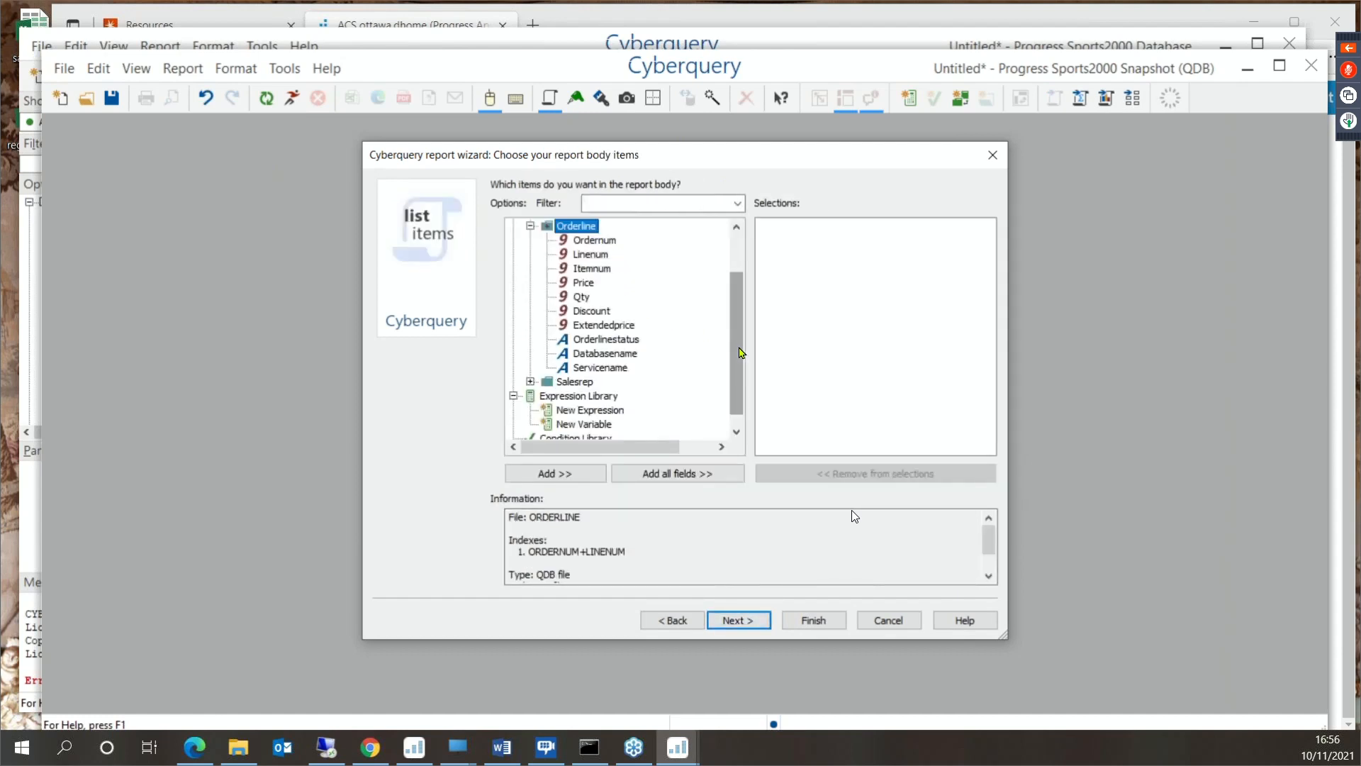
- Add Ordernum from the Order file and Name from the Customer file to the report body
scroll(737, 343, up, 3)
click(531, 268)
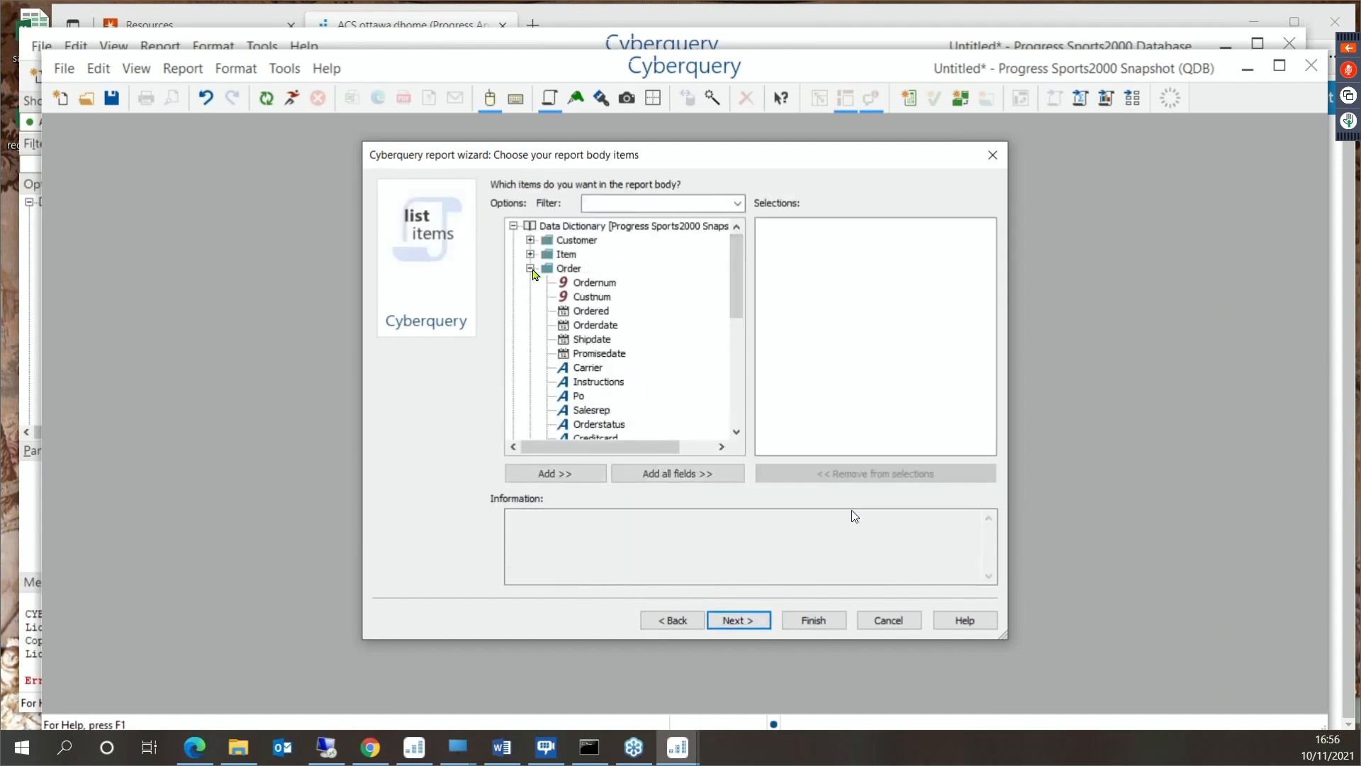
double_click(602, 282)
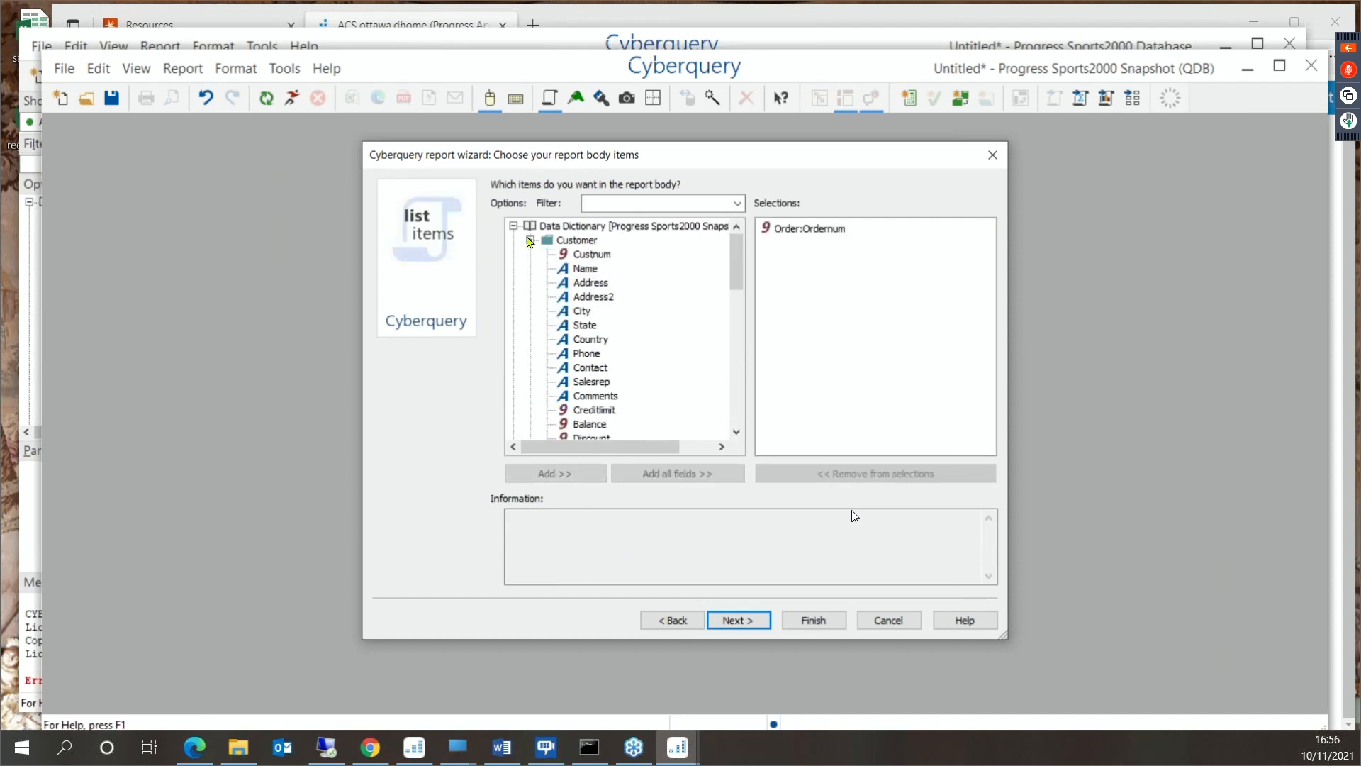
double_click(585, 268)
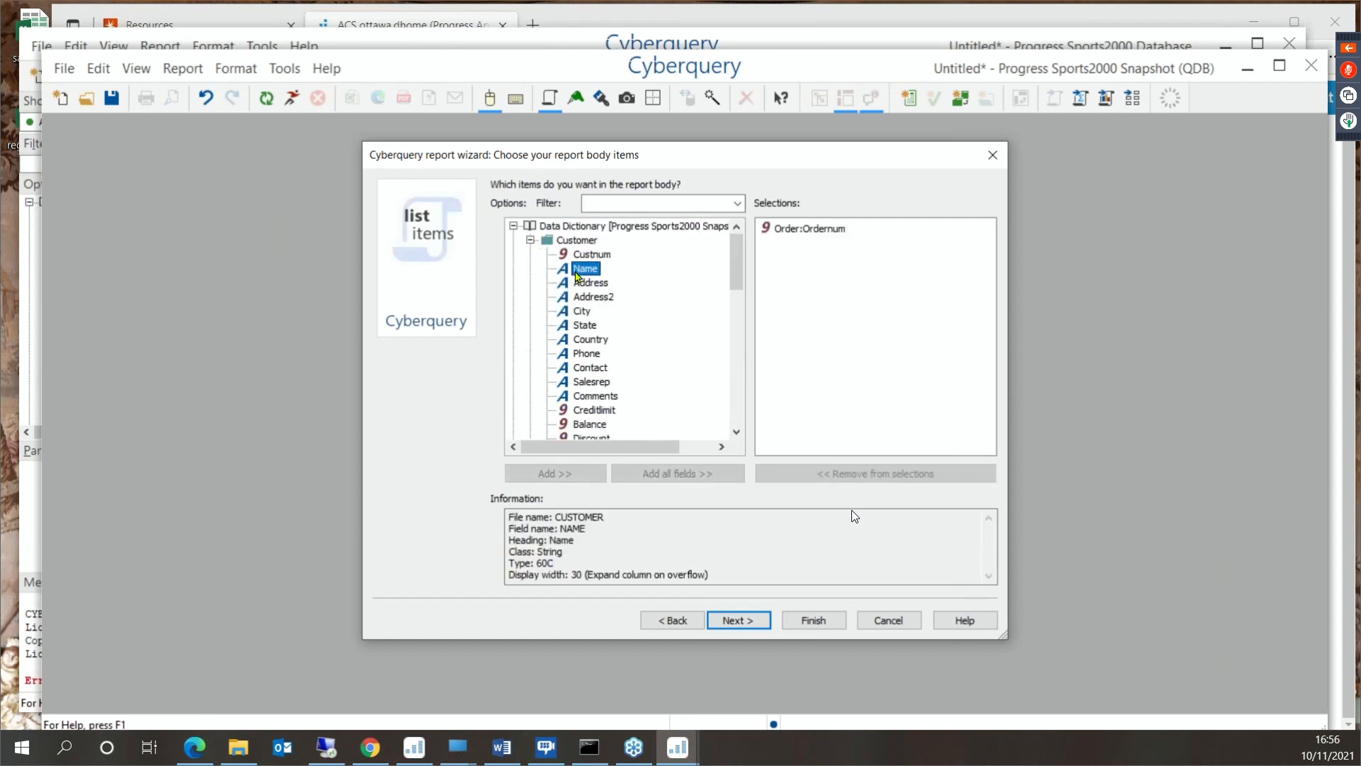
click(530, 239)
- Add Itemname from the Item file to the report body
click(530, 268)
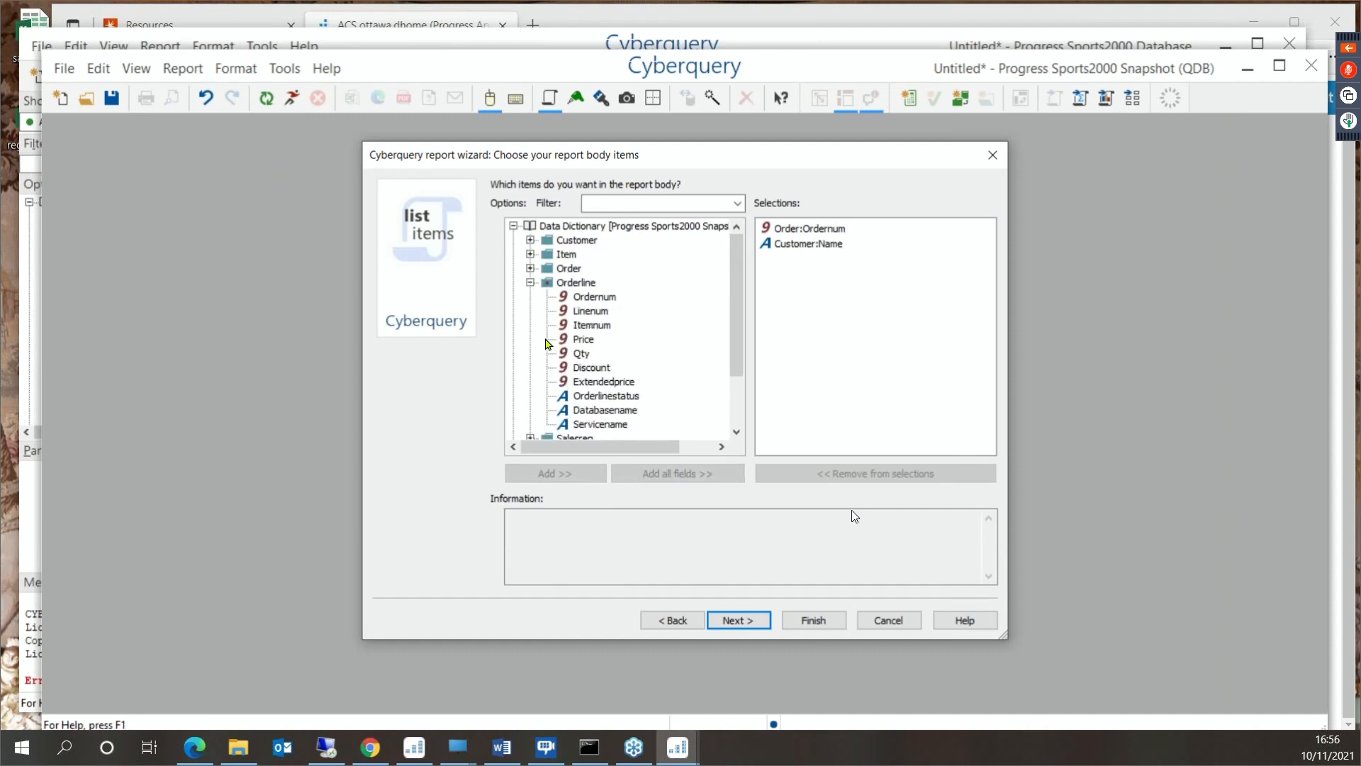
scroll(582, 394, down, 1)
scroll(581, 393, up, 1)
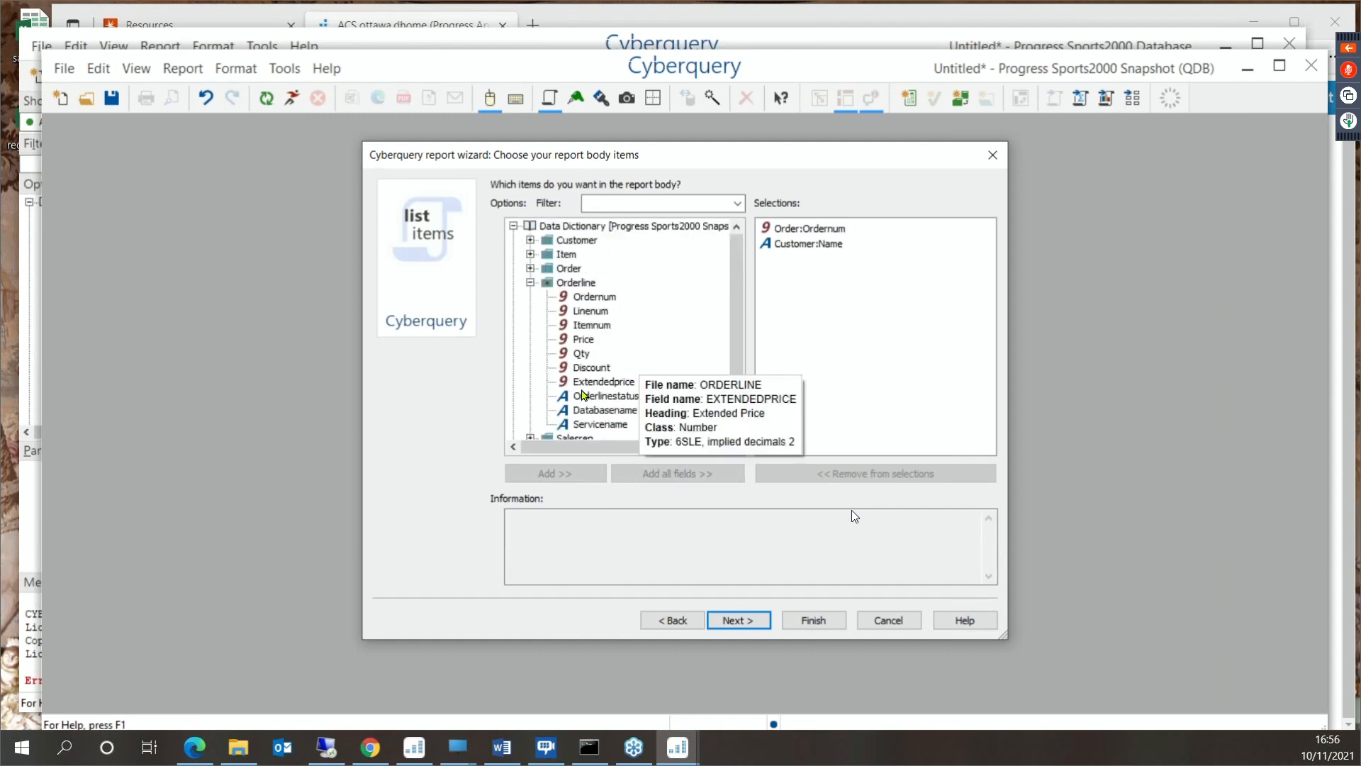
click(530, 254)
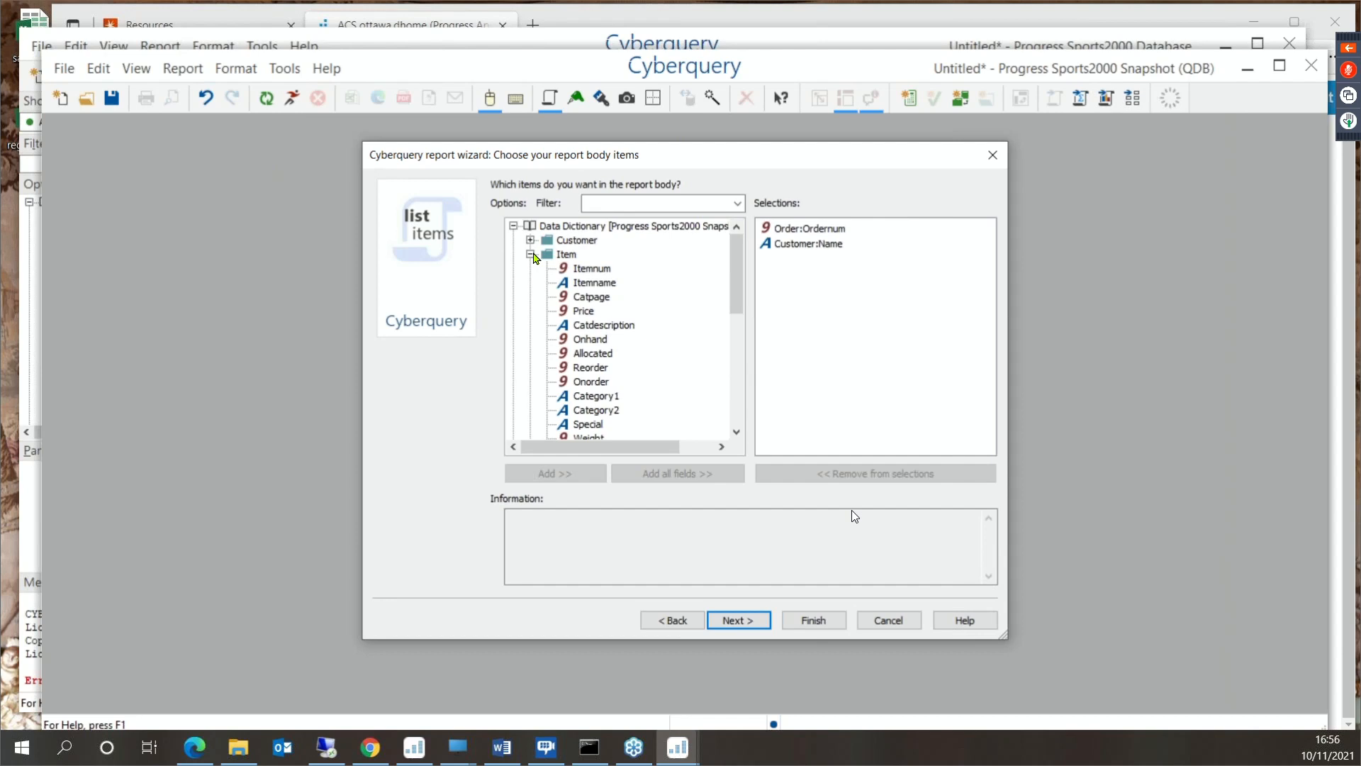
double_click(588, 282)
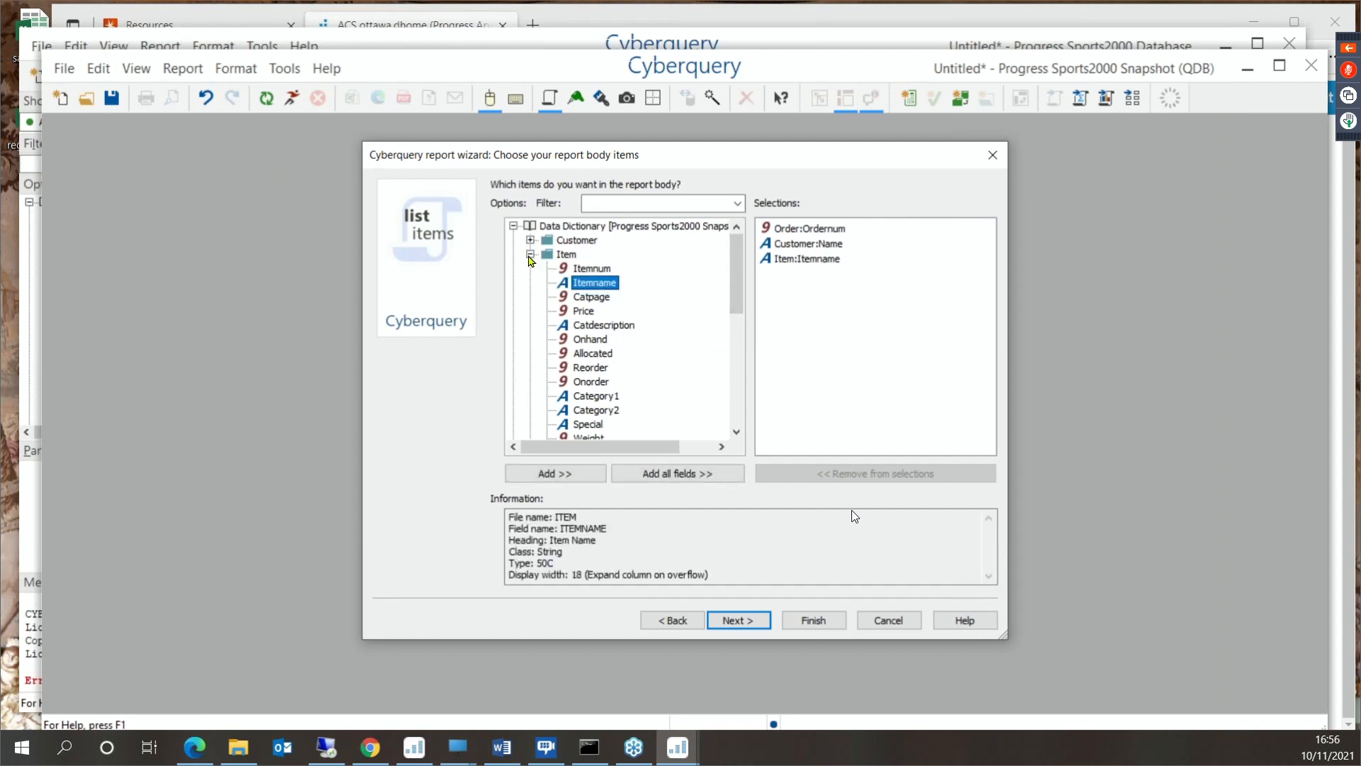
click(531, 254)
- Add Price and Qty from the Orderline file to the report body and generate the list report
scroll(652, 381, down, 1)
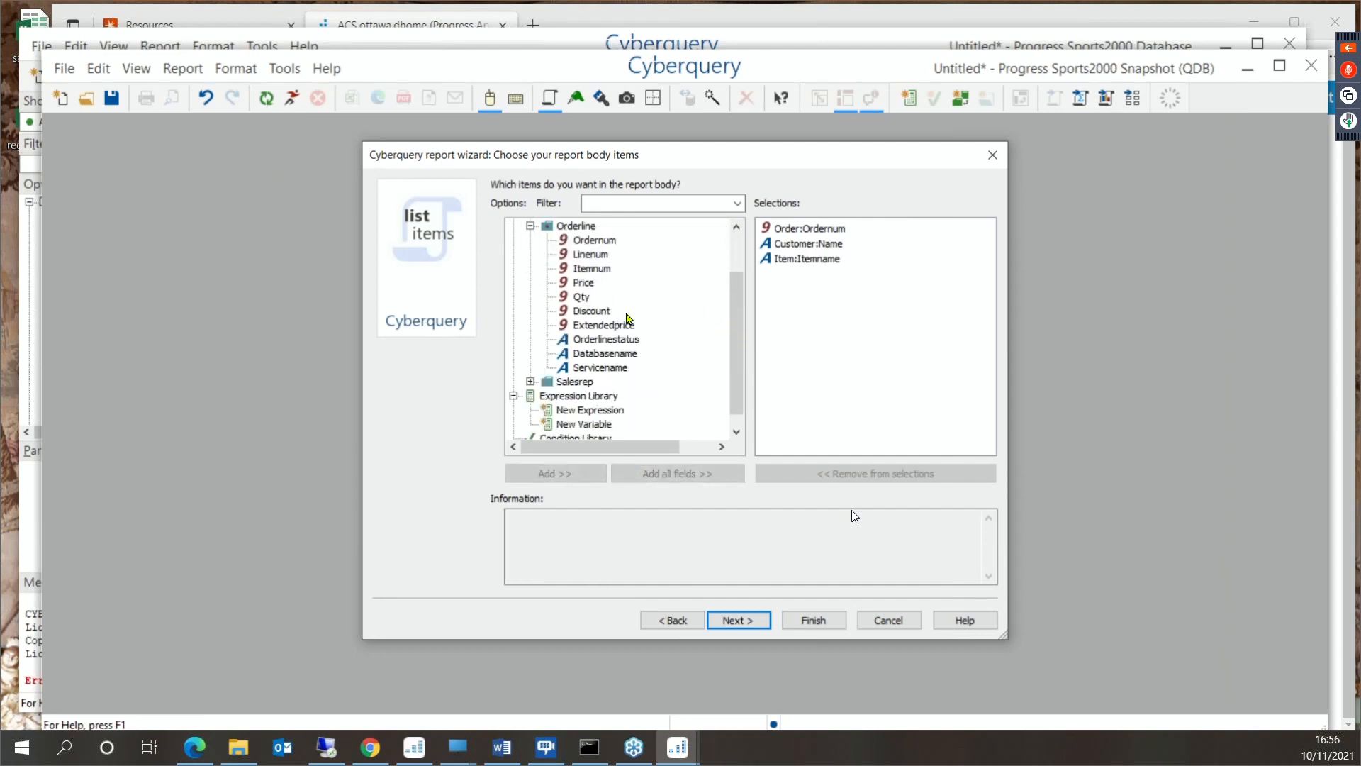
double_click(582, 282)
double_click(582, 297)
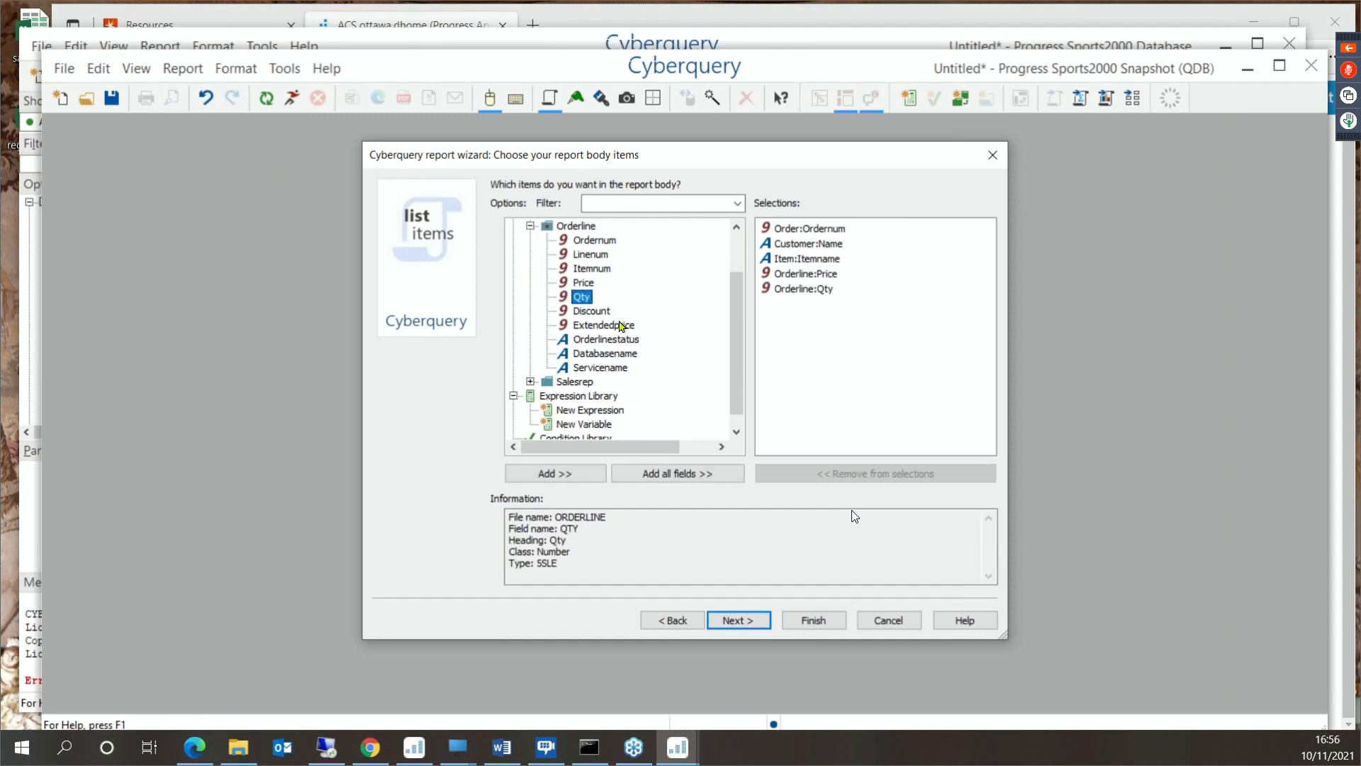
click(814, 621)
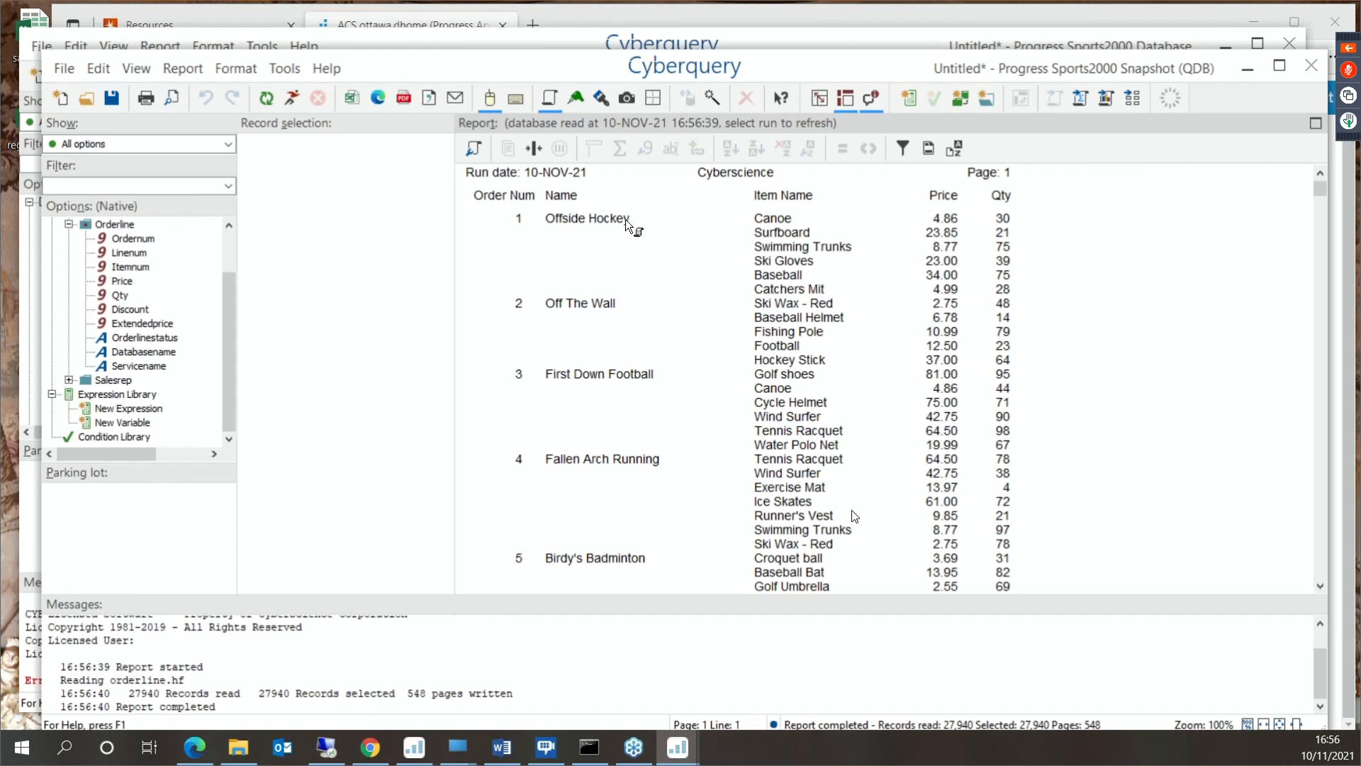
- Insert the Order file's Ordered date as a column between Name and Item Name
scroll(231, 223, up, 2)
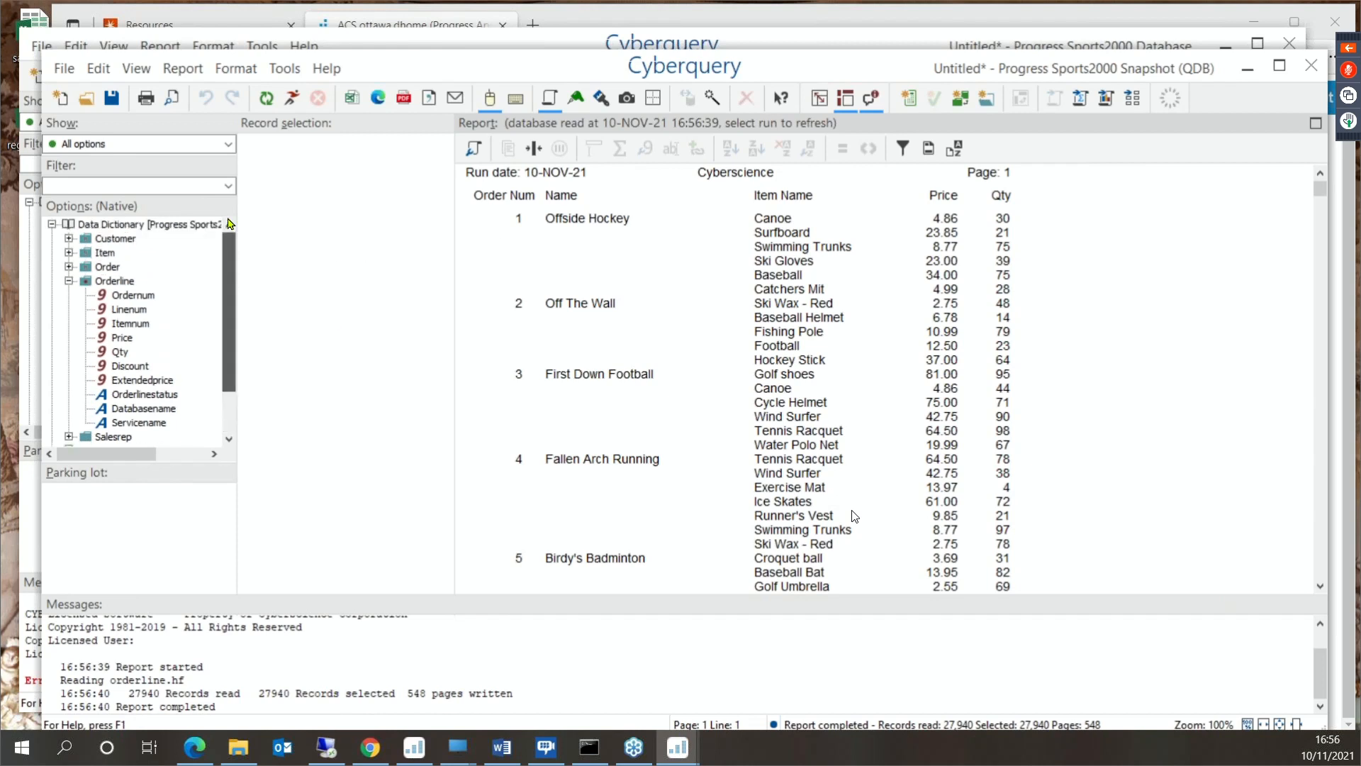
click(69, 268)
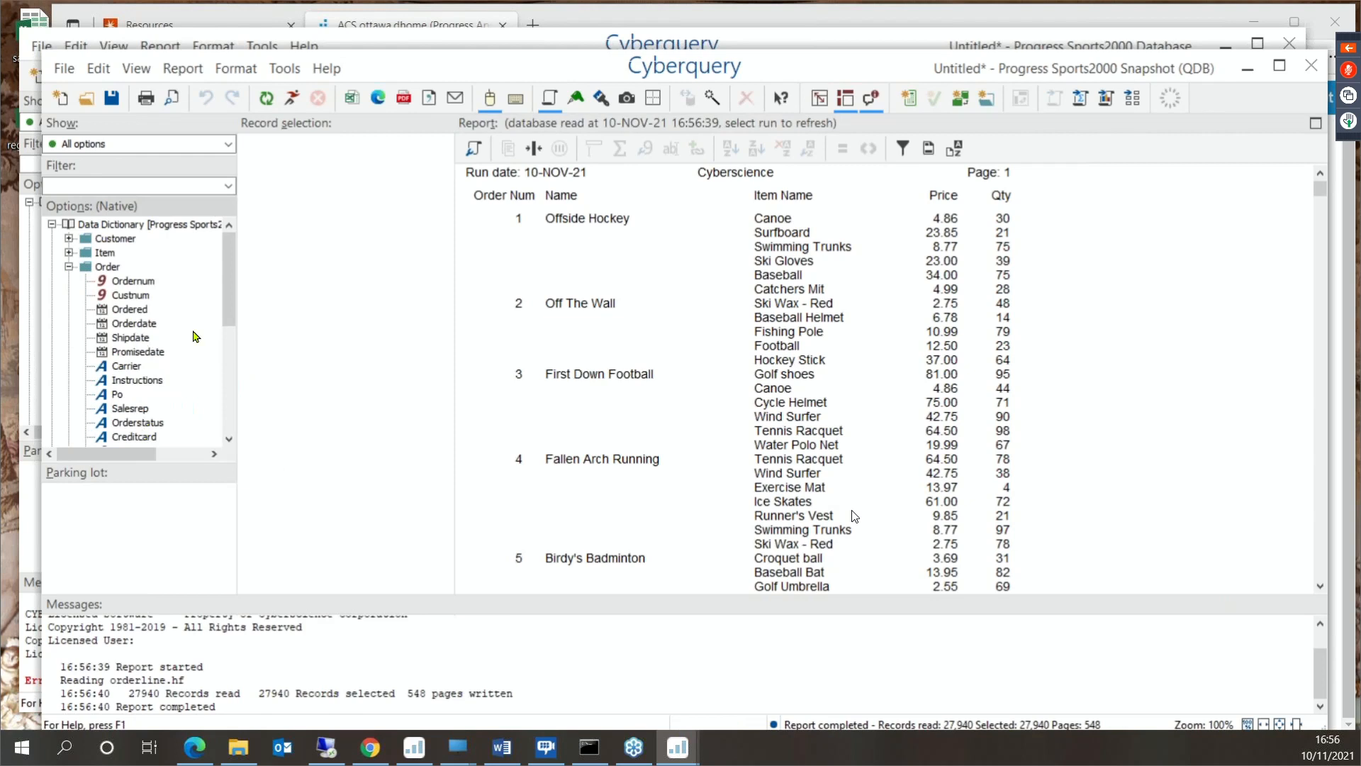
scroll(228, 307, down, 2)
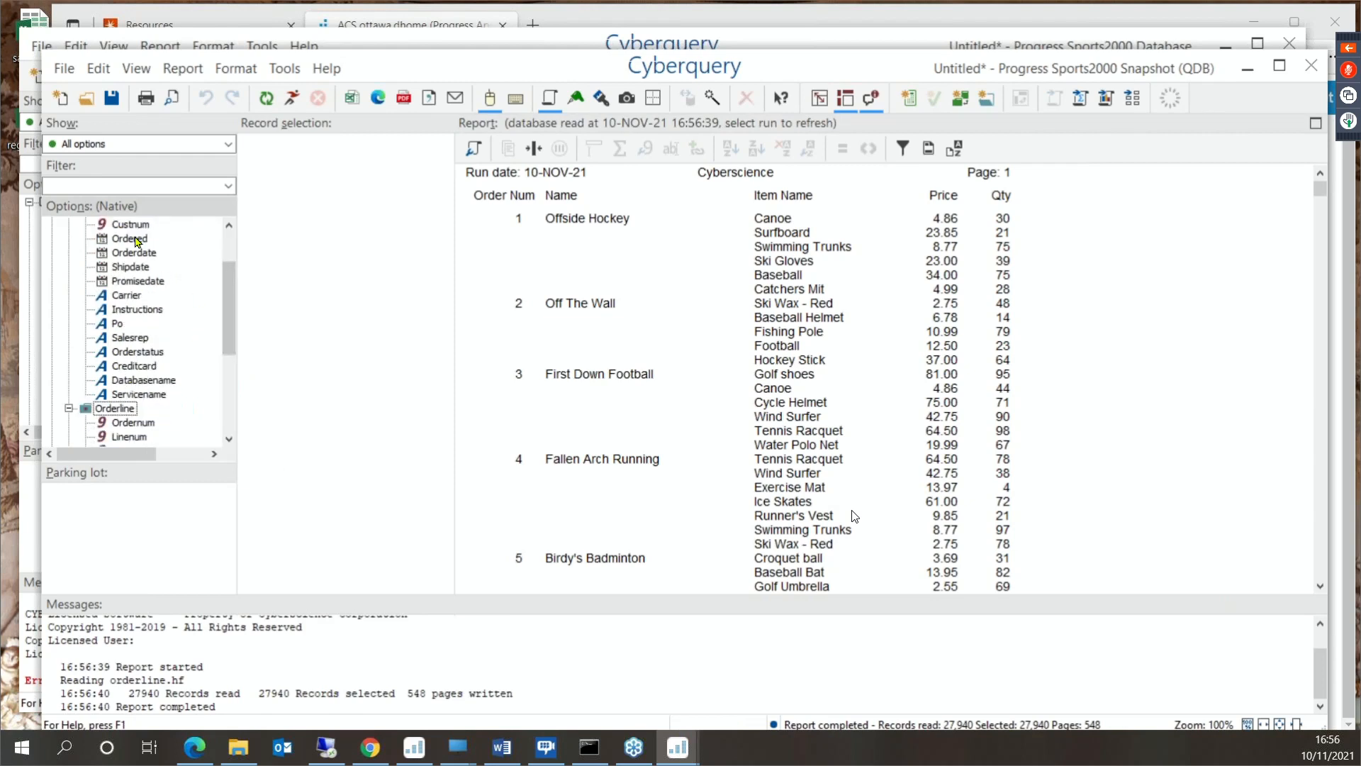
drag(130, 238, 676, 229)
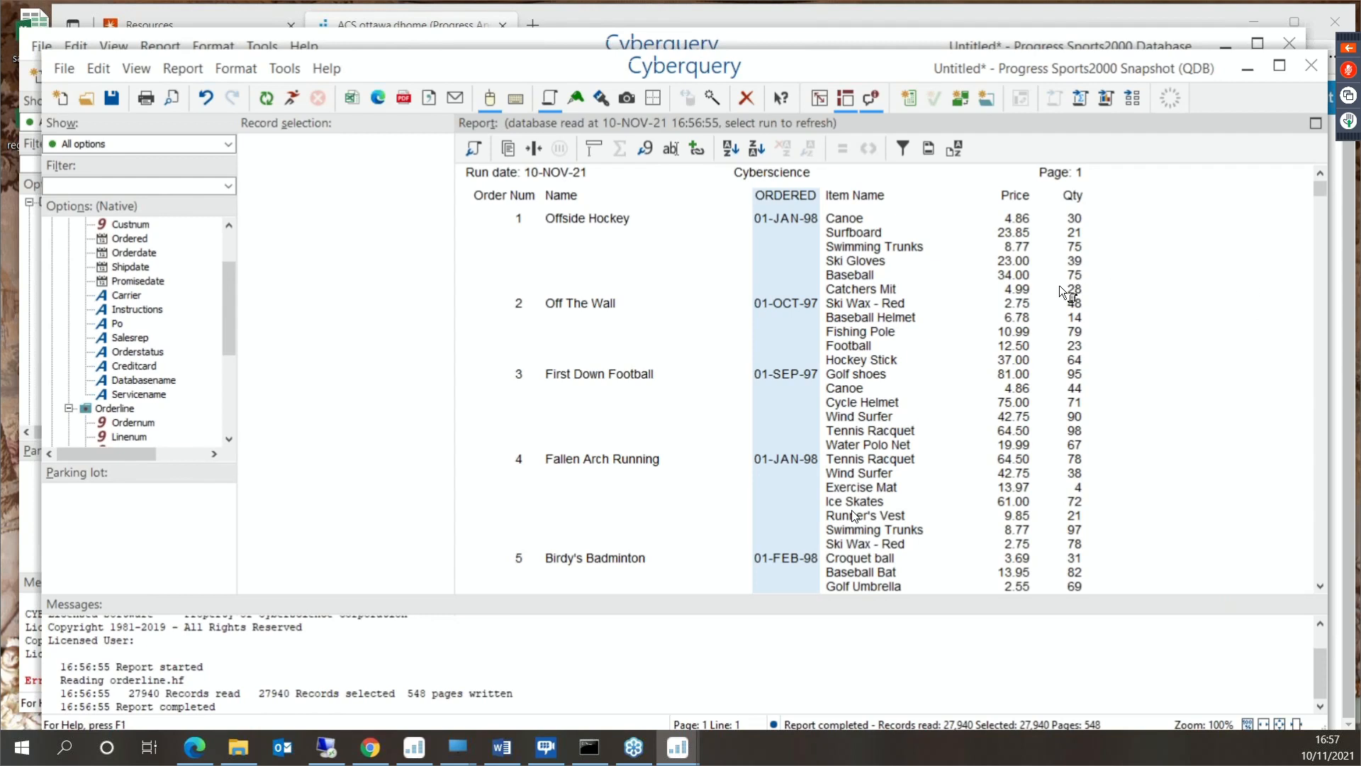
- Multiply the Price and Qty columns together to create a calculated column in the list report
click(1014, 287)
ctrl+click(1074, 304)
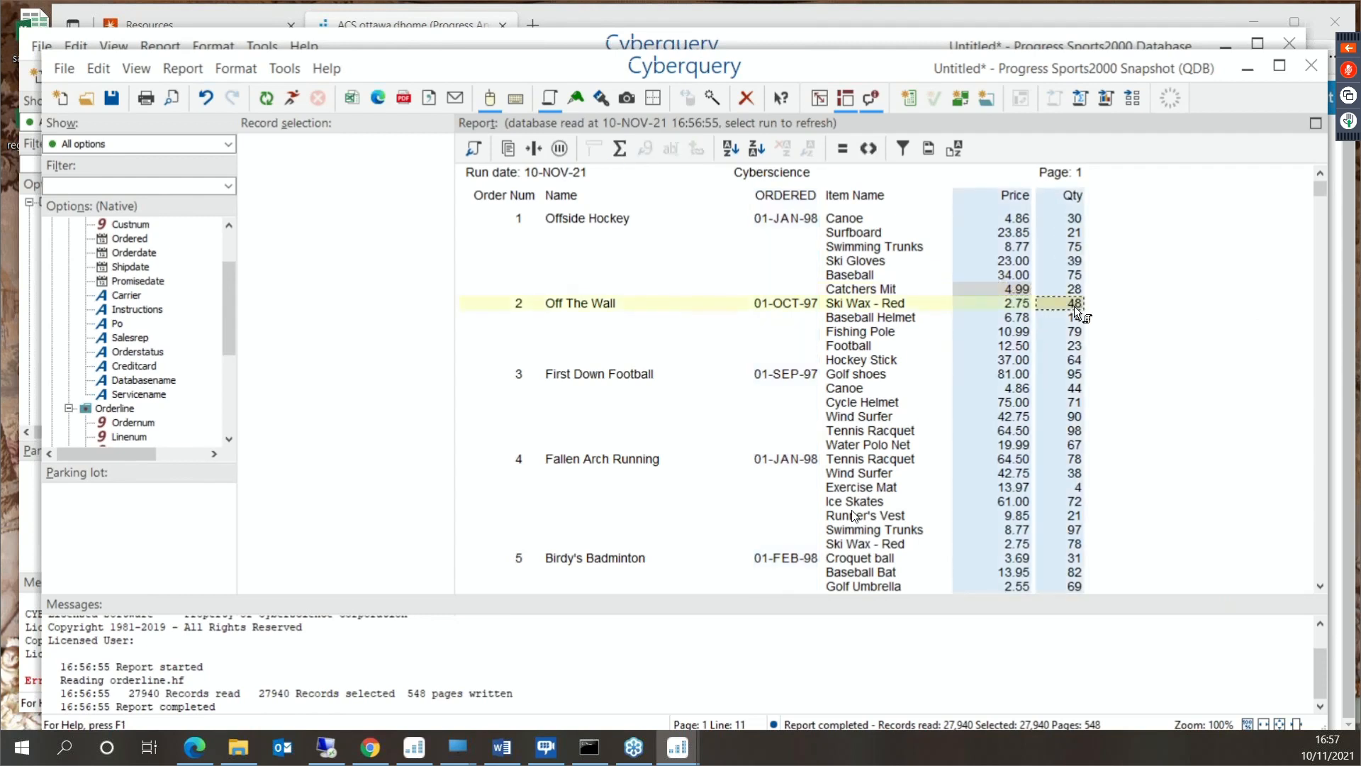
right_click(1077, 318)
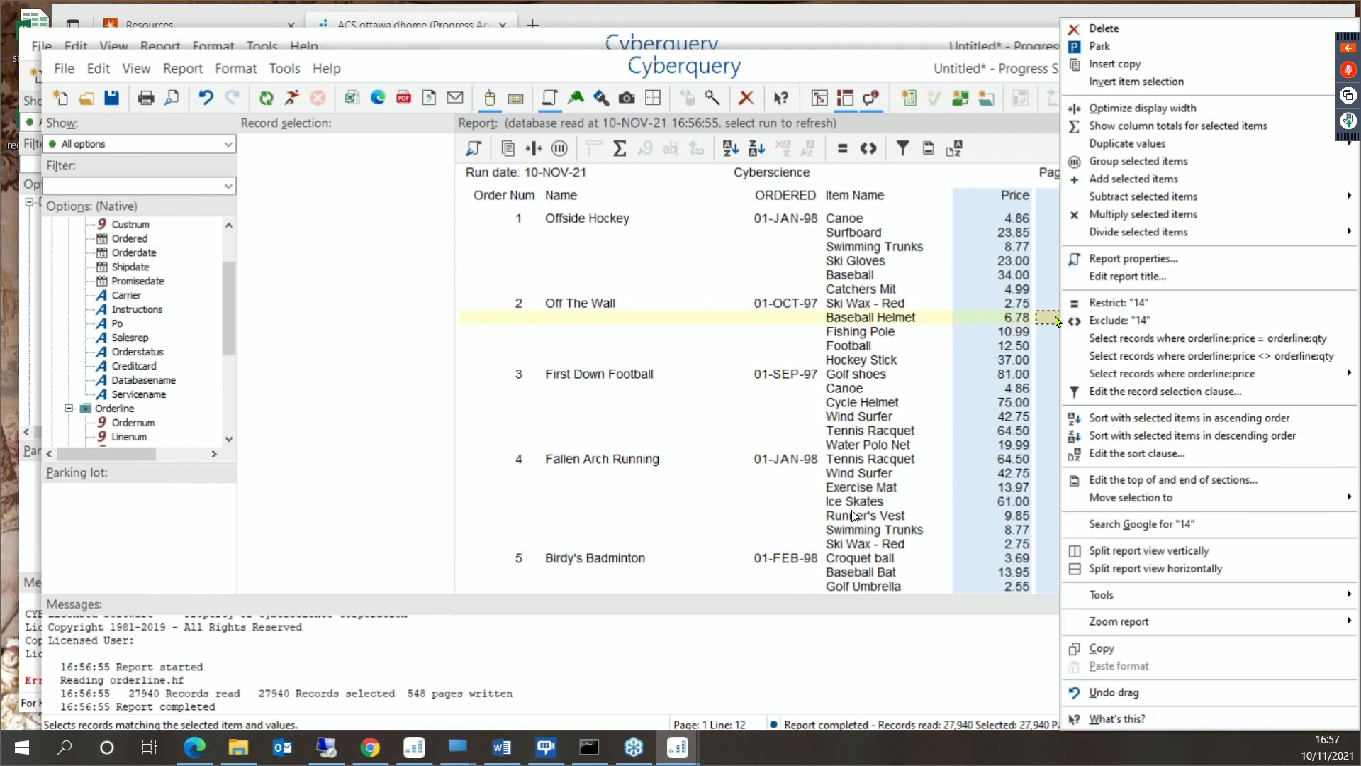
click(1182, 214)
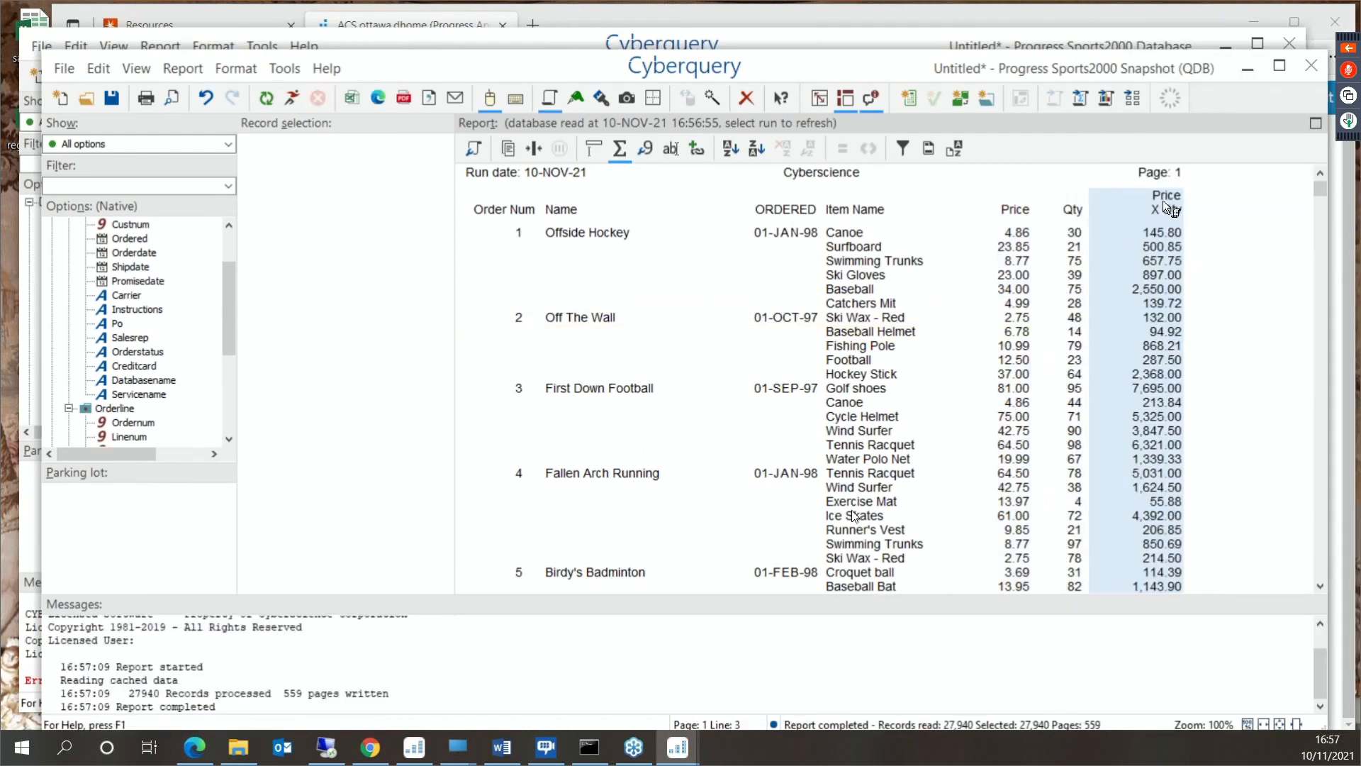
- Change the heading of the calculated Price X Qty column to "Line Value"
double_click(1163, 200)
drag(727, 383, 580, 346)
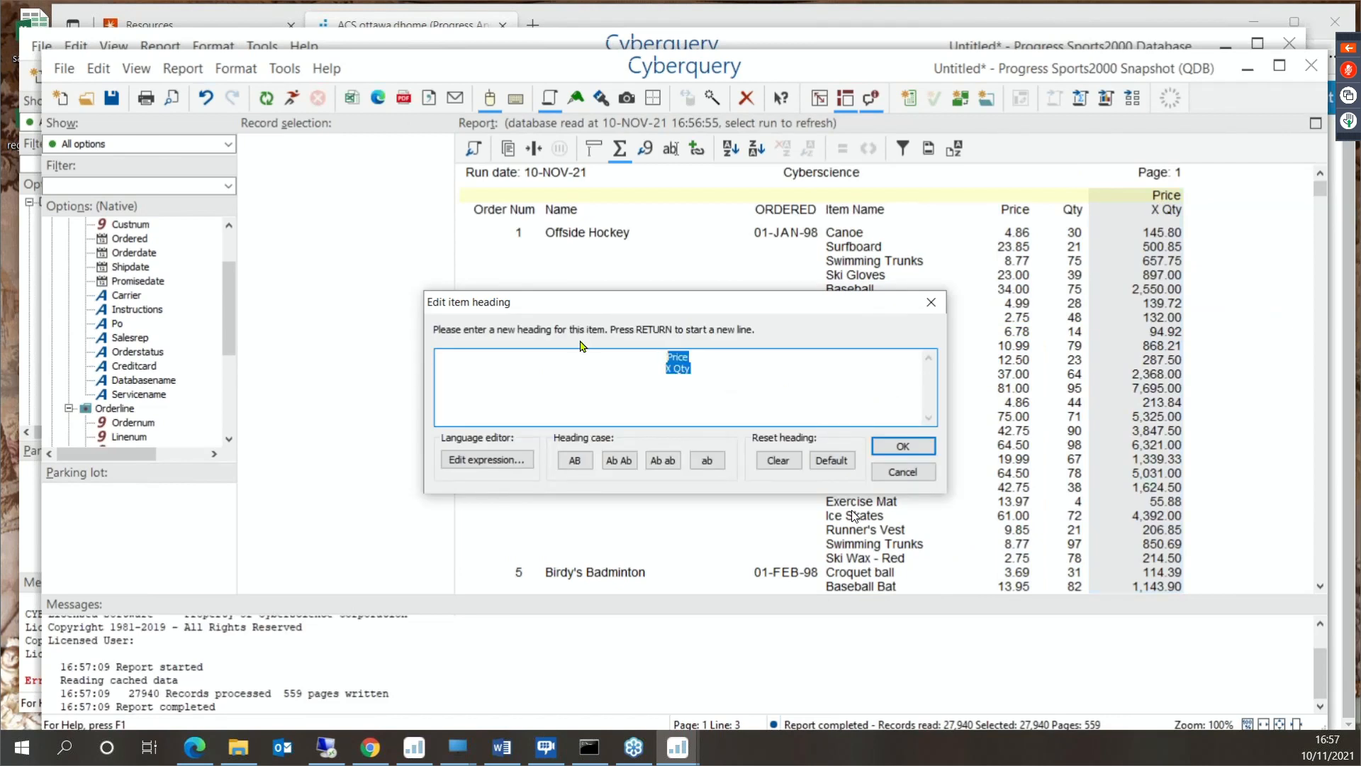
text(Line Value)
click(902, 445)
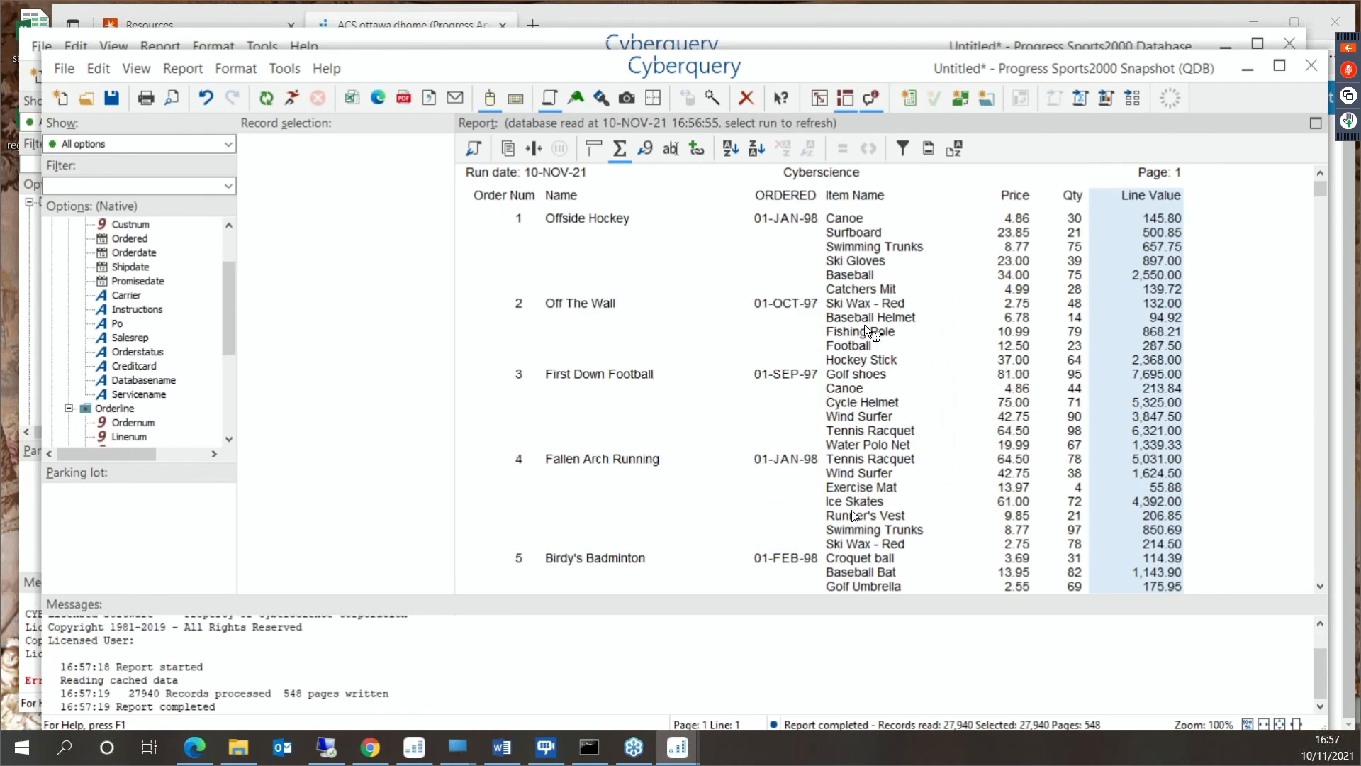
- Append /duplicates to the list/domain="orderline" line of the enquiry text and run the report
click(524, 149)
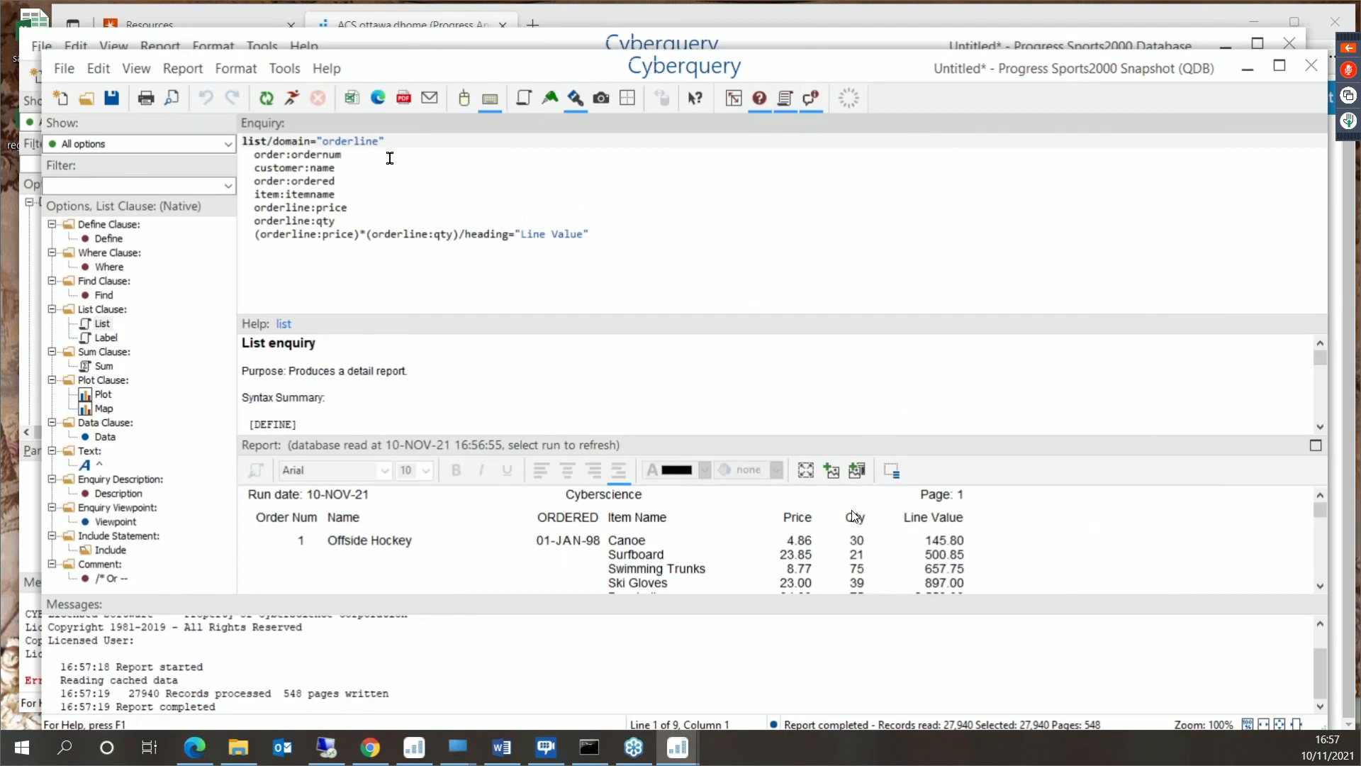
click(415, 139)
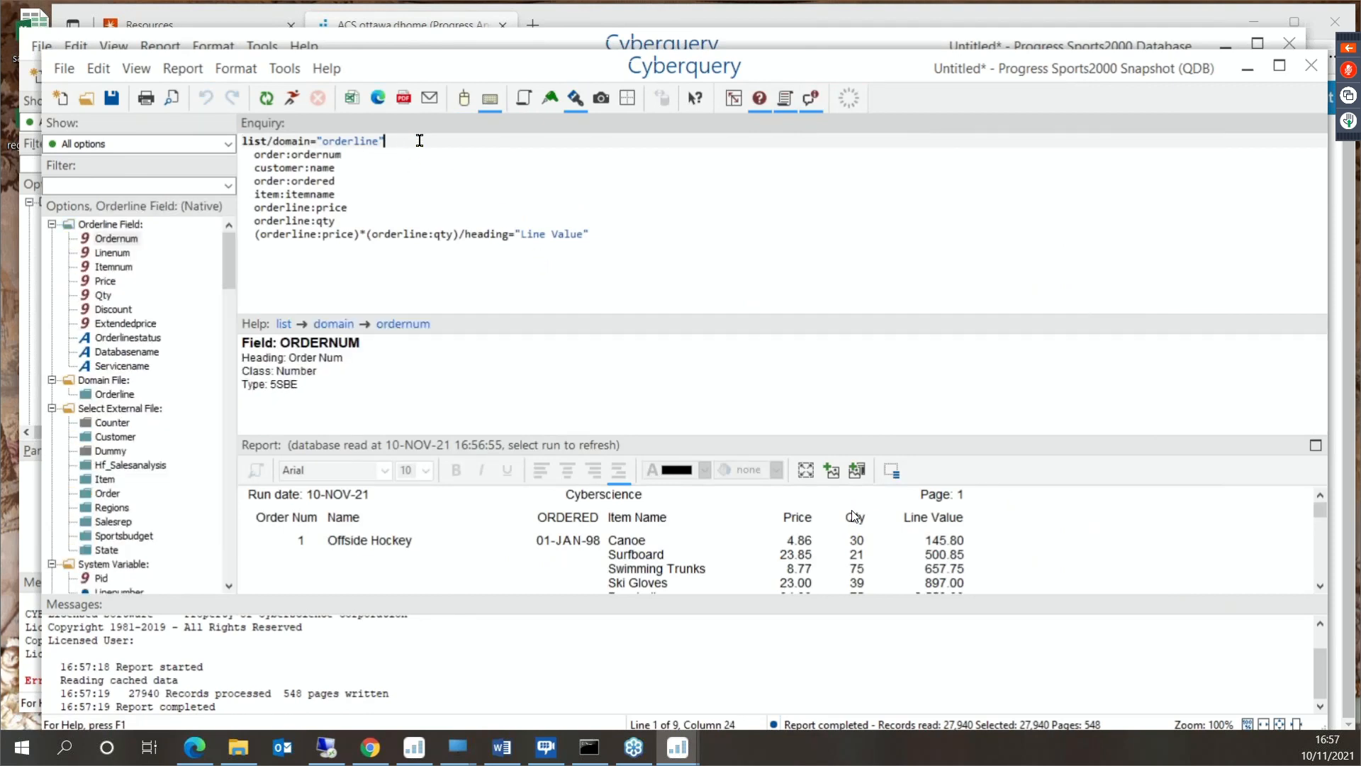
text(/duplicates)
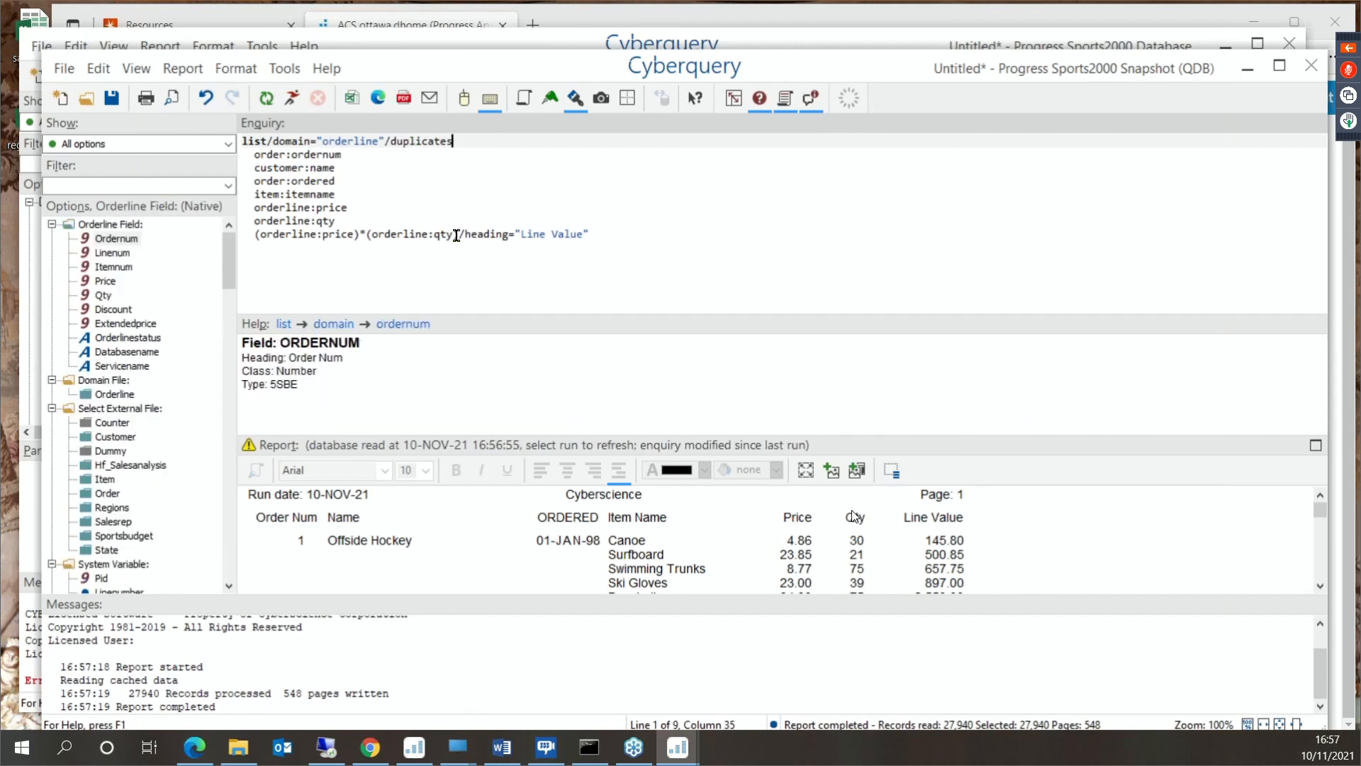
click(291, 98)
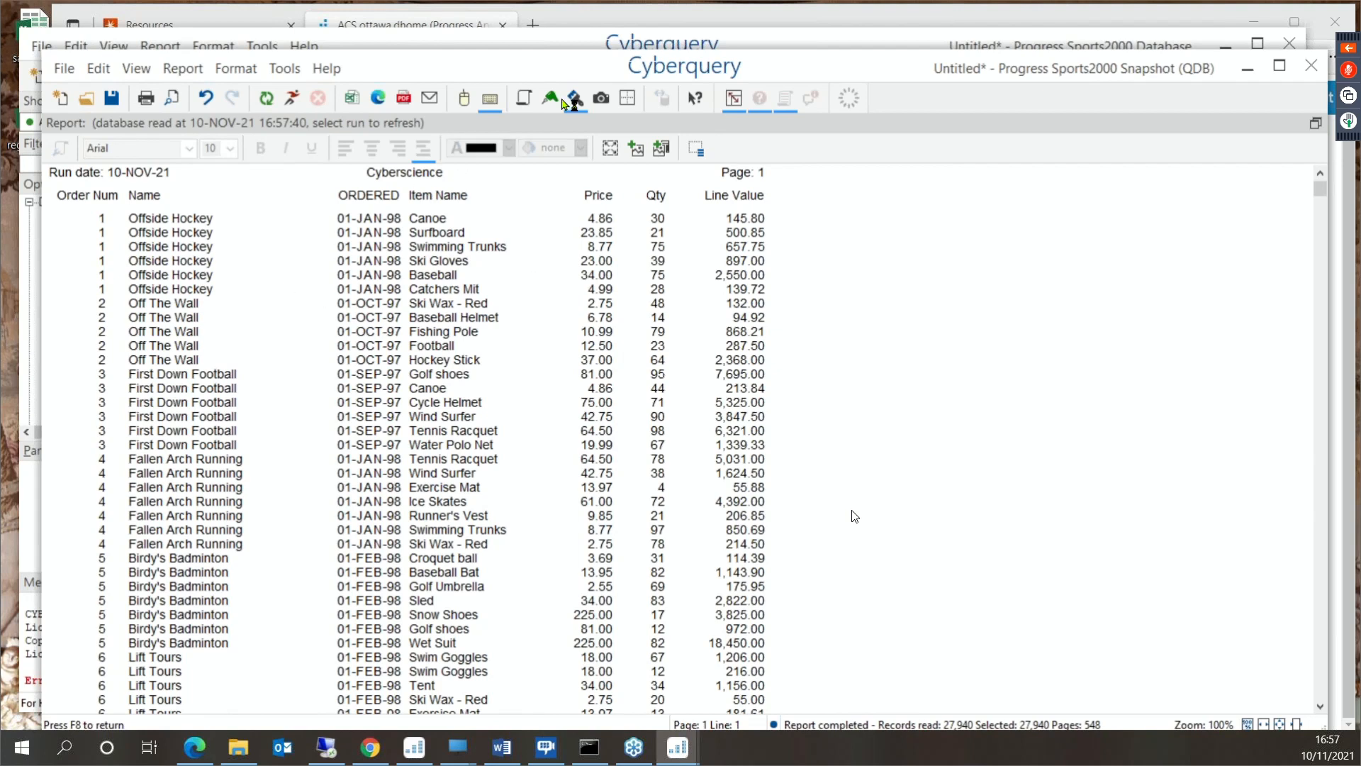
- Draw a border around the detail line, spanning all columns from Order Num to Line Value
click(638, 102)
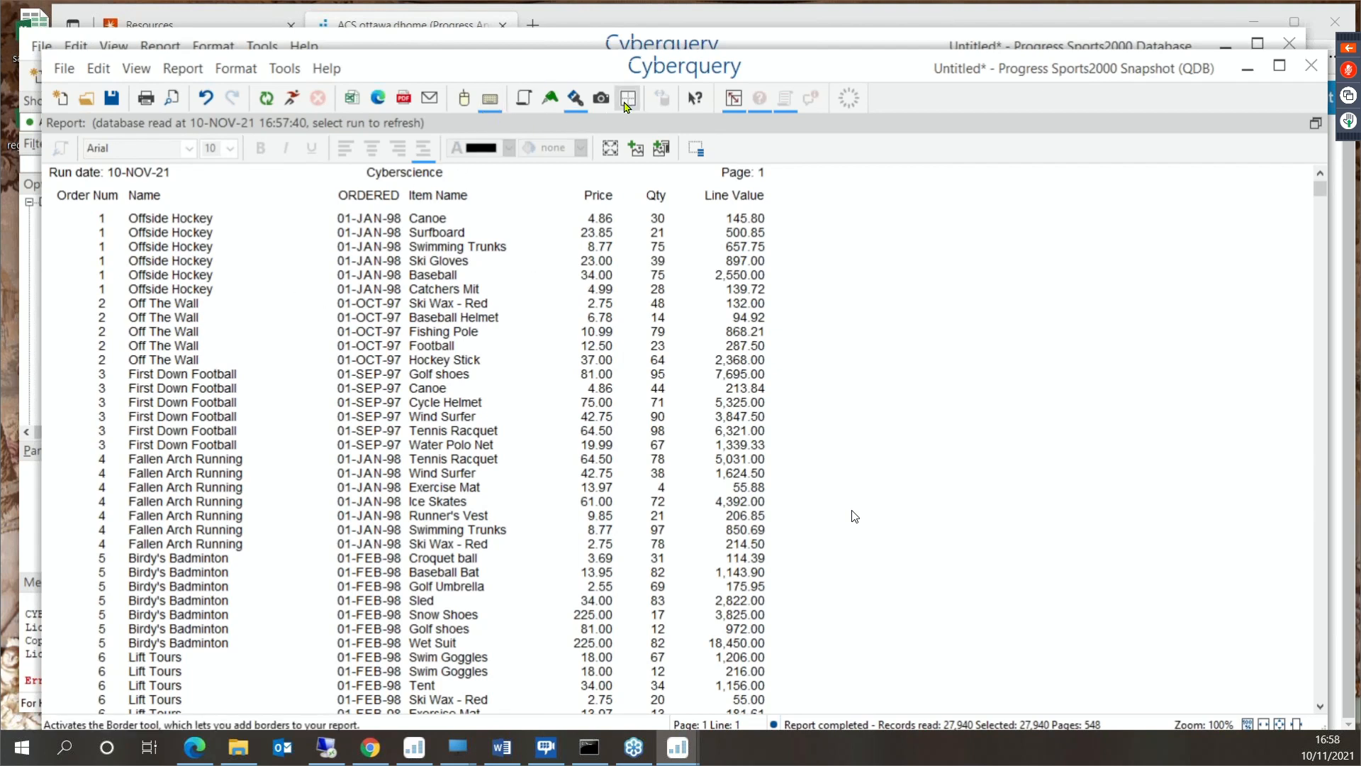
drag(92, 221, 725, 219)
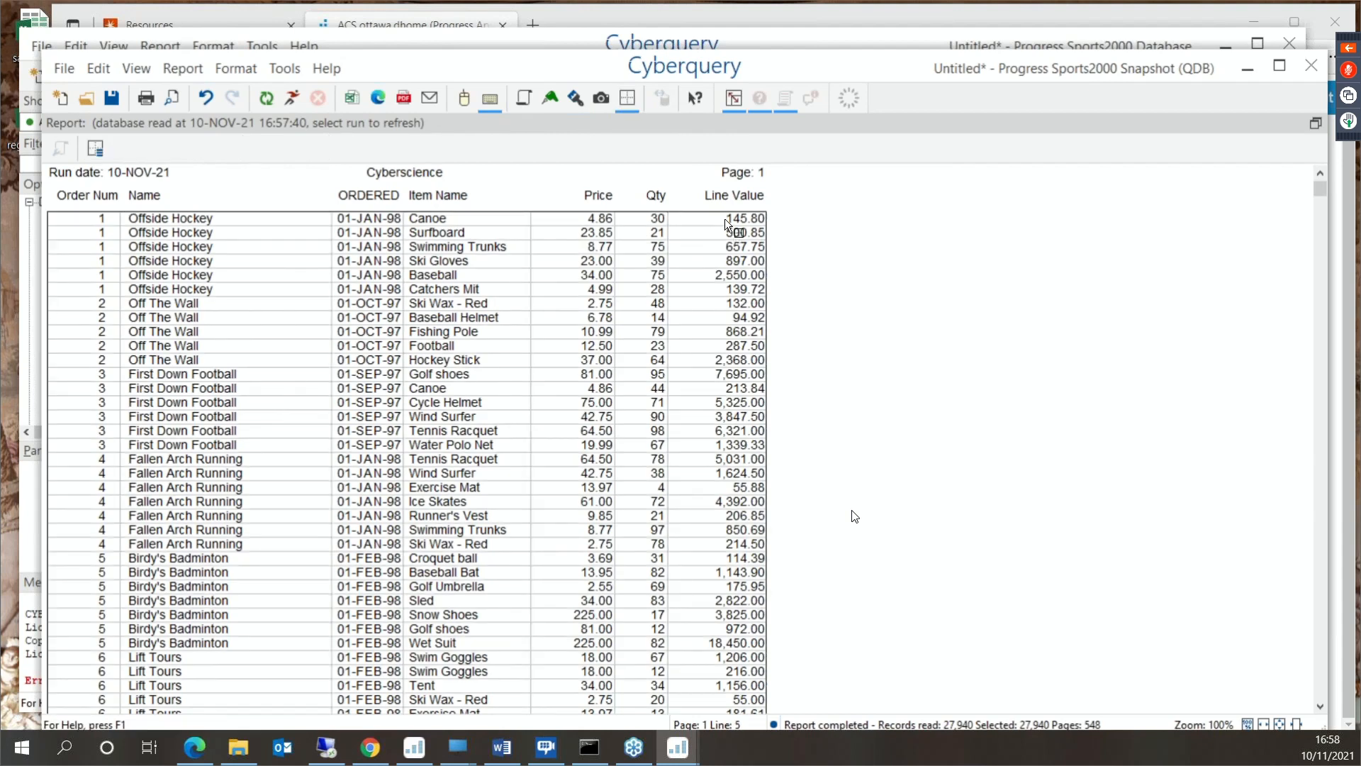
- Apply striping with pale yellow as the first color to the detail border and make its lines invisible
click(687, 274)
click(621, 454)
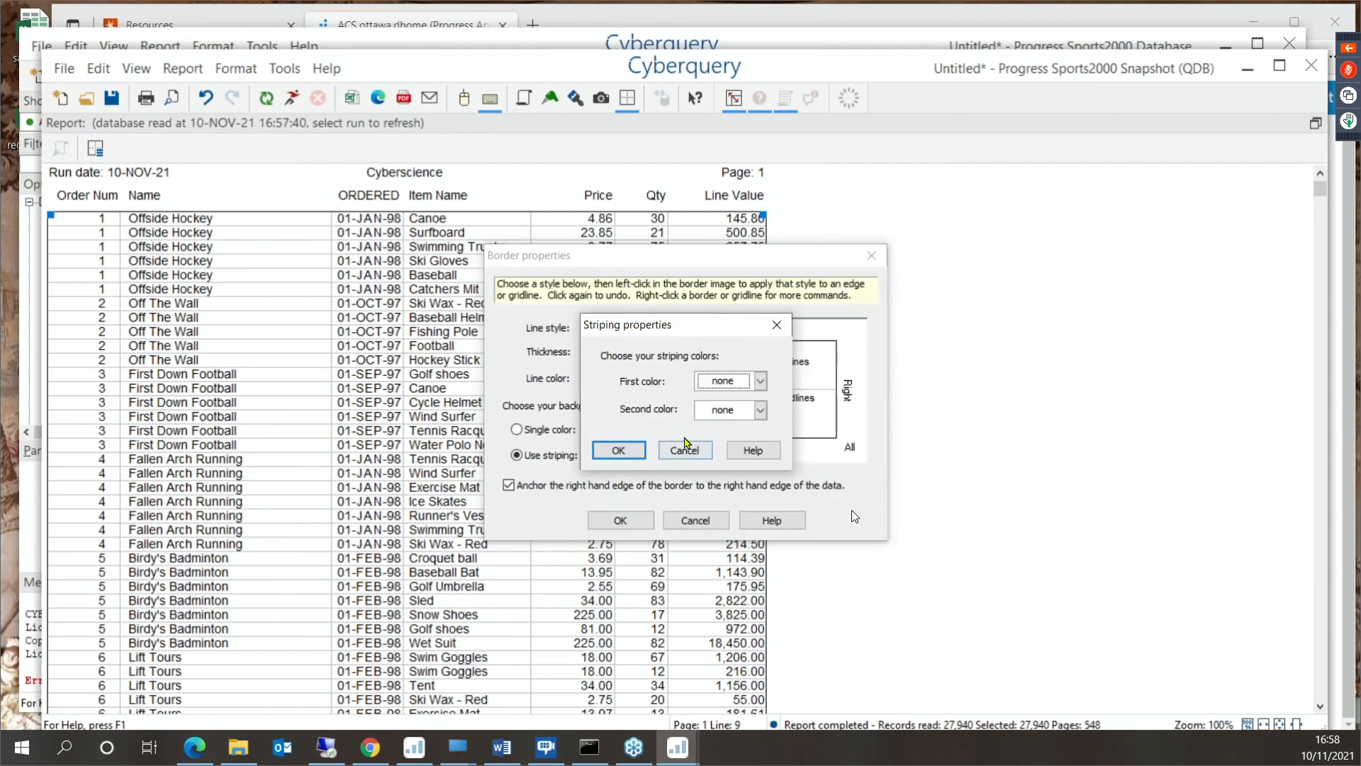
click(761, 381)
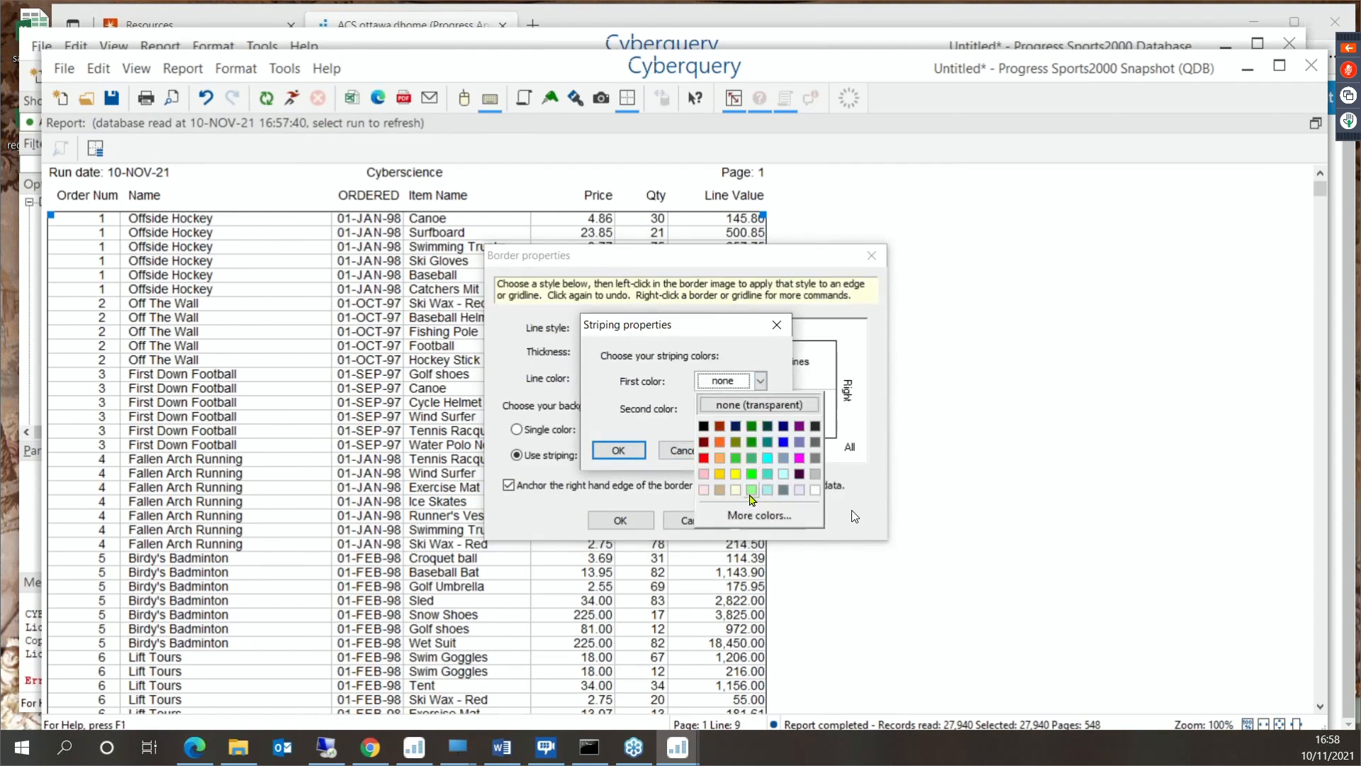
click(736, 475)
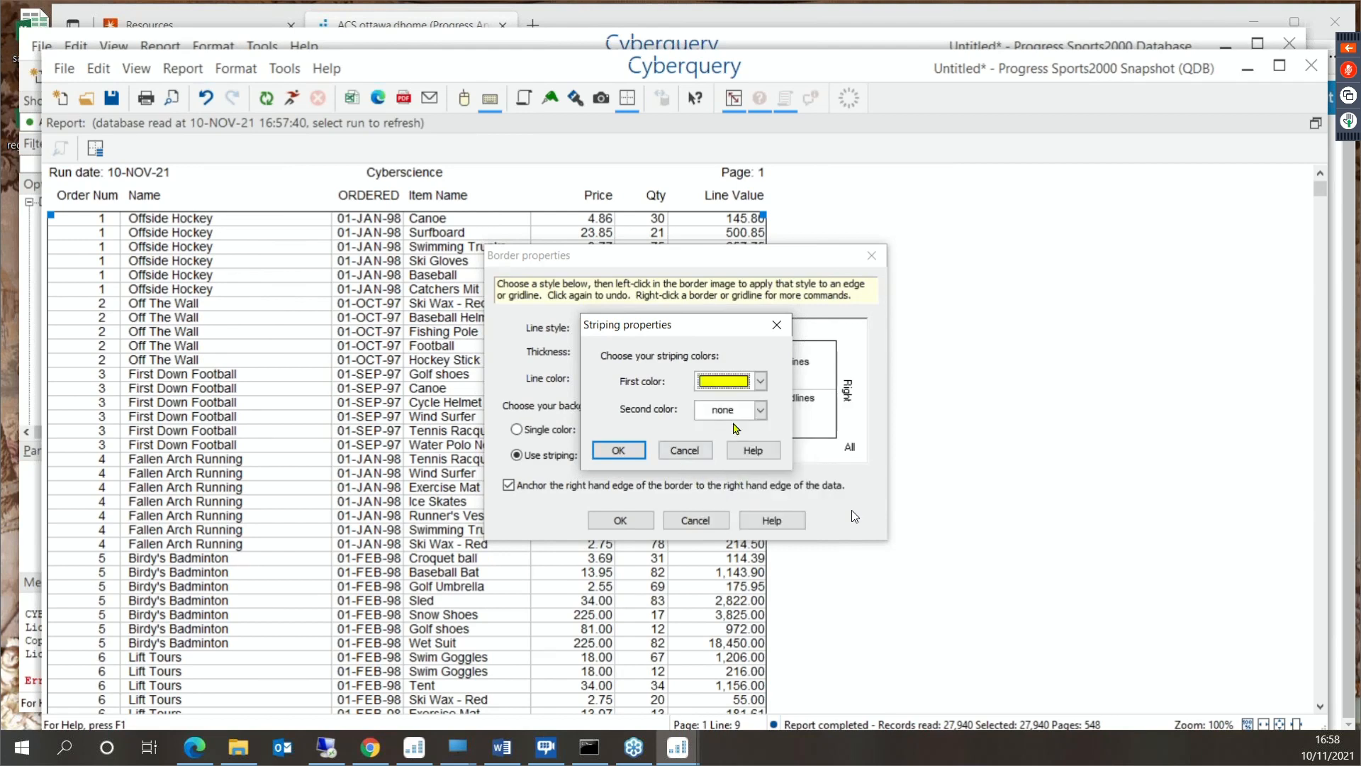
click(761, 381)
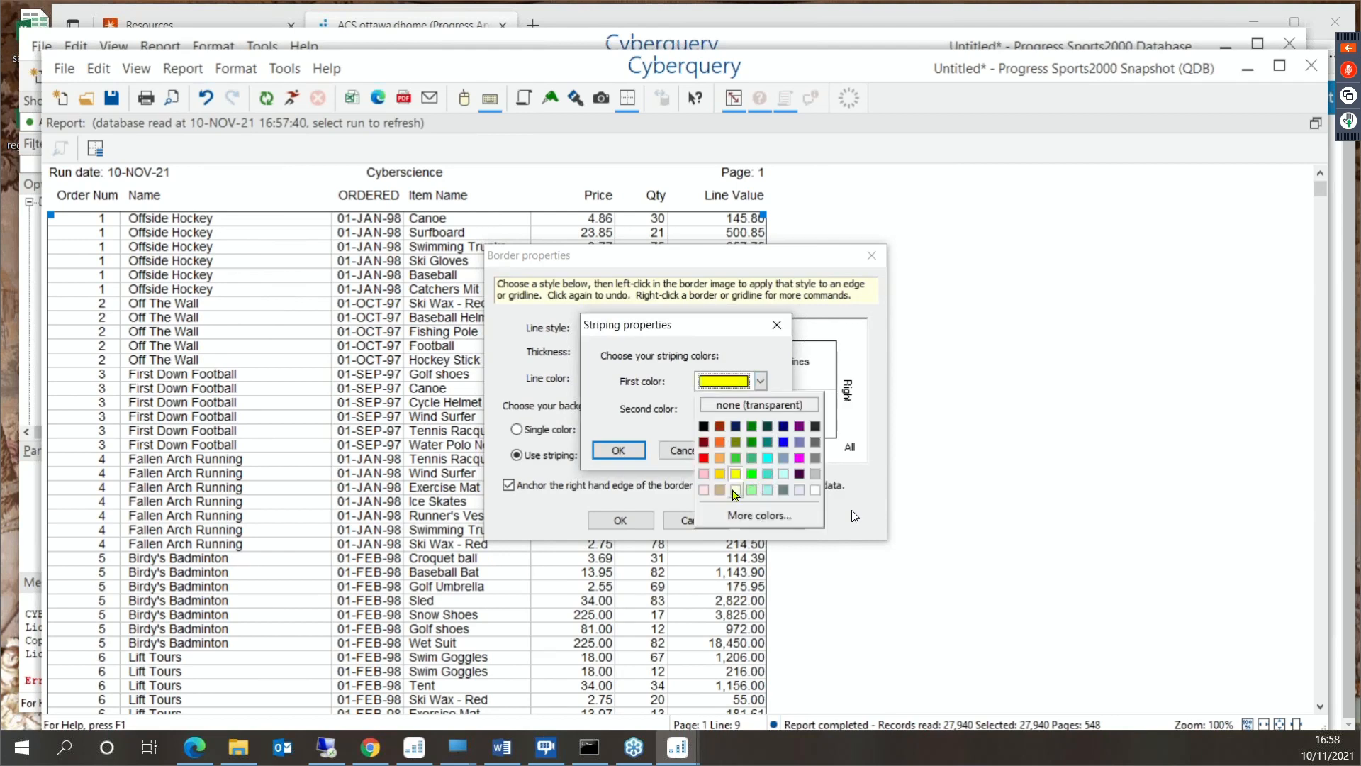
click(735, 489)
click(618, 450)
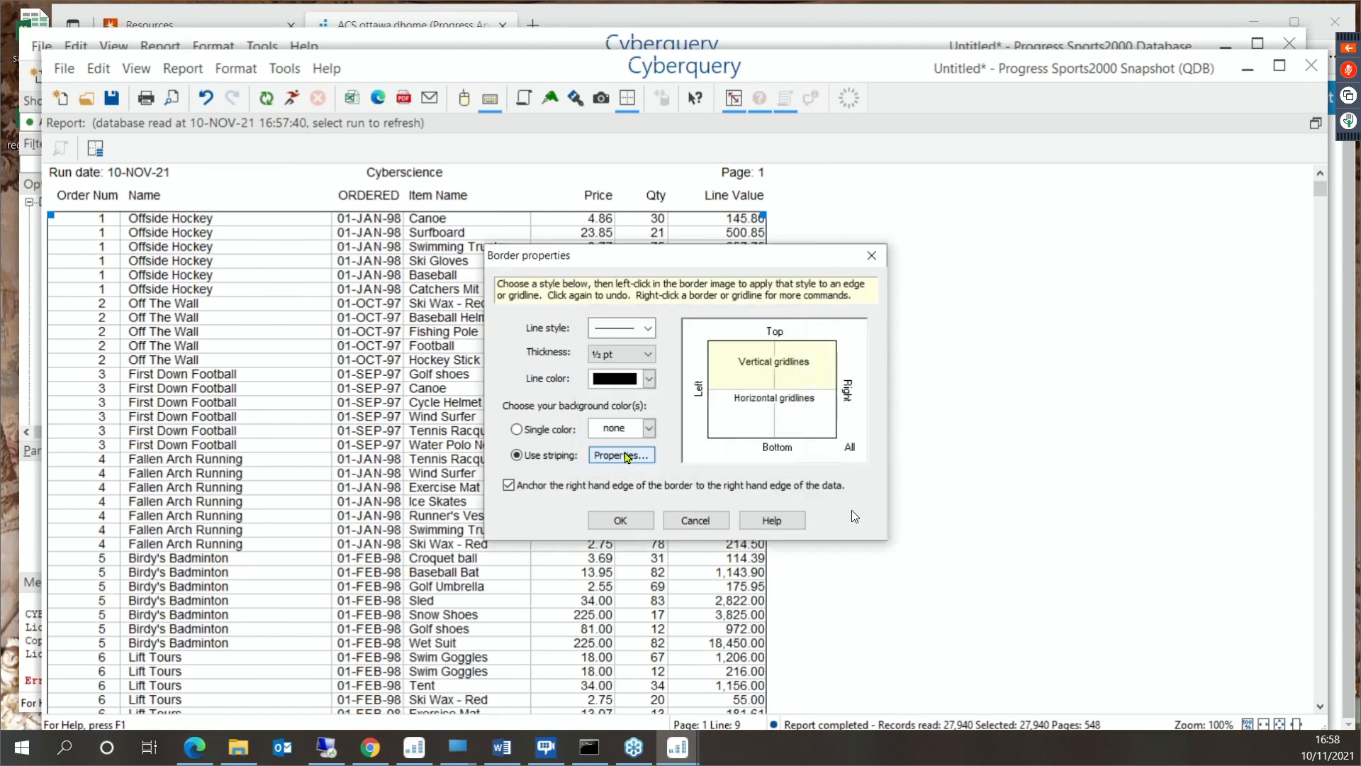
click(620, 519)
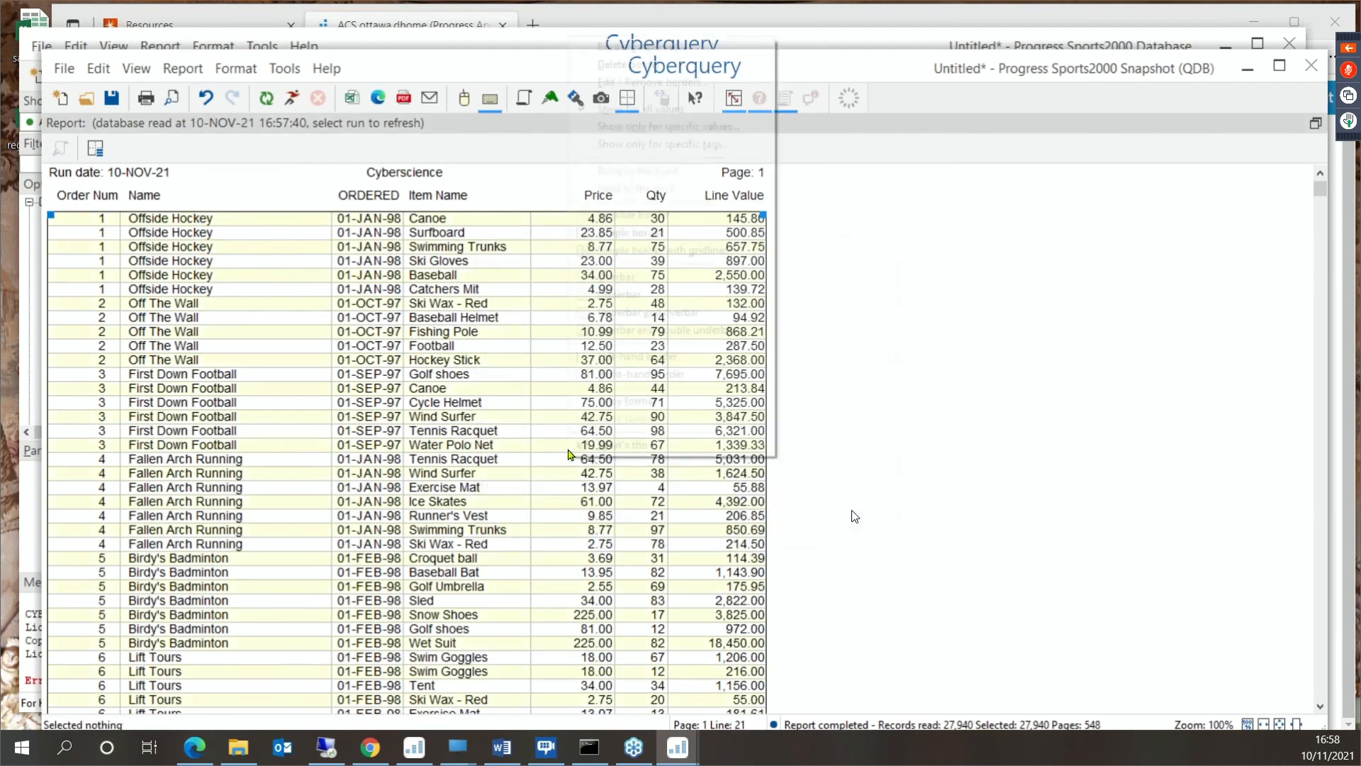
right_click(569, 457)
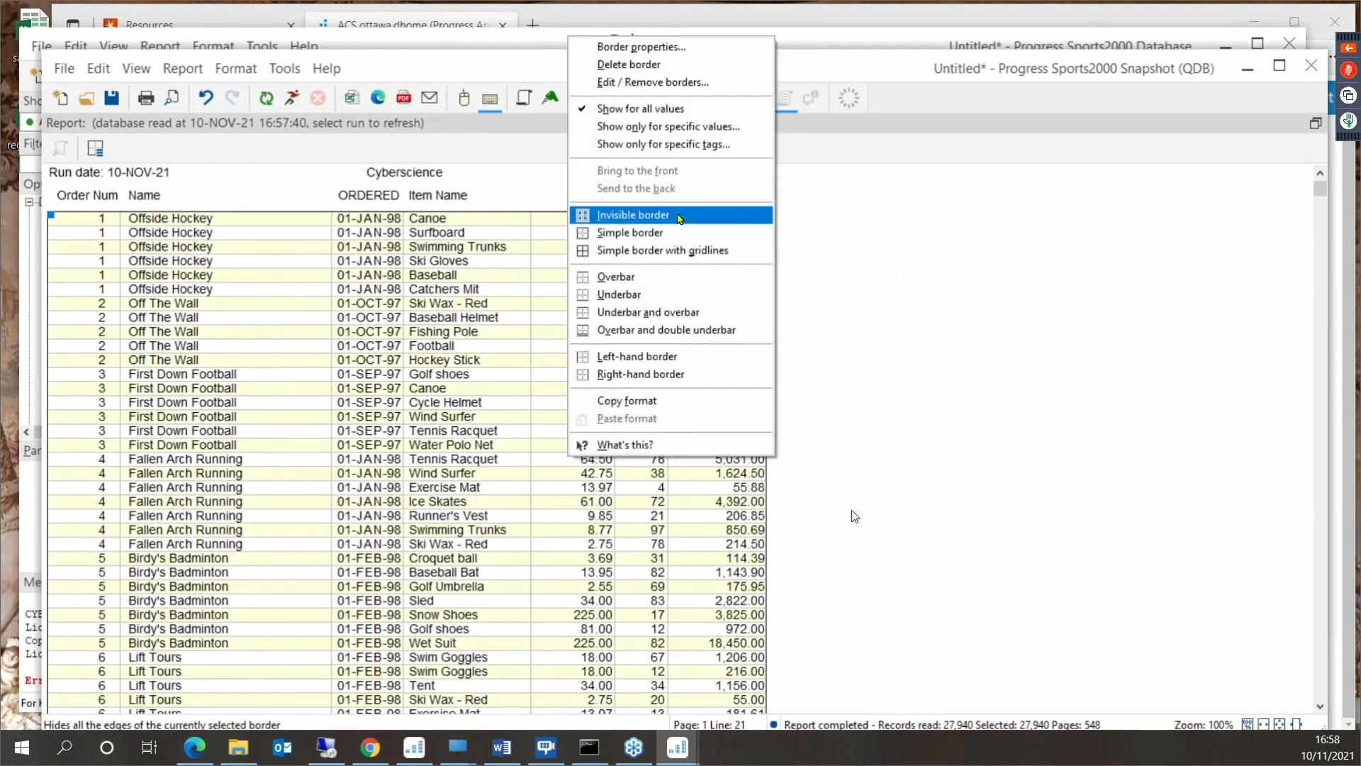
click(633, 215)
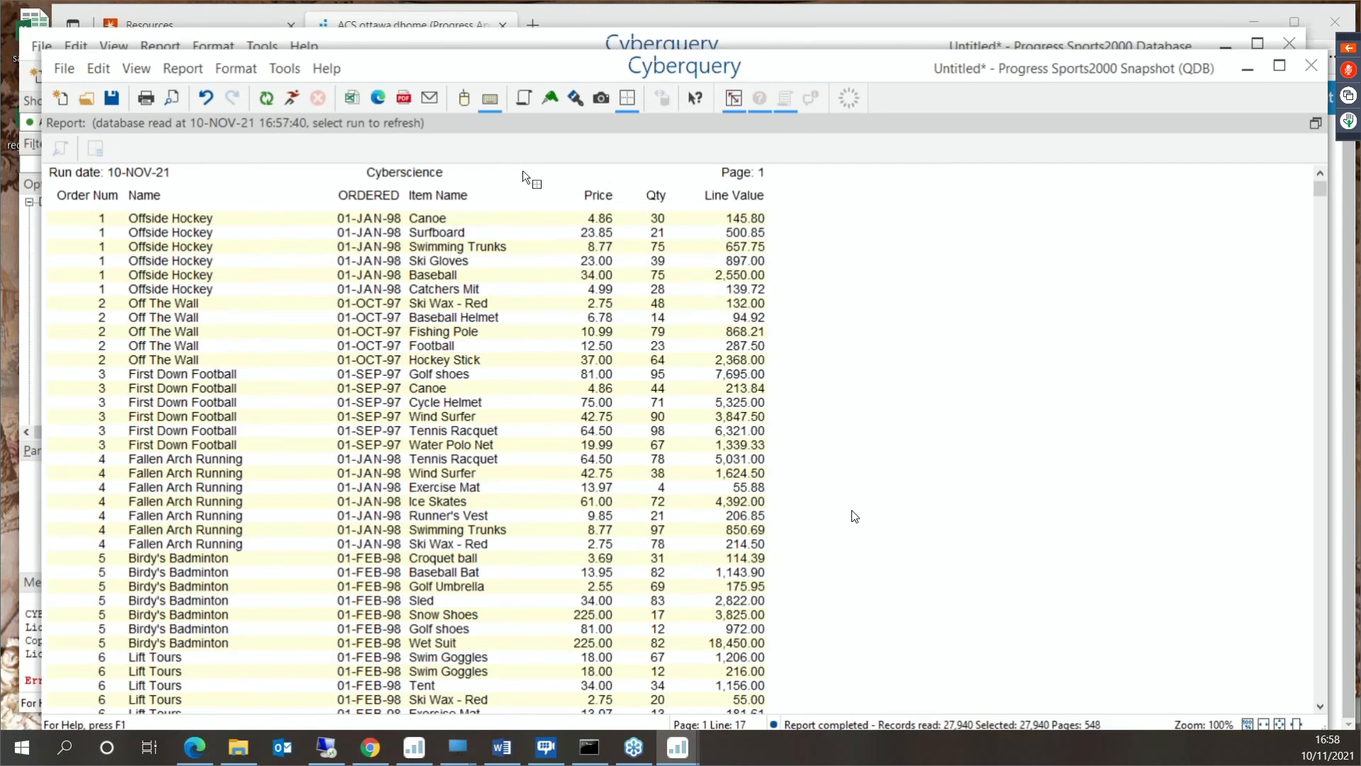
- Make all column headings of the report bold, from Order Num to Line Value
click(576, 98)
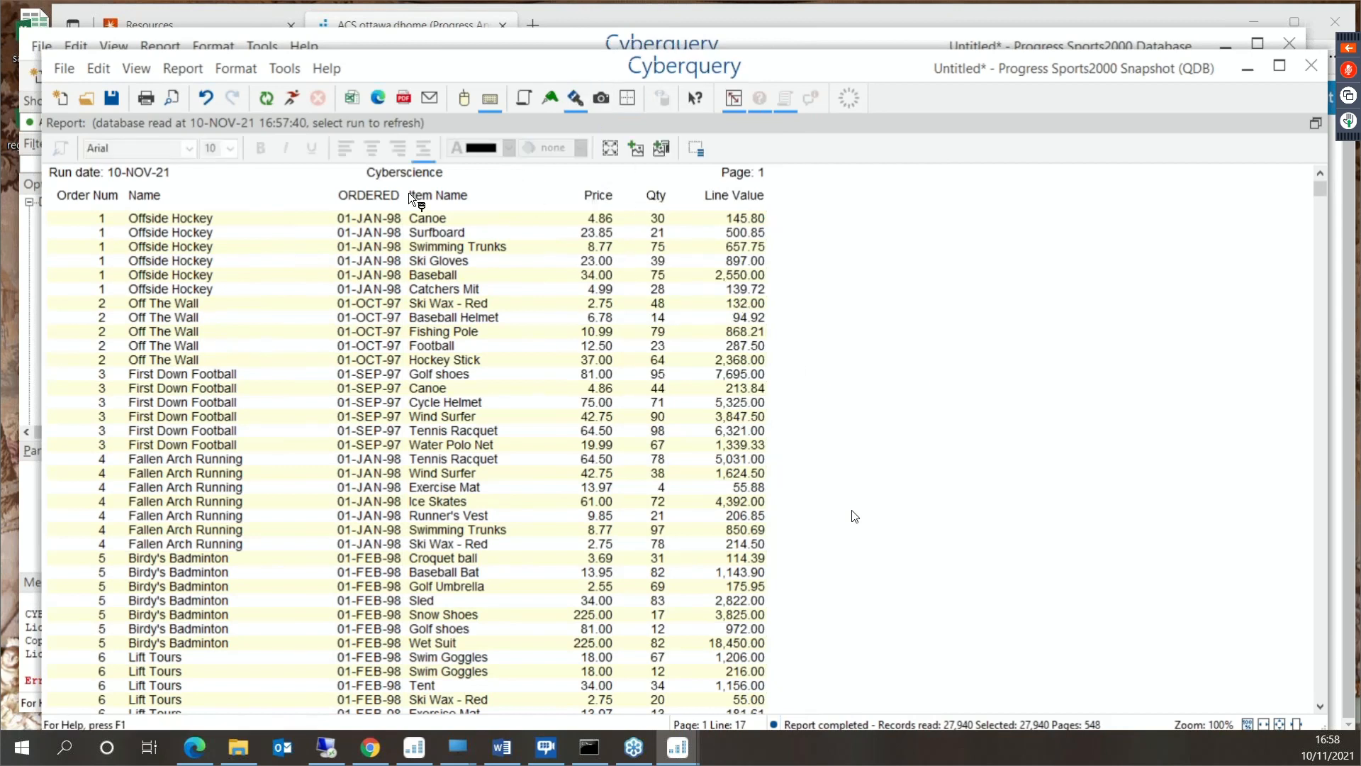
click(164, 193)
click(100, 190)
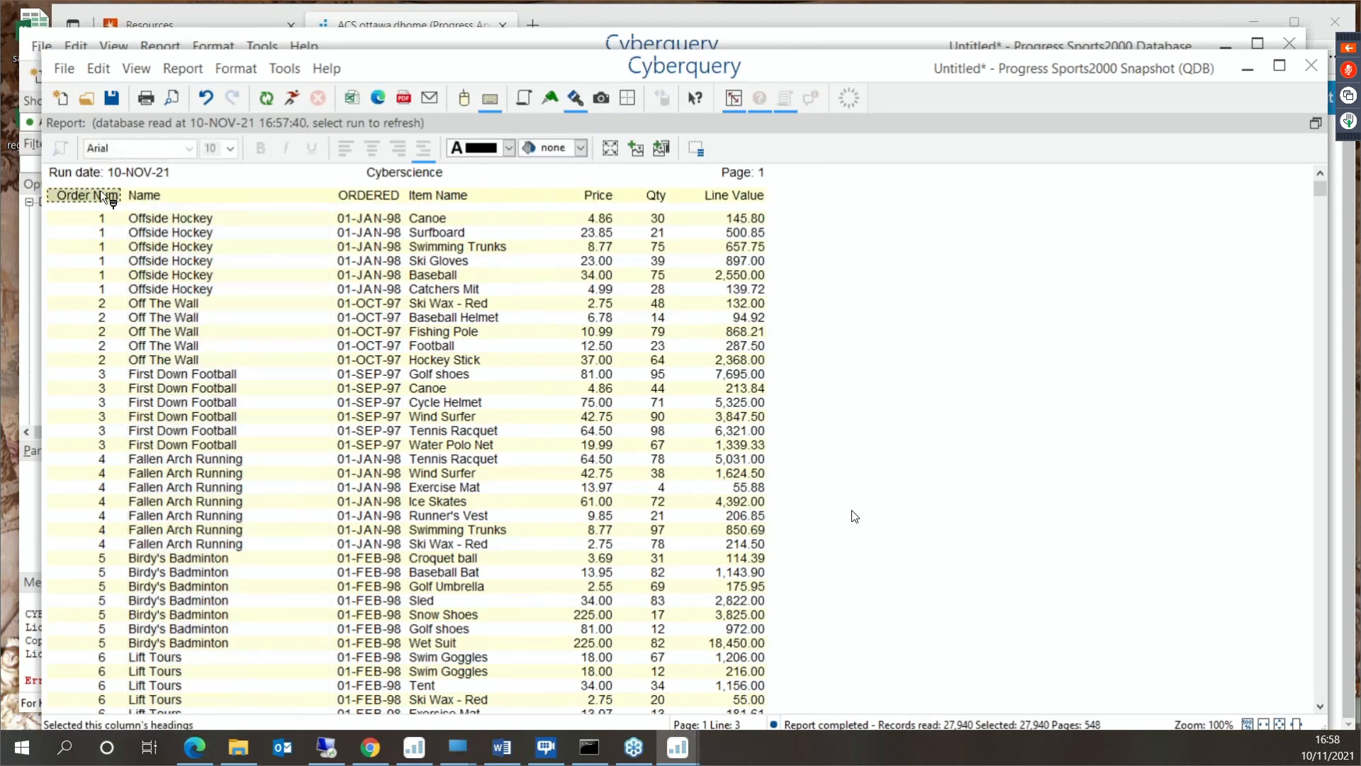
click(100, 190)
click(100, 189)
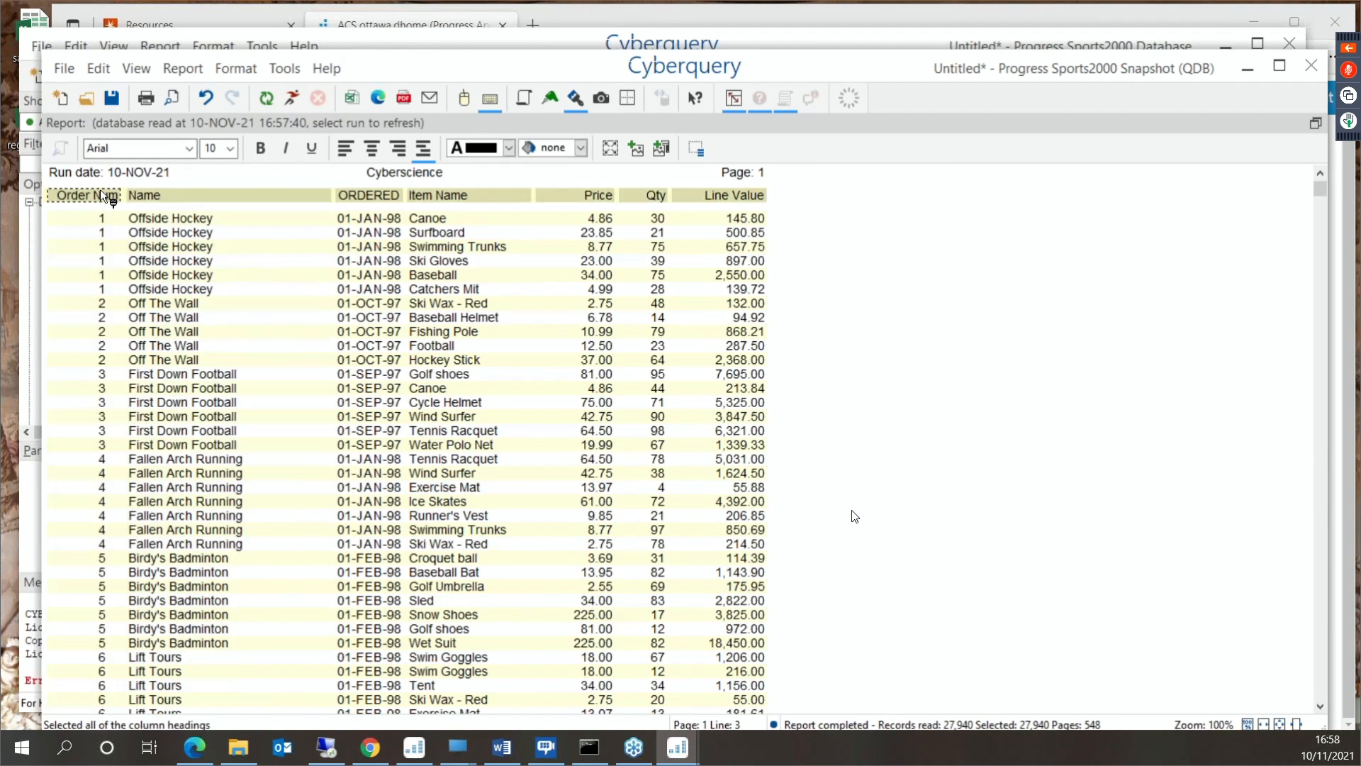
click(259, 150)
click(861, 489)
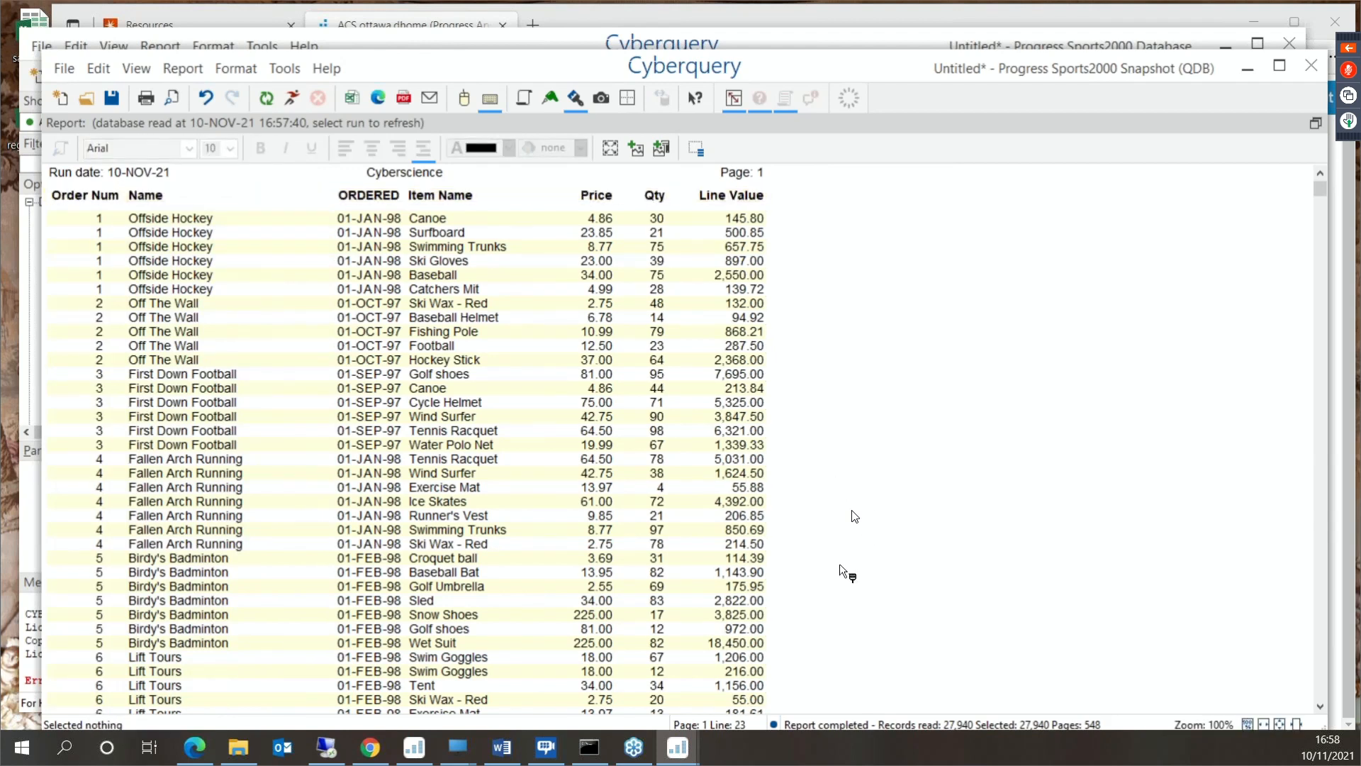
scroll(842, 573, down, 10)
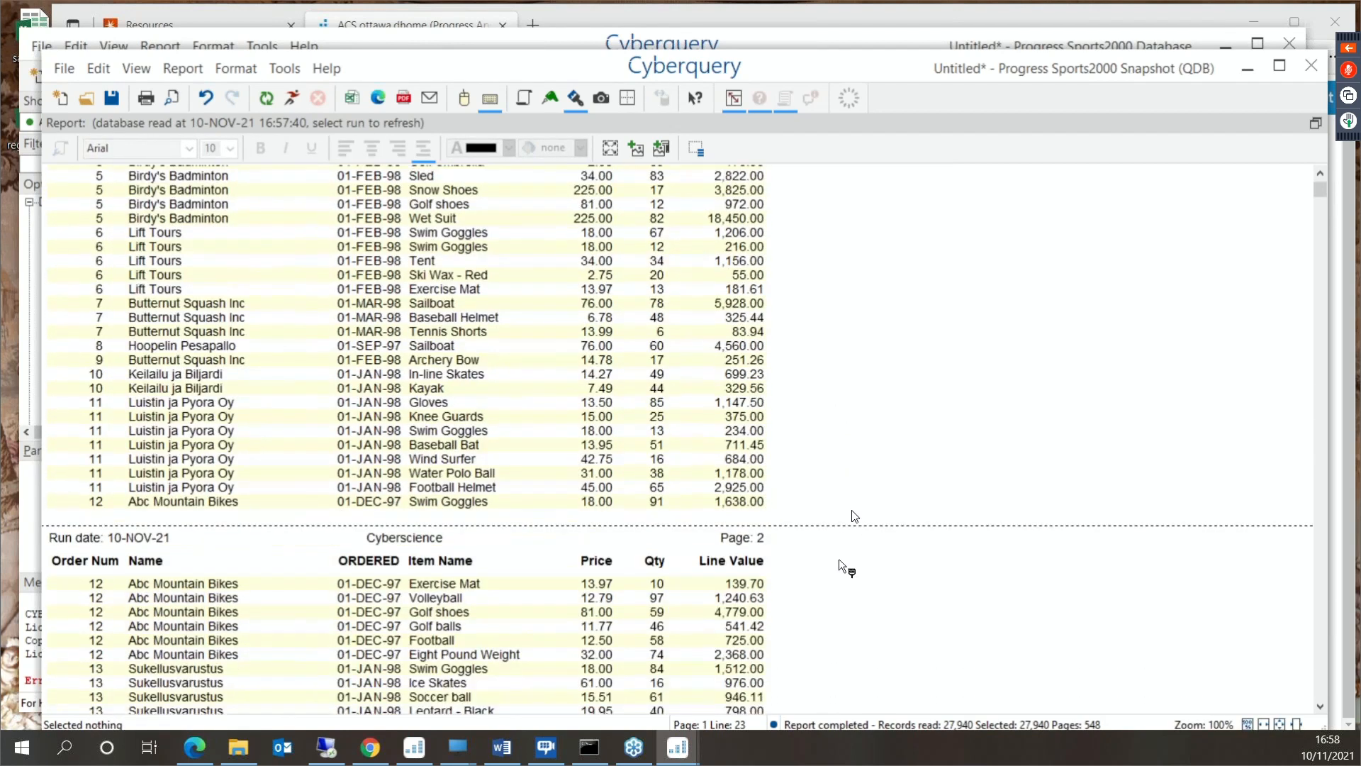
scroll(836, 563, up, 4)
scroll(832, 555, up, 6)
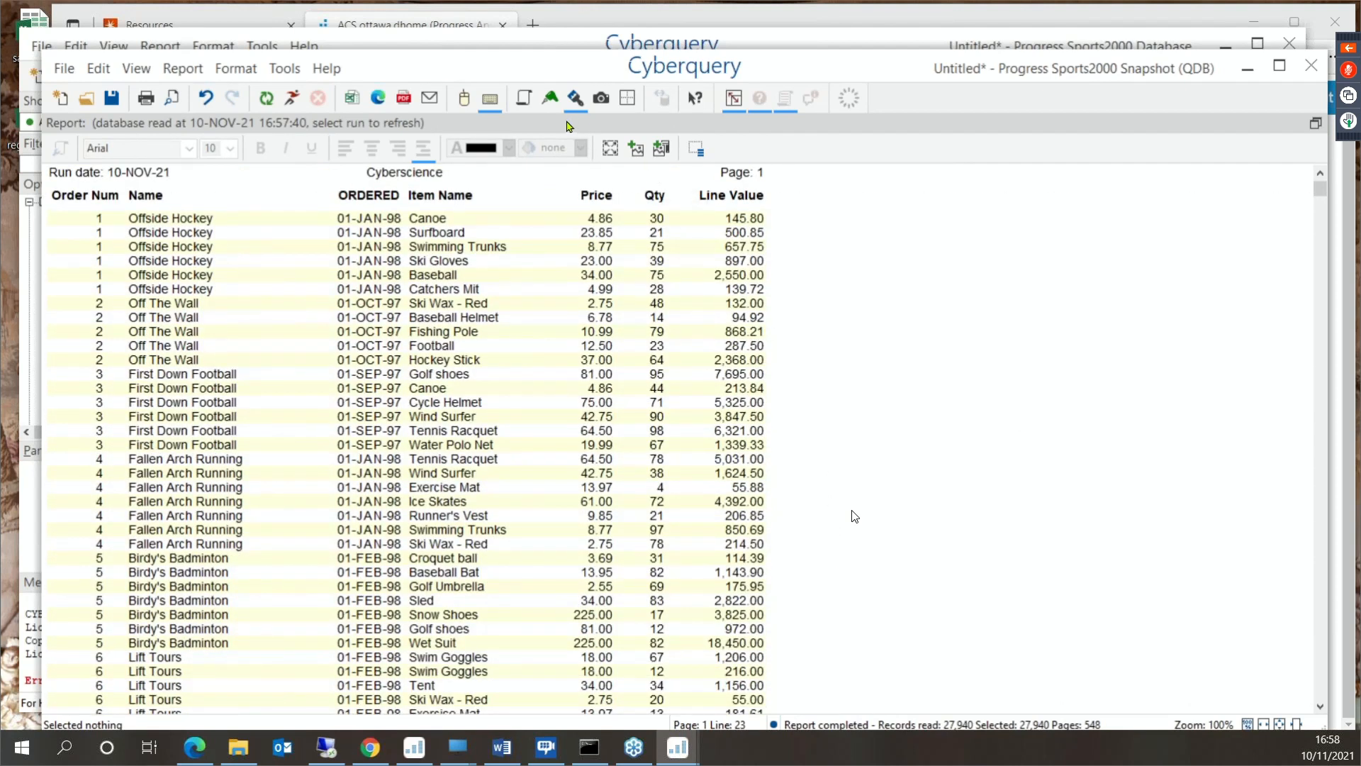
- Add a "sorted by" clause on item:category1 below the Line Value expression in the enquiry text
double_click(839, 300)
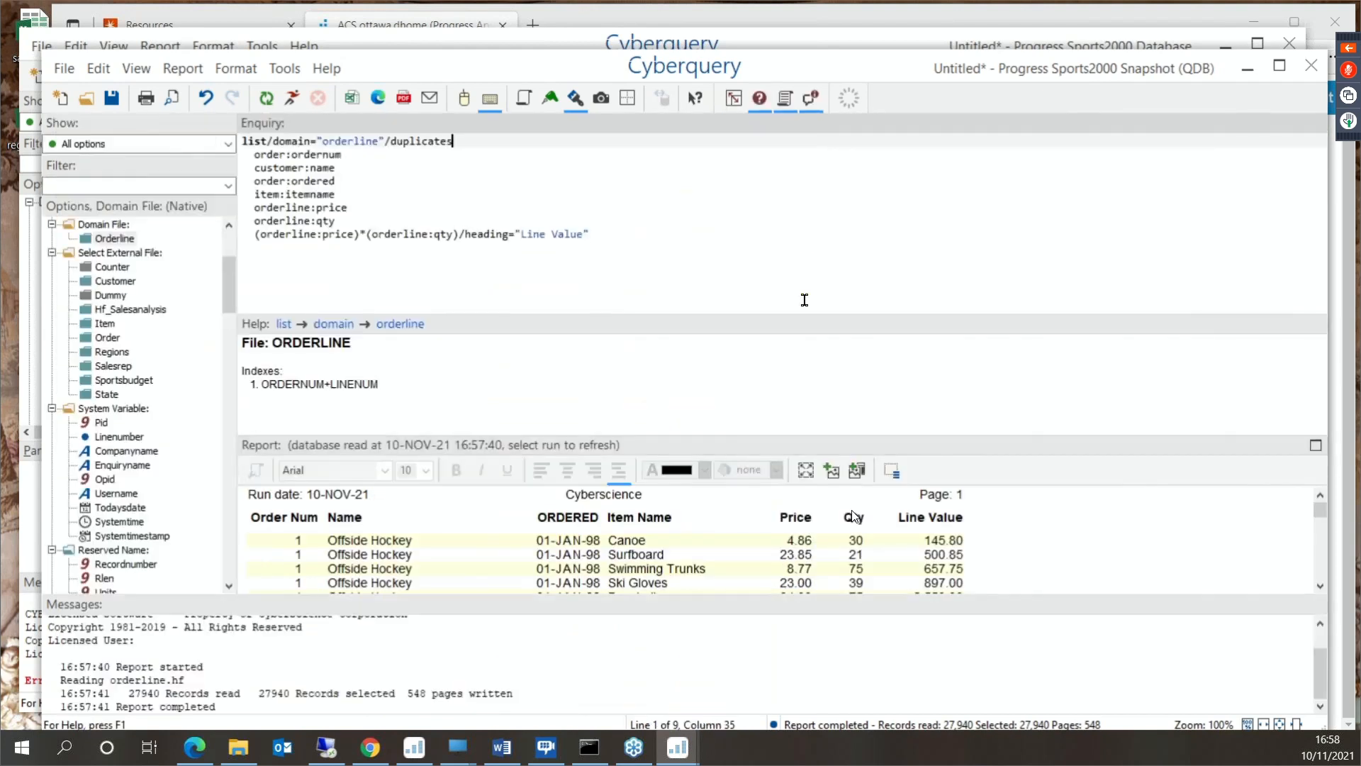
click(479, 251)
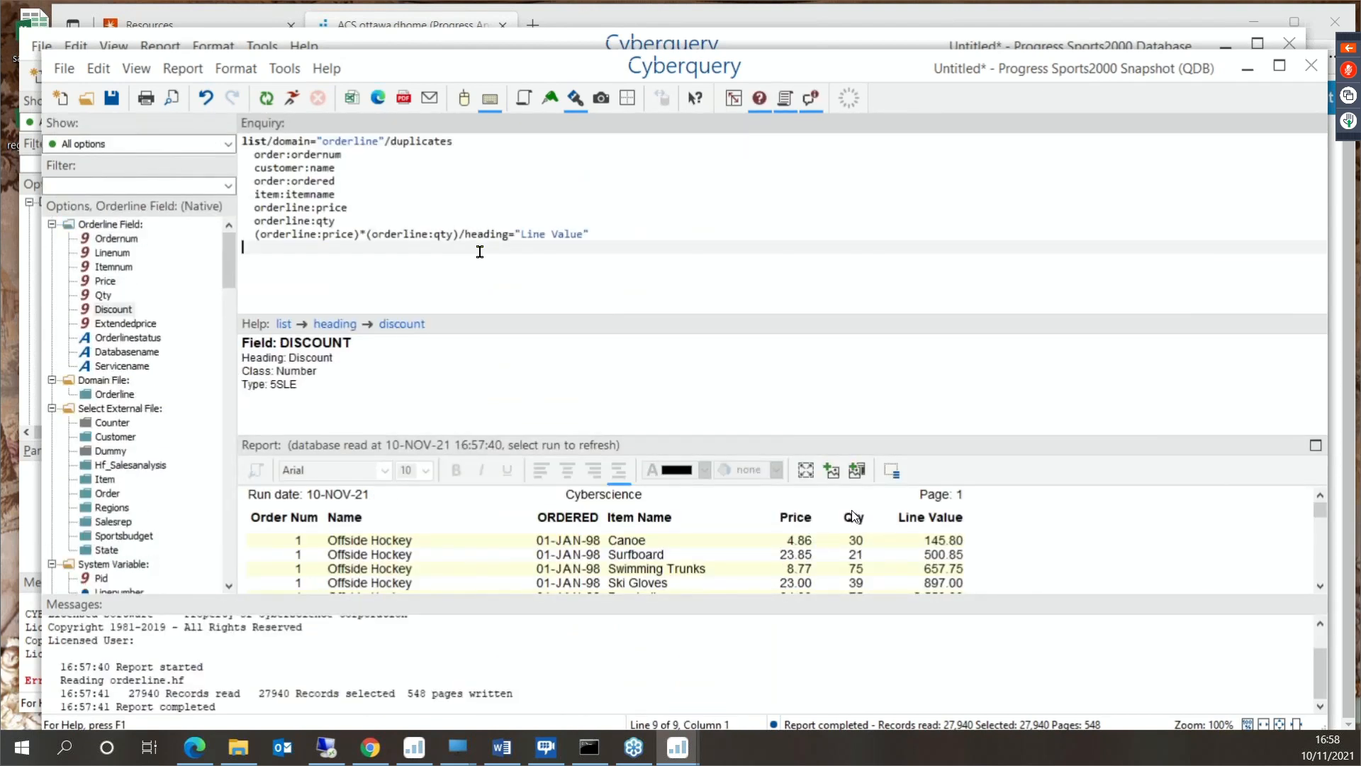
text(sorted )
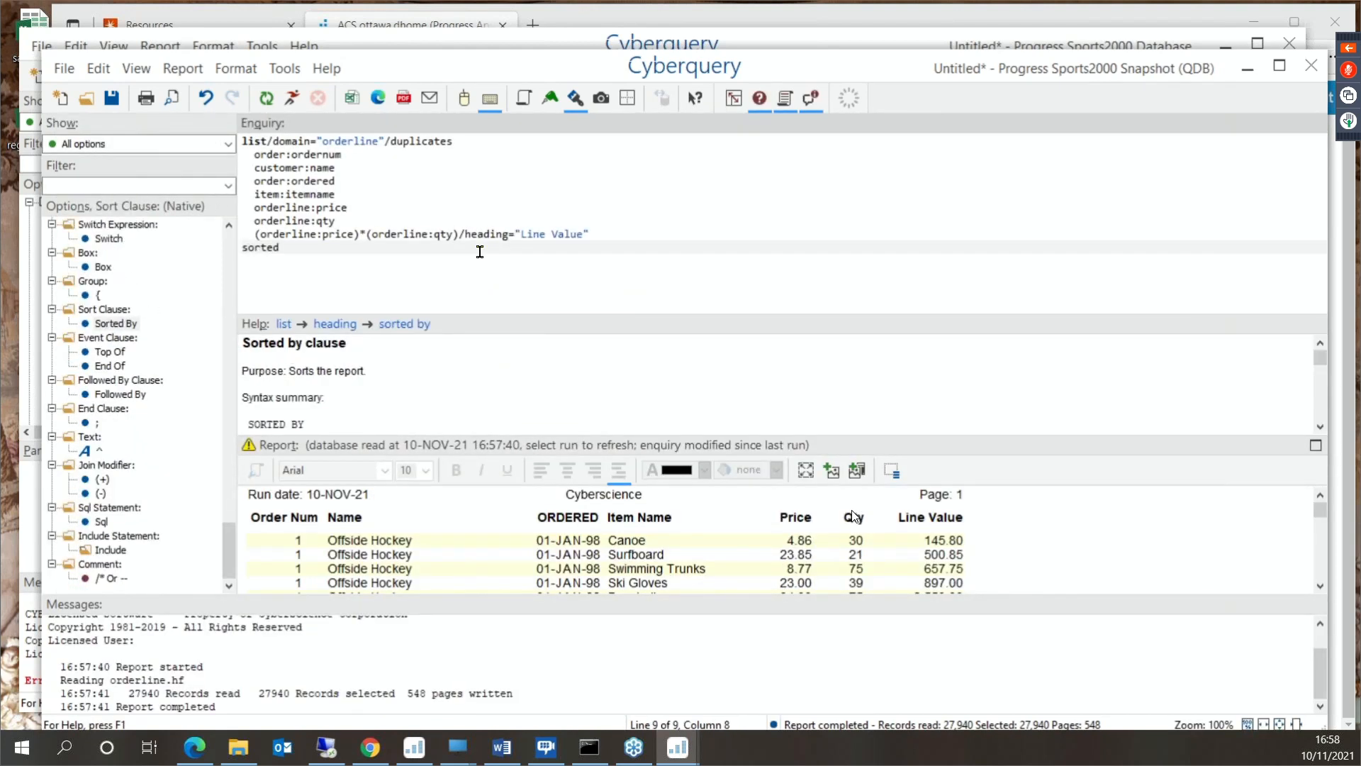
text(by)
key(Return)
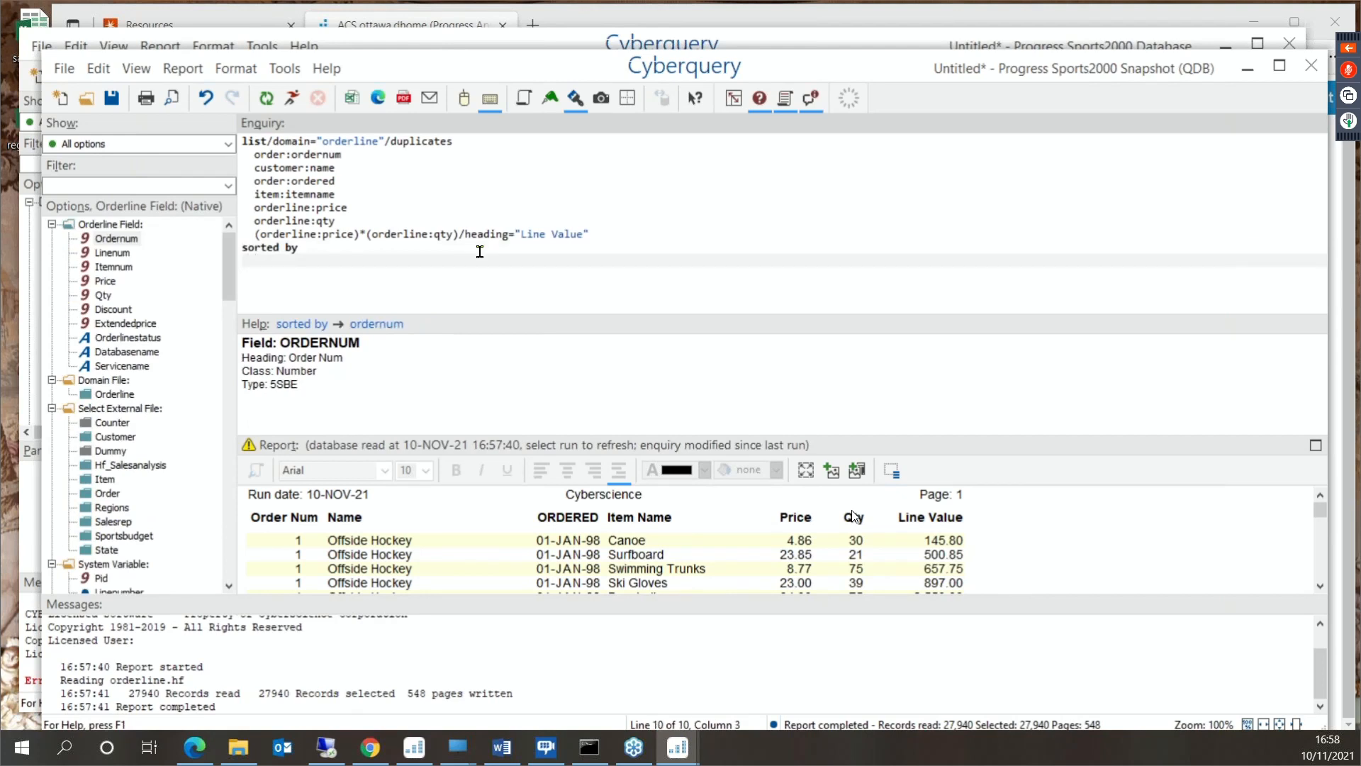
text(item:)
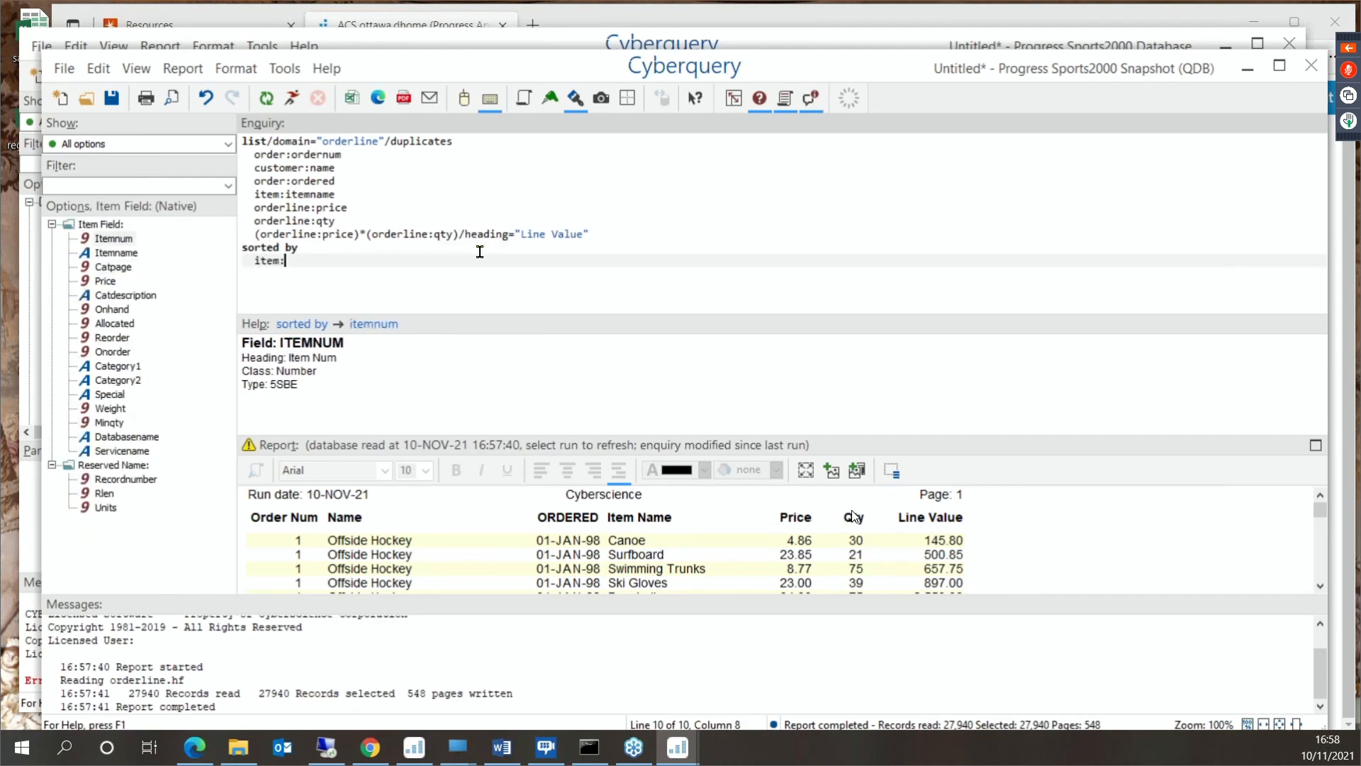
text(category1/)
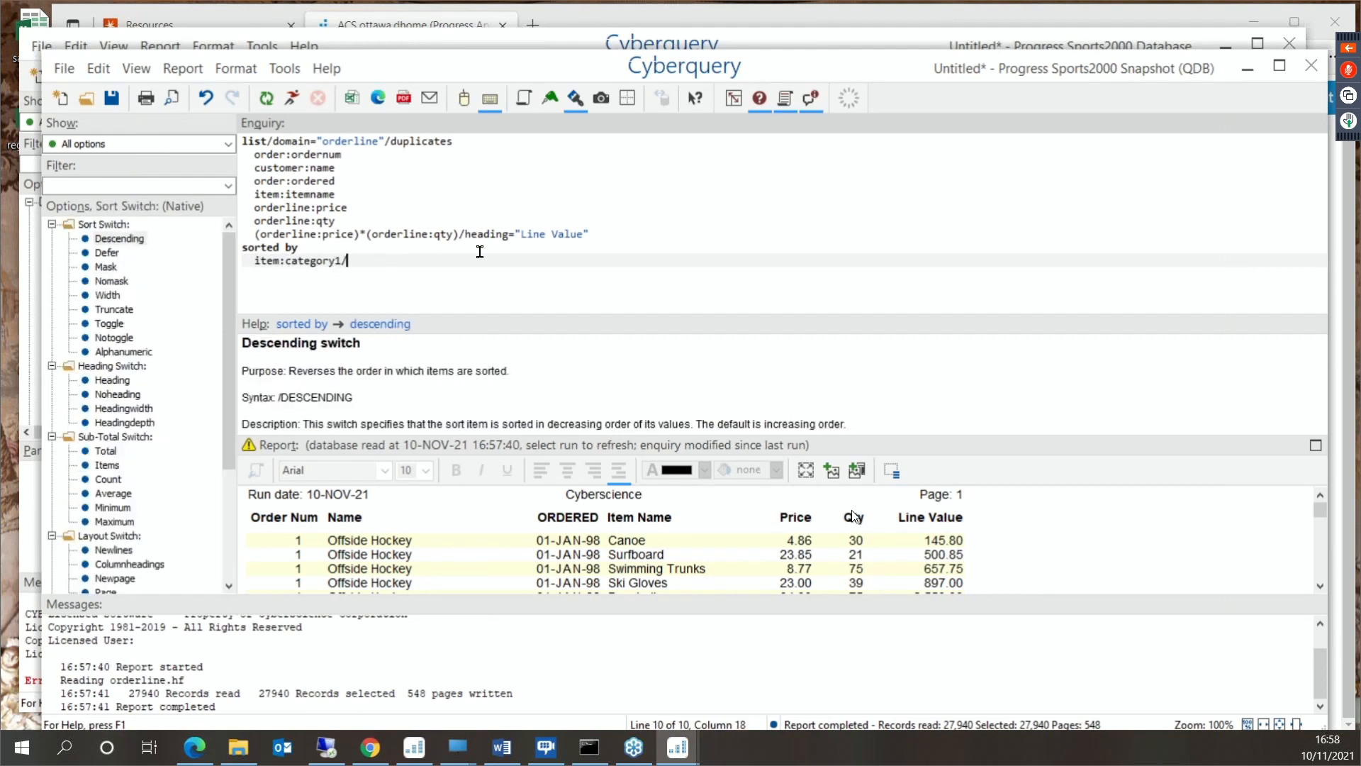
text(total/)
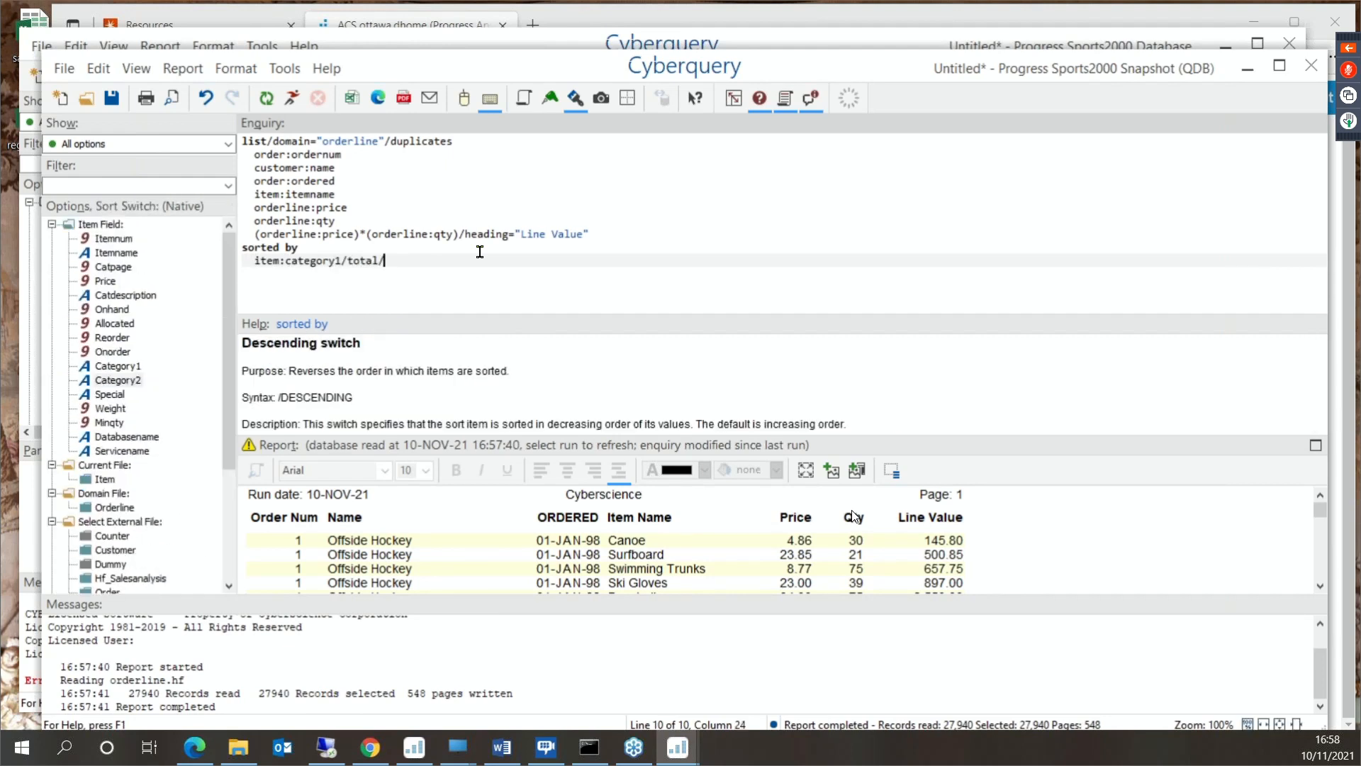
text(heading="@")
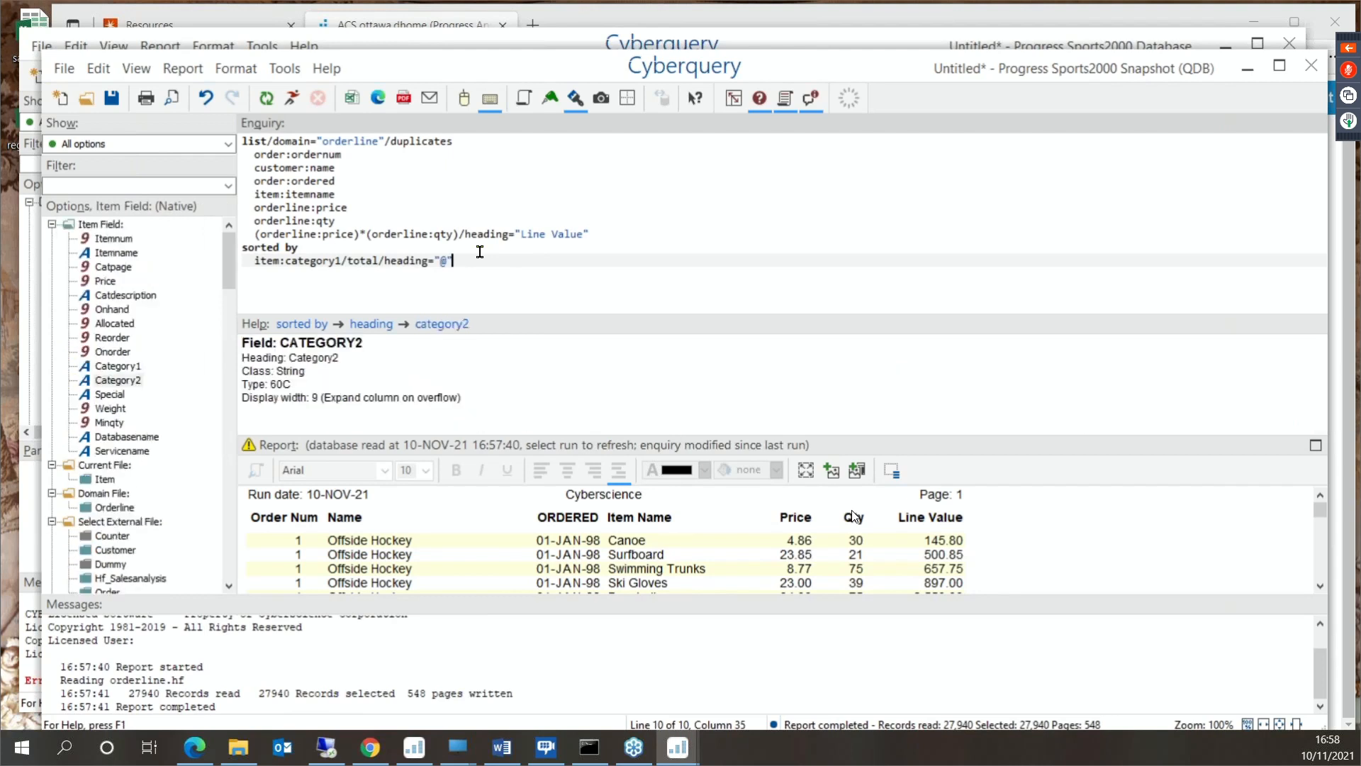
text(/sheet)
- Append /total/heading="@"/sheet to the item:category1 sort line and run the report
click(300, 99)
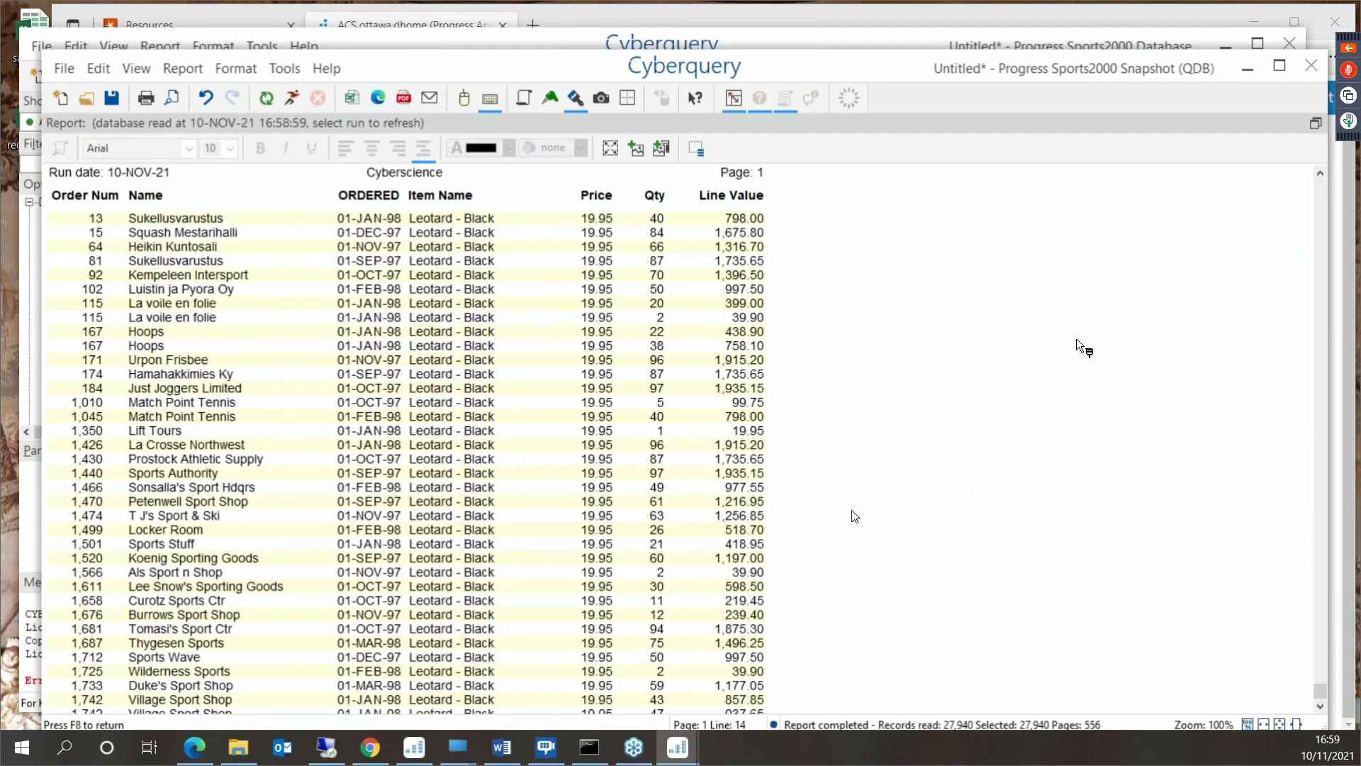
- Check the totals at the end of the report and export the report to Excel
key(ctrl+End)
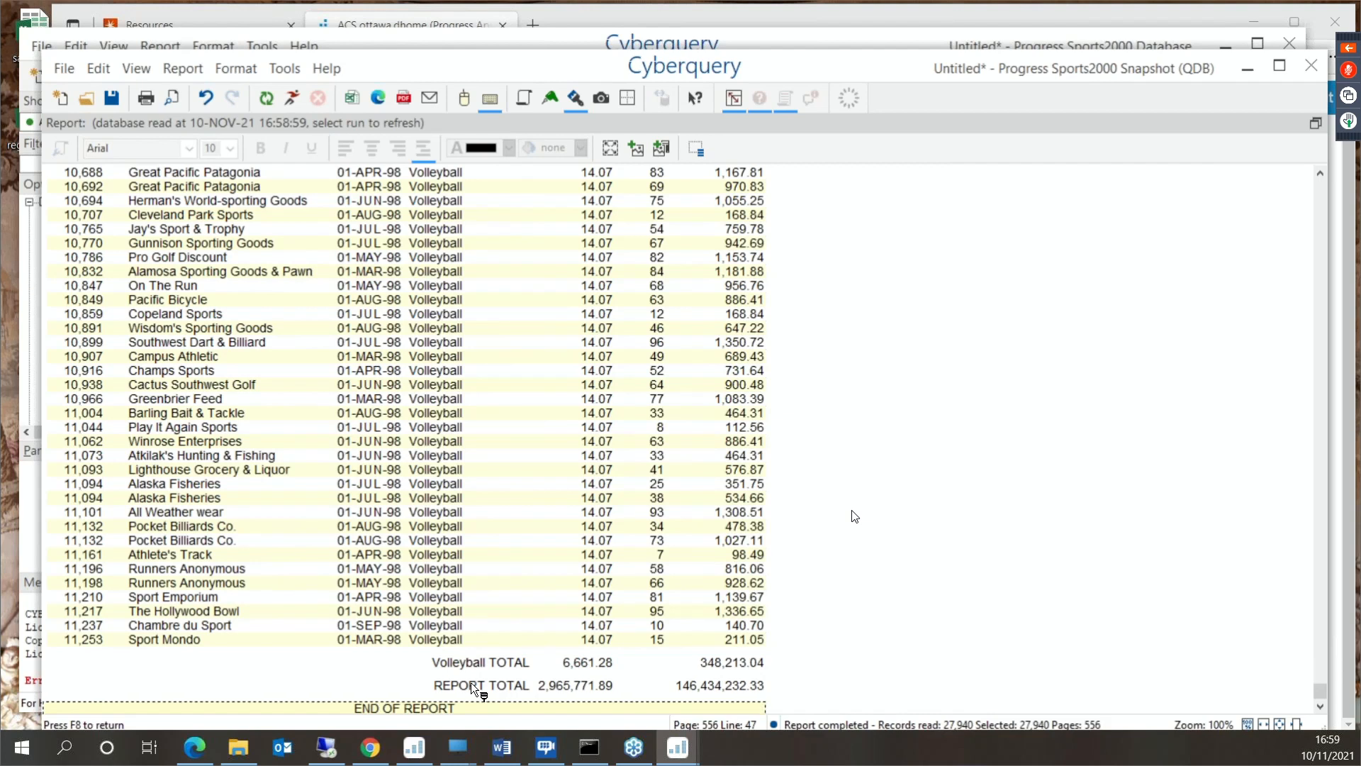
click(358, 105)
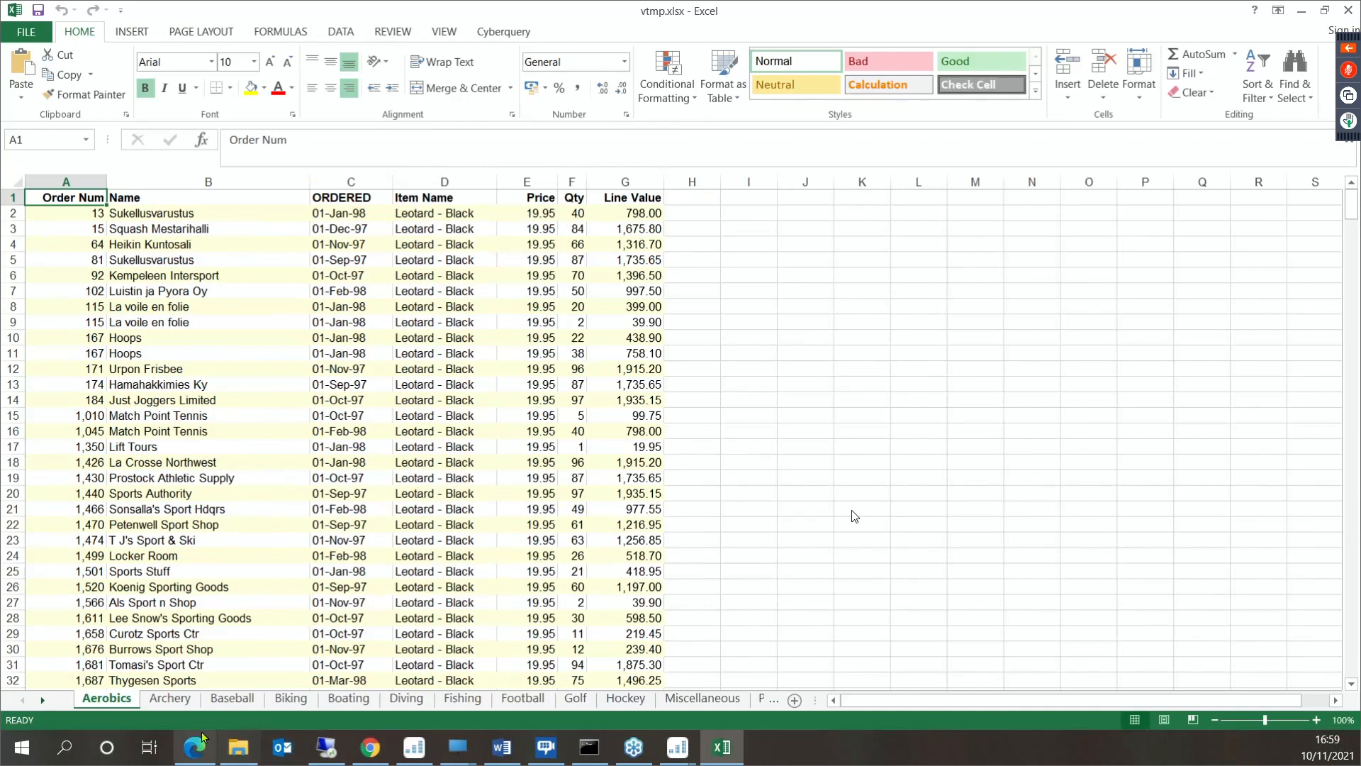
- Look through the category worksheets of the exported workbook from Archery to Golf, including Football, and close Excel
click(175, 700)
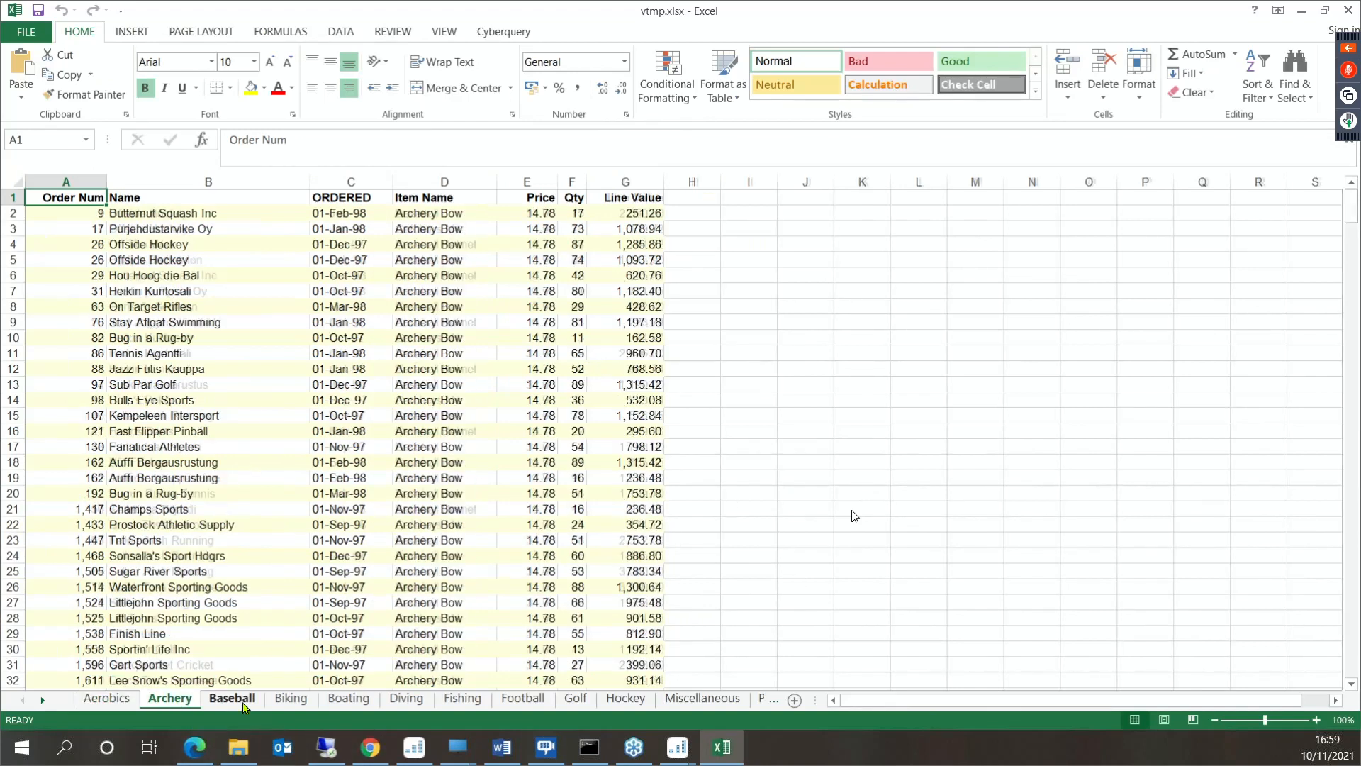
click(231, 699)
click(292, 700)
click(348, 699)
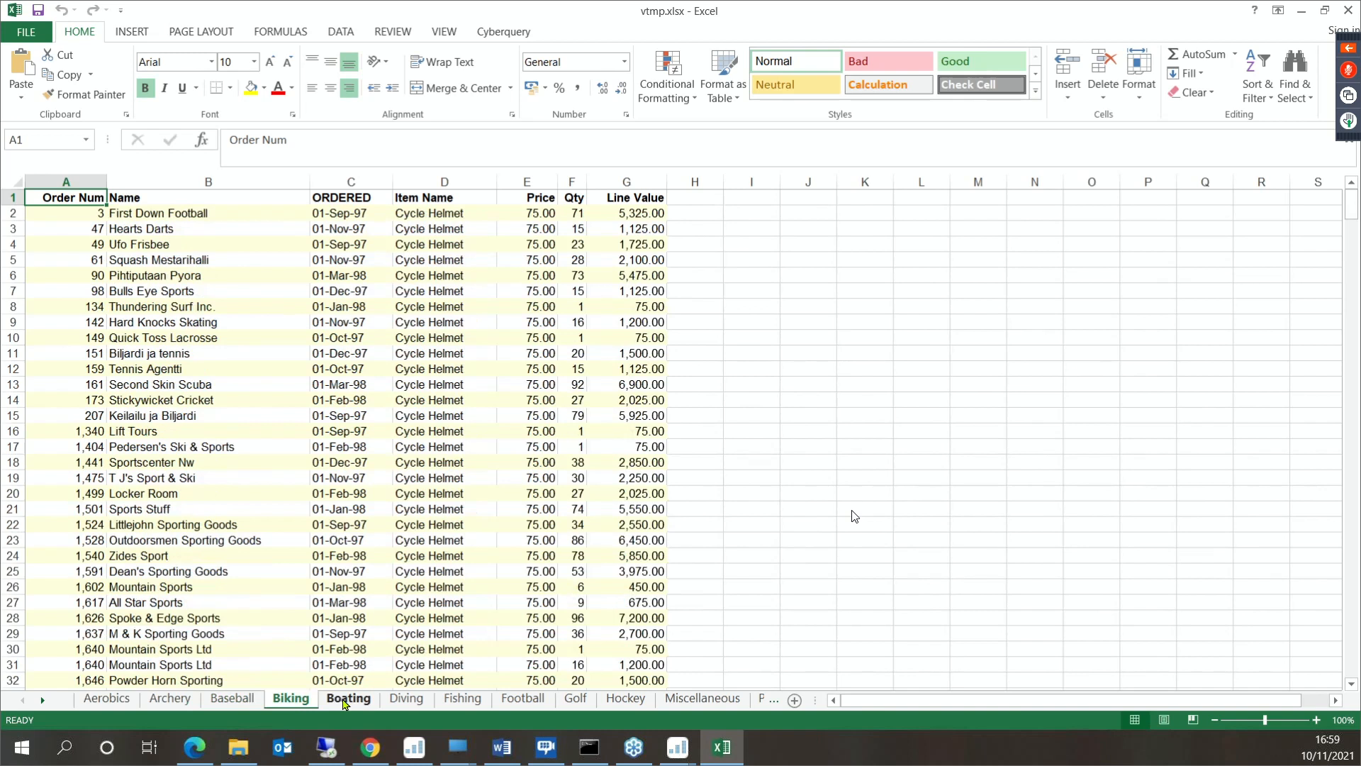
click(406, 699)
click(462, 699)
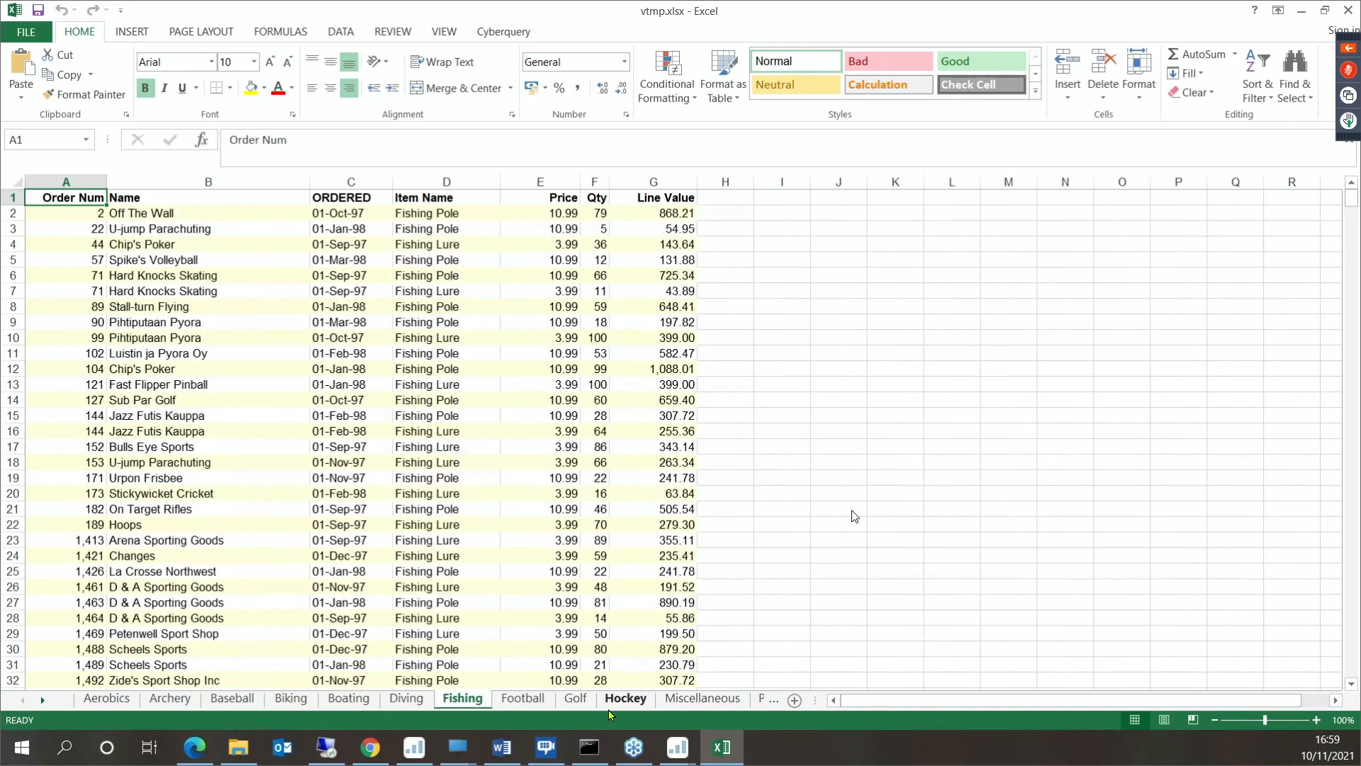
click(574, 699)
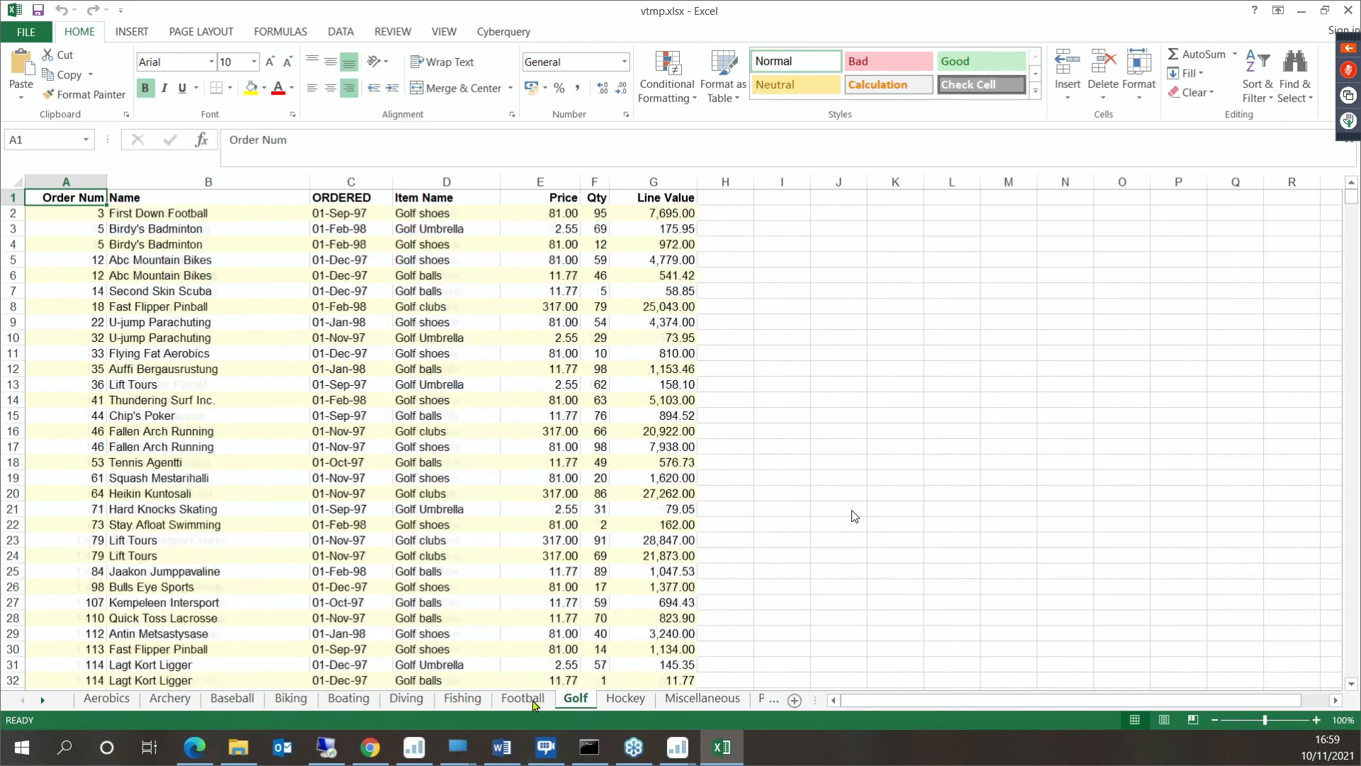
click(523, 699)
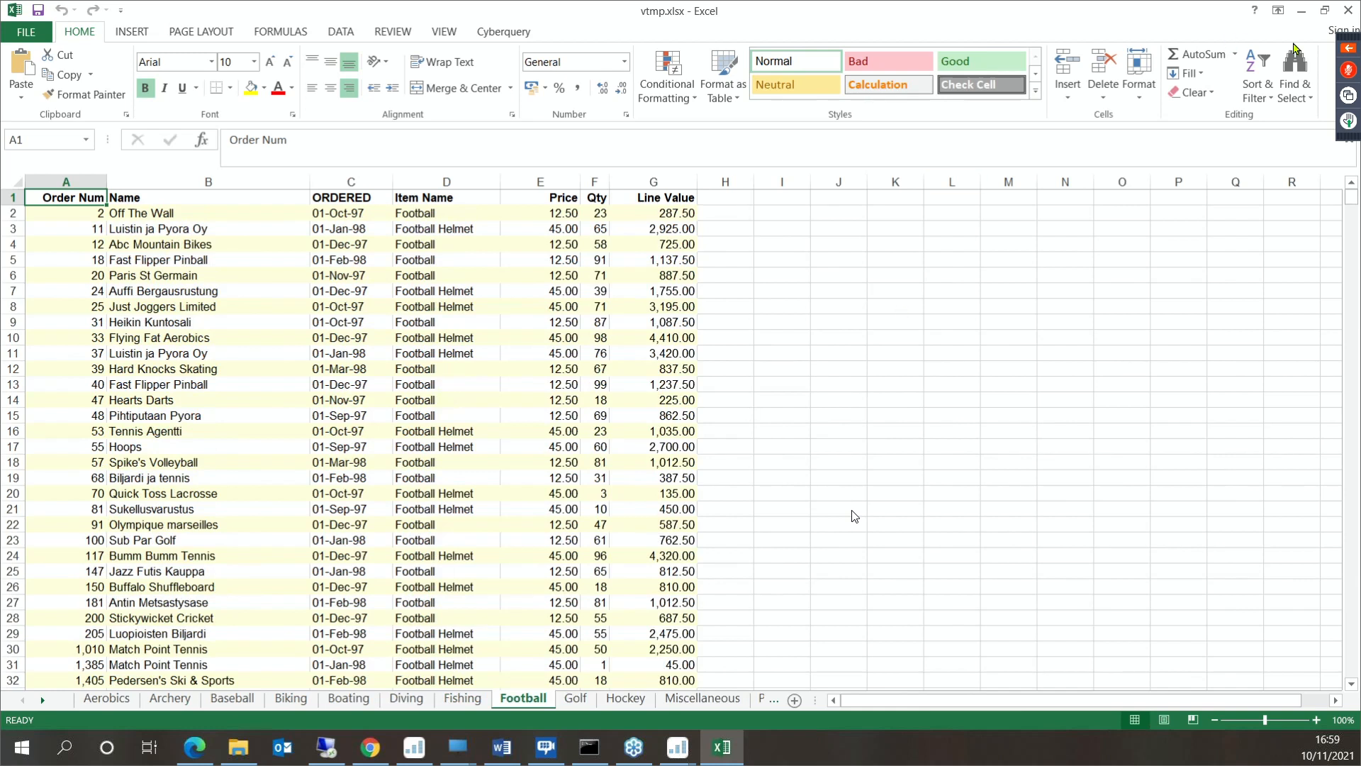
click(1350, 11)
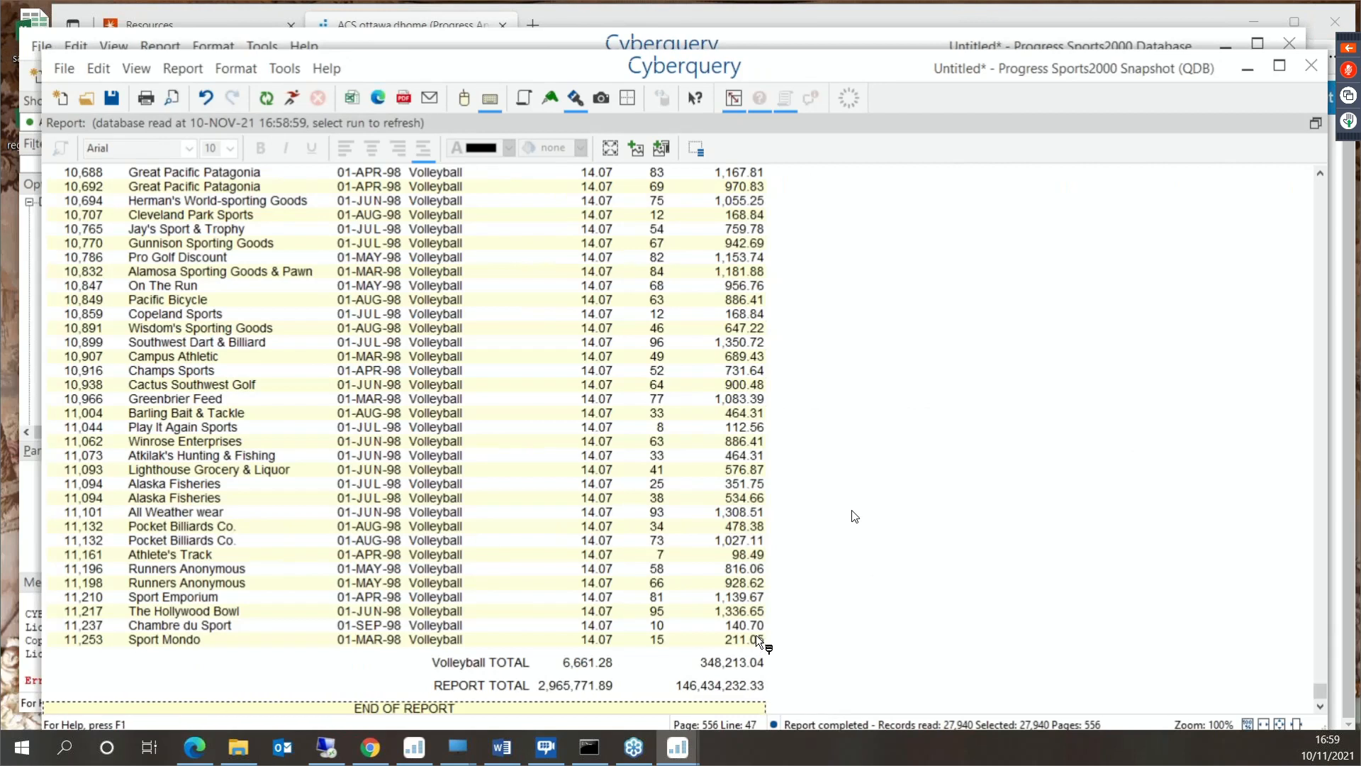
- Exit the Progress Sports2000 Snapshot session of Cyberquery without saving the enquiry and format
click(719, 665)
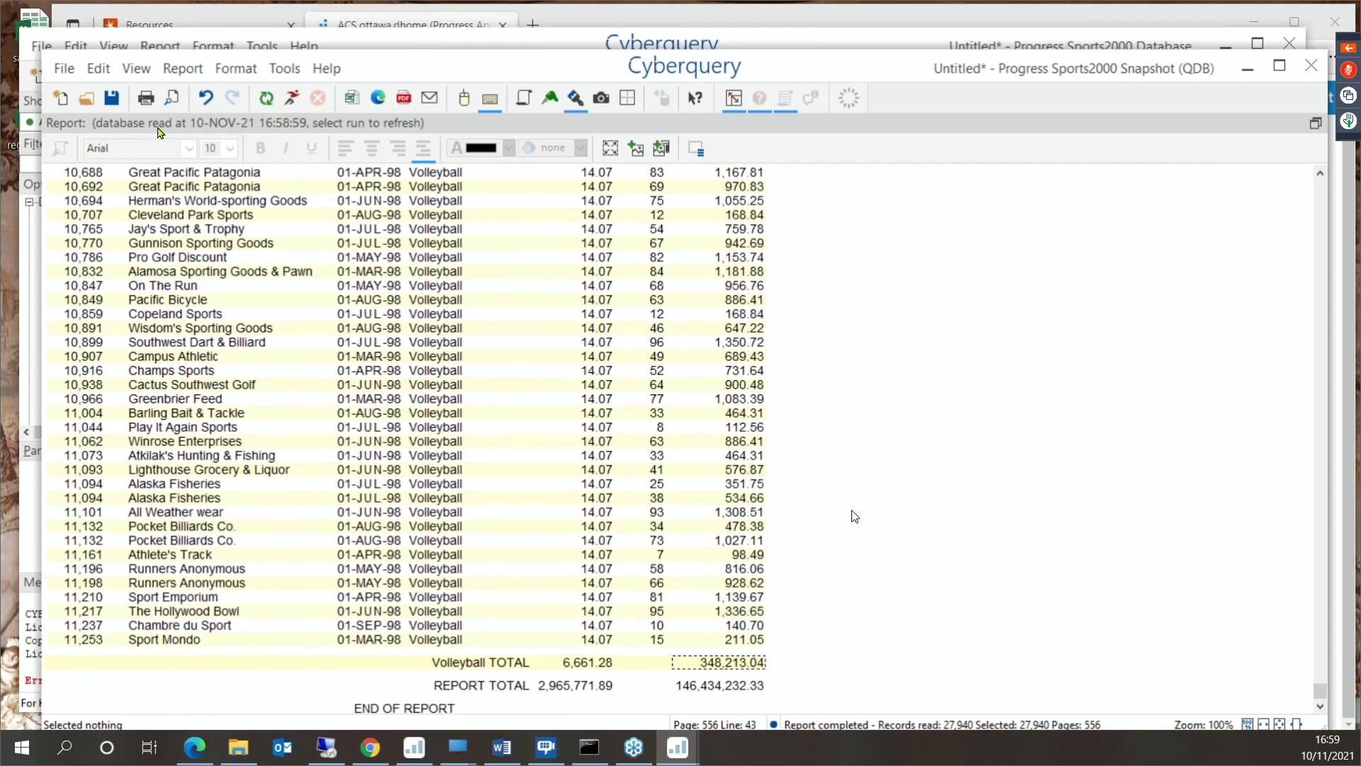
click(62, 71)
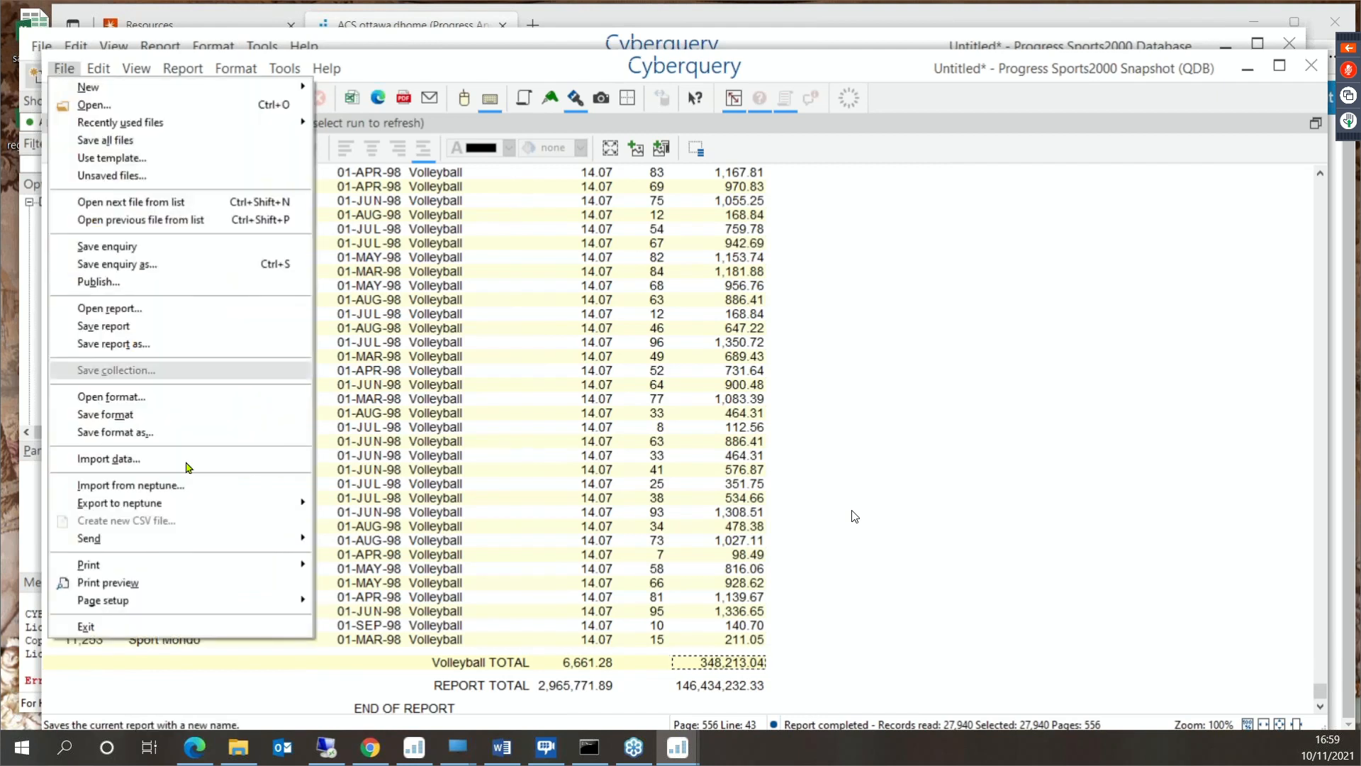
click(176, 626)
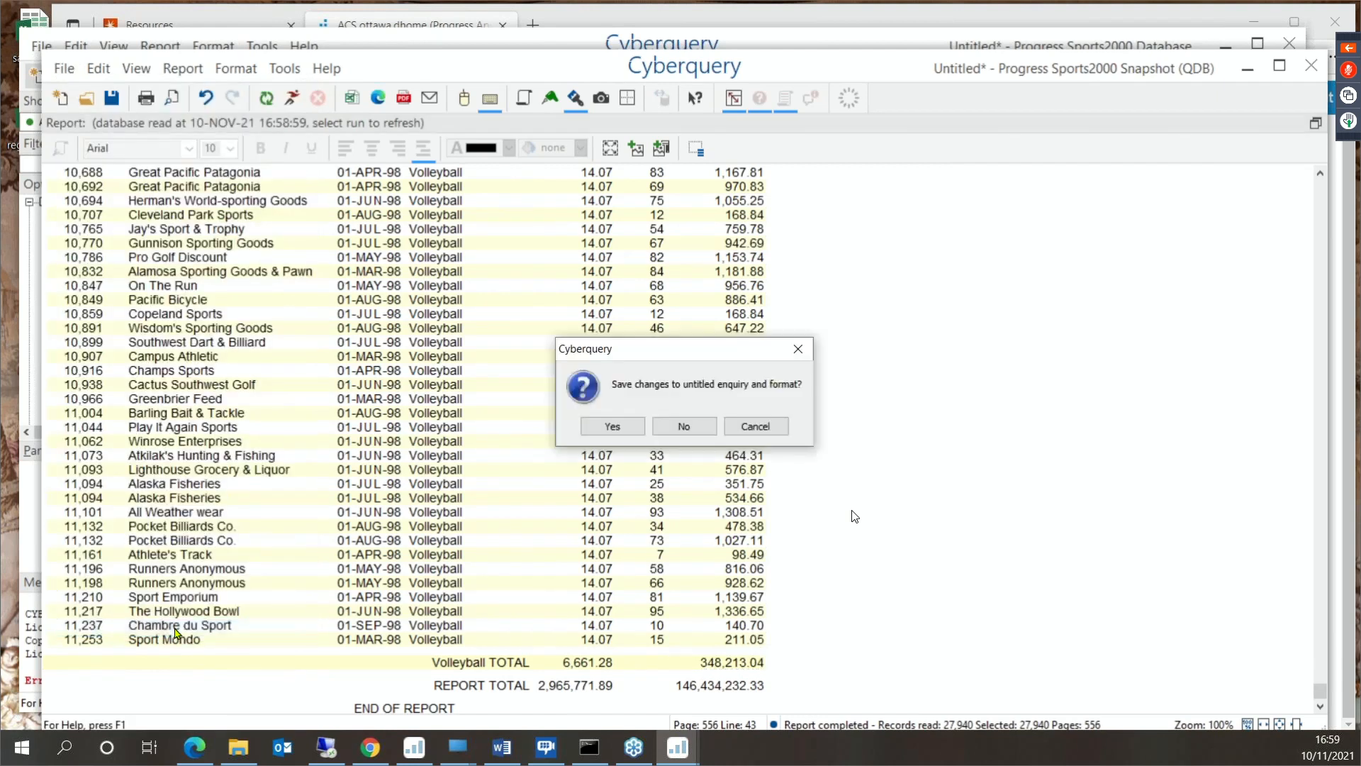
click(694, 425)
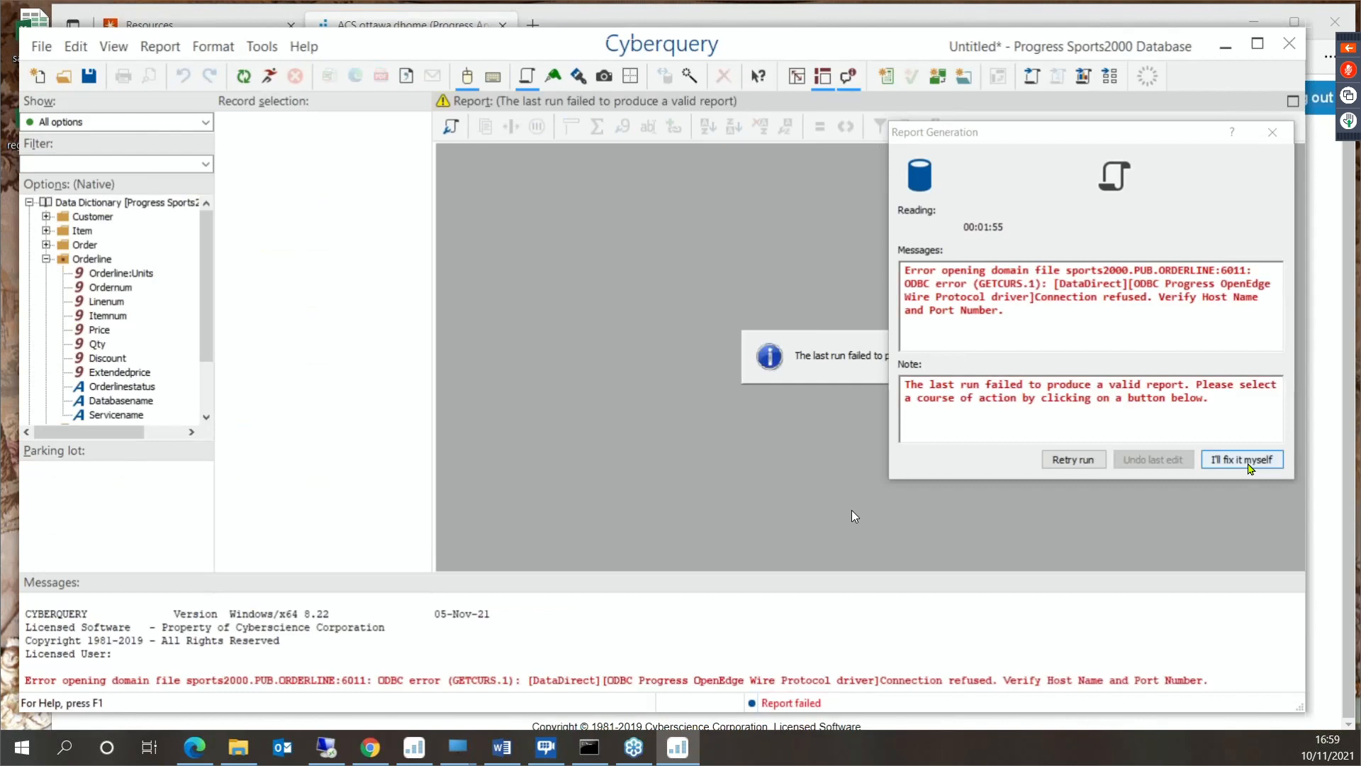
- Dismiss the failed-run dialog, minimize the Database session, and open the Progress Sports2000 Snapshot (QDB) Launchpad in the browser
click(1249, 460)
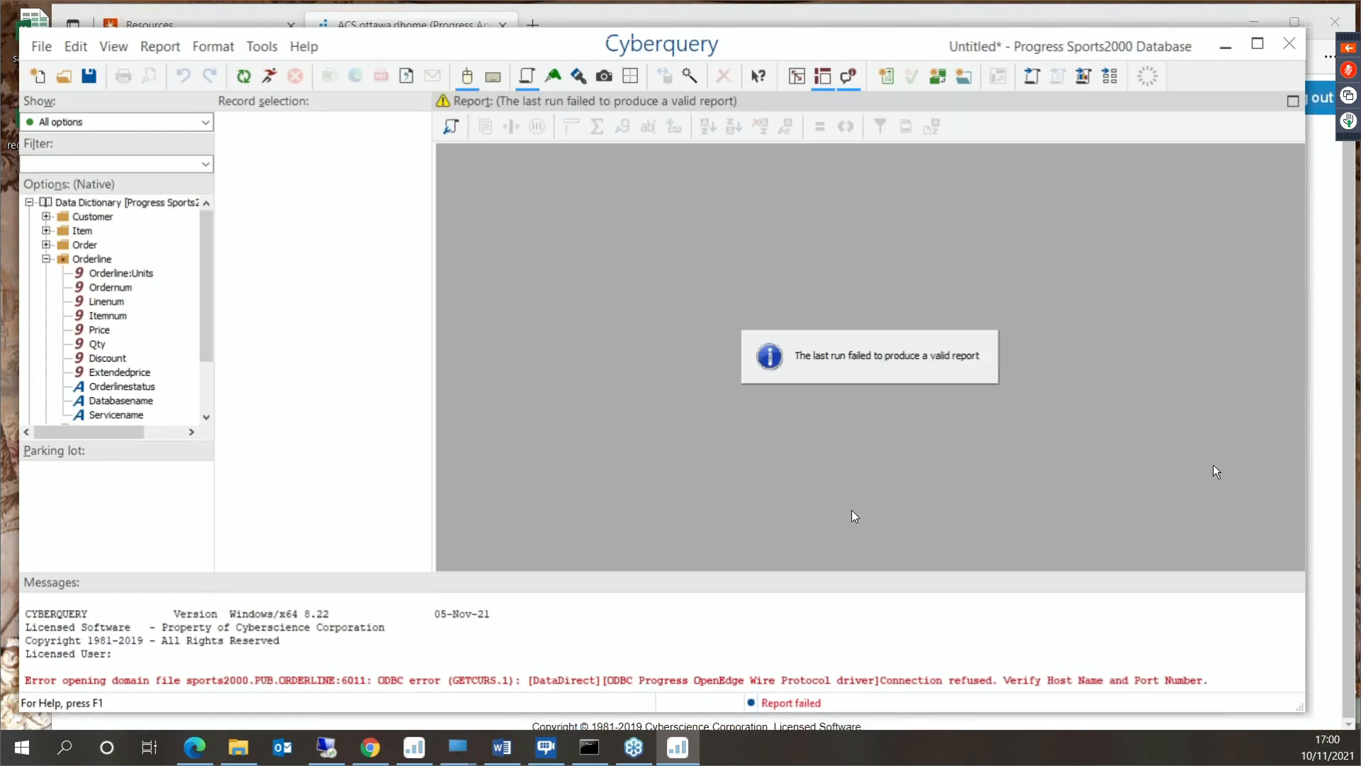
click(1225, 45)
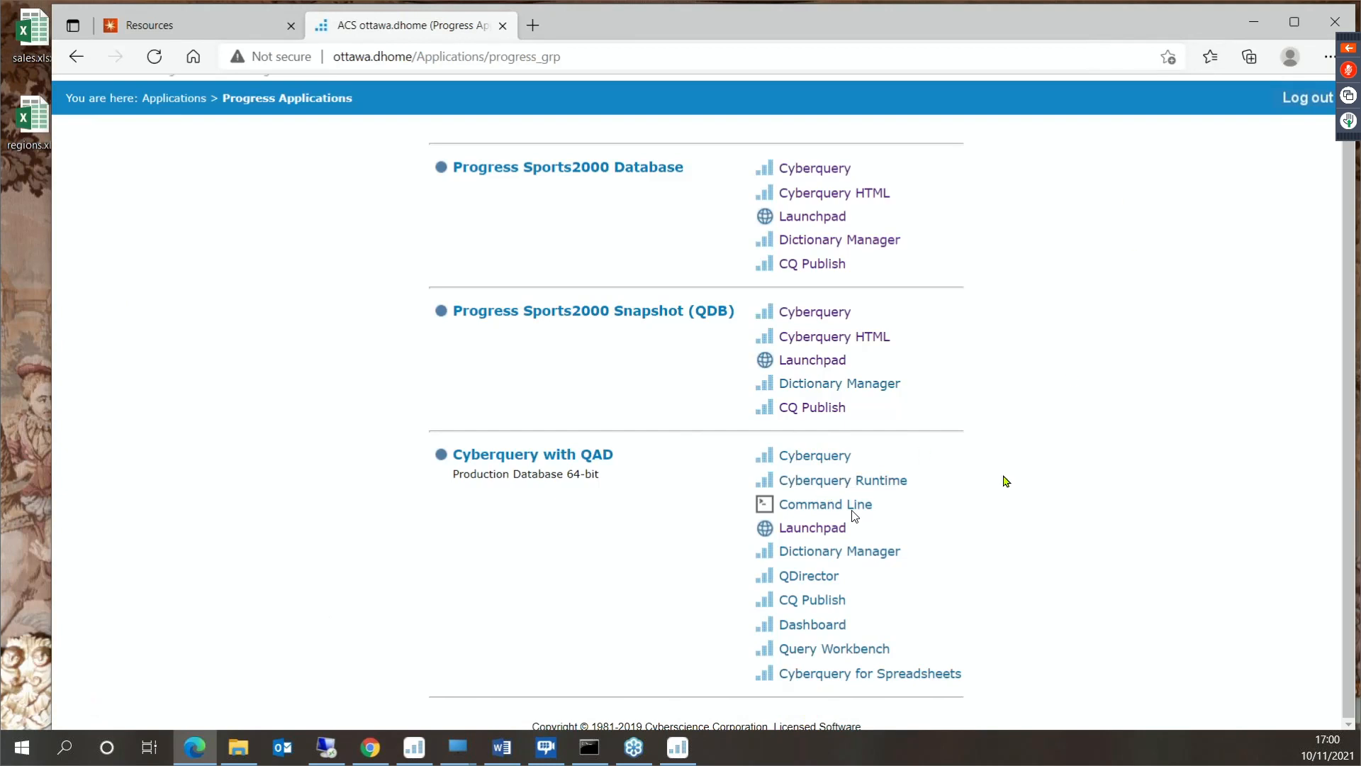
click(816, 364)
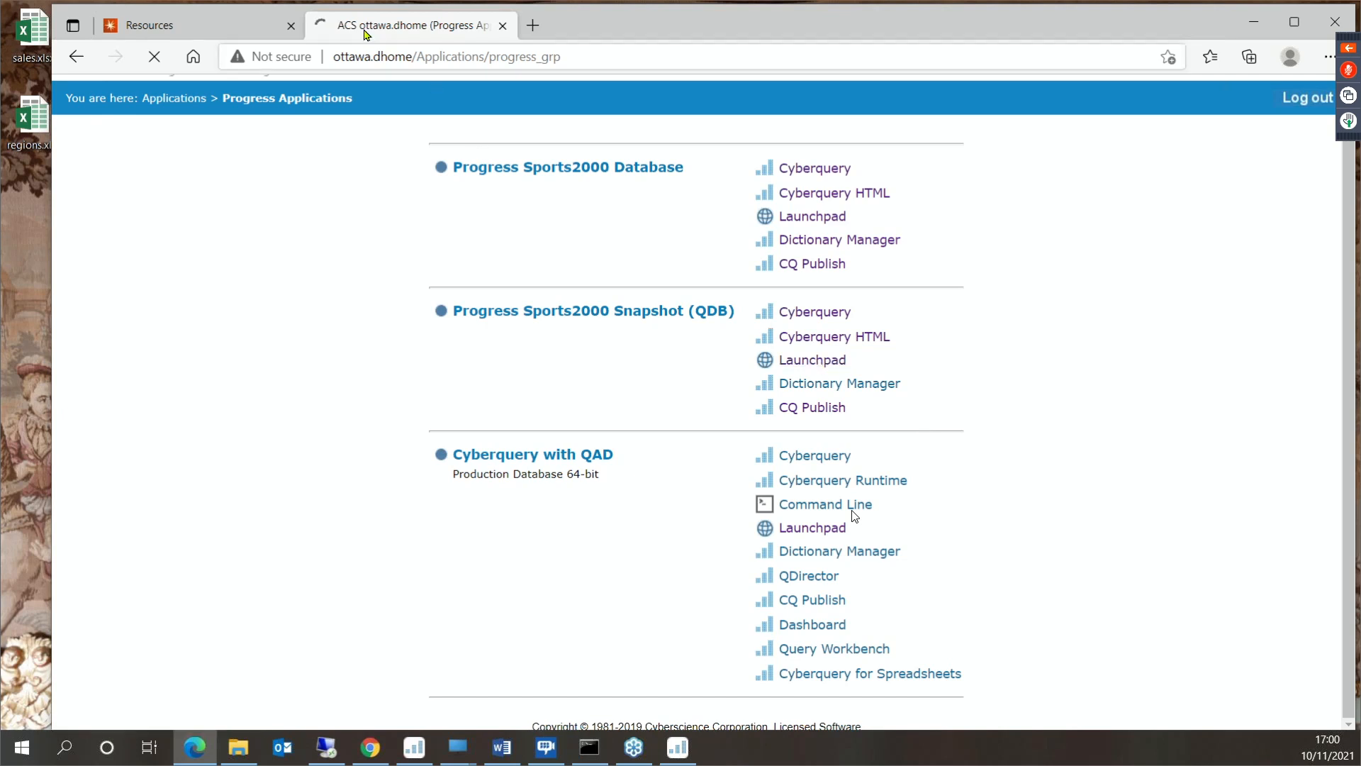
click(283, 34)
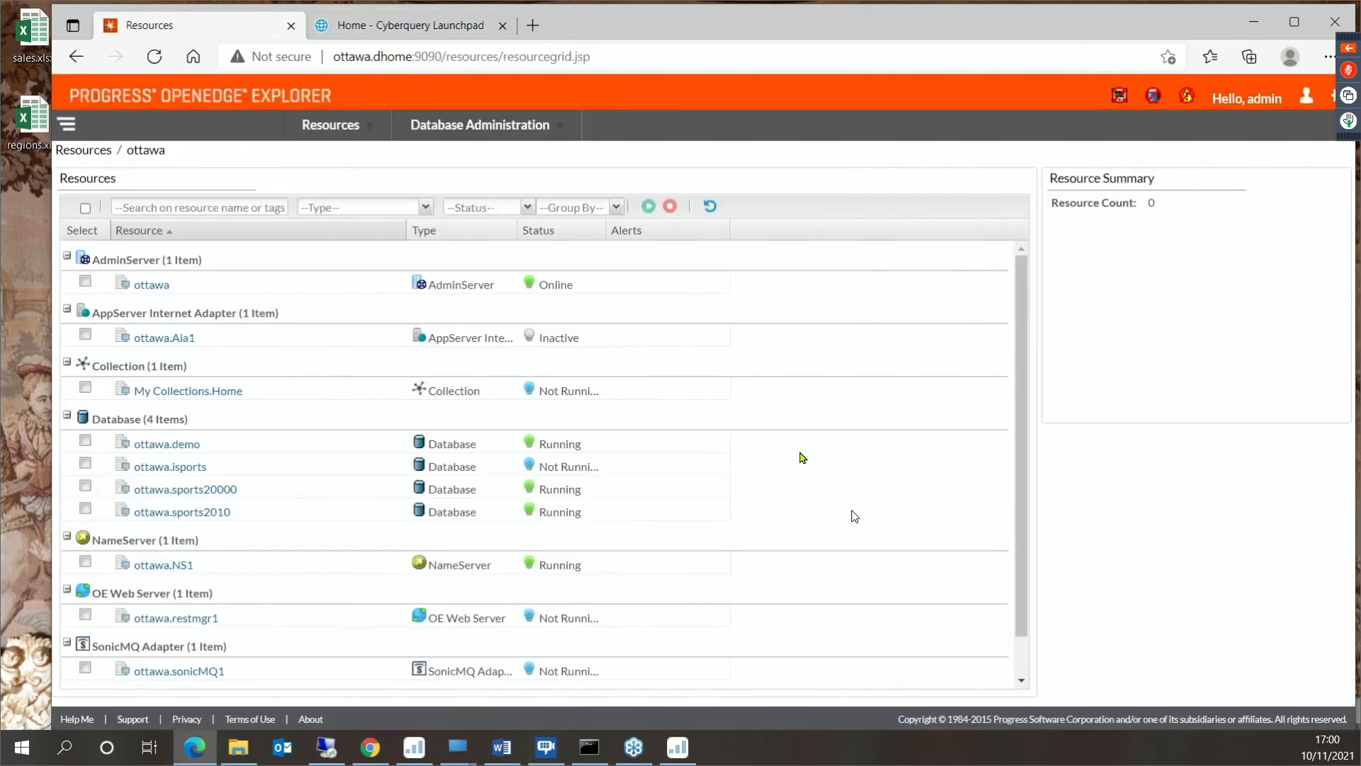
scroll(803, 457, down, 1)
scroll(803, 457, up, 1)
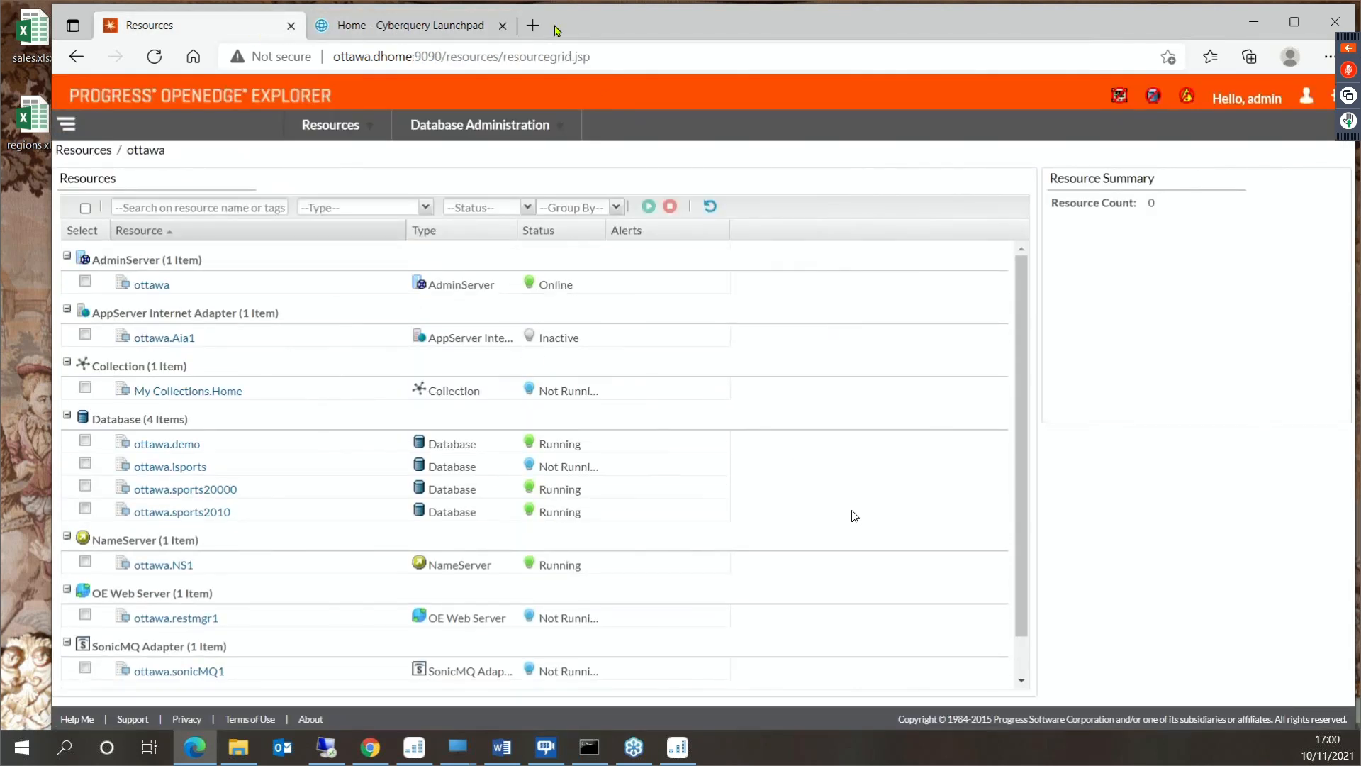
click(458, 26)
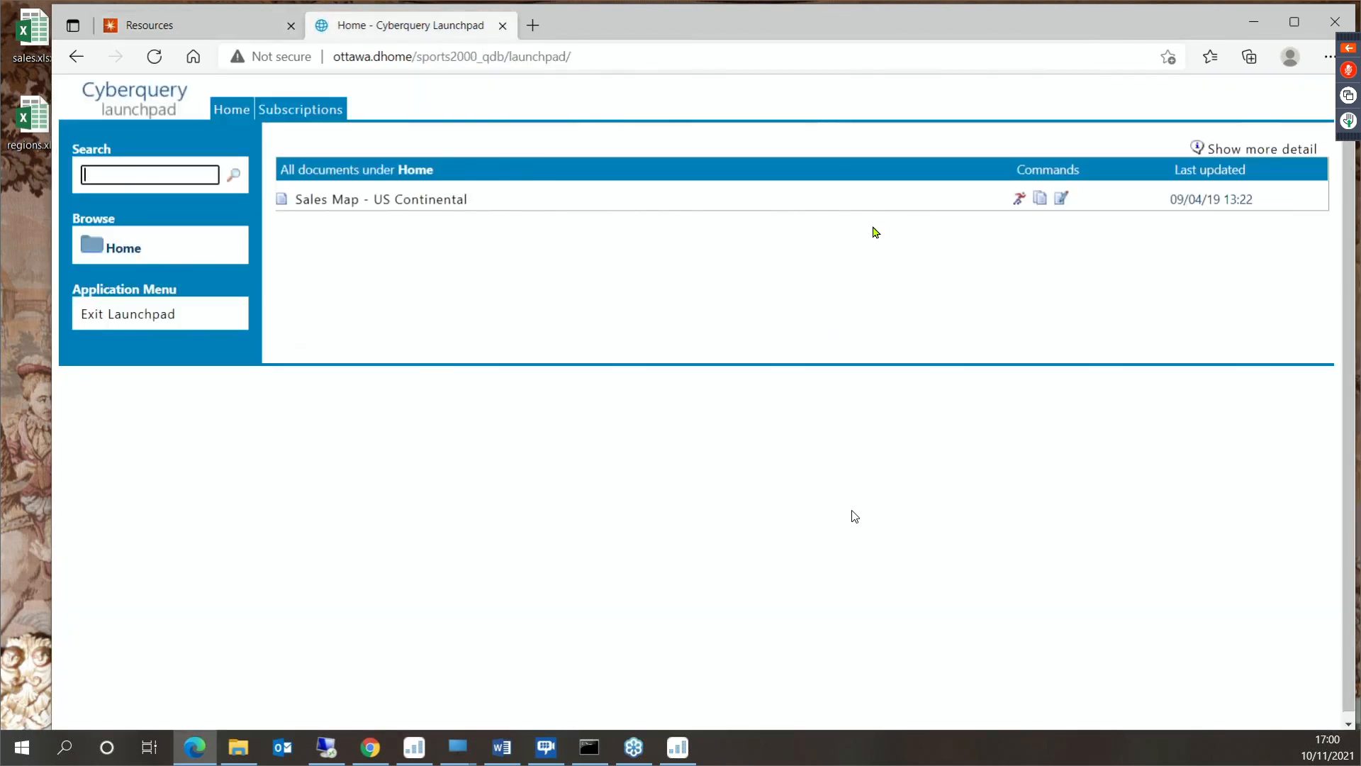
- Open the US Continental sales map, exclude several sales reps one by one, and select all reps again
click(433, 208)
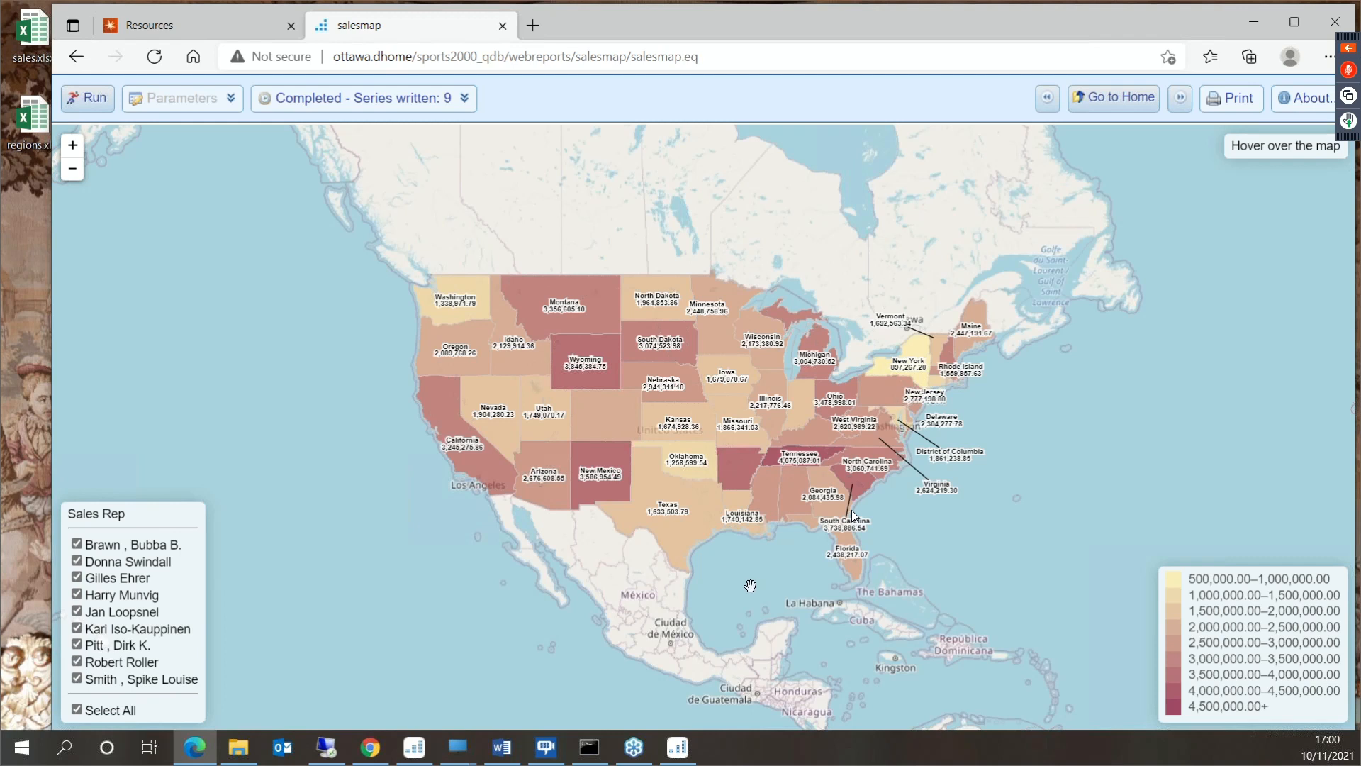
click(78, 545)
click(77, 561)
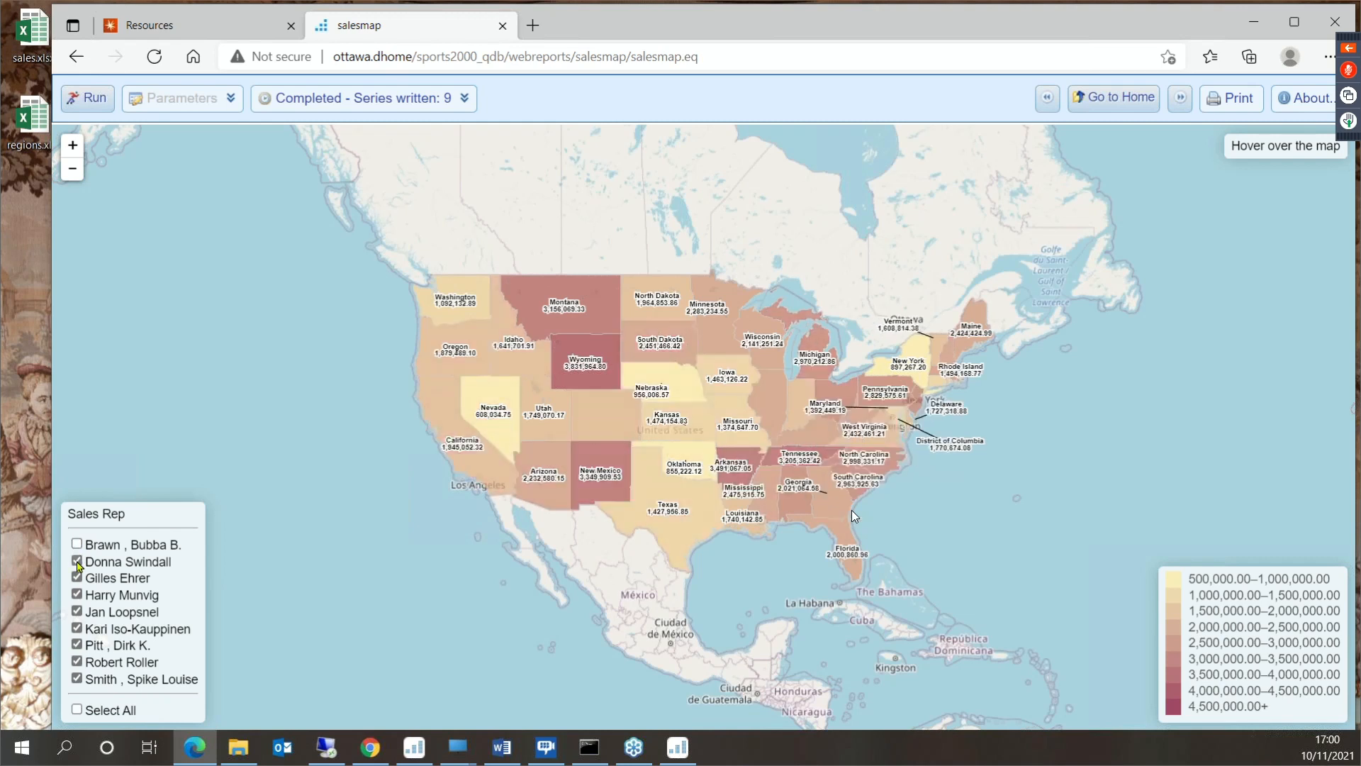
click(78, 577)
click(77, 594)
click(77, 628)
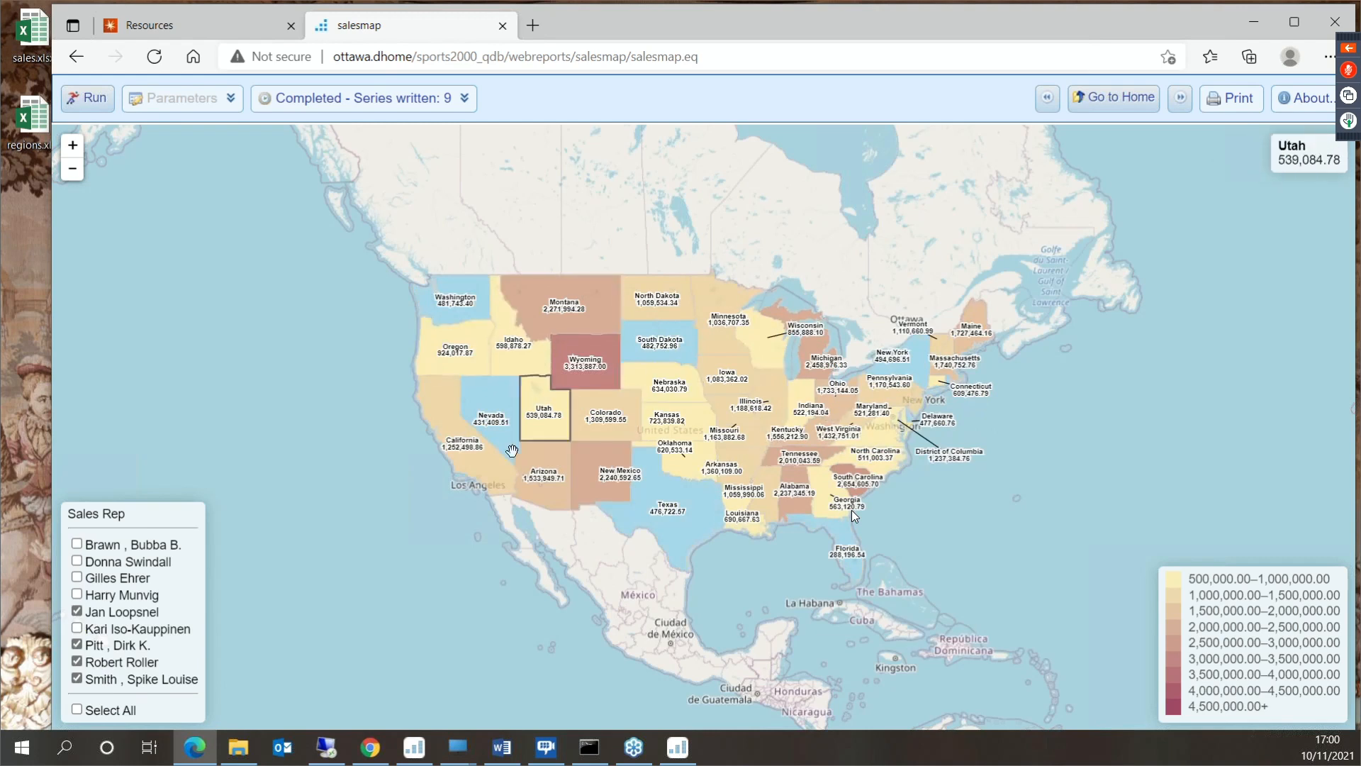
click(76, 628)
click(77, 709)
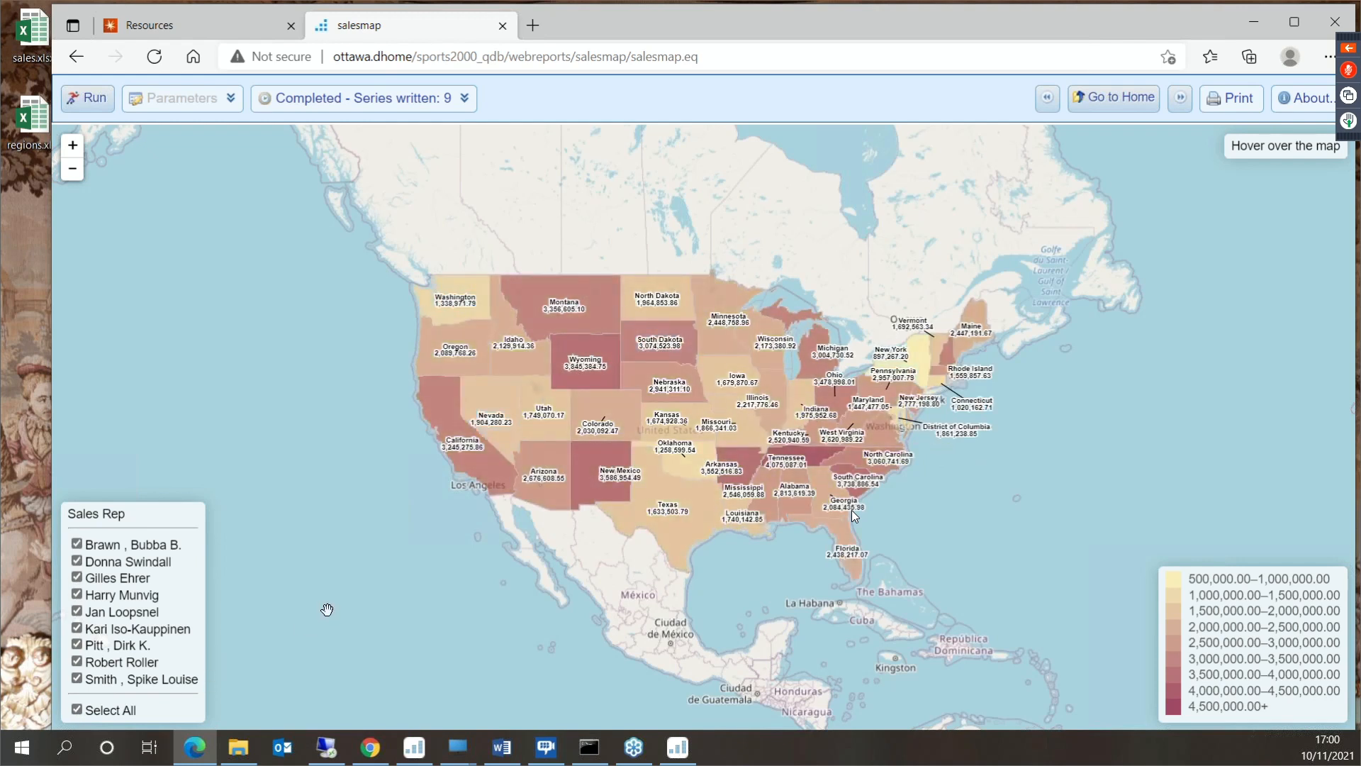
- Show Nevada's sales by category on the map and go back to the Progress Applications page
mouse_move(511, 421)
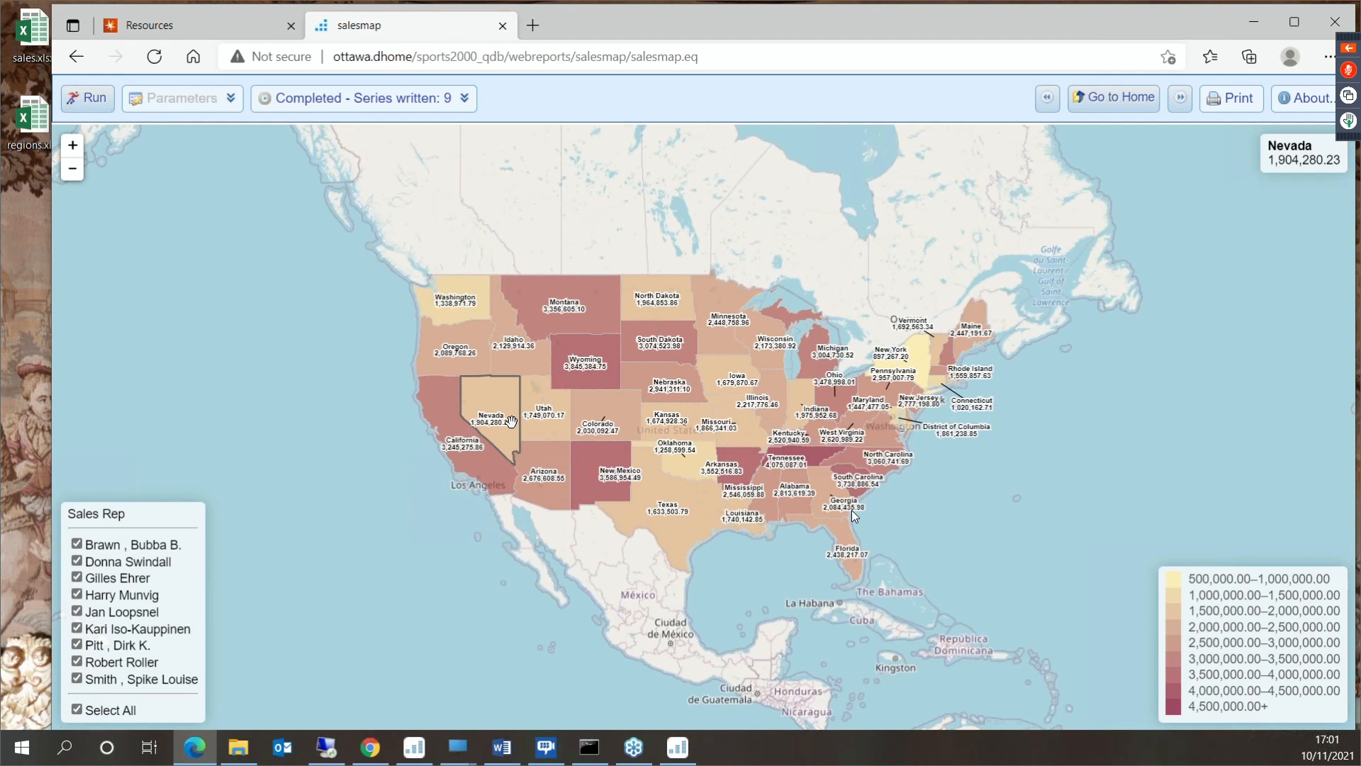
click(511, 421)
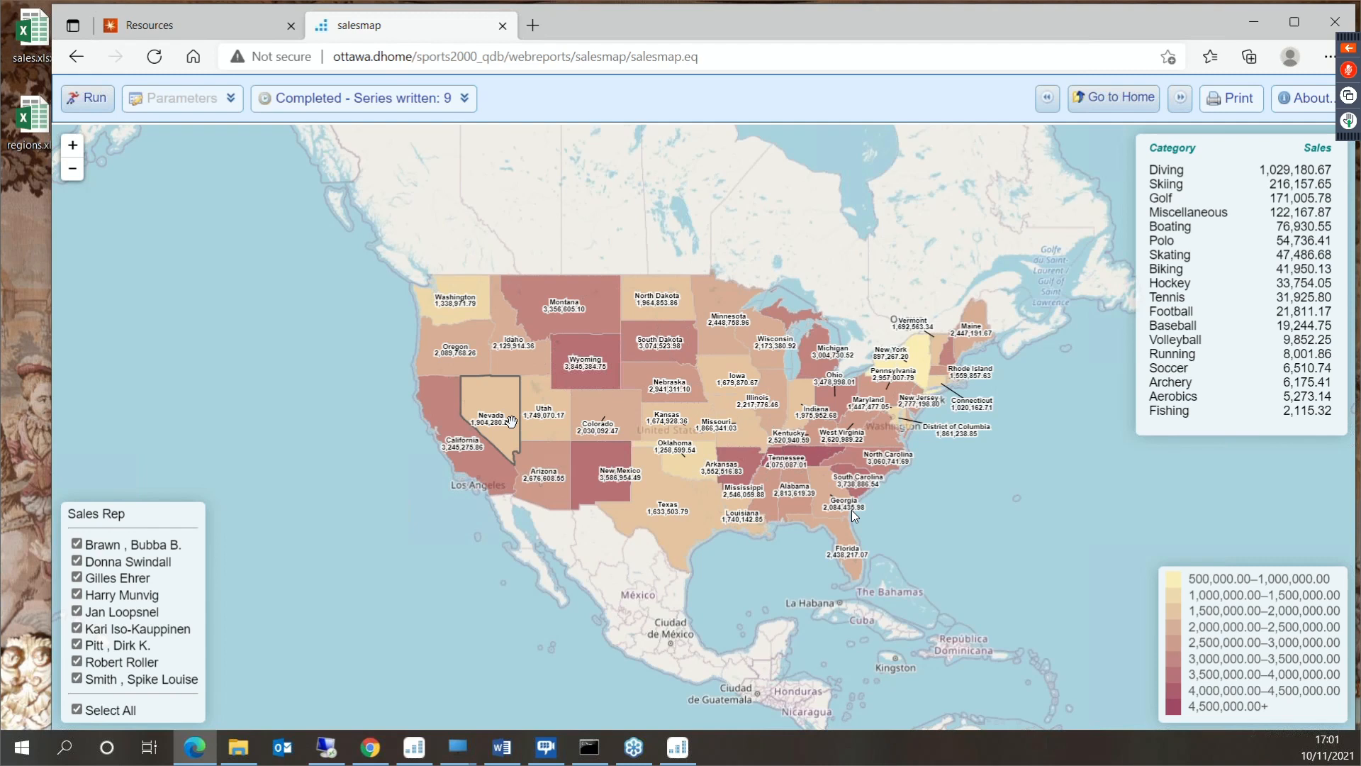
mouse_move(465, 464)
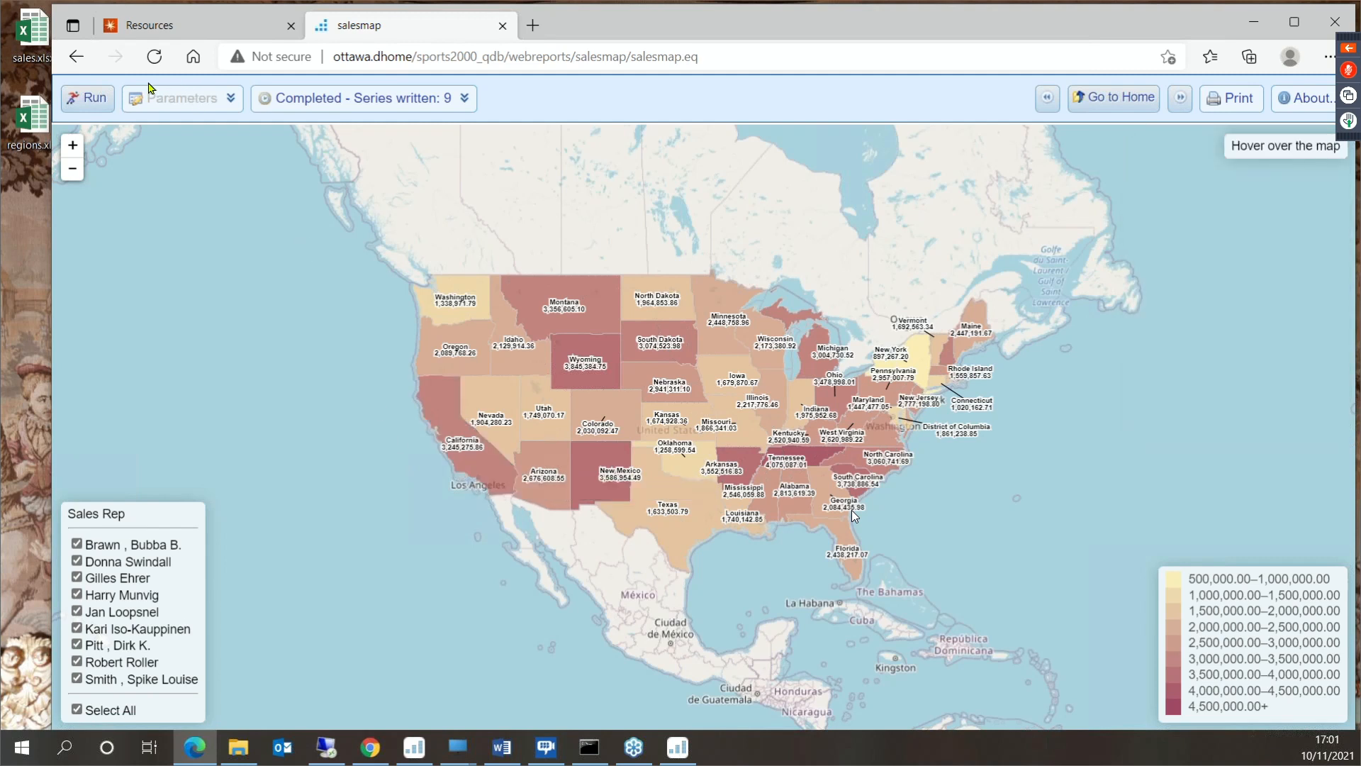
click(82, 57)
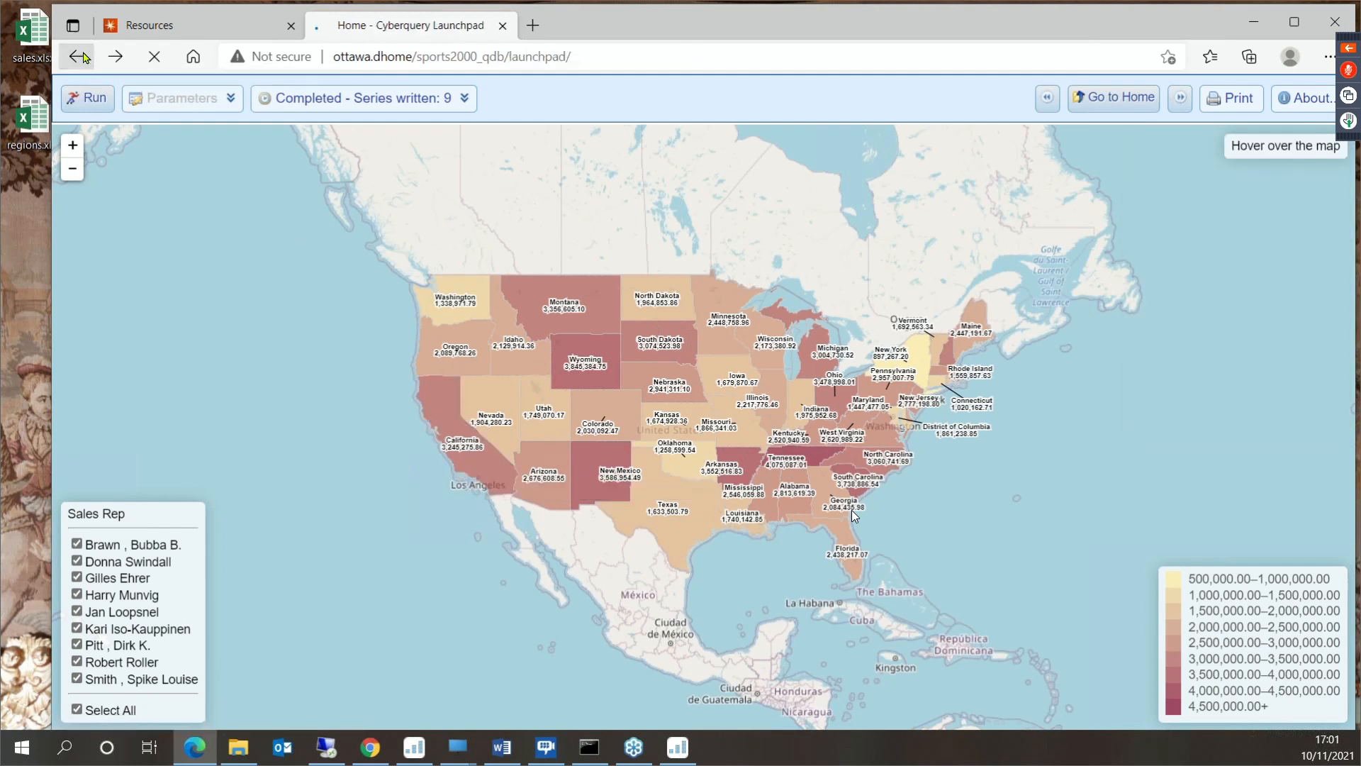
click(84, 57)
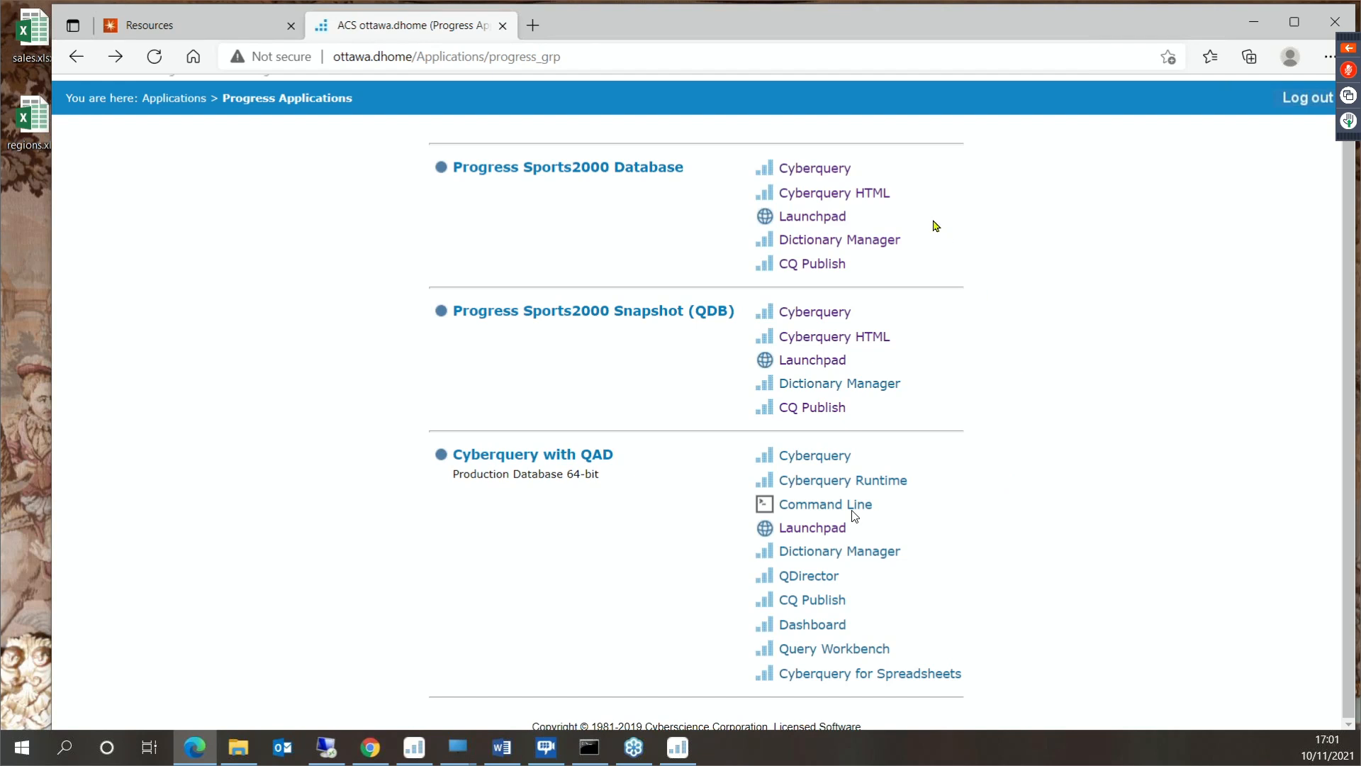
- Try to build a list report with all fields of the Sales file in Cyberquery HTML for Progress Sports2000 Database
click(866, 200)
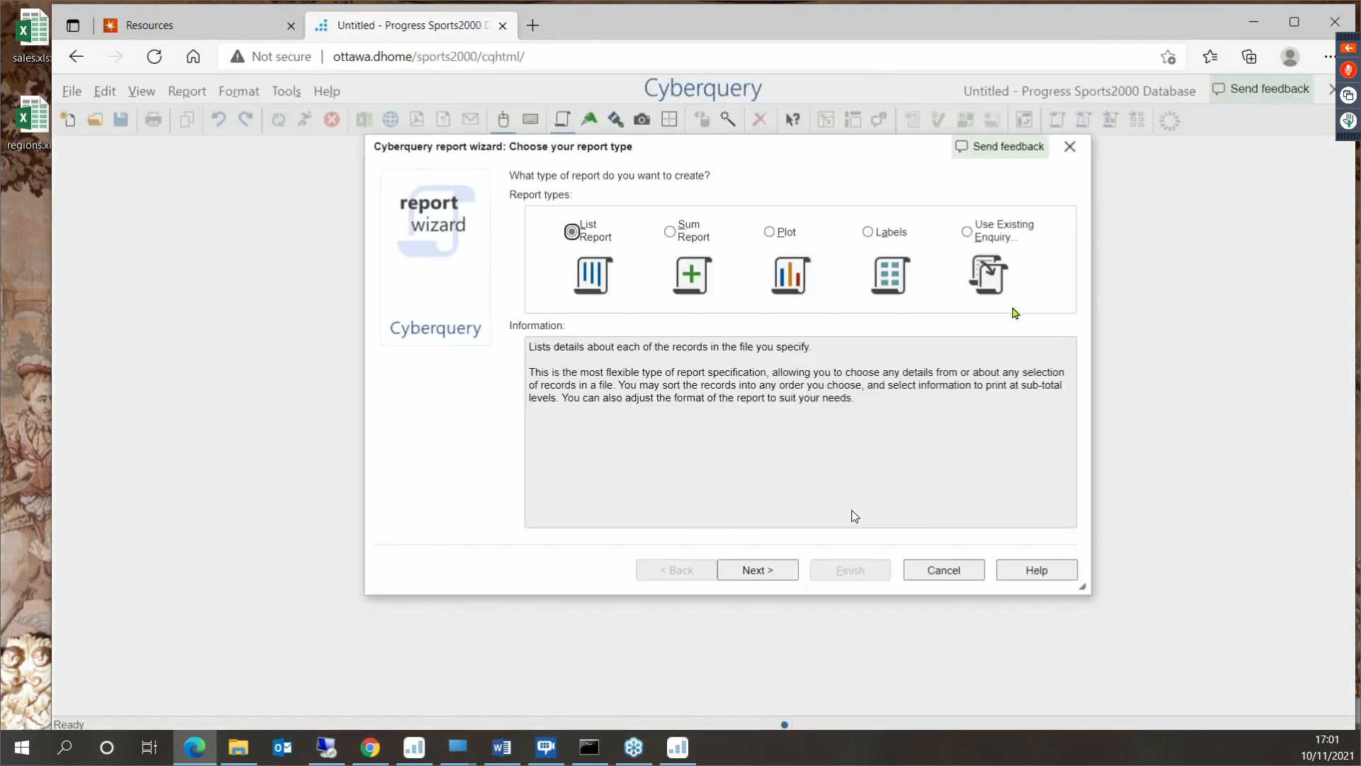
click(757, 569)
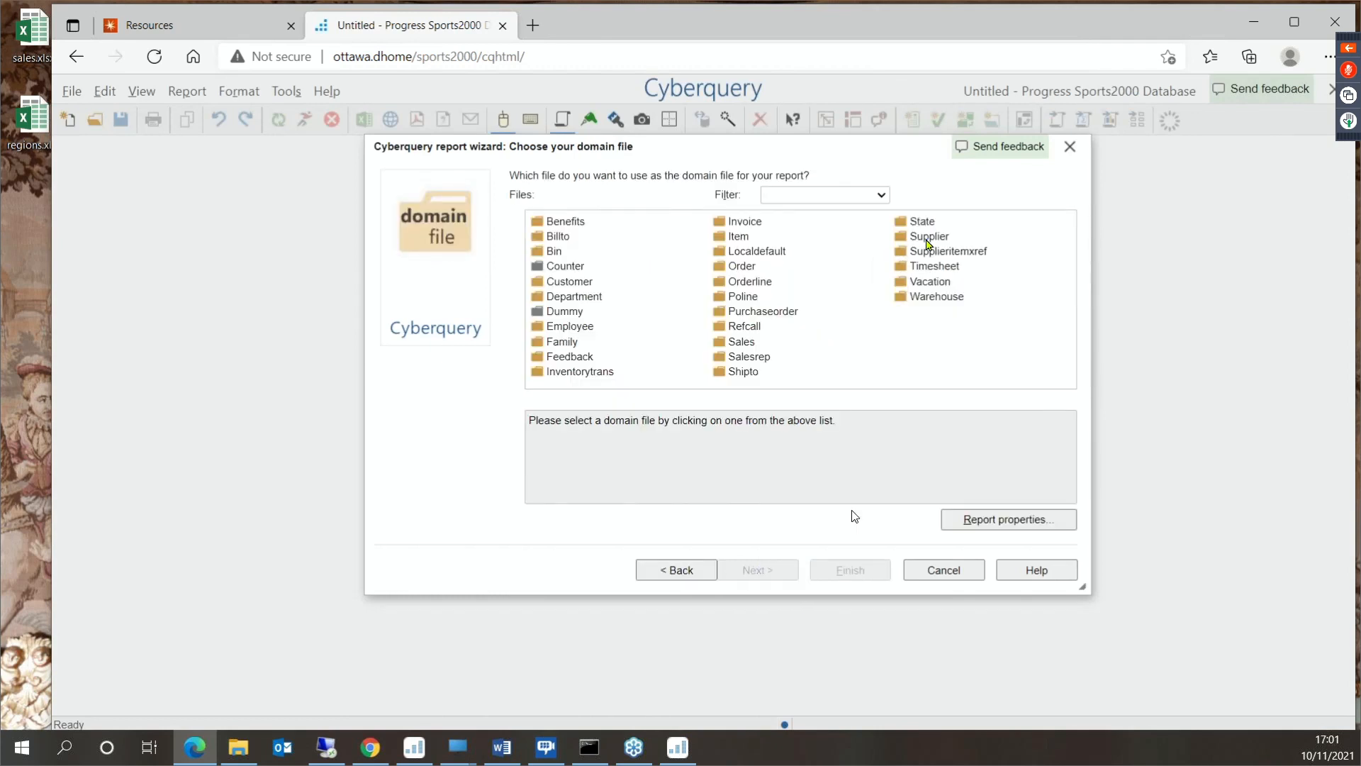
double_click(756, 345)
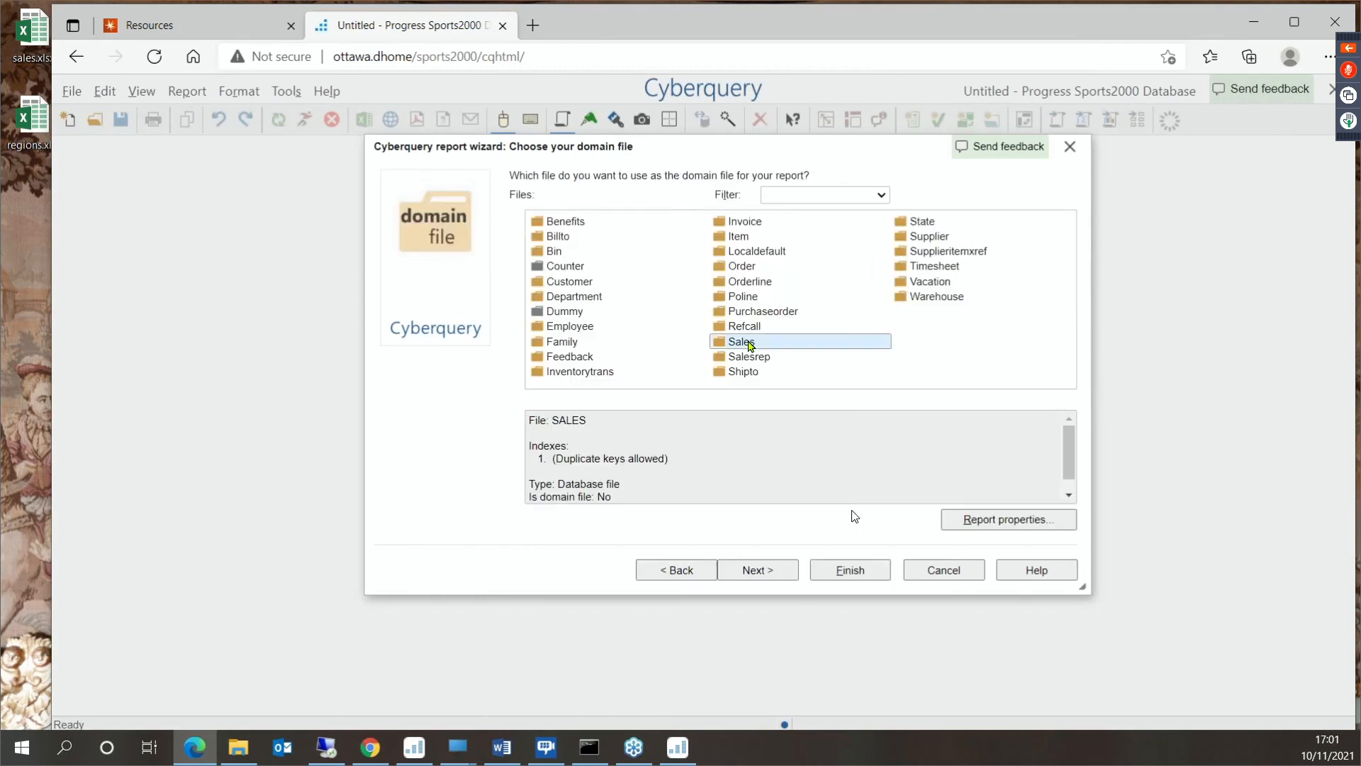
click(737, 434)
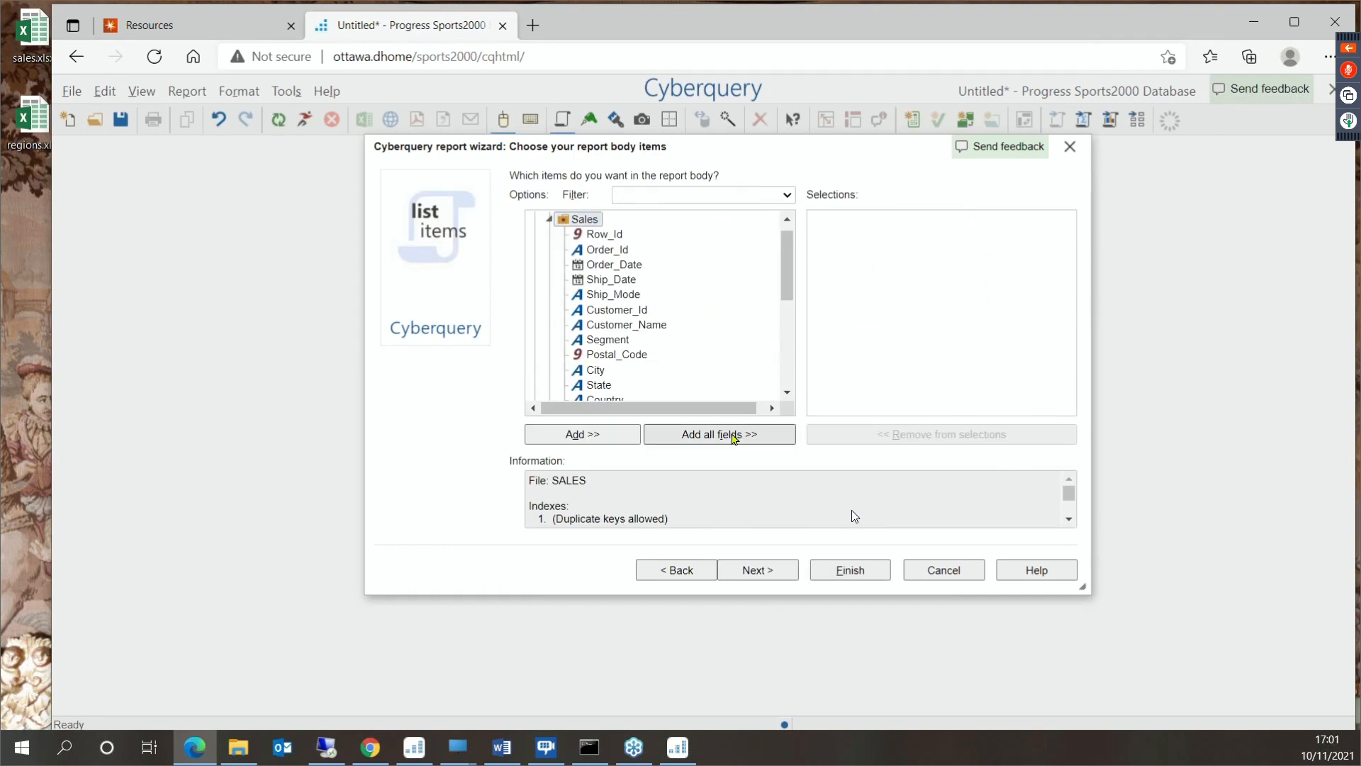
click(677, 319)
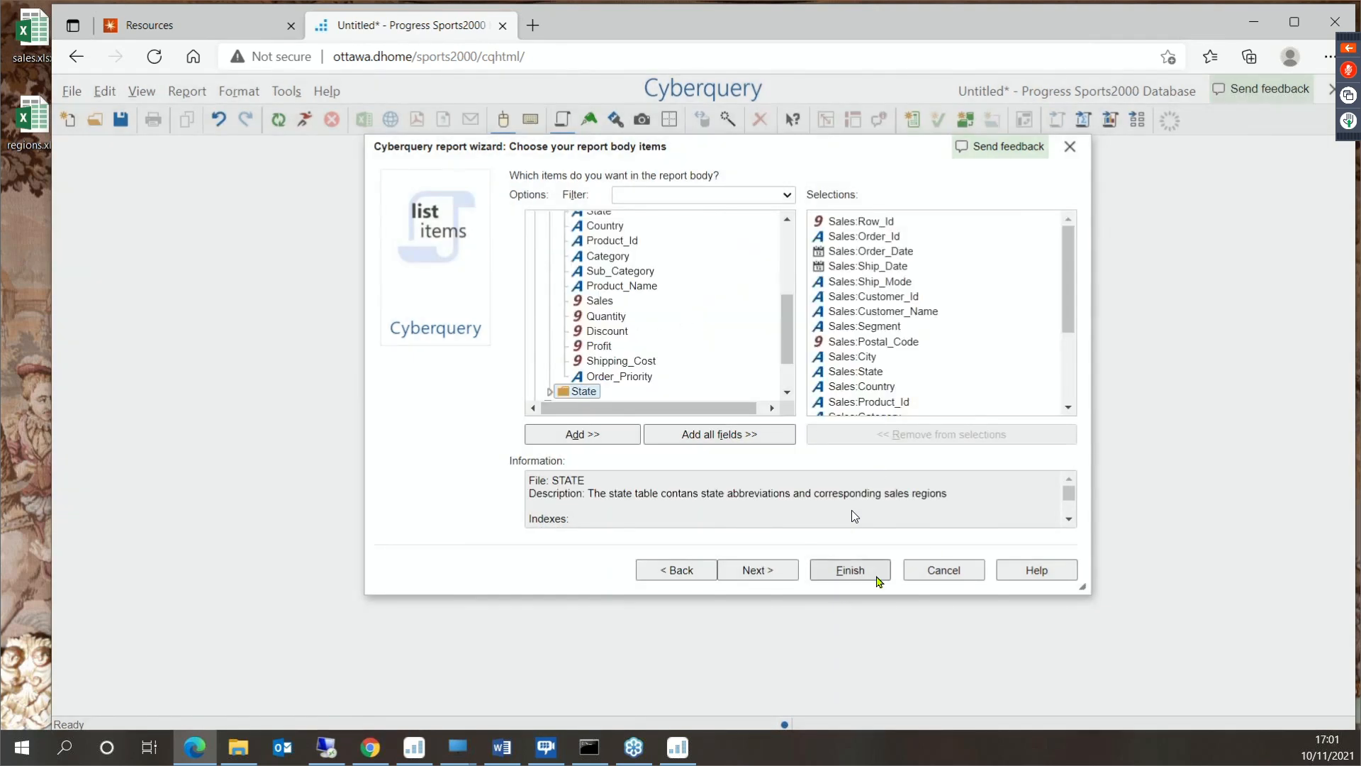
click(852, 571)
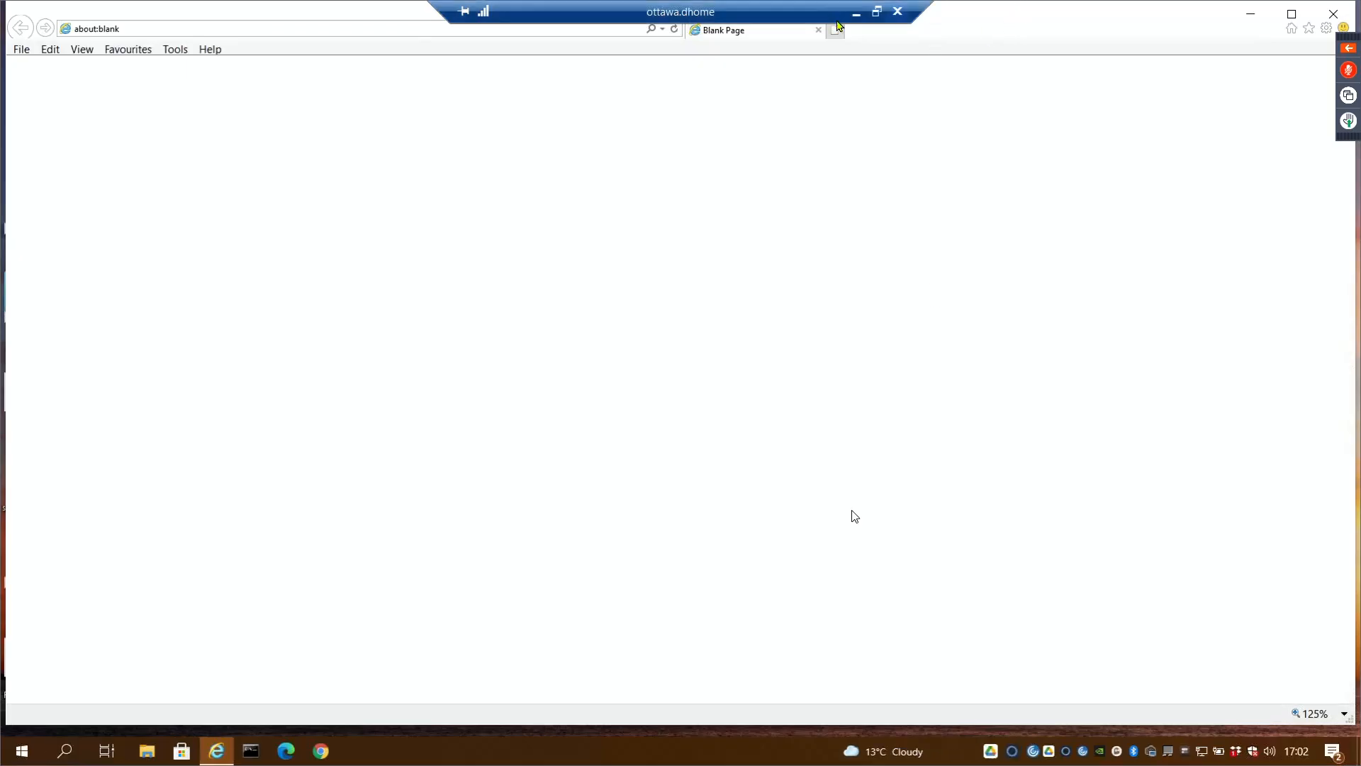
- Minimize the ottawa.dhome remote desktop session and return to the Cyberquery report in the browser
drag(809, 18, 1008, 19)
click(1074, 12)
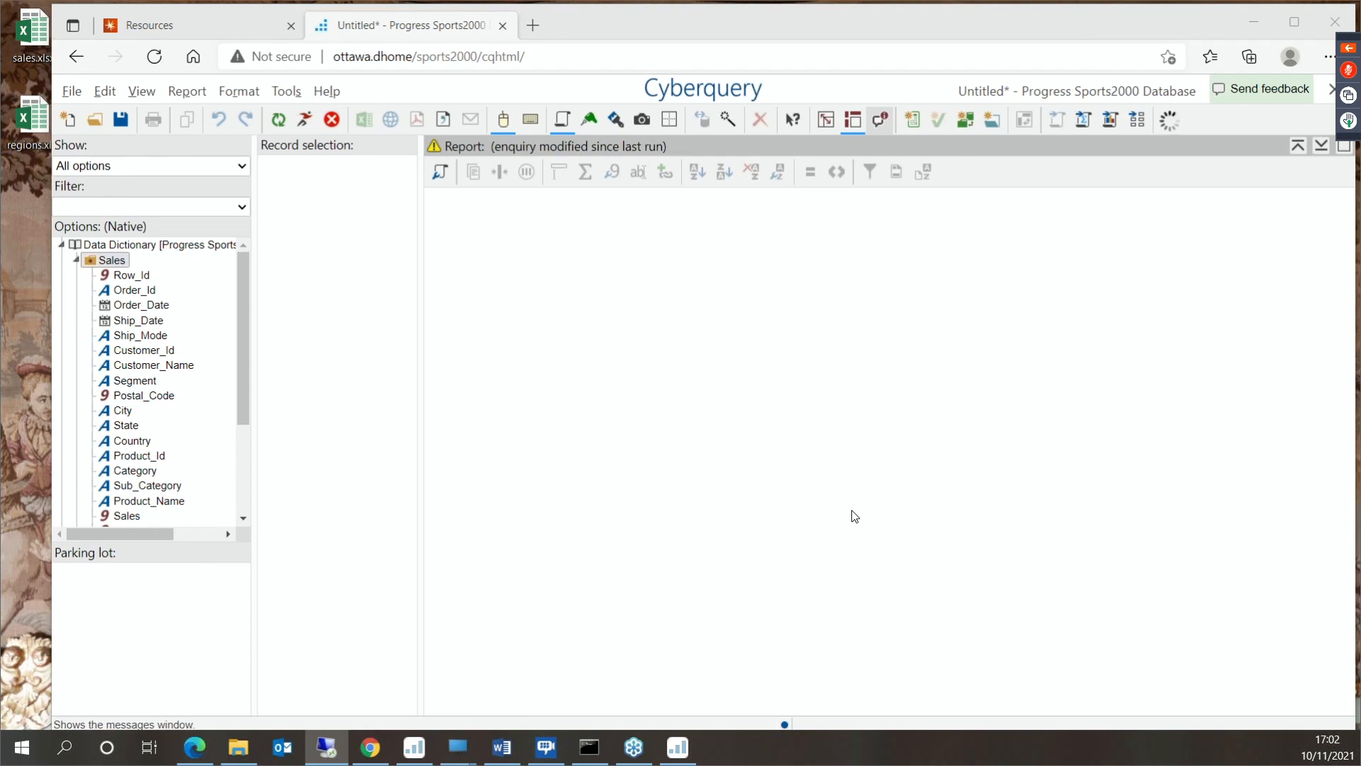
click(576, 227)
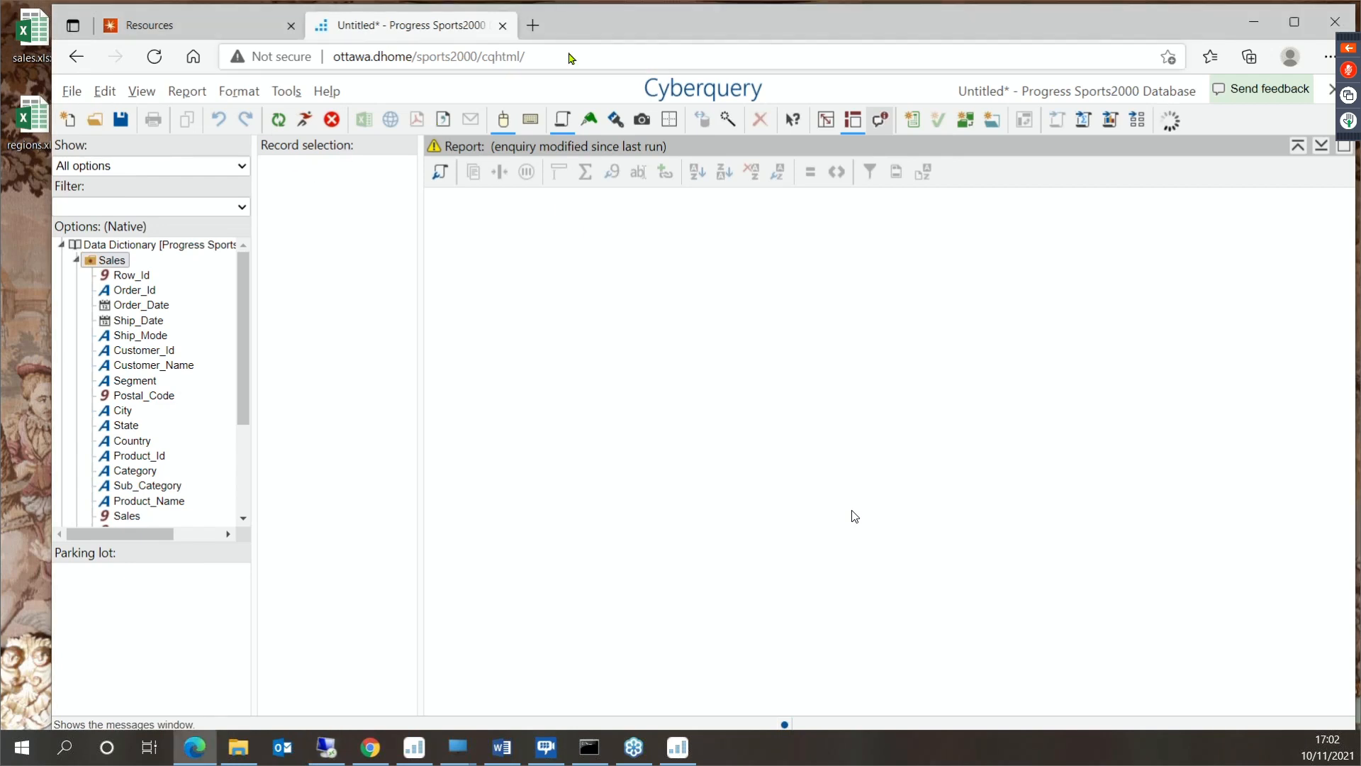
- Open ottawa.dhome/applications in a new browser tab and close the tab with the unsaved Sports2000 Database report
click(526, 27)
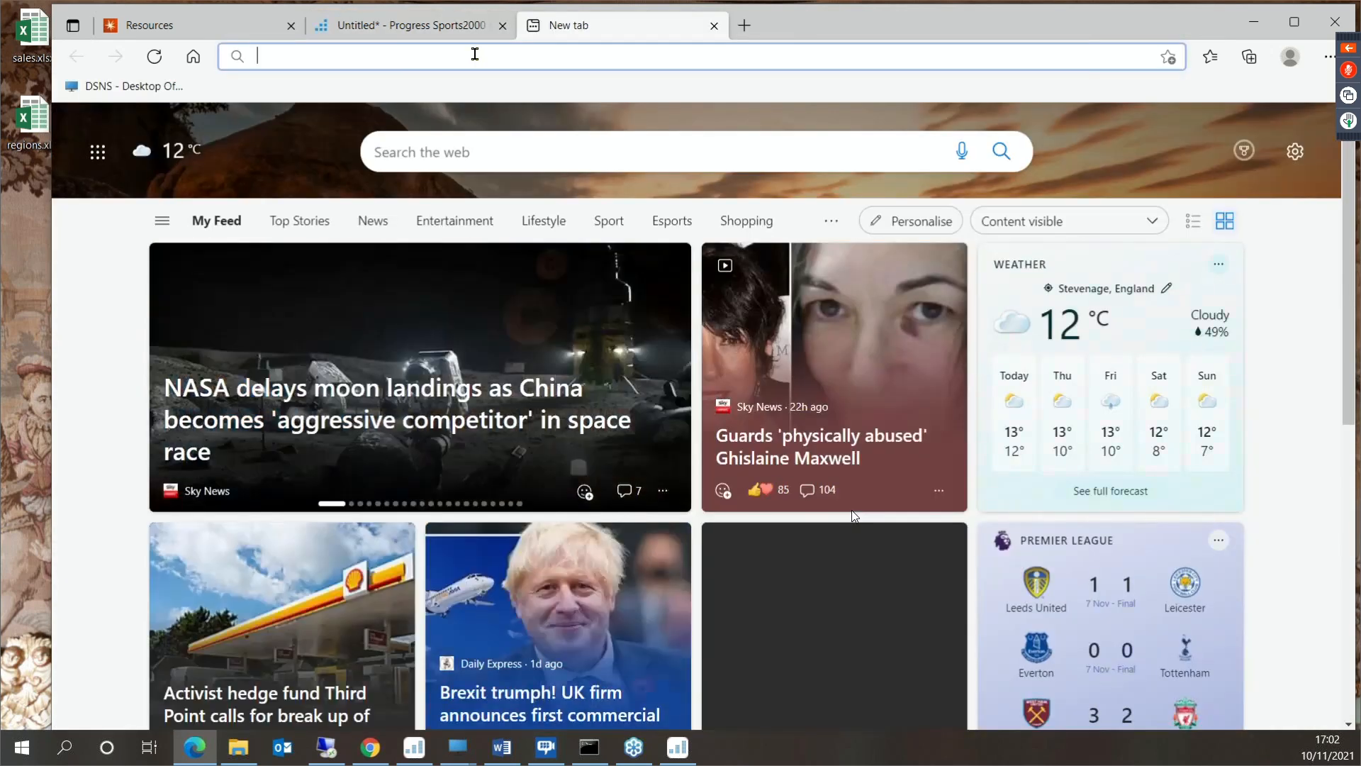
text(ottawa.dhome/applications)
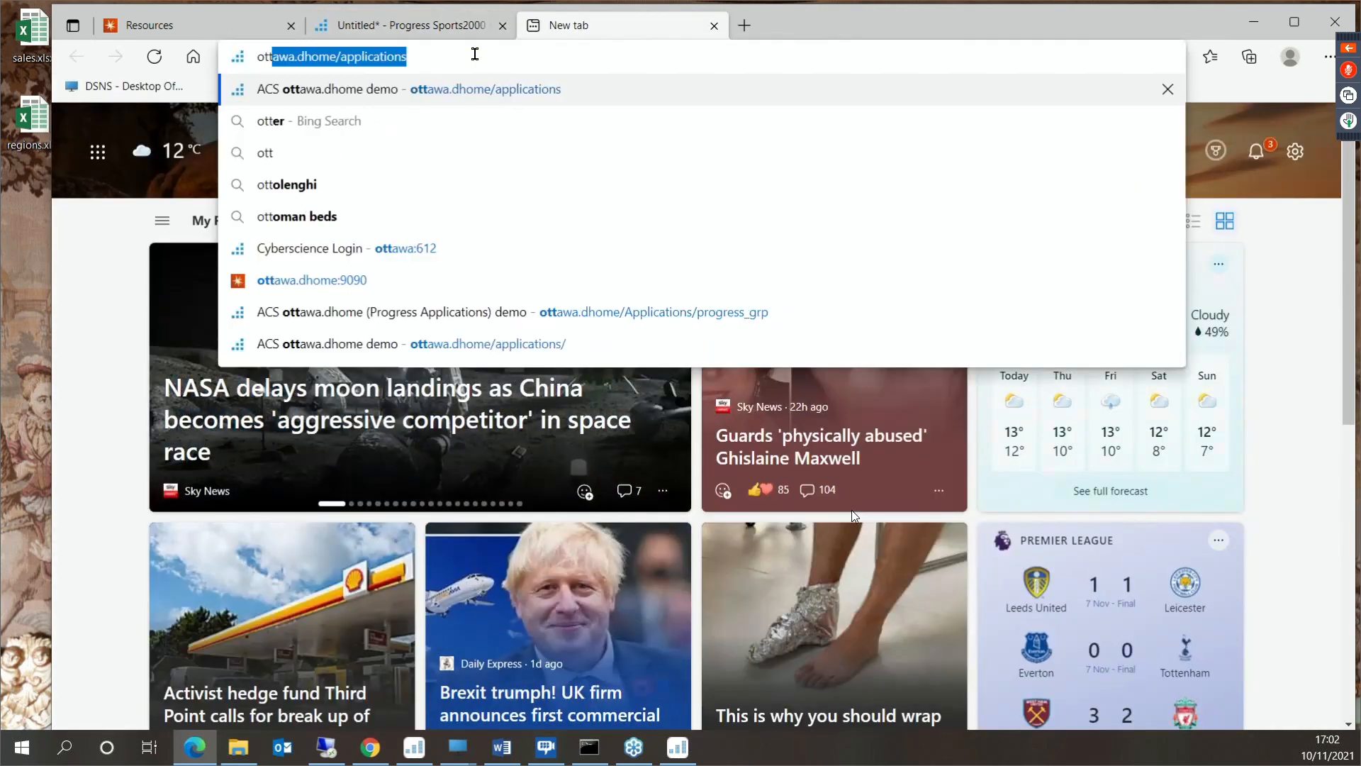
key(Return)
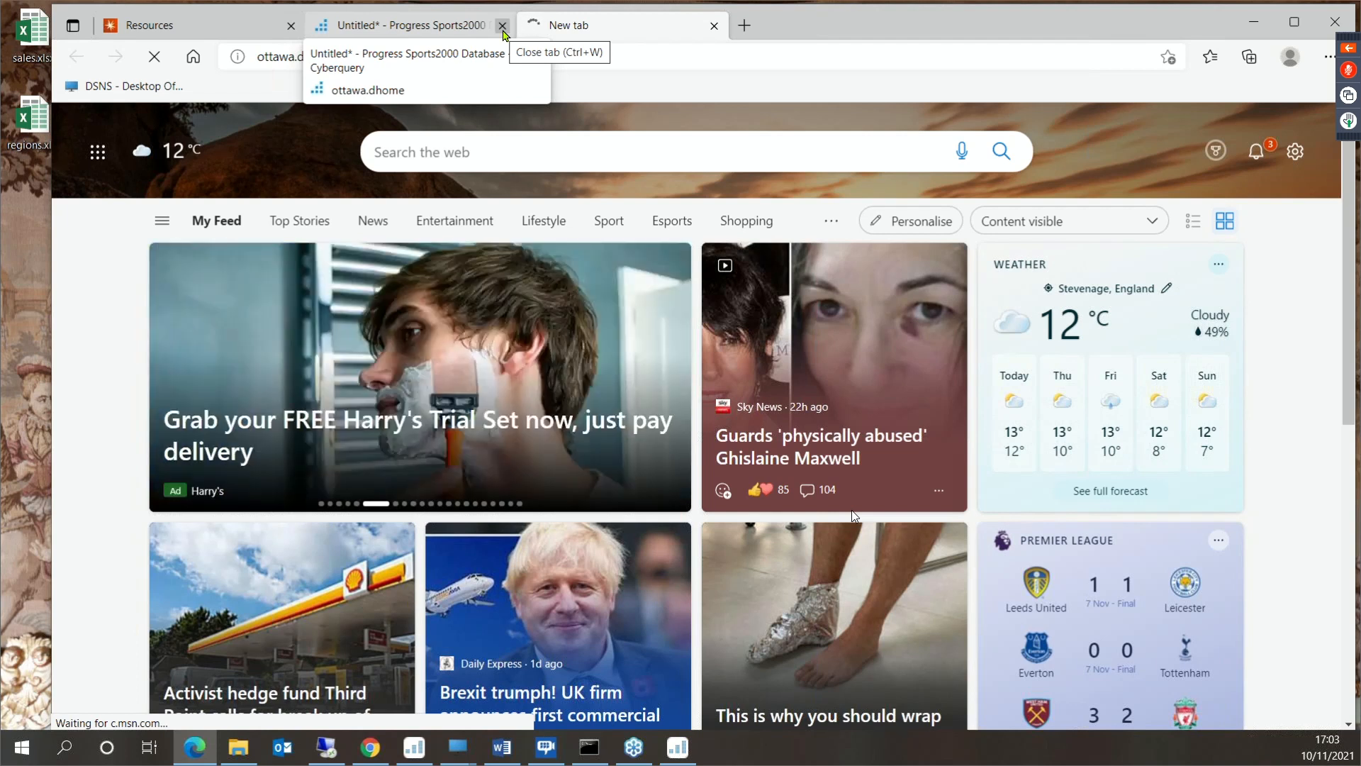
click(502, 26)
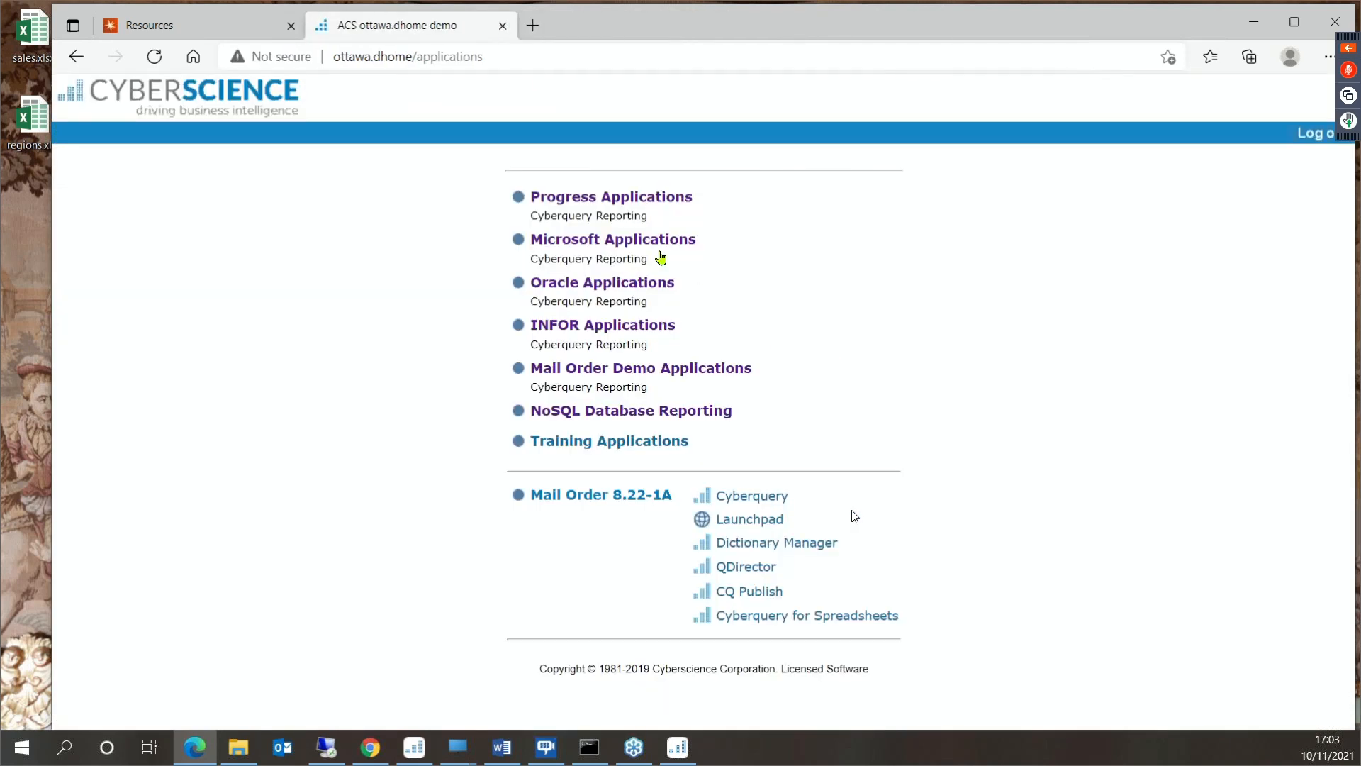
- Start Cyberquery HTML for Progress Sports2000 Snapshot (QDB) and load sales.xlsx from the desktop for import, accepting the preview warning
click(609, 197)
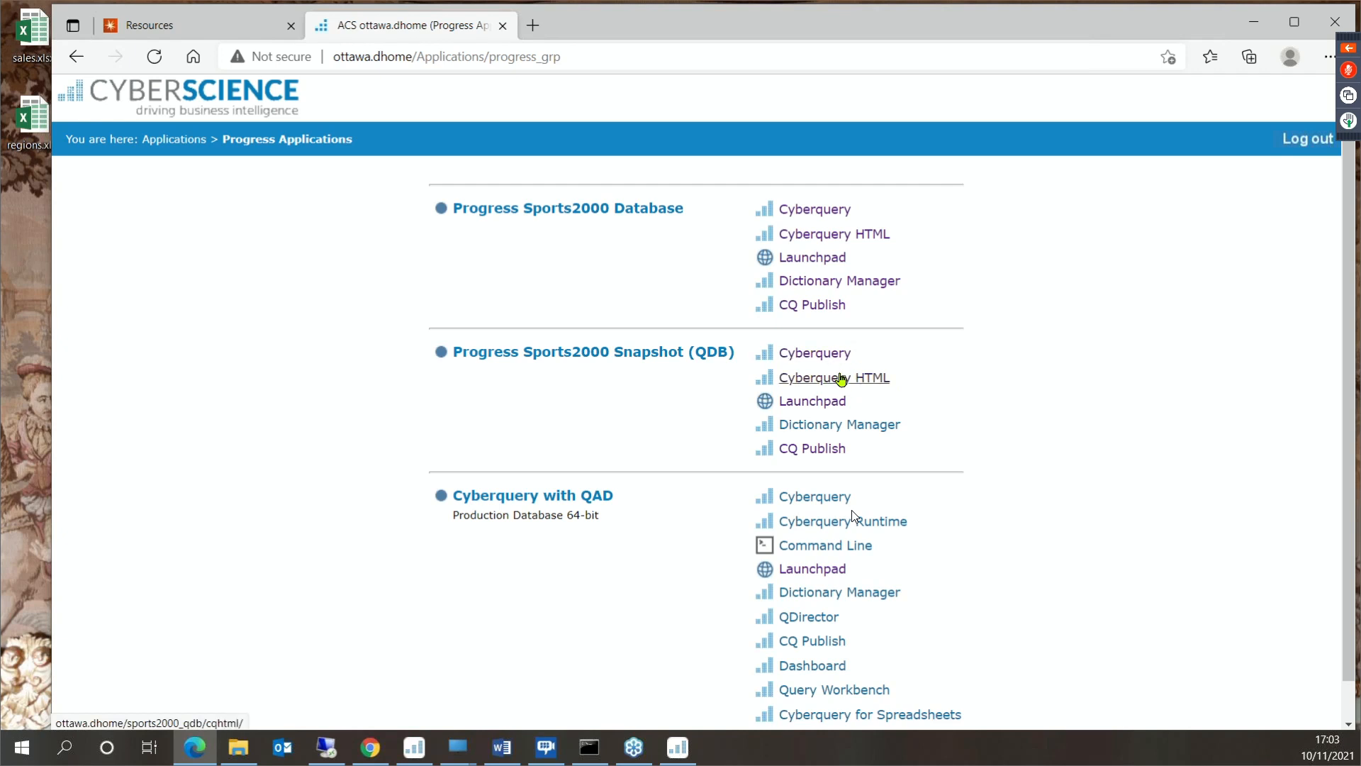
click(840, 378)
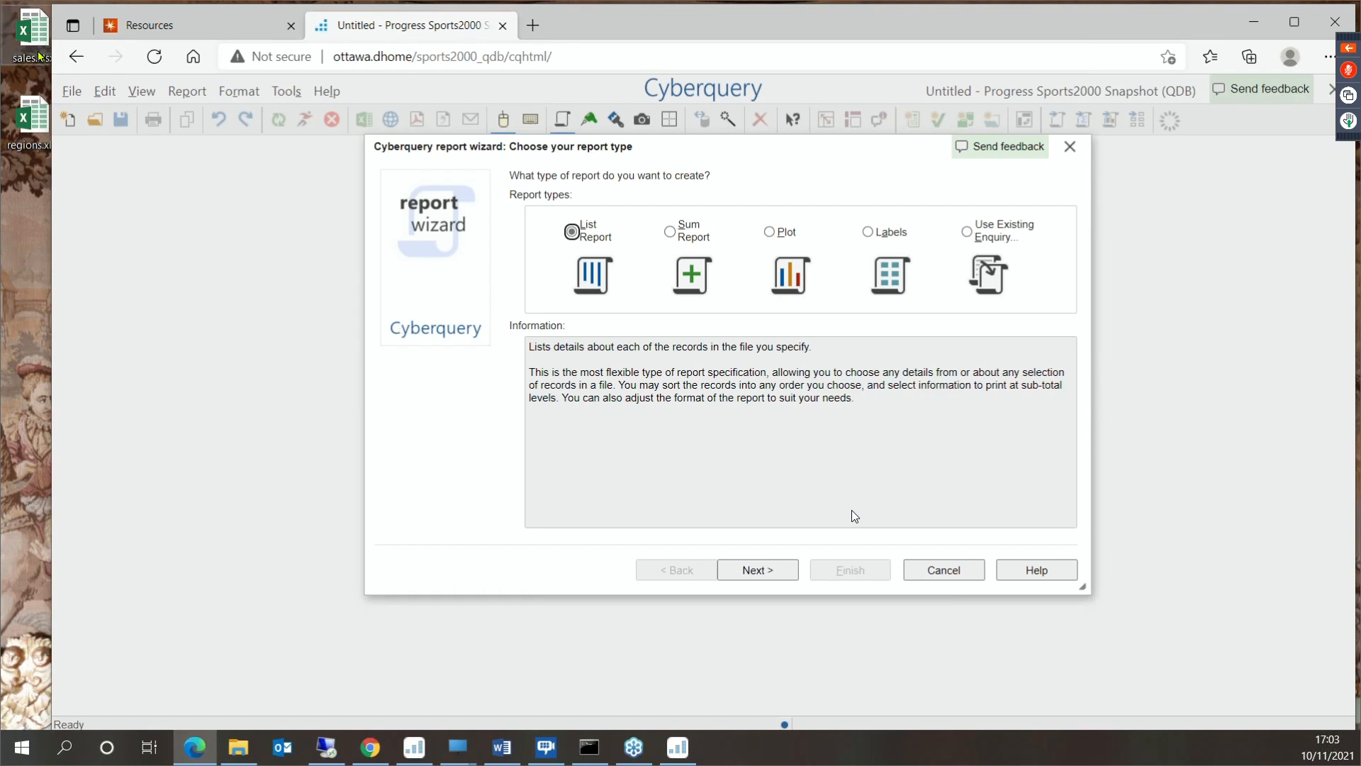
drag(31, 52, 699, 355)
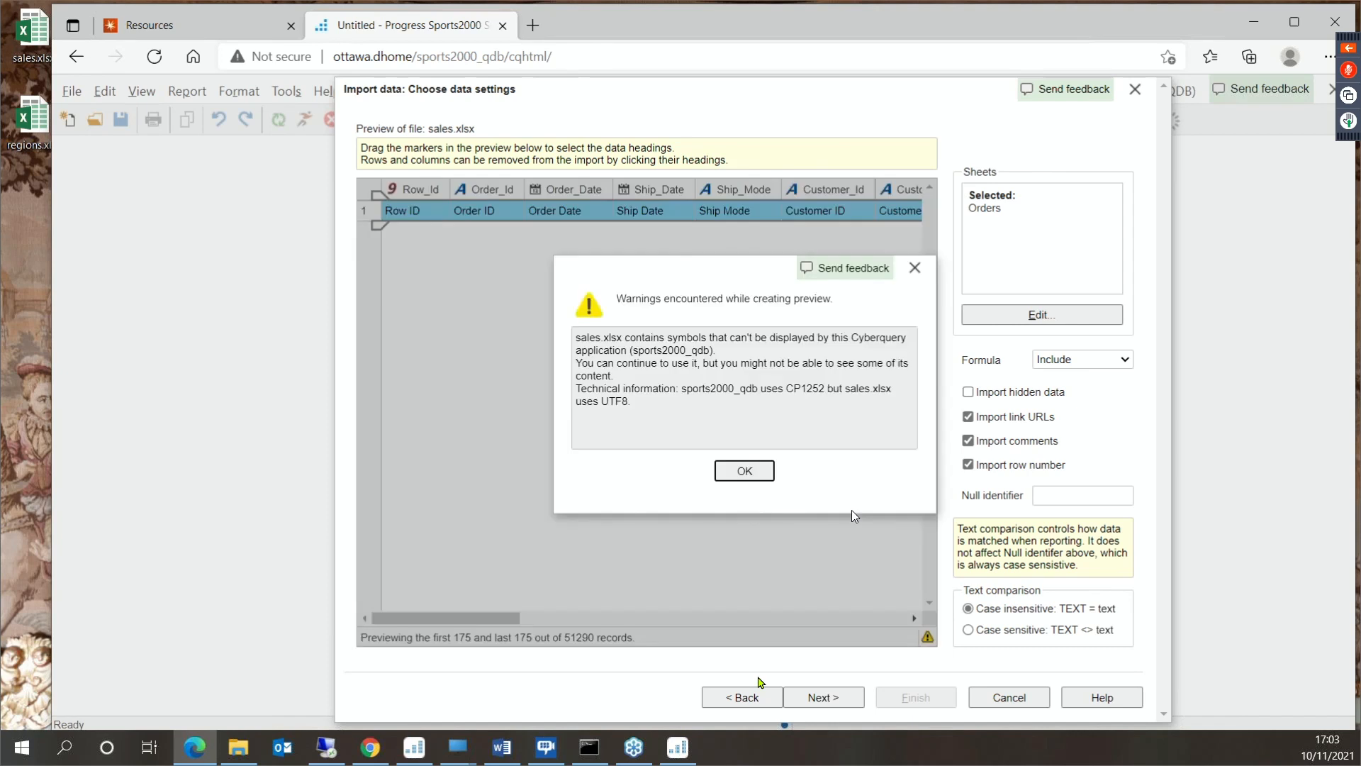
click(750, 469)
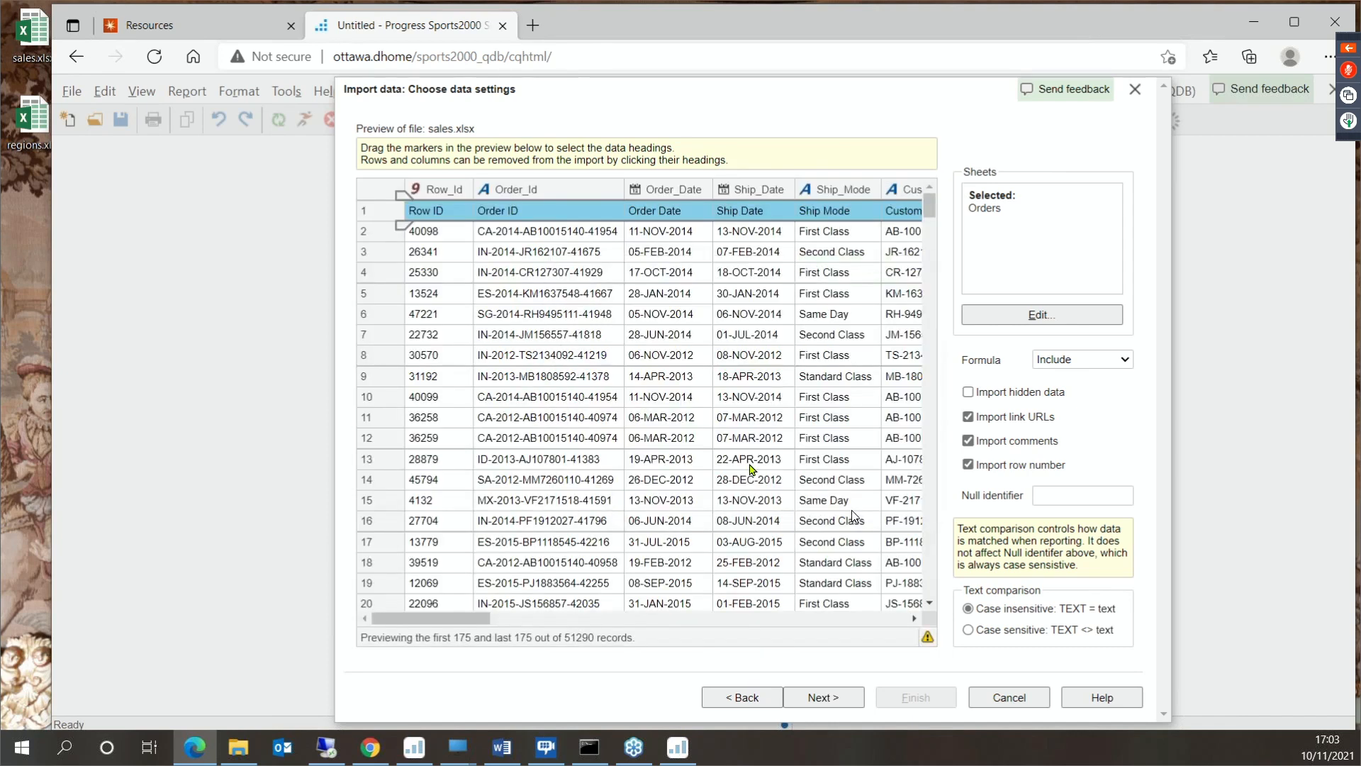
- Check the remaining columns of sales.xlsx and import it as the shared QDB sales.hf with a LIST enquiry
drag(484, 618, 944, 631)
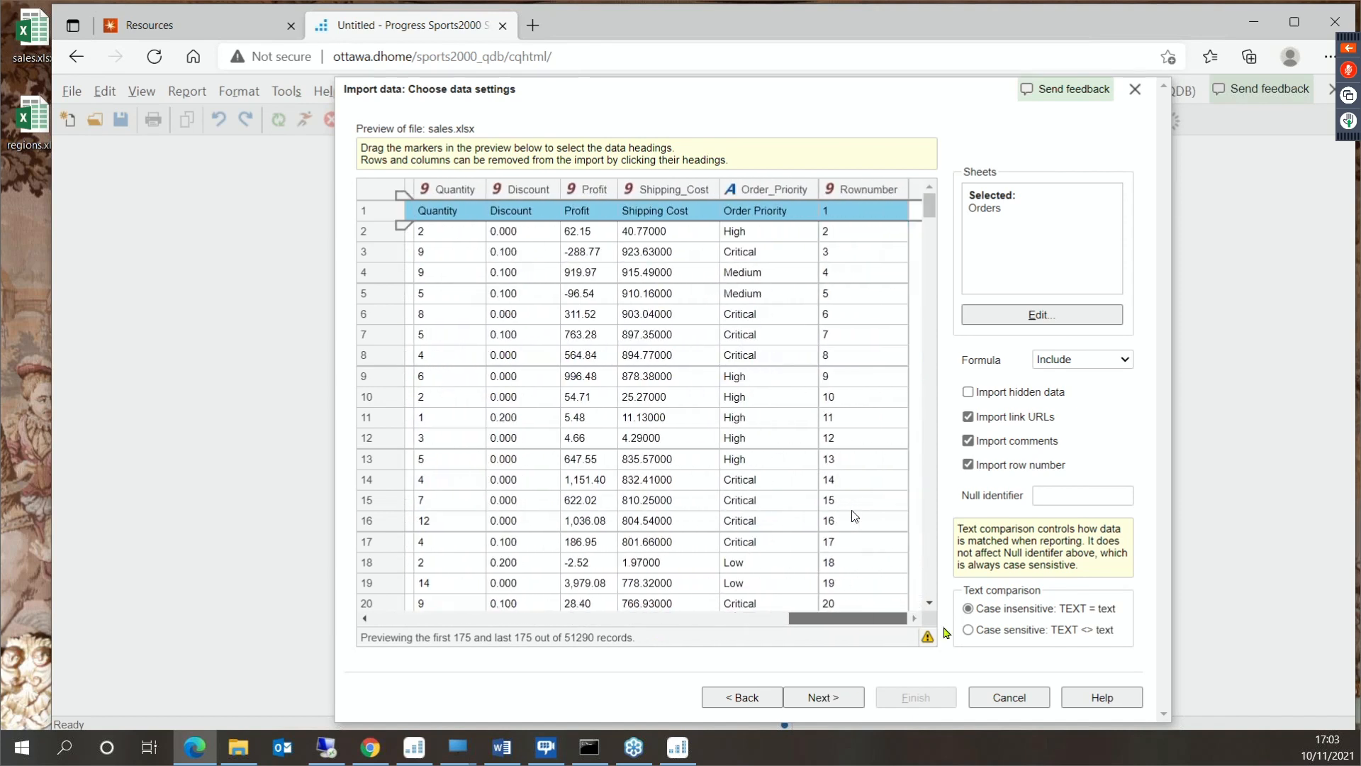
click(843, 698)
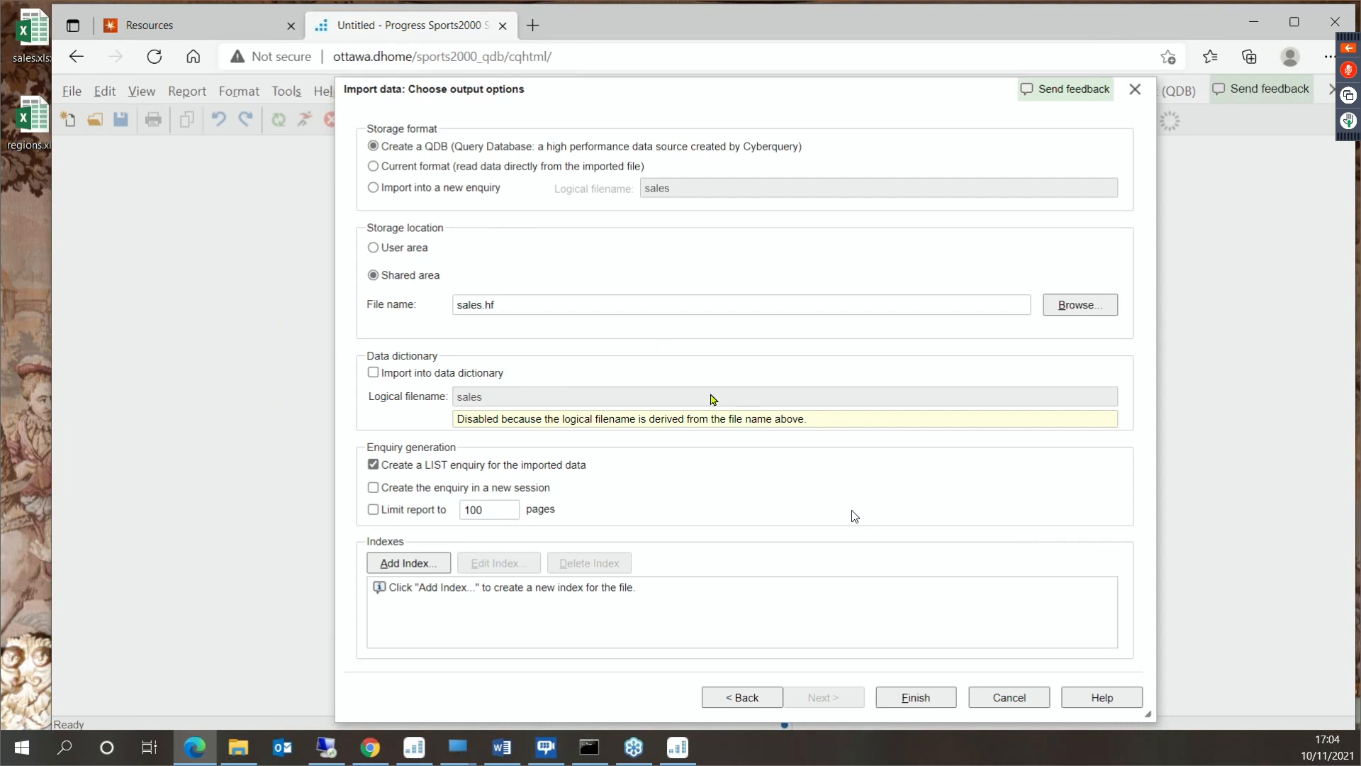
click(914, 698)
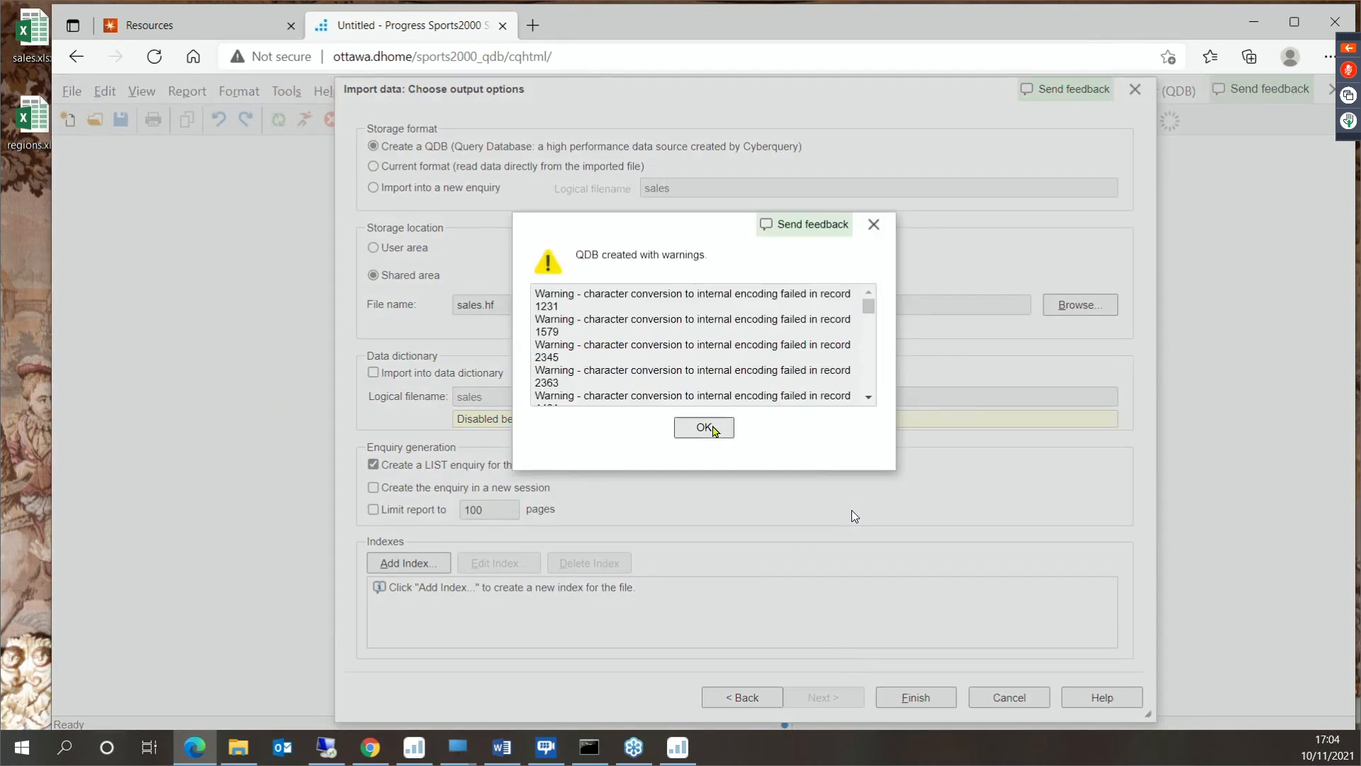
click(712, 427)
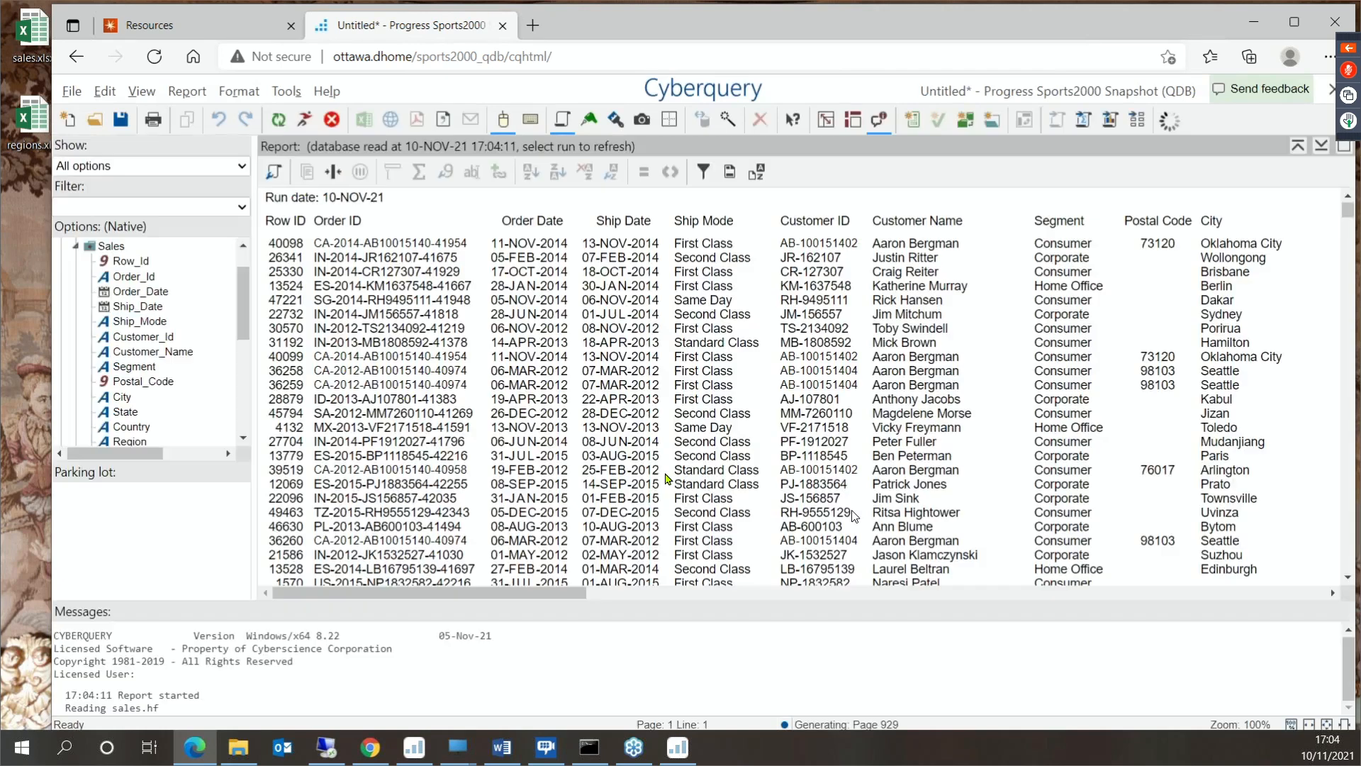
- Select the Country and Sales columns of the list report and convert it to a sum report in the same window
drag(535, 596, 583, 588)
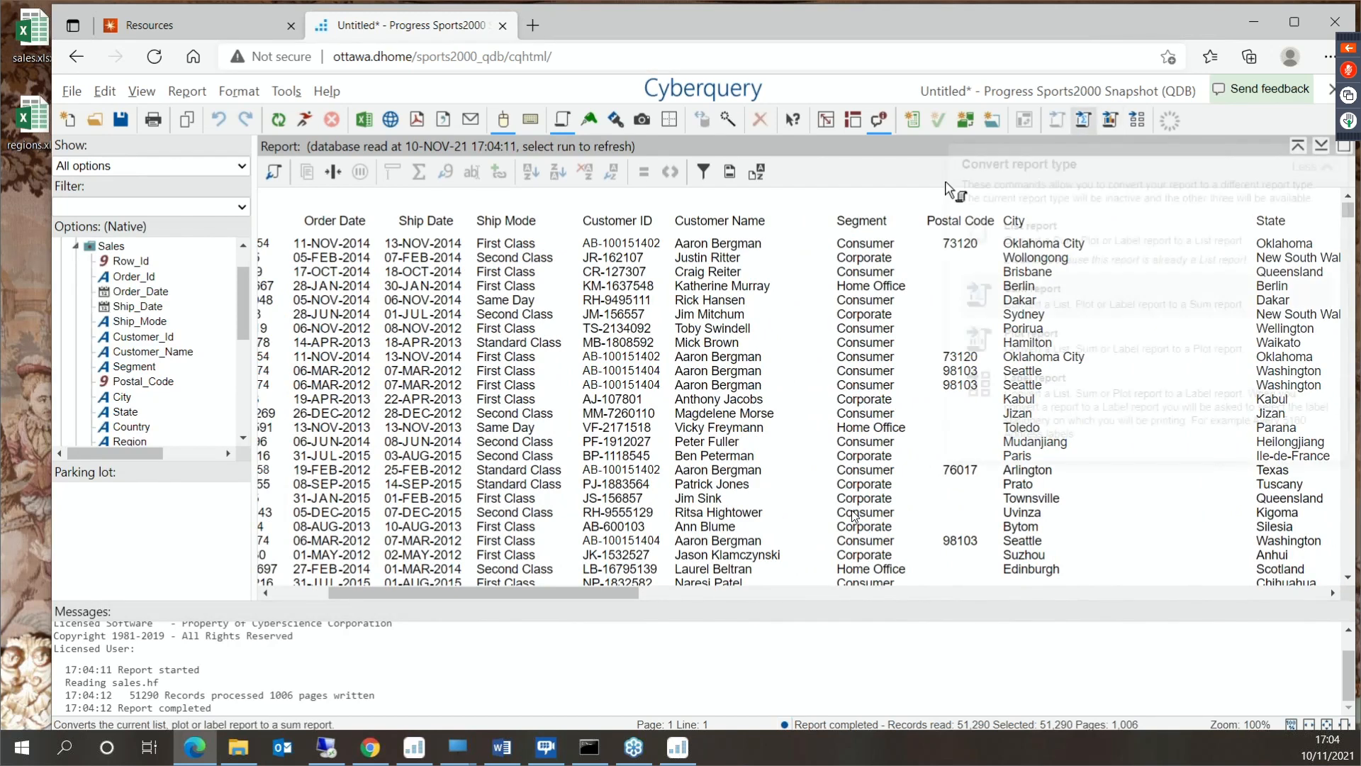
drag(603, 590, 717, 597)
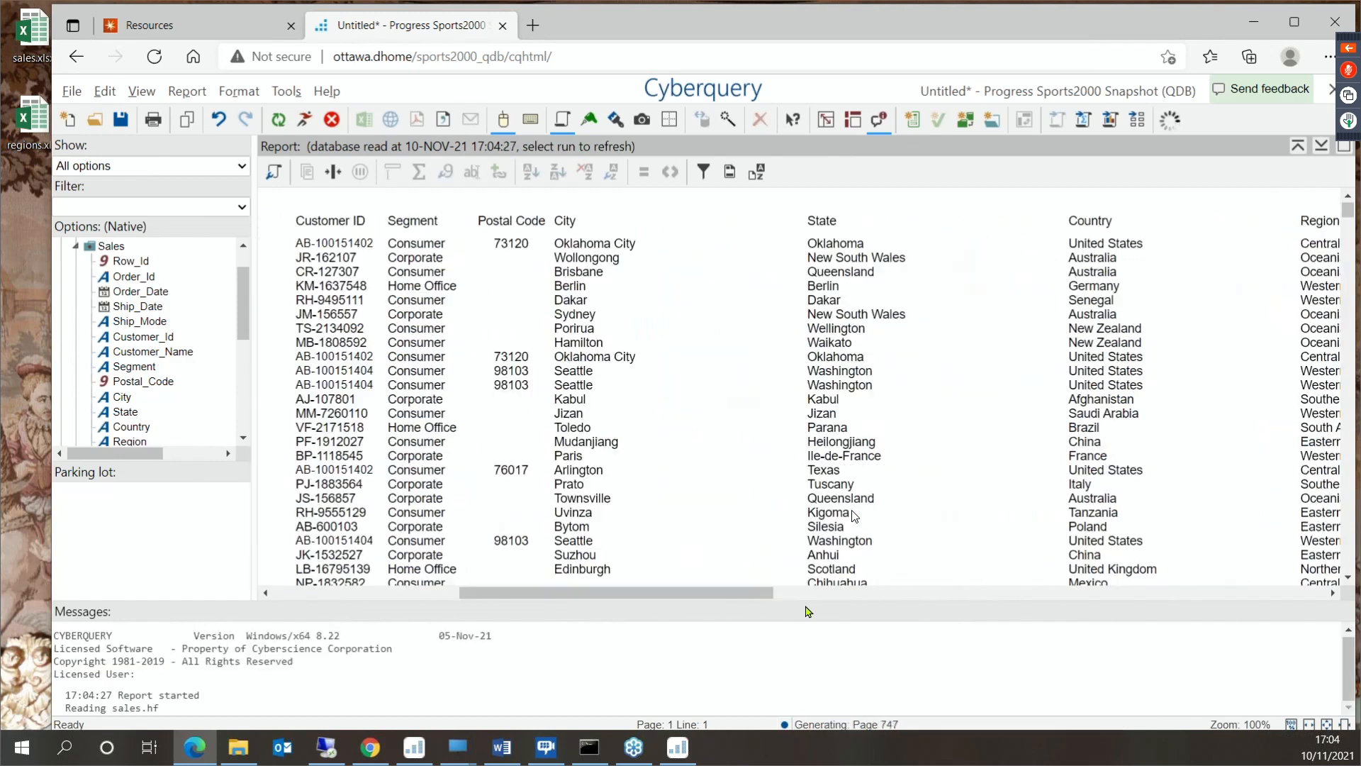
click(1123, 384)
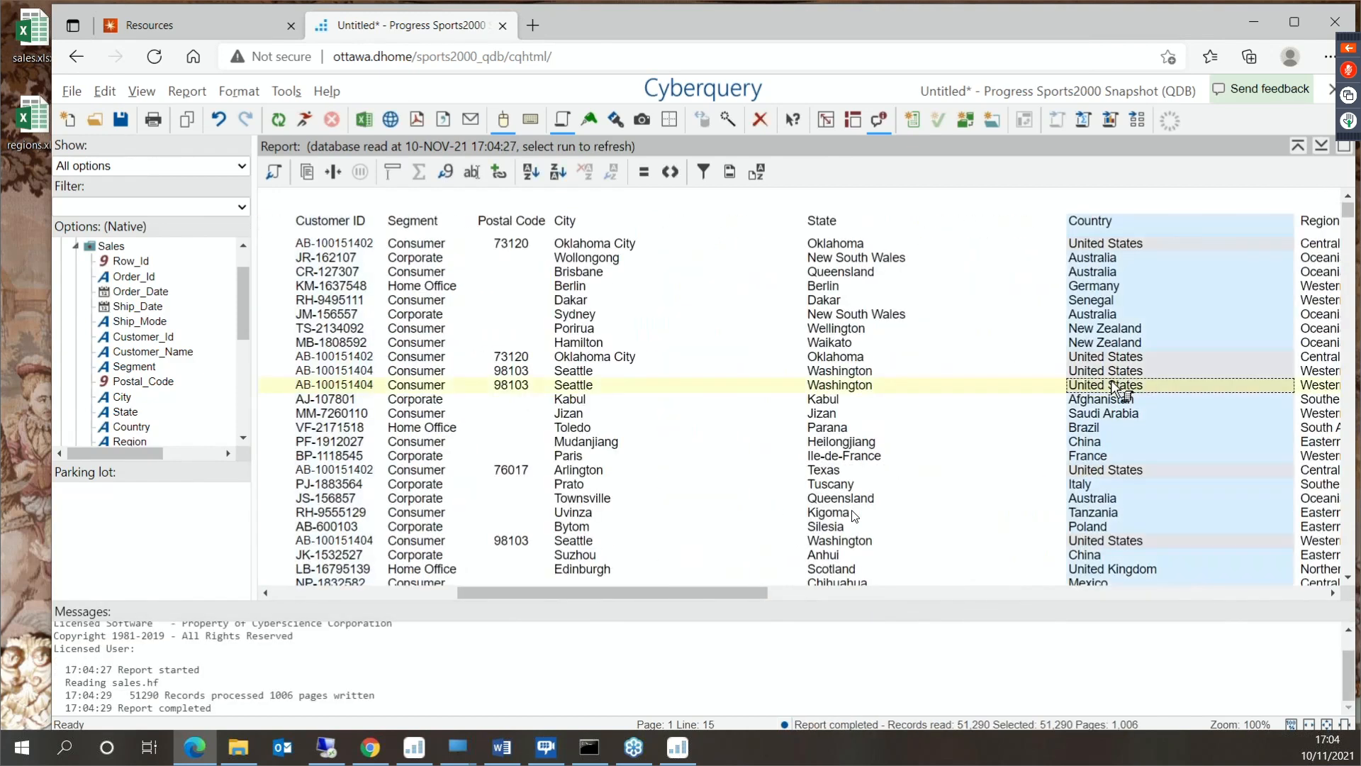
drag(729, 599, 1207, 588)
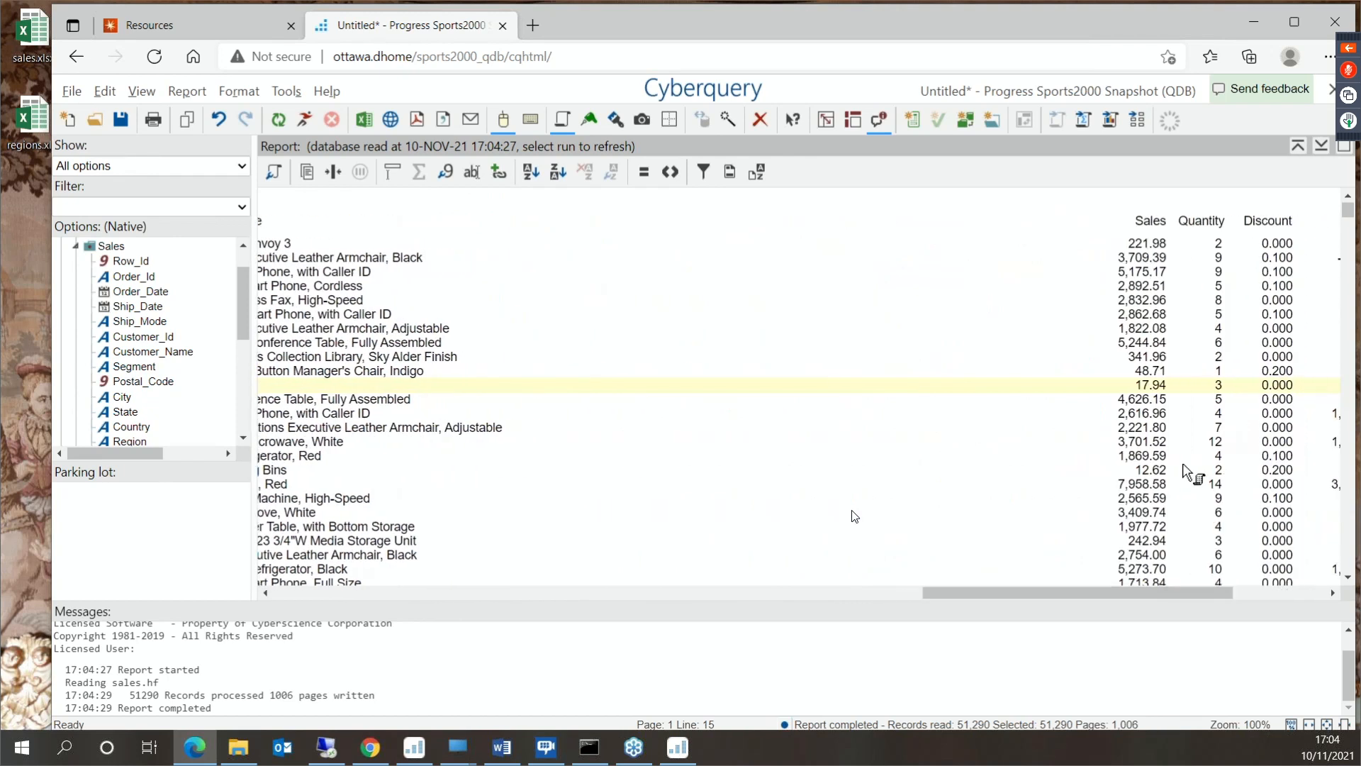
click(1162, 412)
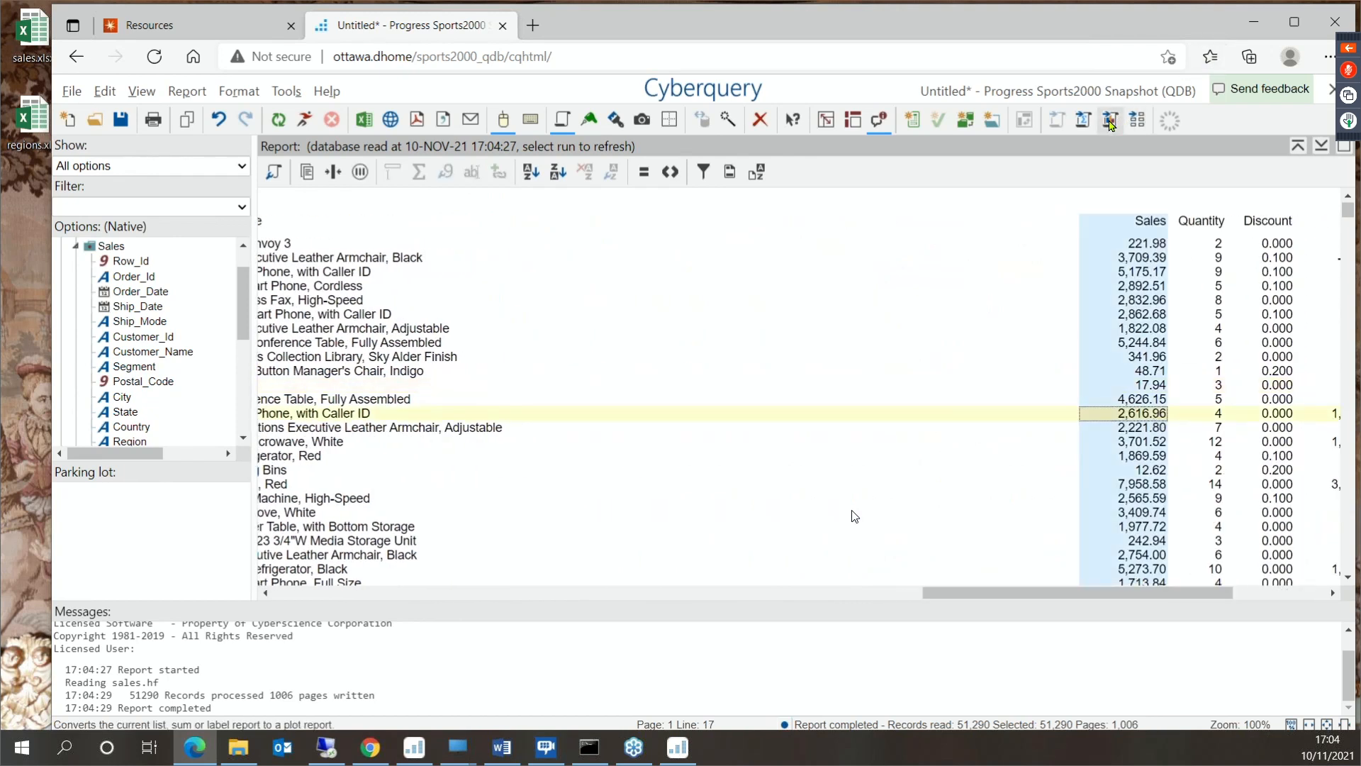
click(1084, 126)
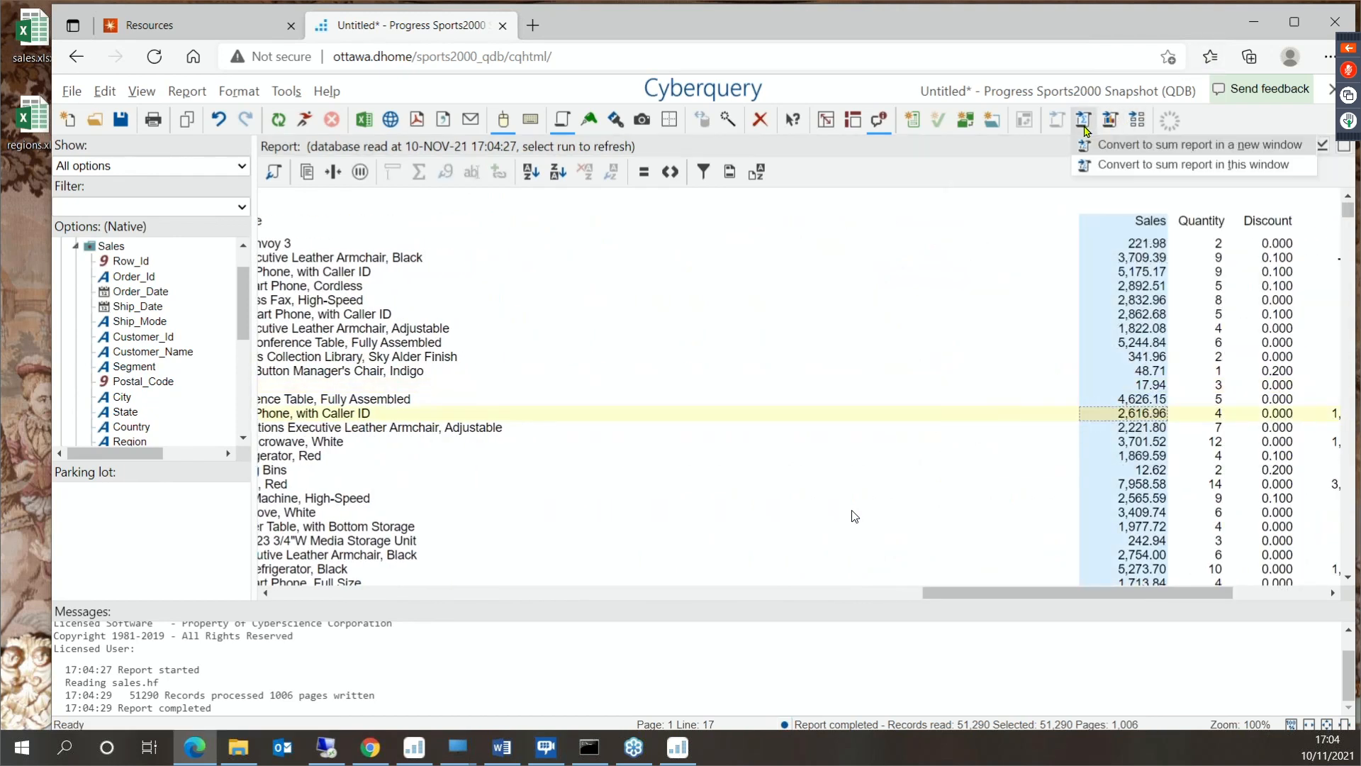
click(1116, 165)
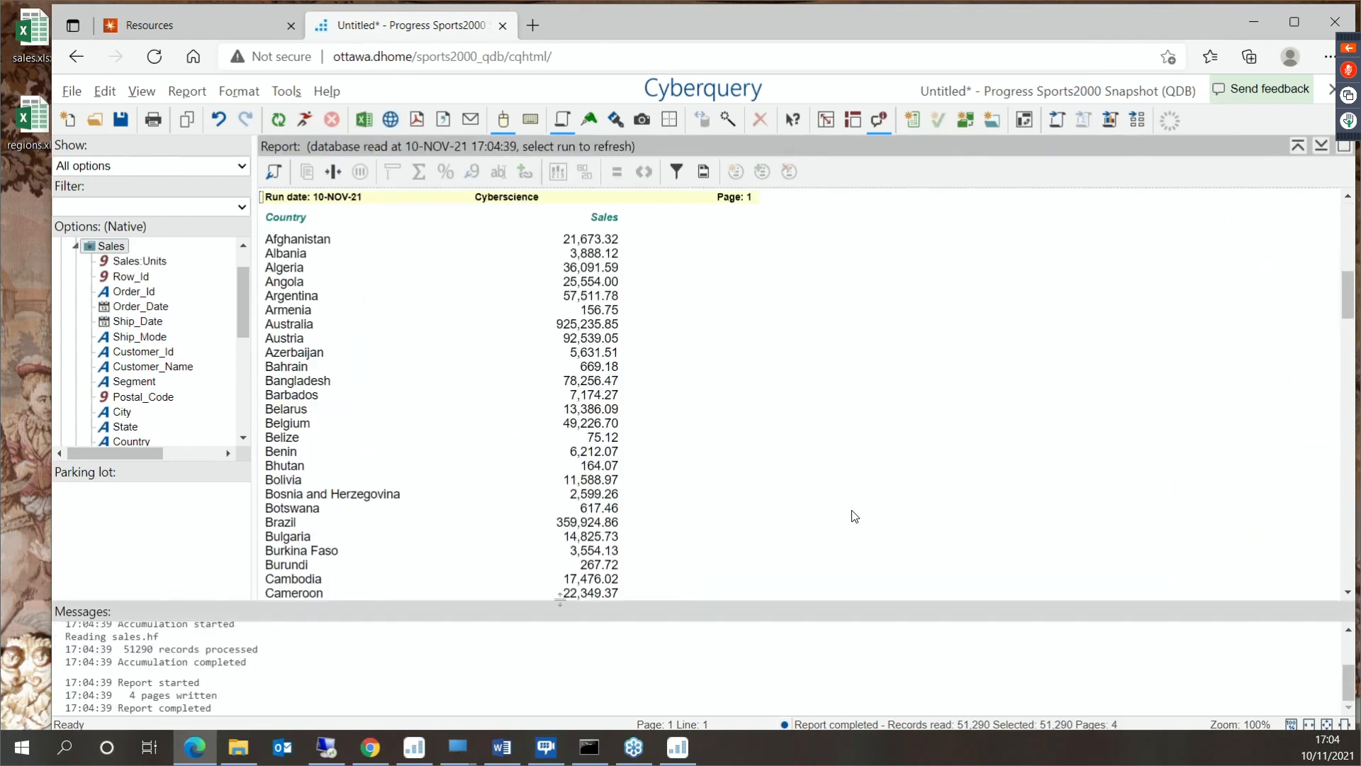
- Regroup the sum report by Region in place of Country, and add Country as the second grouping level
scroll(567, 418, down, 3)
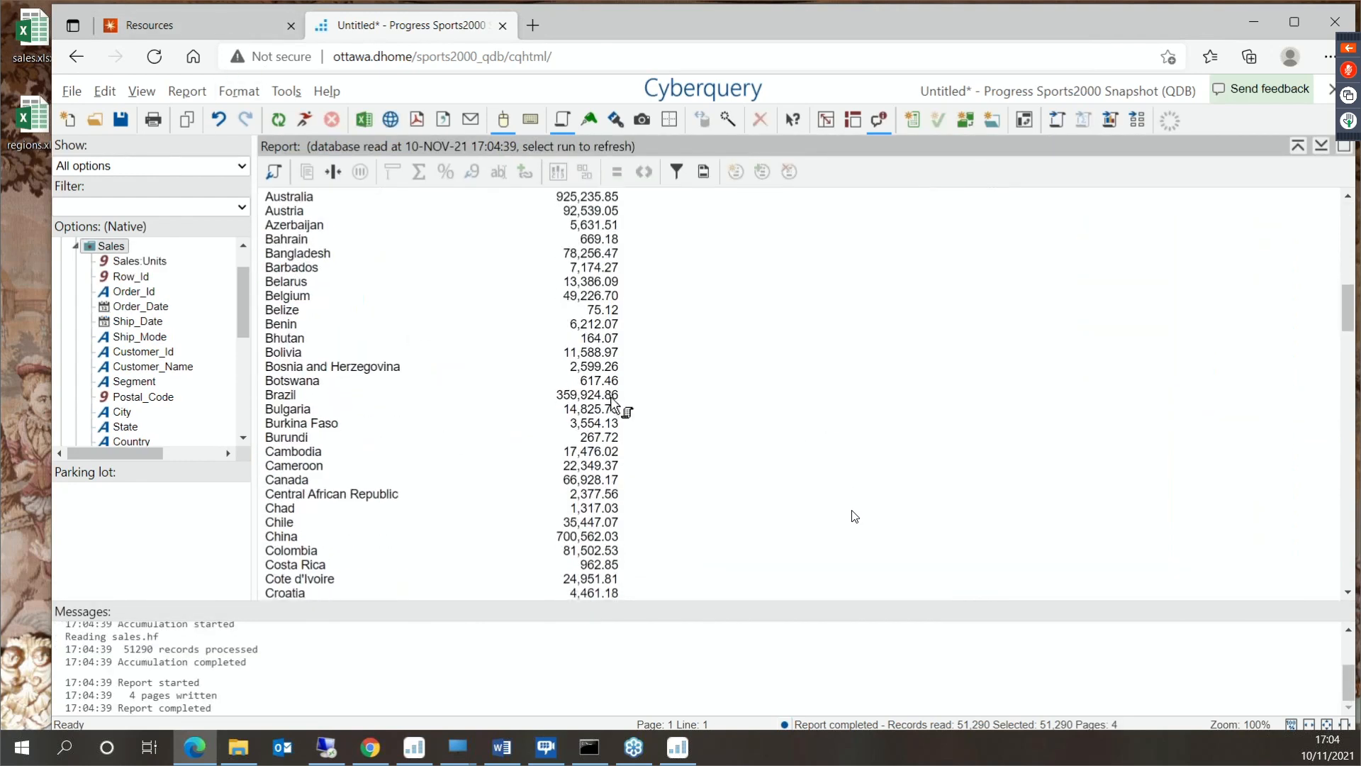
scroll(611, 402, down, 20)
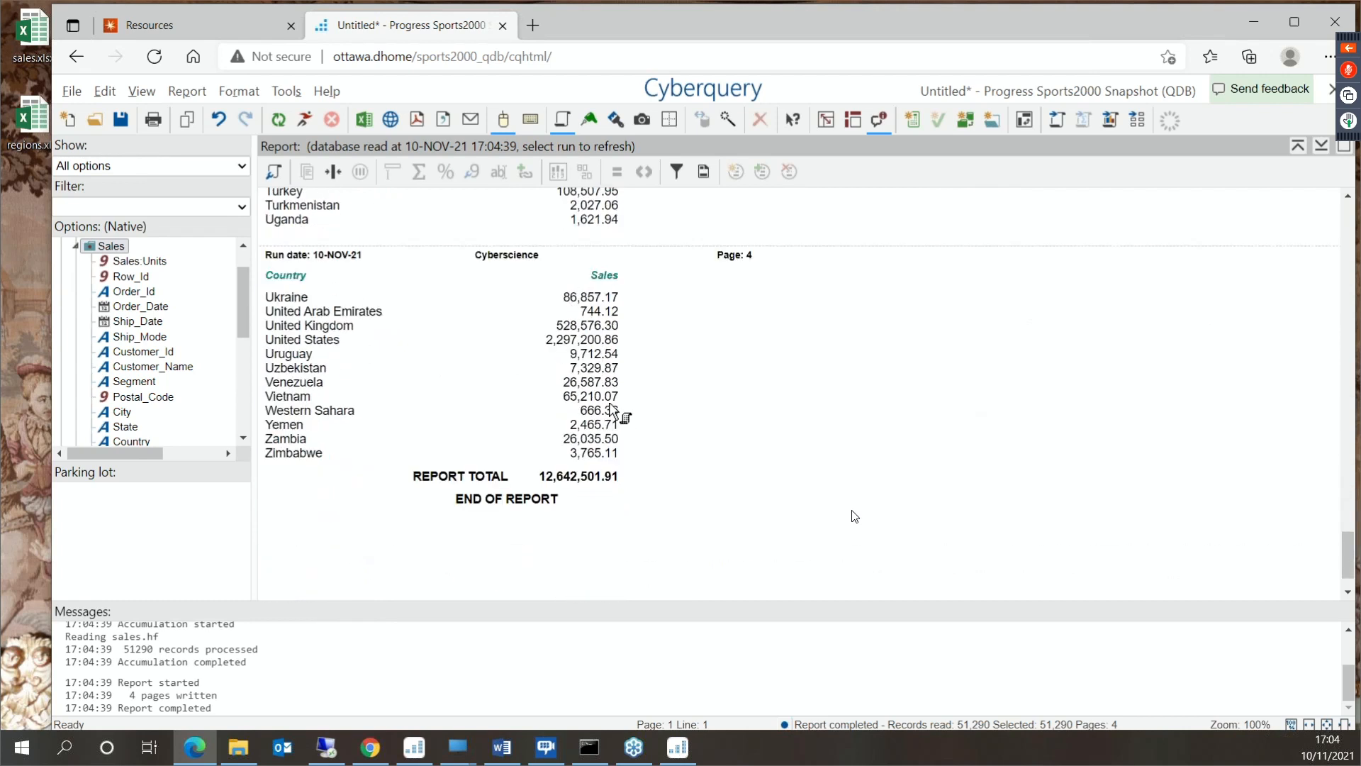
scroll(611, 409, up, 20)
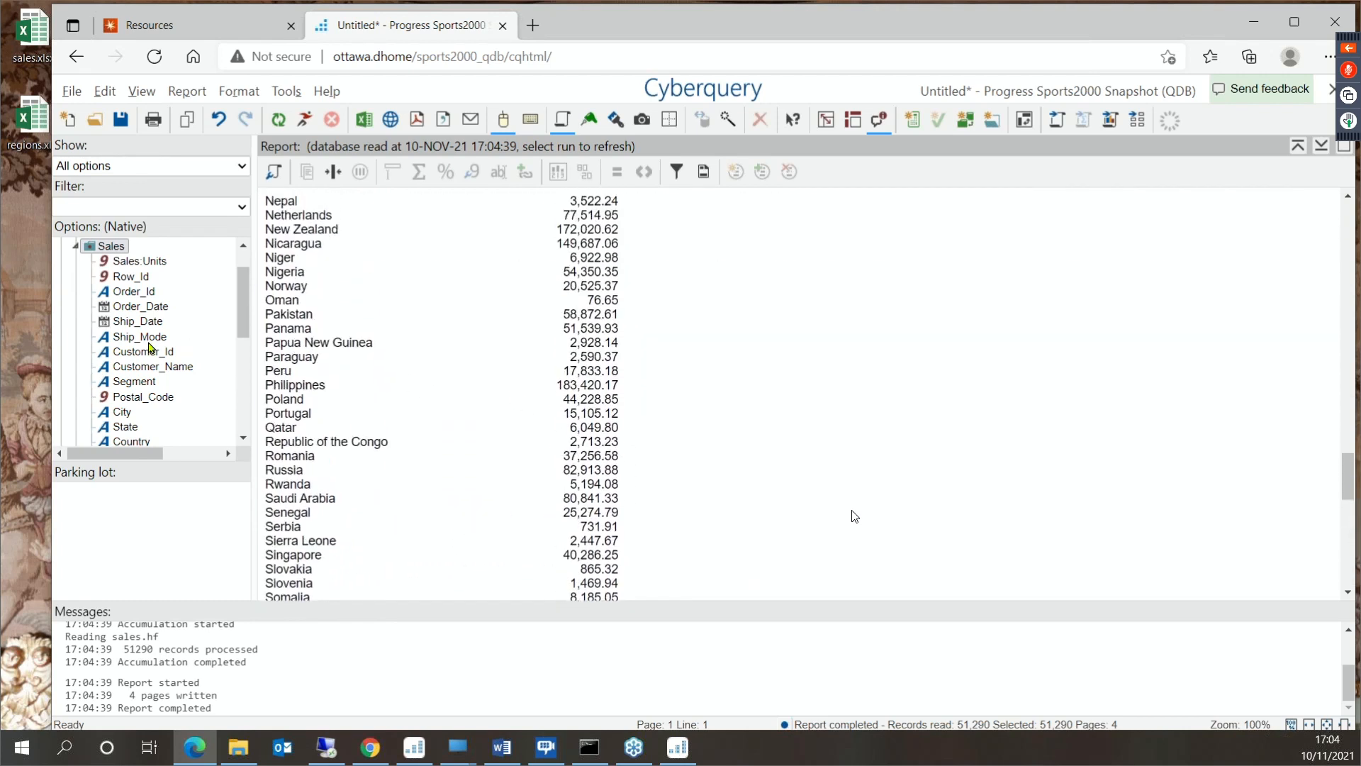
scroll(158, 320, down, 4)
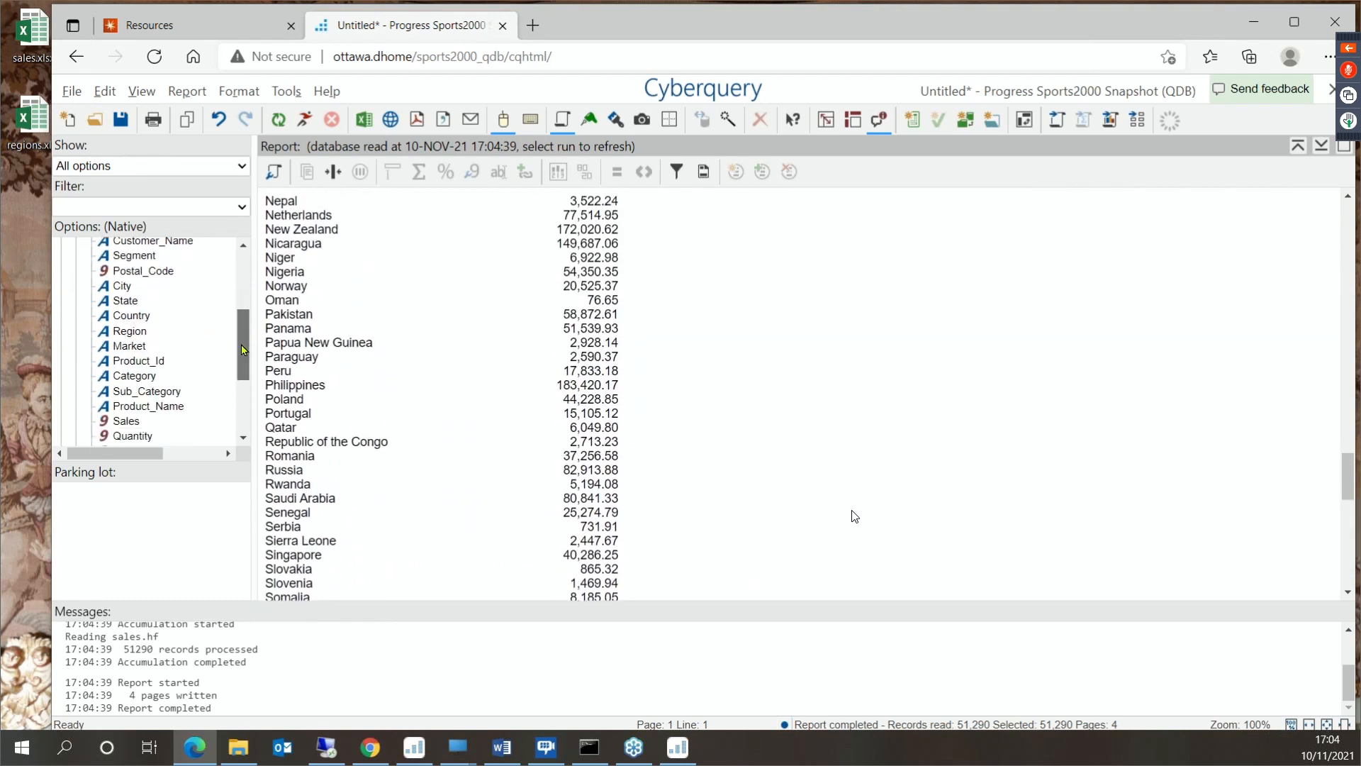
drag(133, 305, 335, 312)
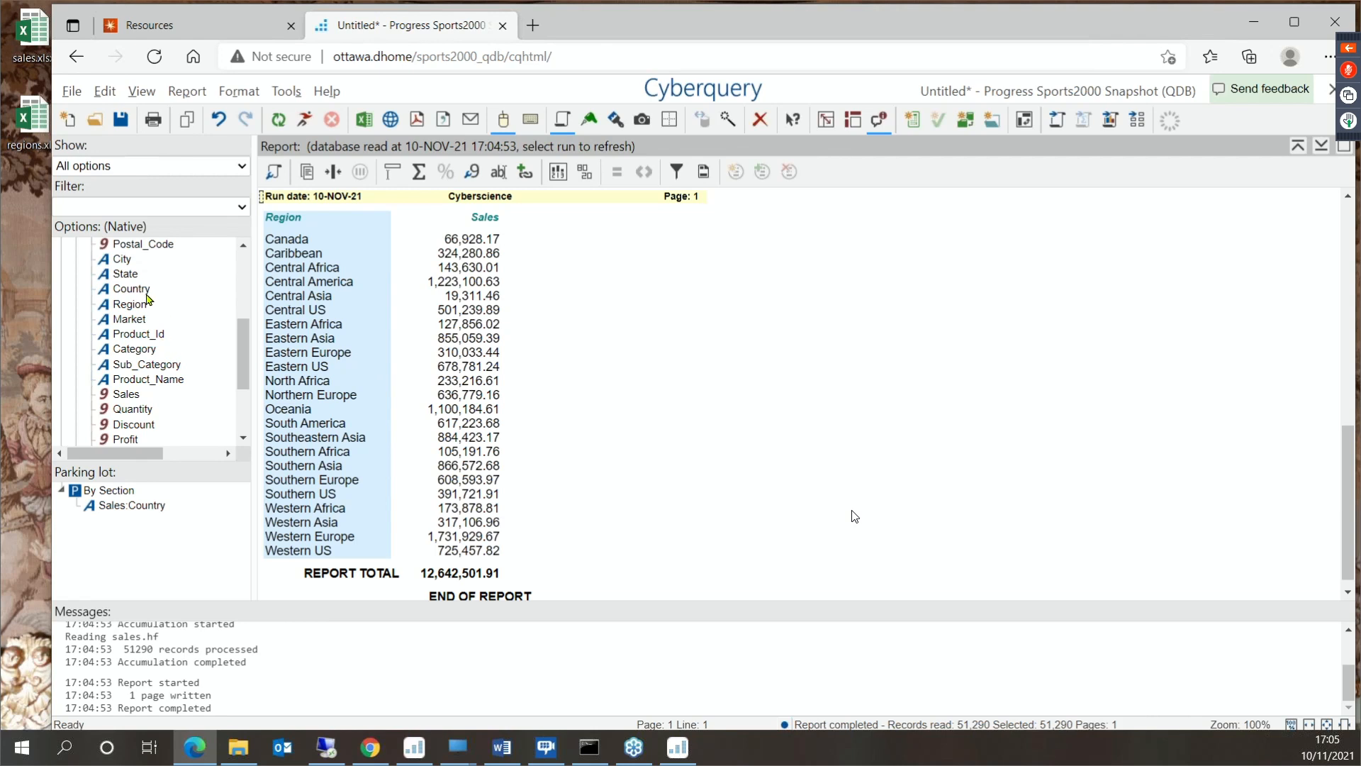
drag(133, 290, 383, 312)
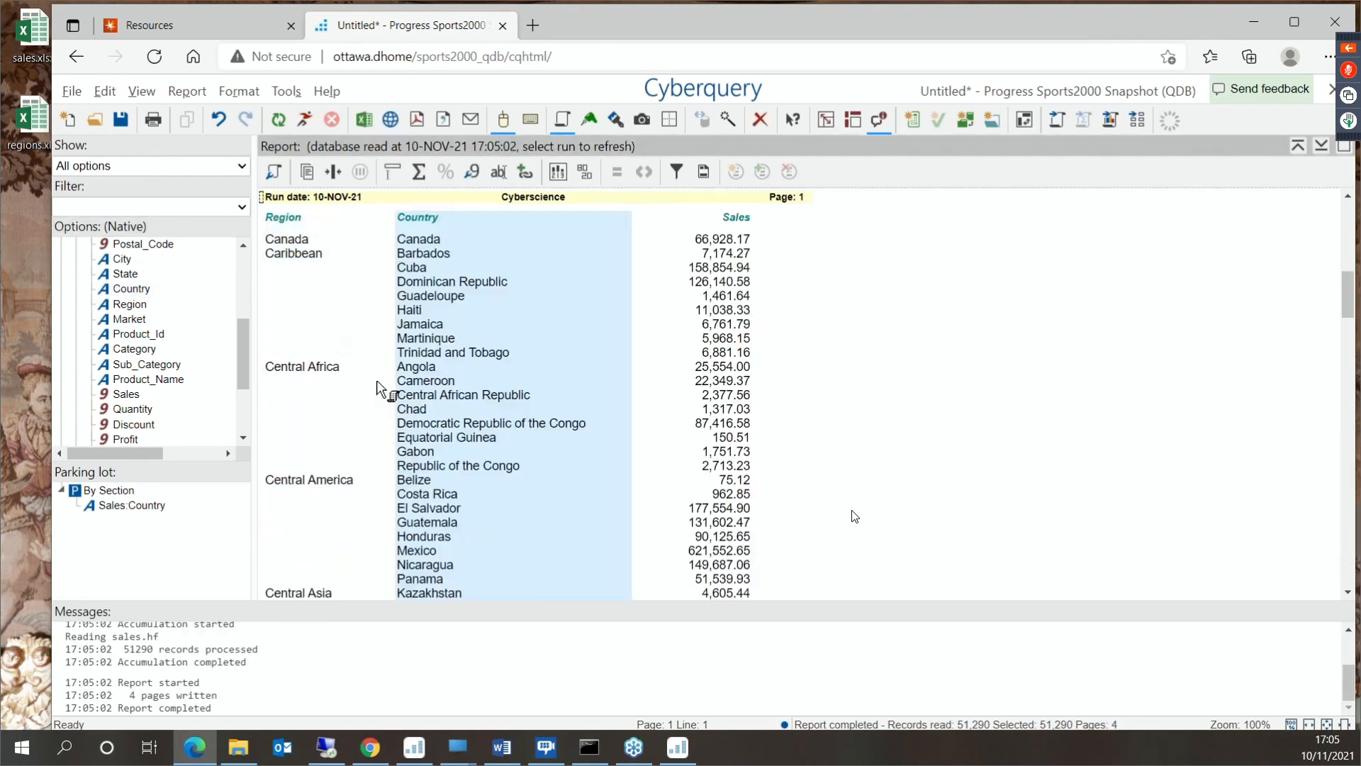
- Restrict the report to records where the sales region equals "Caribbean"
click(300, 244)
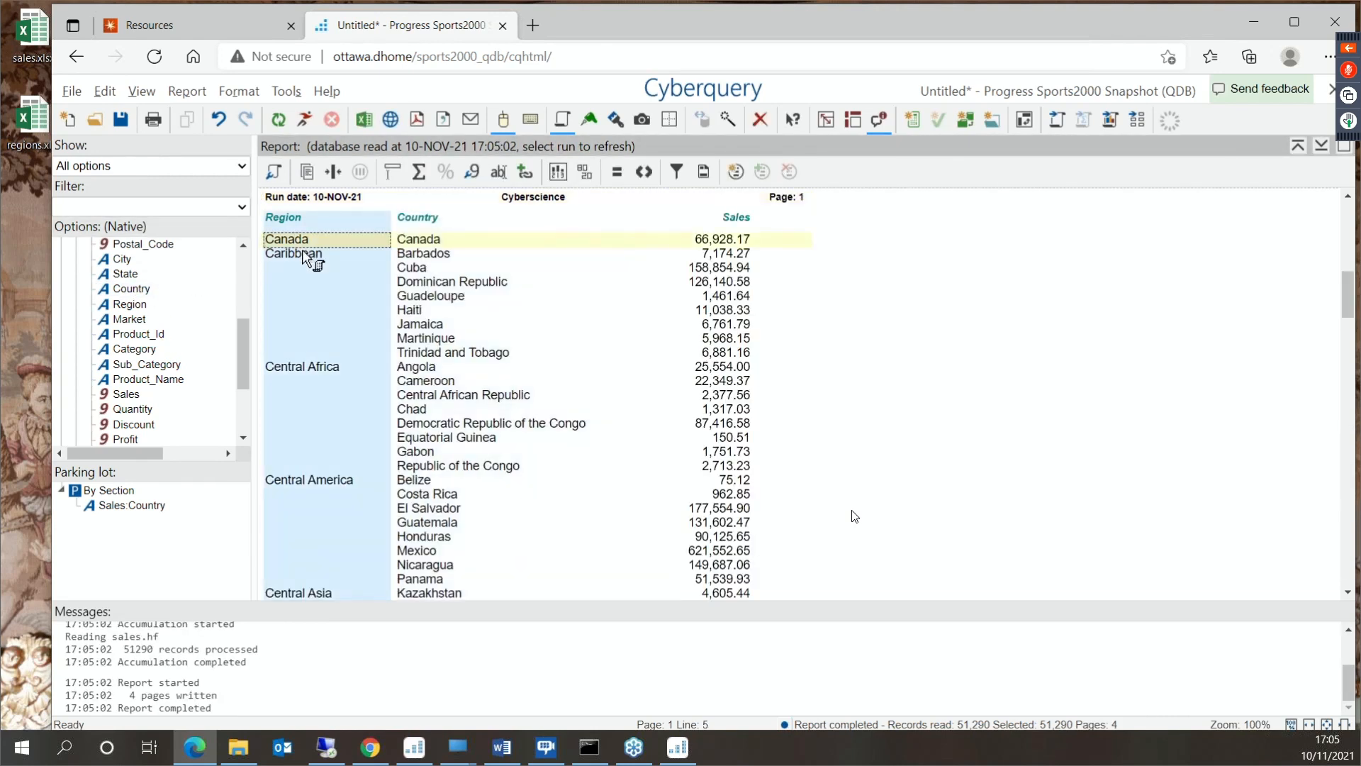
click(305, 253)
right_click(305, 255)
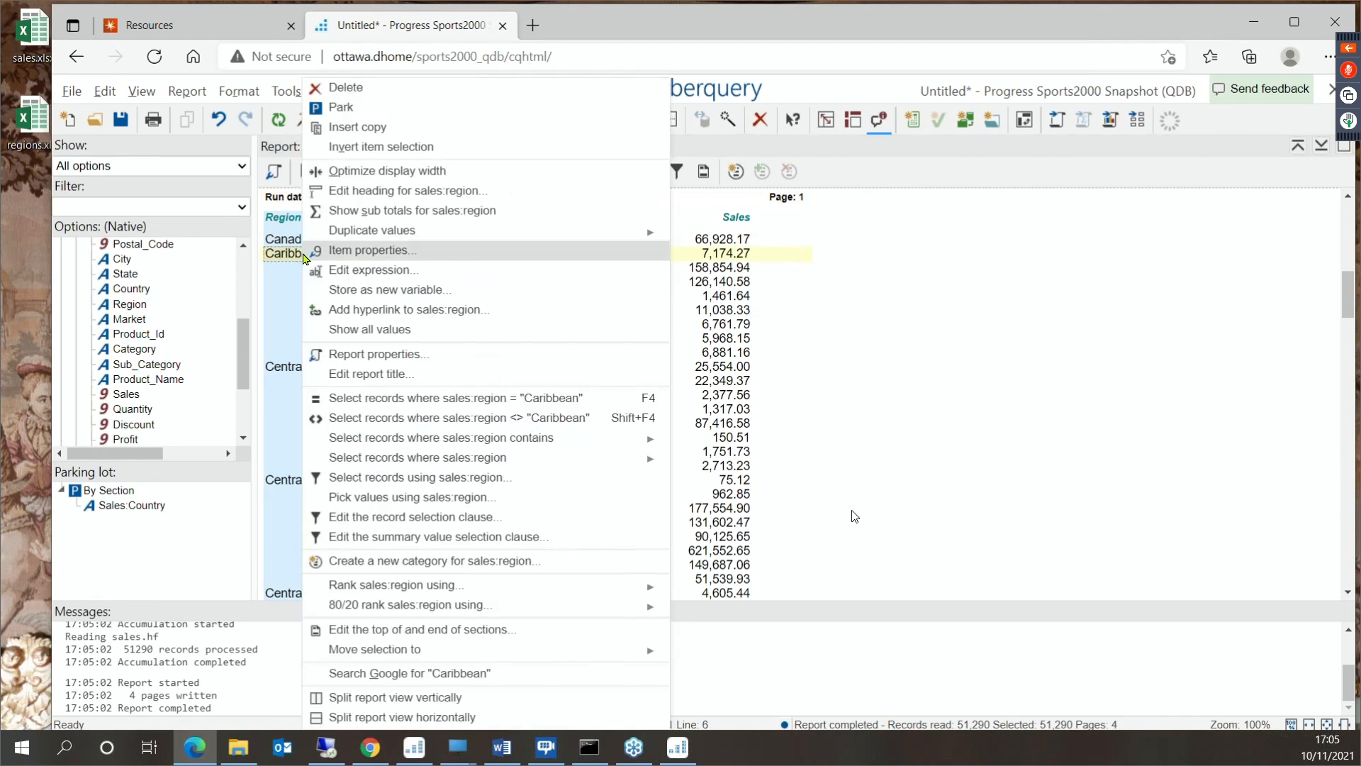
click(493, 398)
- Pick values for the Region condition, disable multiple value selection and switch the region to "Northern Europe"
click(341, 193)
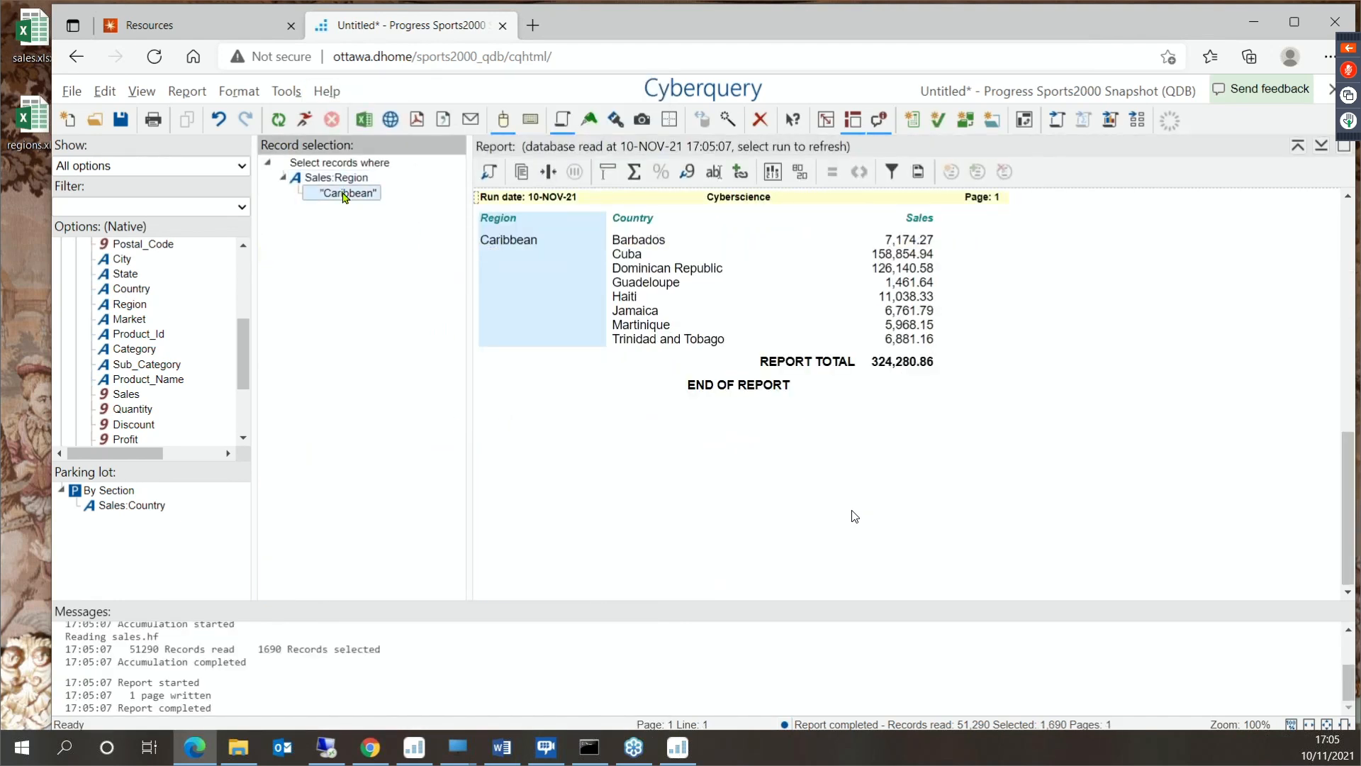
right_click(345, 195)
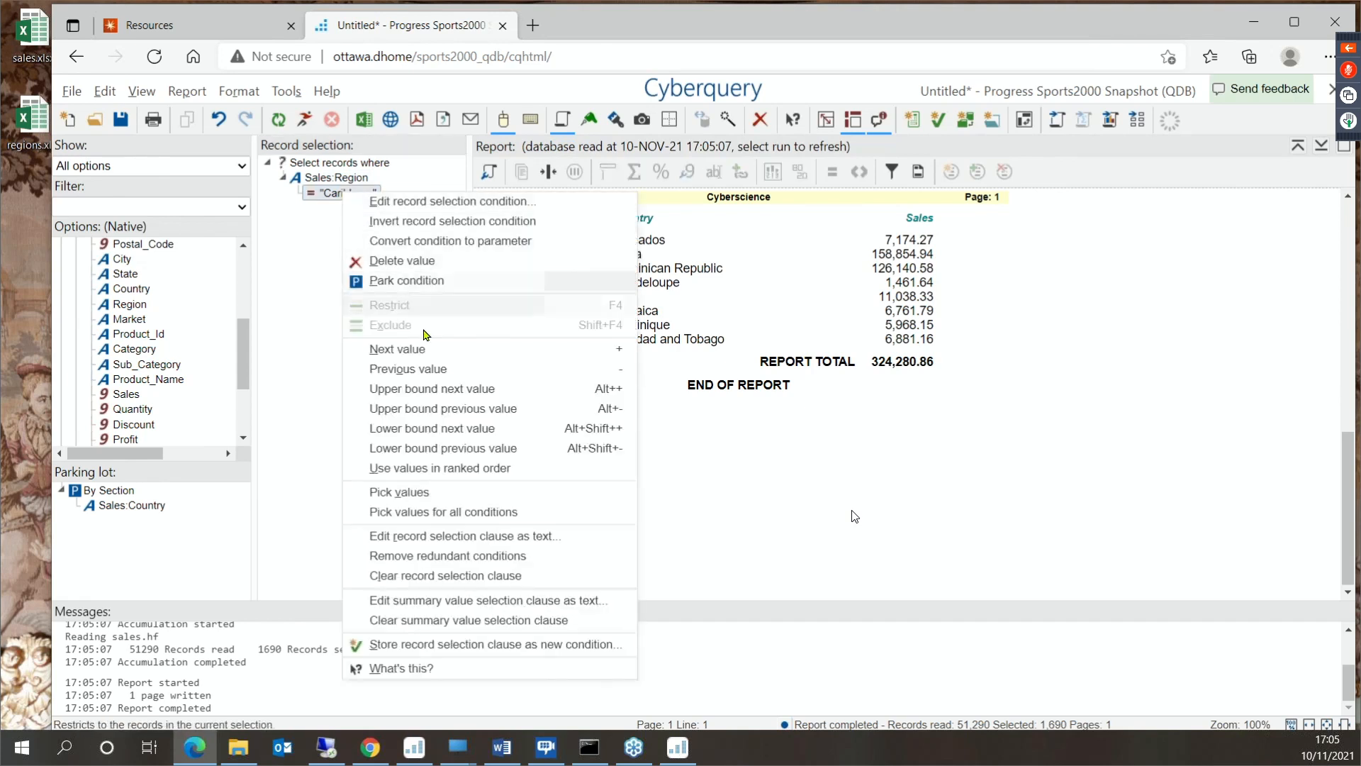
click(448, 494)
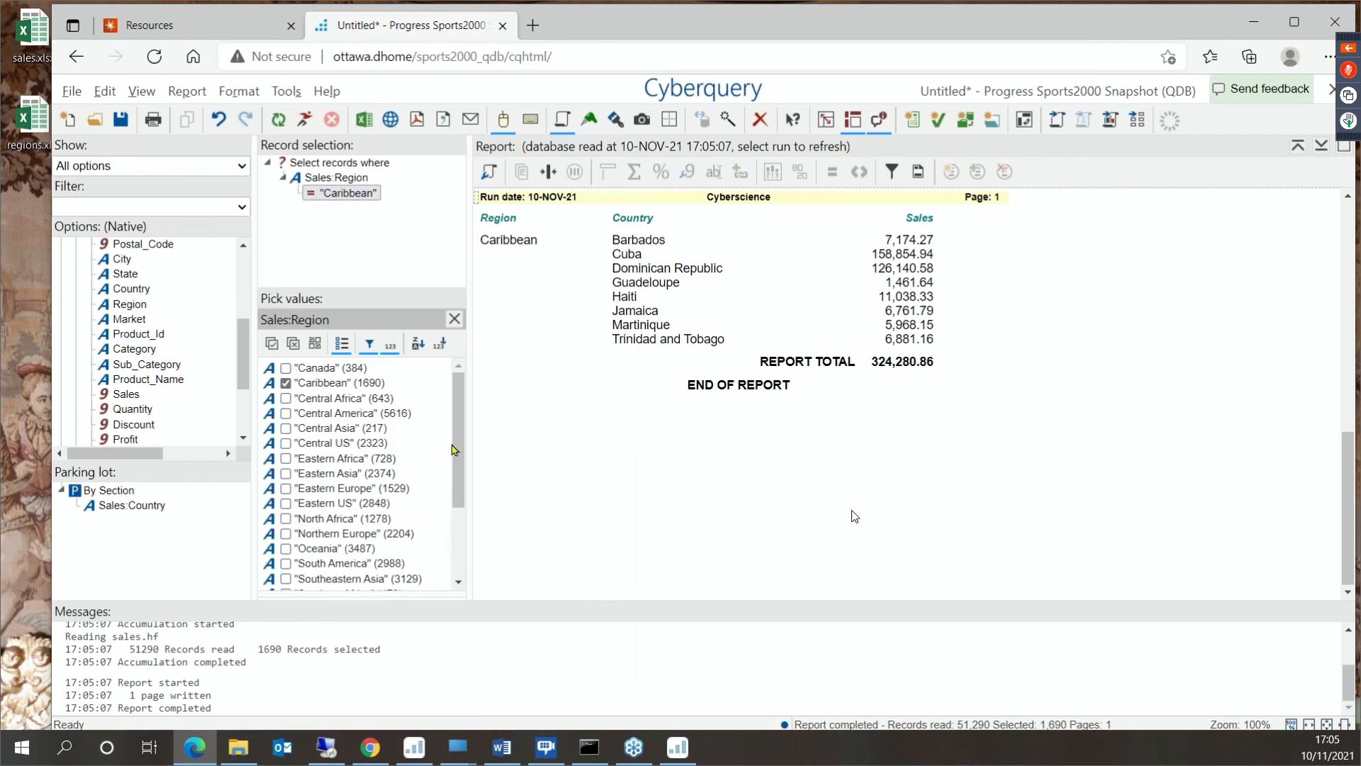
drag(454, 450, 451, 554)
drag(455, 495, 455, 427)
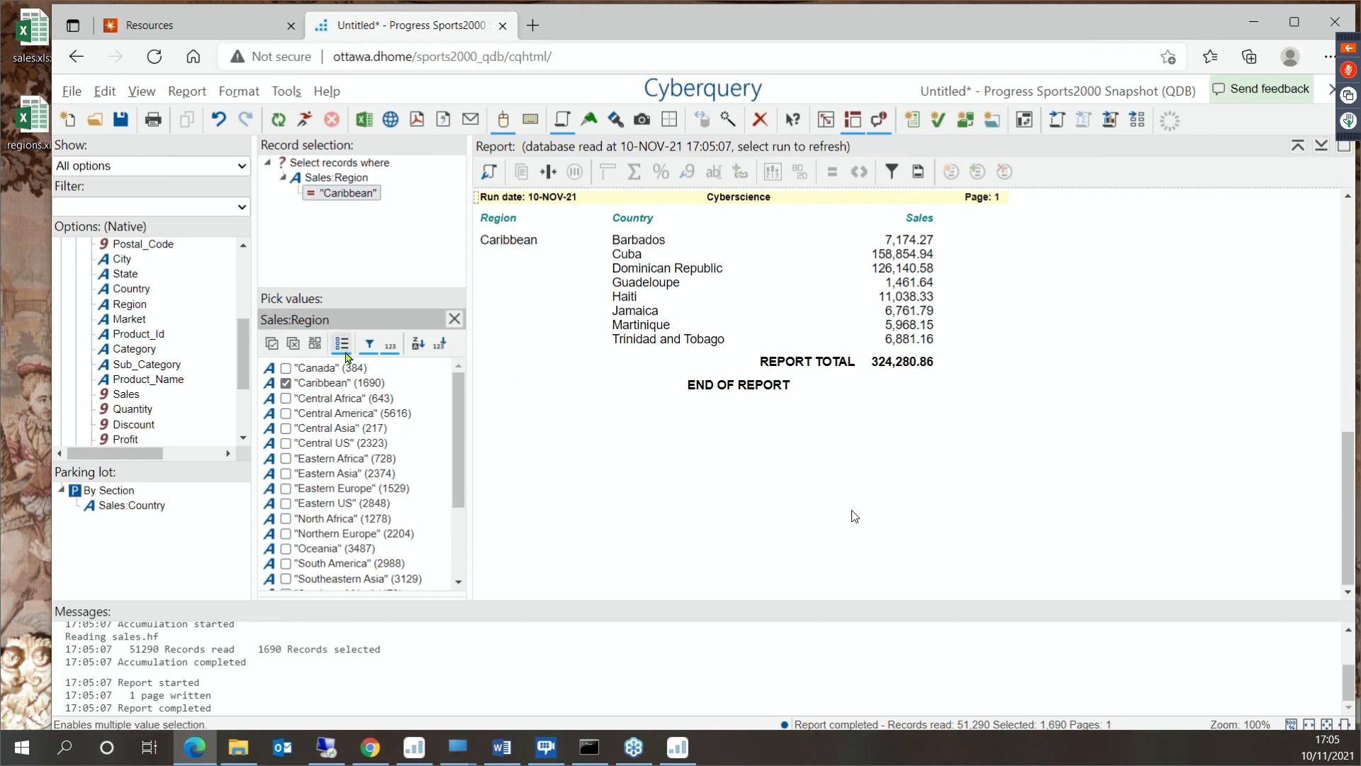
click(342, 343)
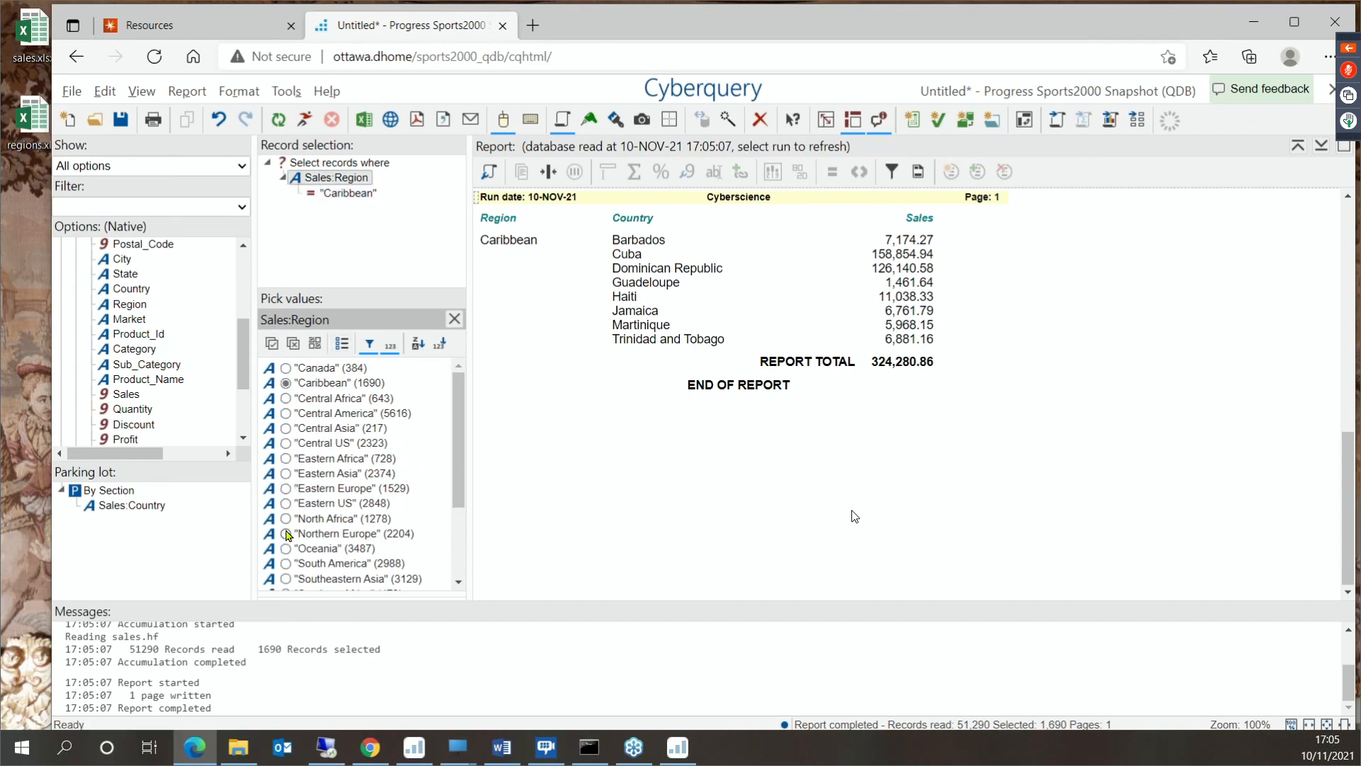
click(286, 534)
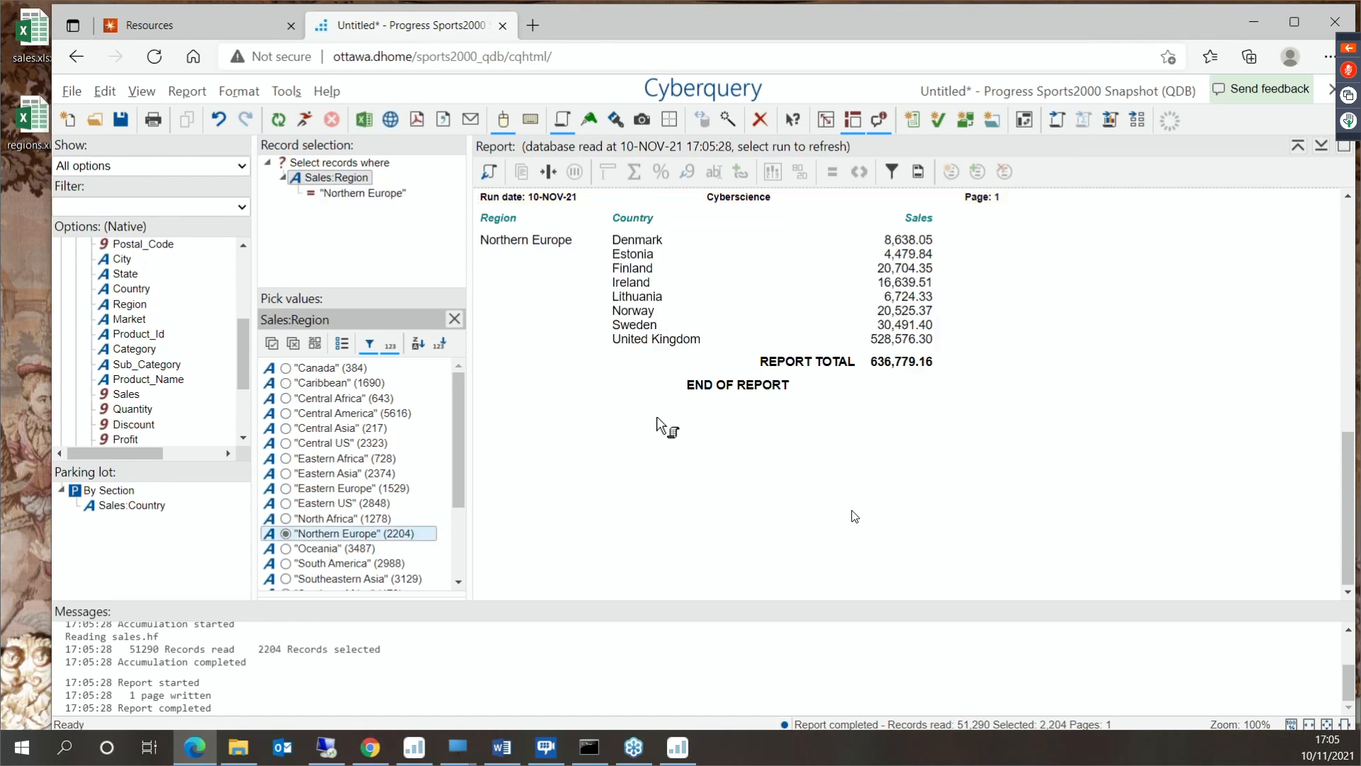
- Optimize the display width of the Country column
click(685, 311)
right_click(685, 312)
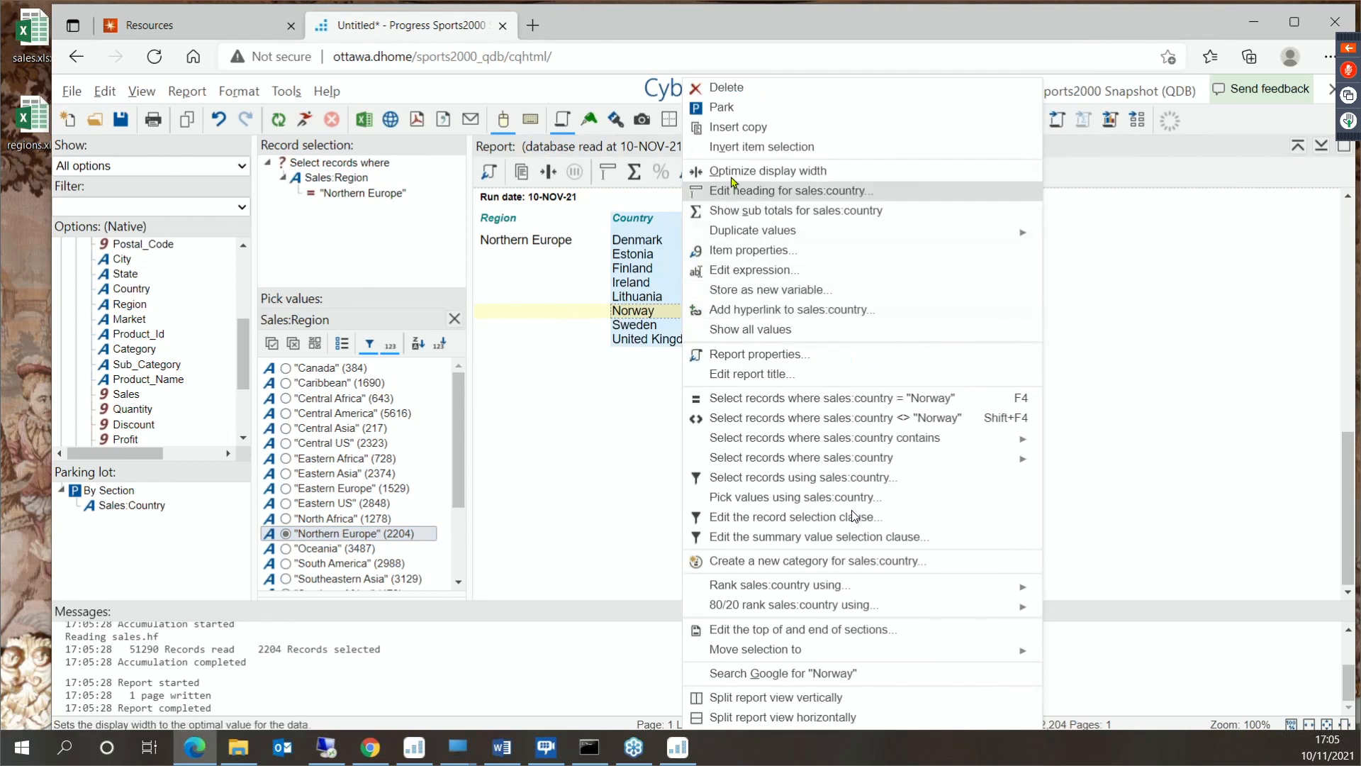
click(762, 88)
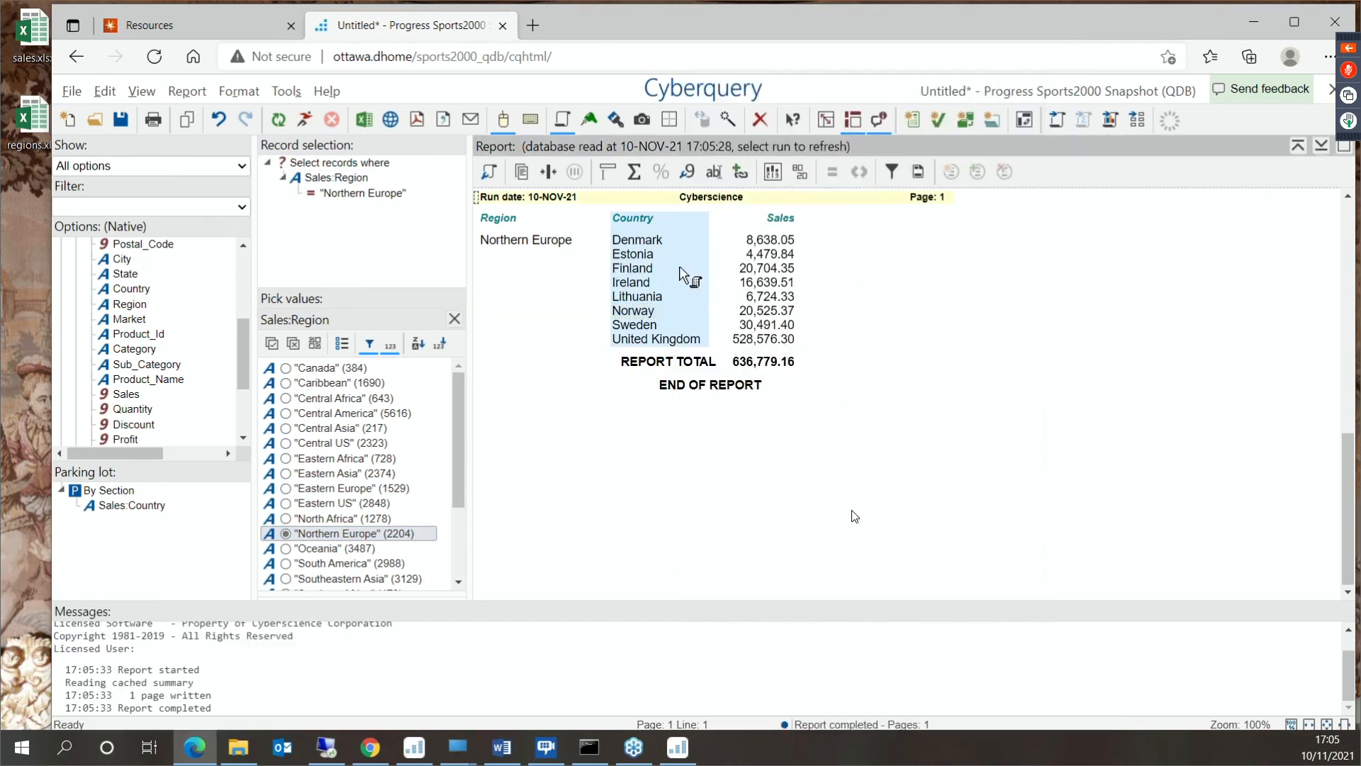
- Rank the countries by Sales from highest to lowest
click(659, 269)
right_click(659, 272)
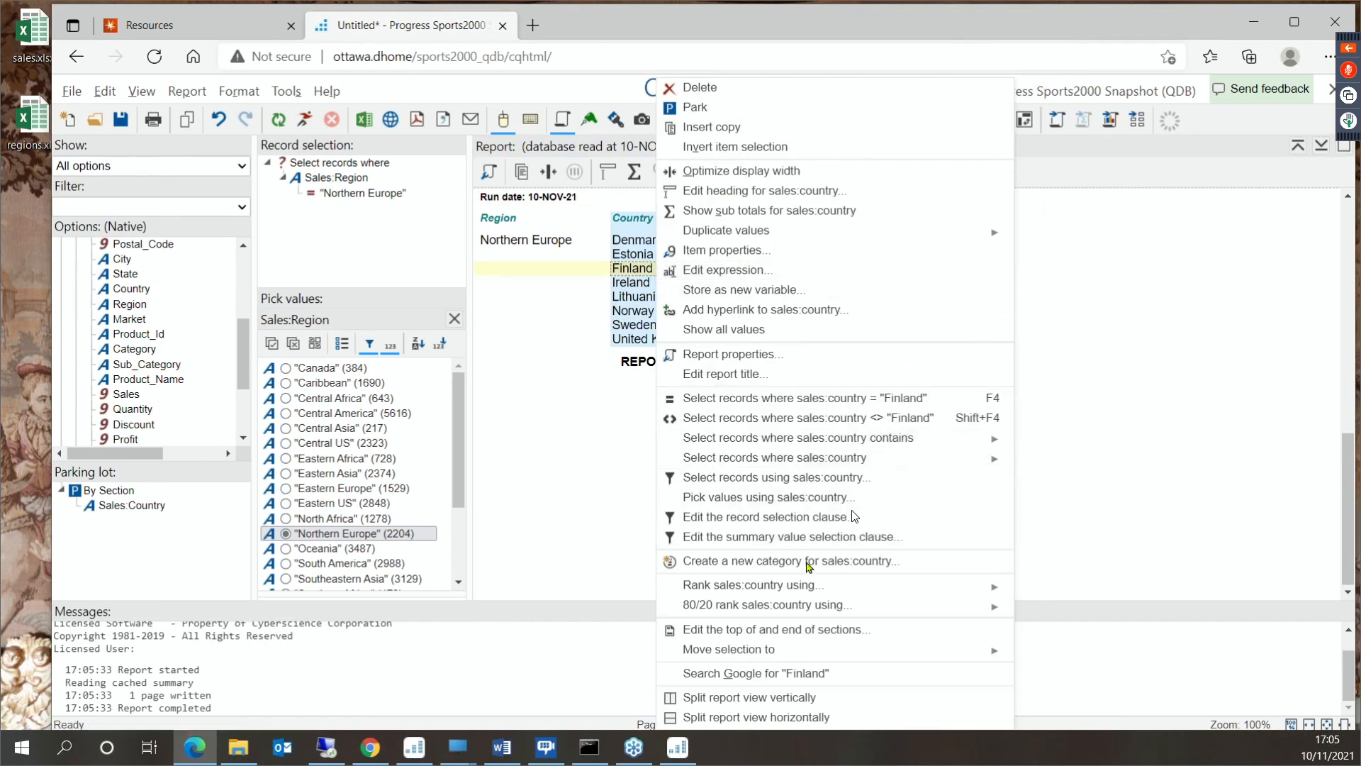
mouse_move(825, 586)
click(1056, 589)
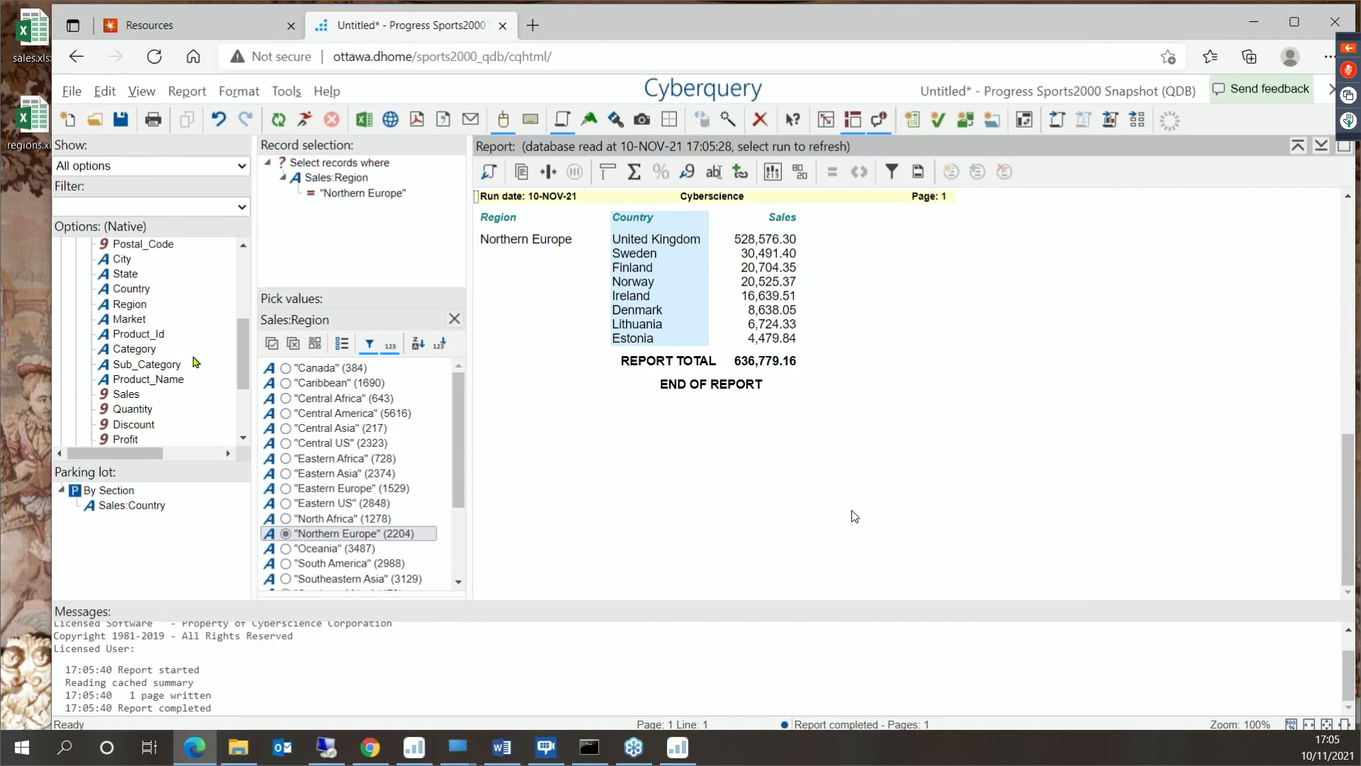
- Break Sales down across the report by Order_Date year with a total, and hide the record selection and value picking views
scroll(197, 362, up, 4)
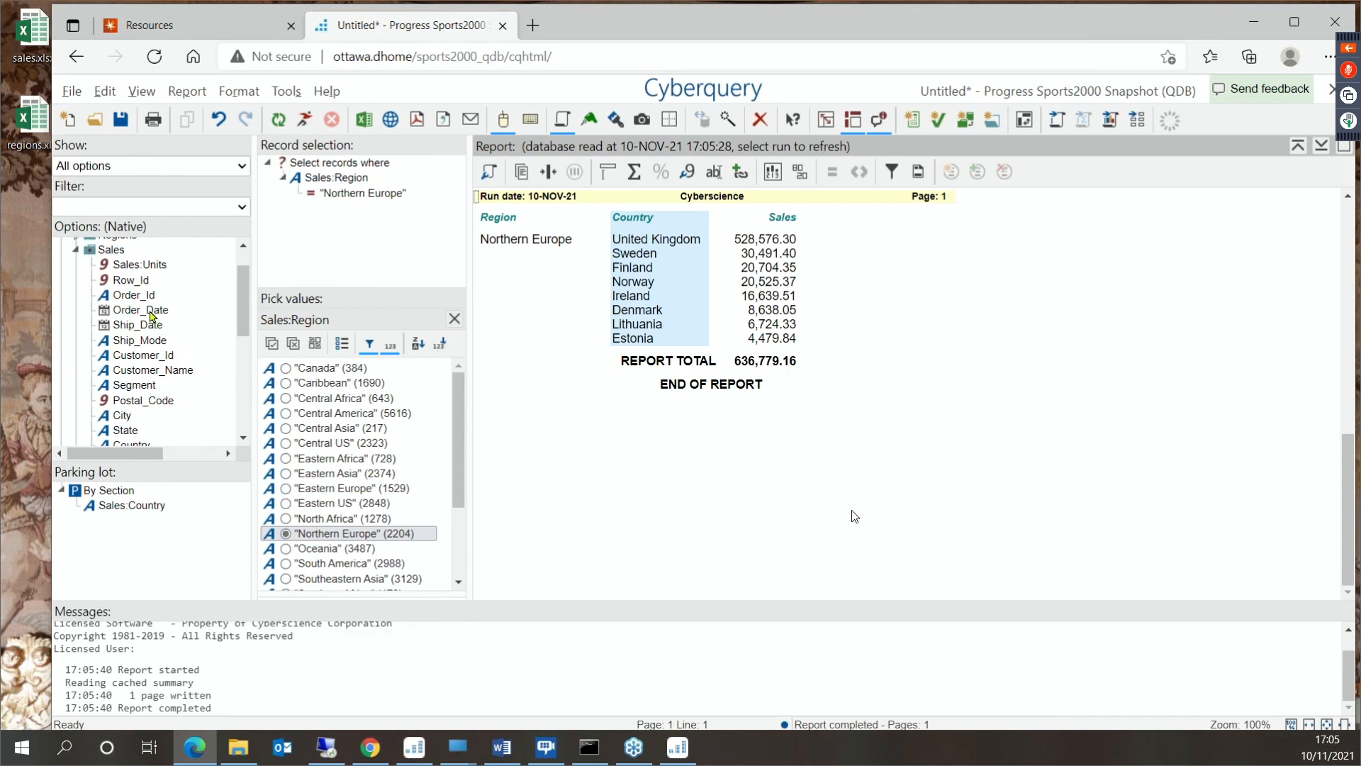
drag(151, 316, 503, 234)
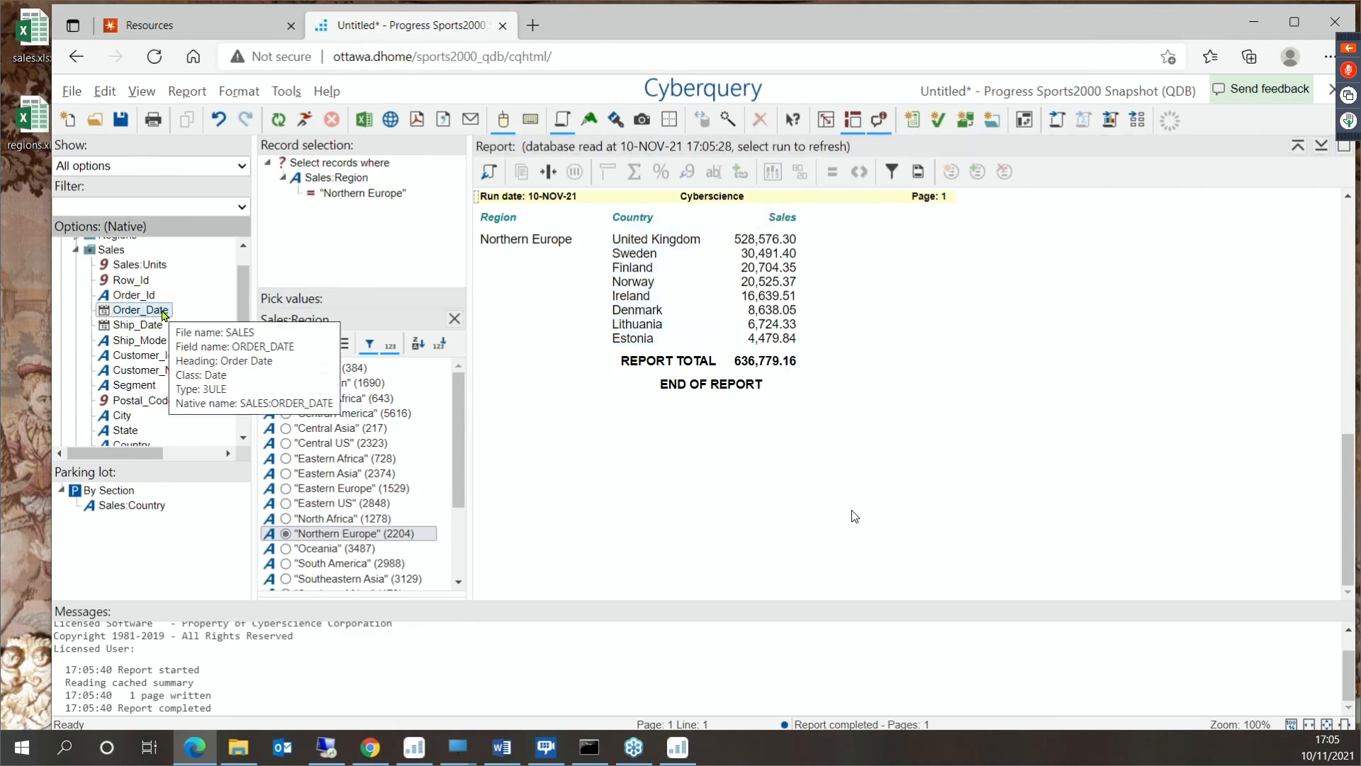
mouse_move(163, 315)
mouse_down()
mouse_move(603, 273)
mouse_move(714, 220)
mouse_up()
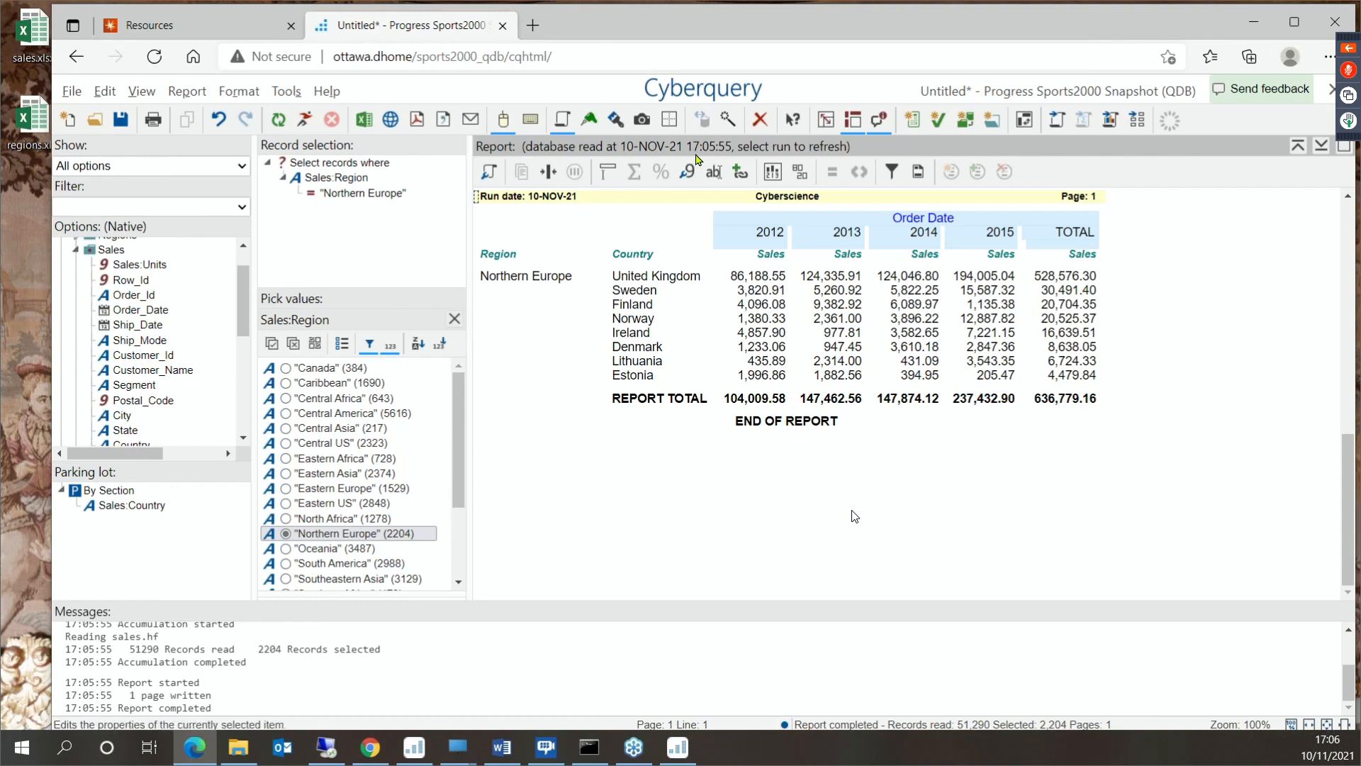
click(851, 122)
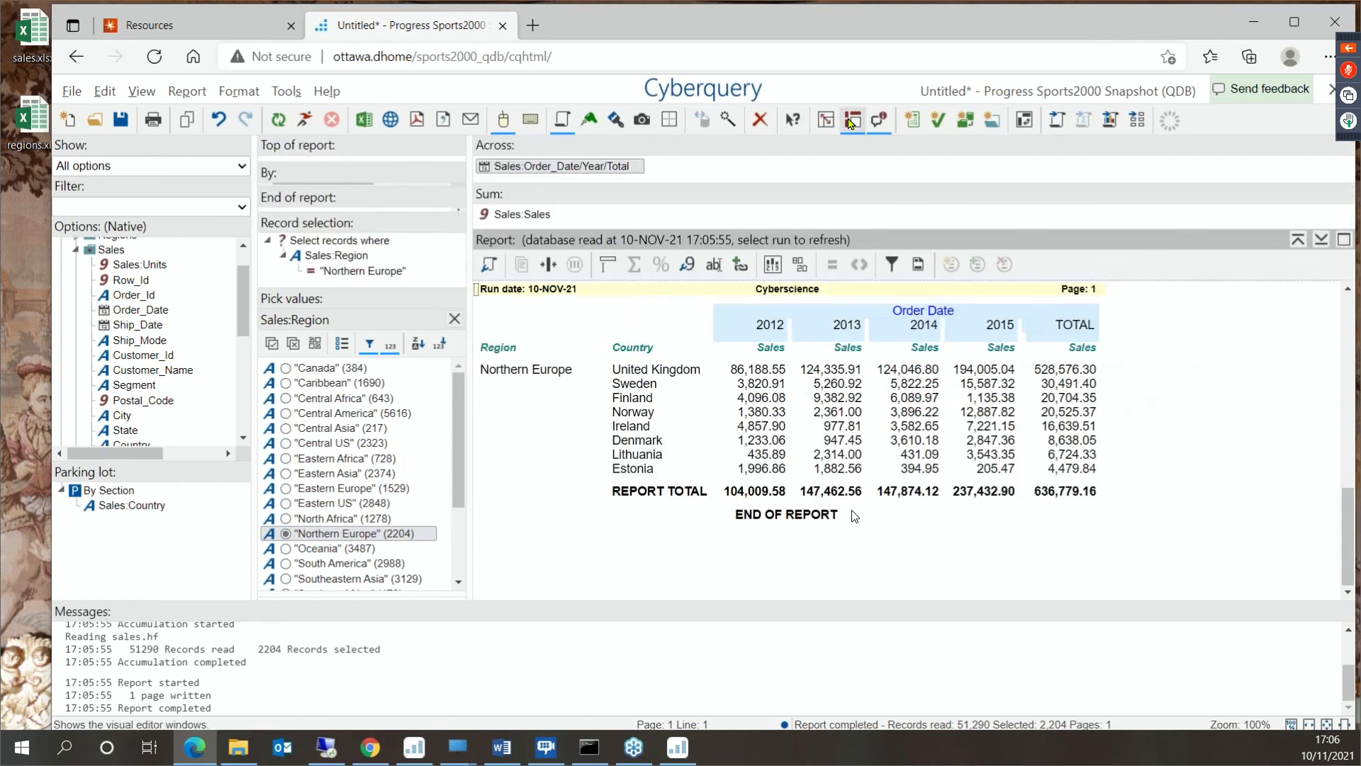
click(850, 121)
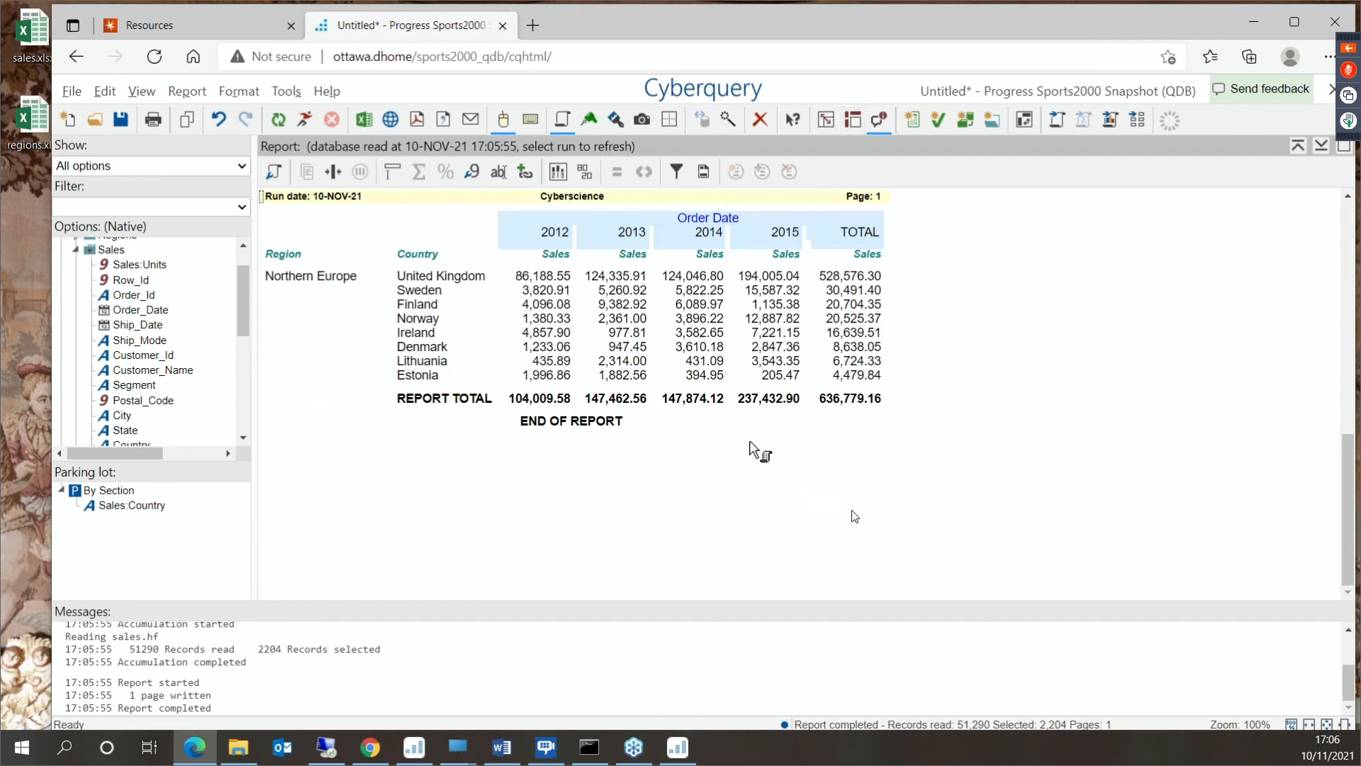
- Insert a copy of the Sales column under each year and show the copy as a percentage
right_click(551, 305)
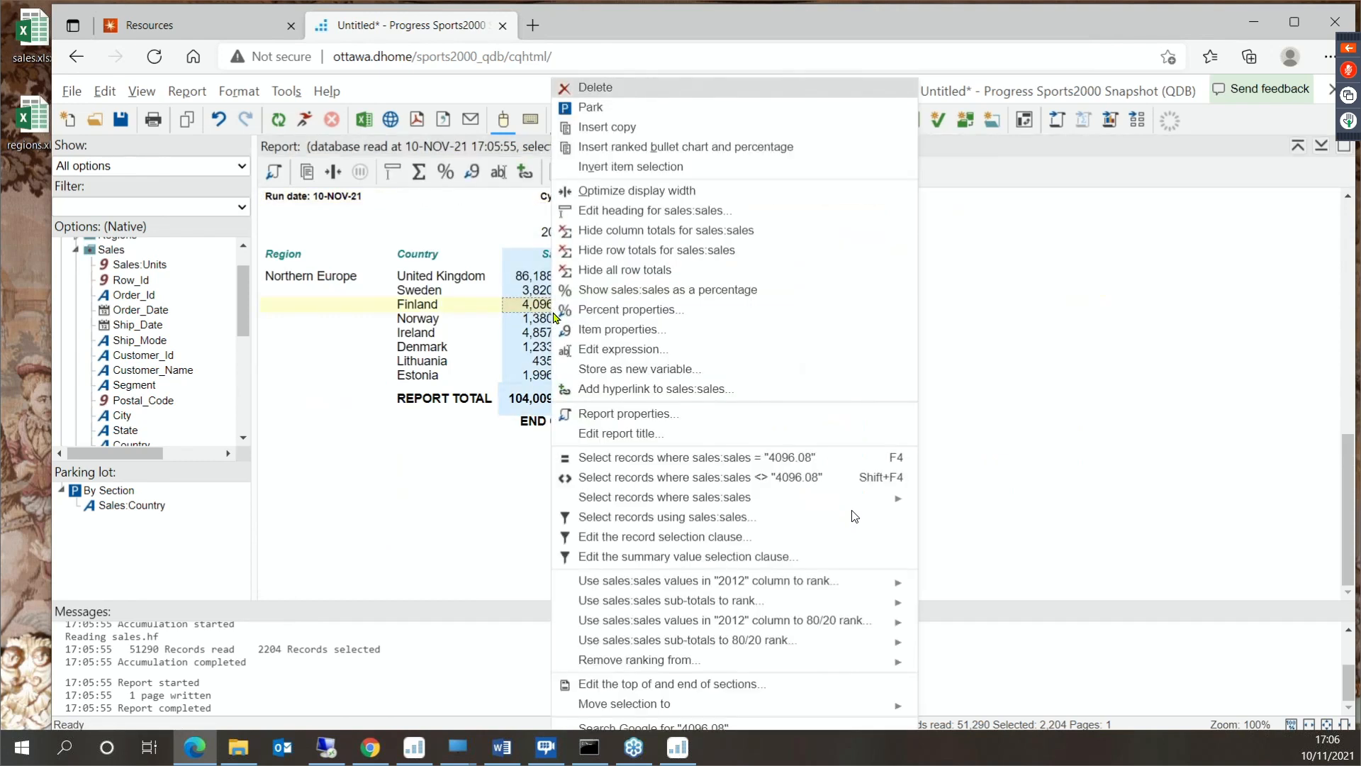
click(656, 166)
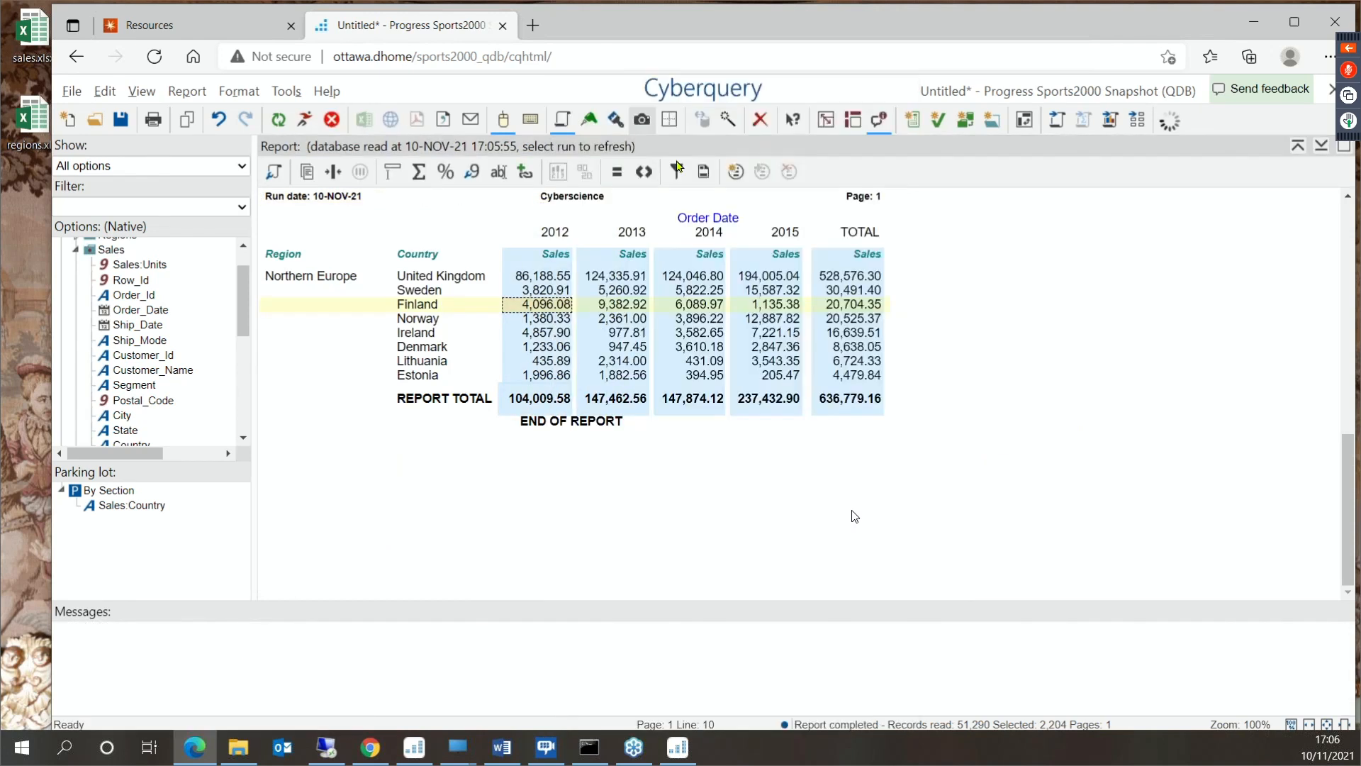
right_click(634, 295)
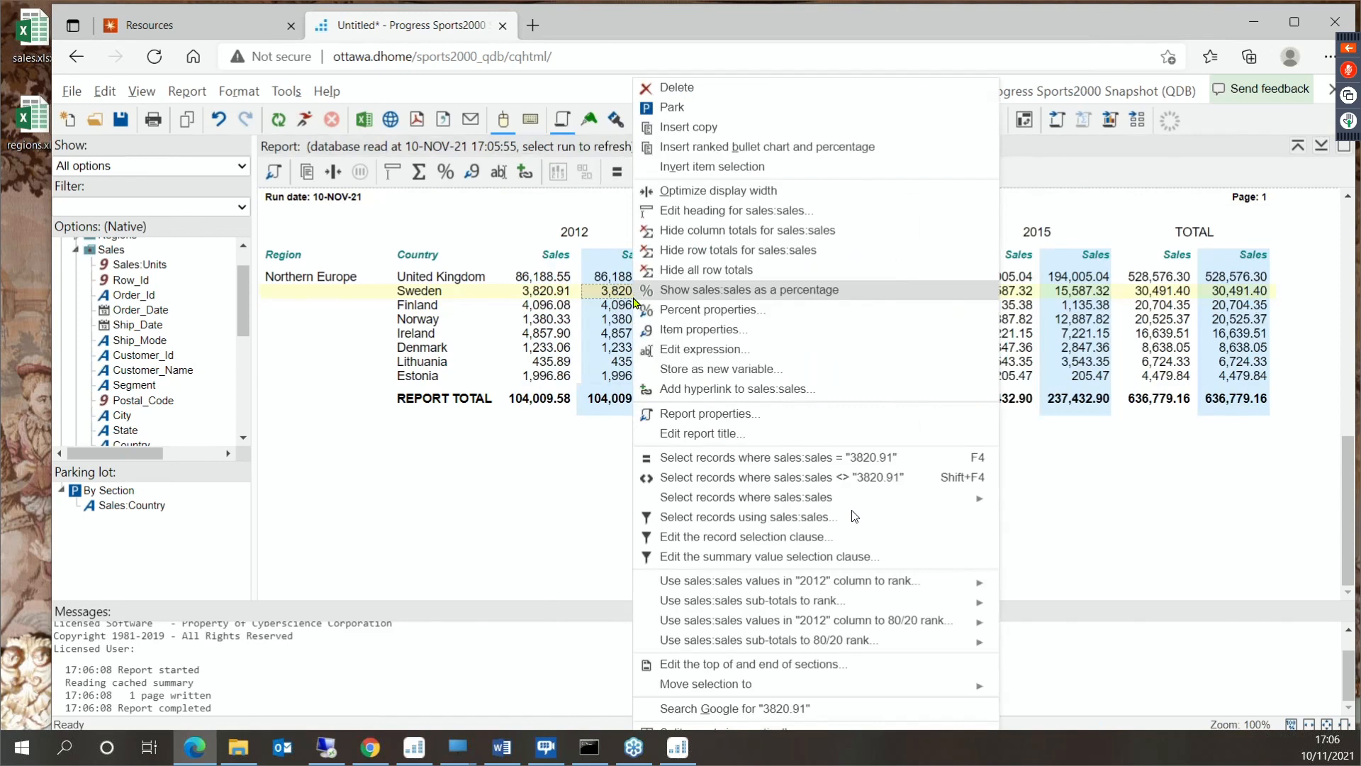
click(687, 290)
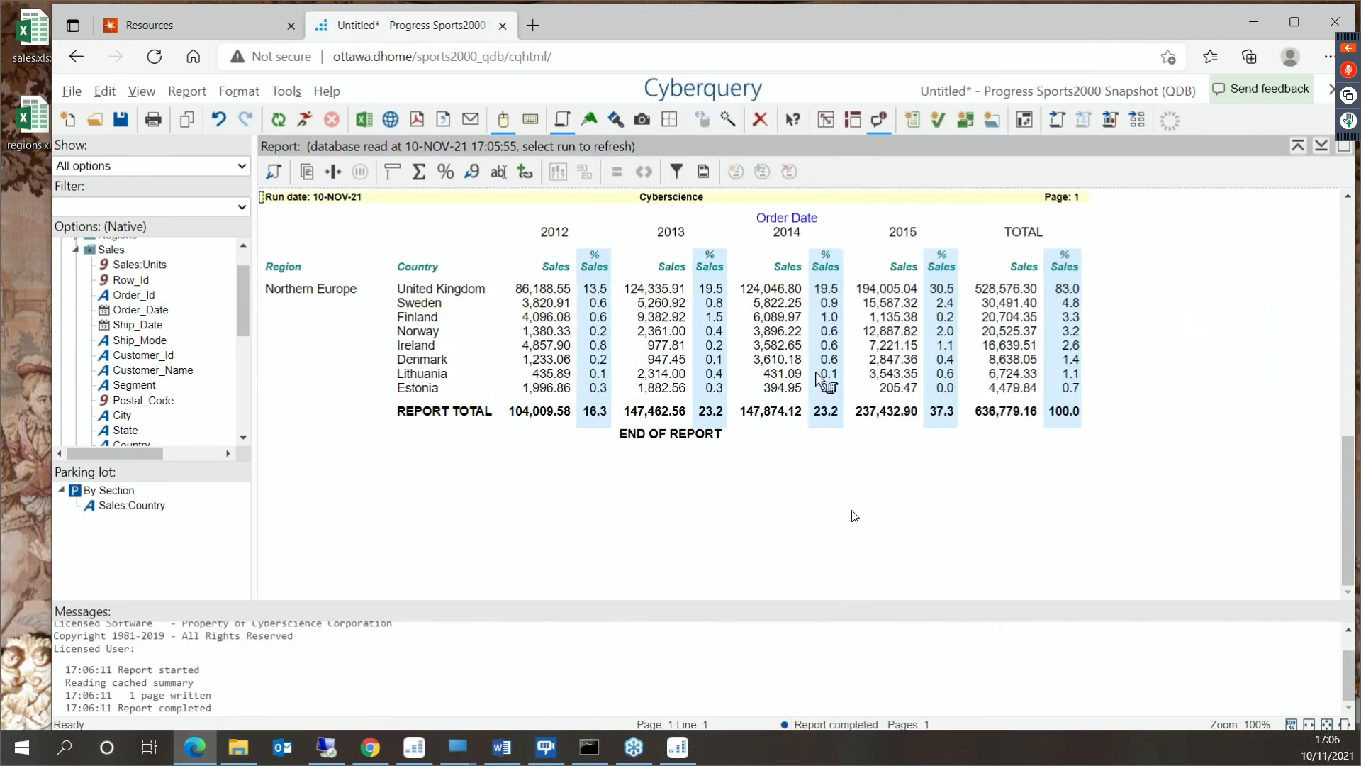
click(1068, 423)
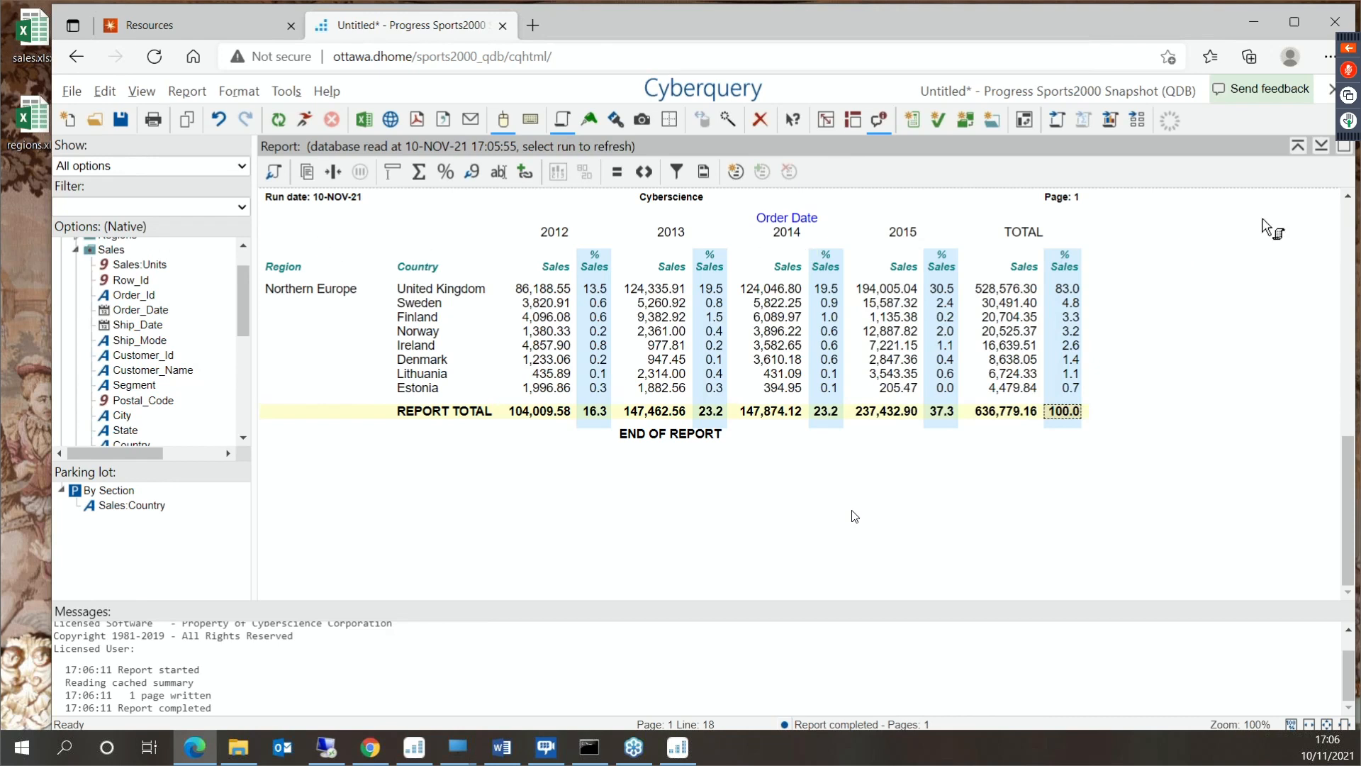
- Change the % Sales column to show the percentage difference from the previous across value
right_click(601, 319)
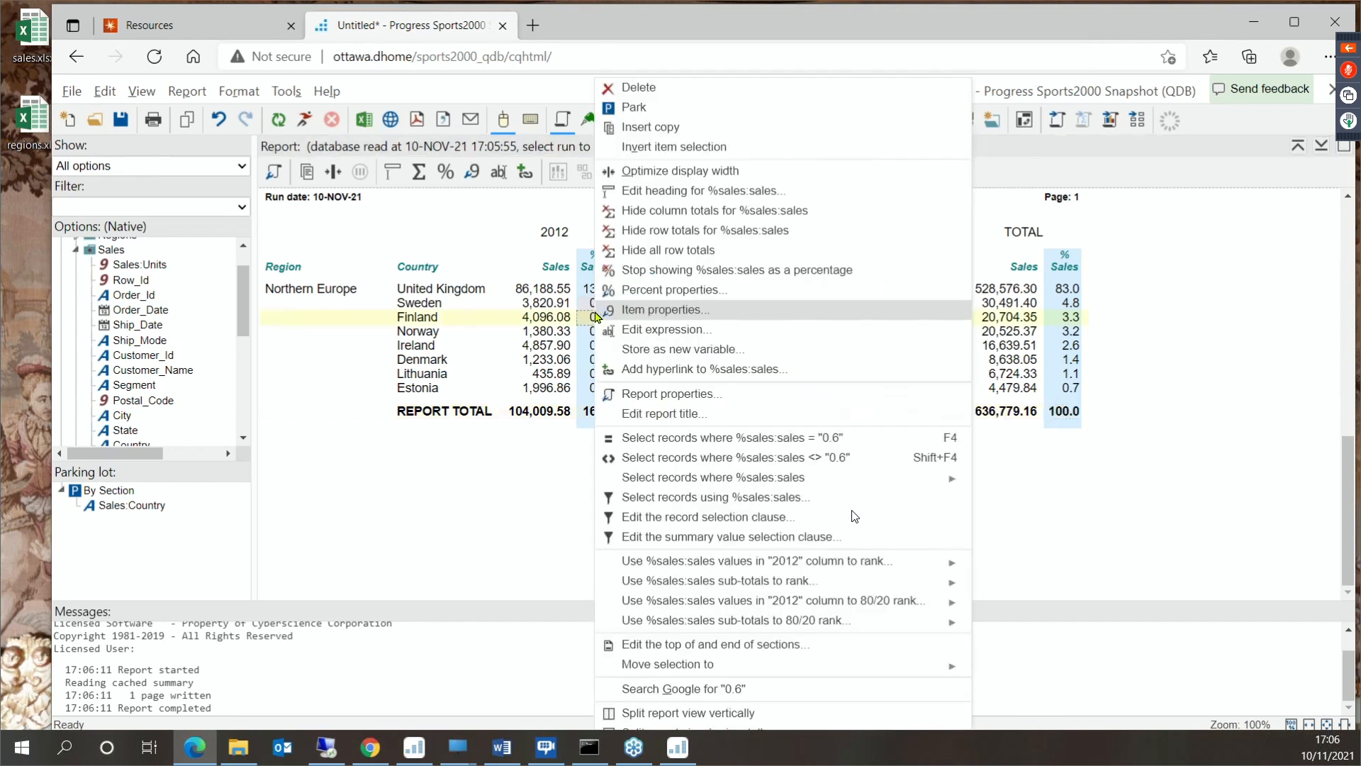
click(674, 289)
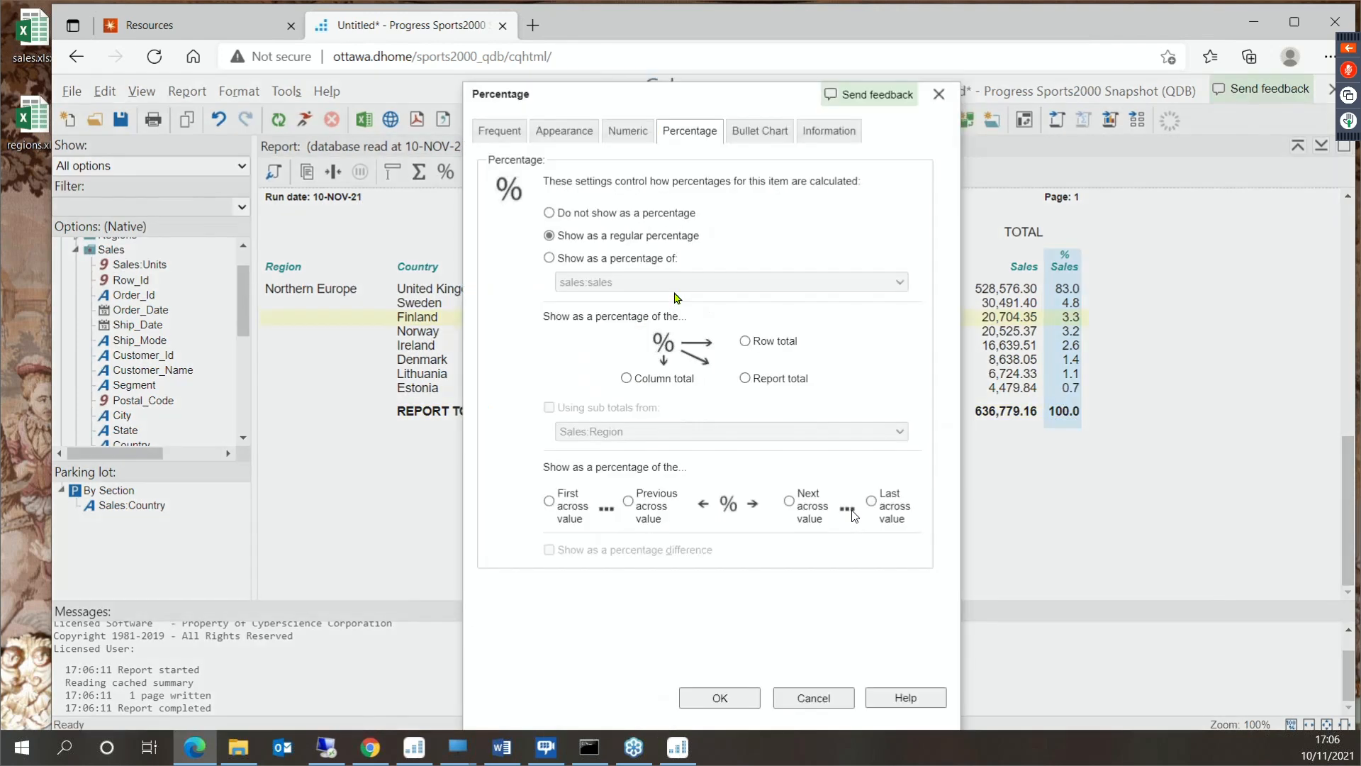
click(745, 377)
click(630, 502)
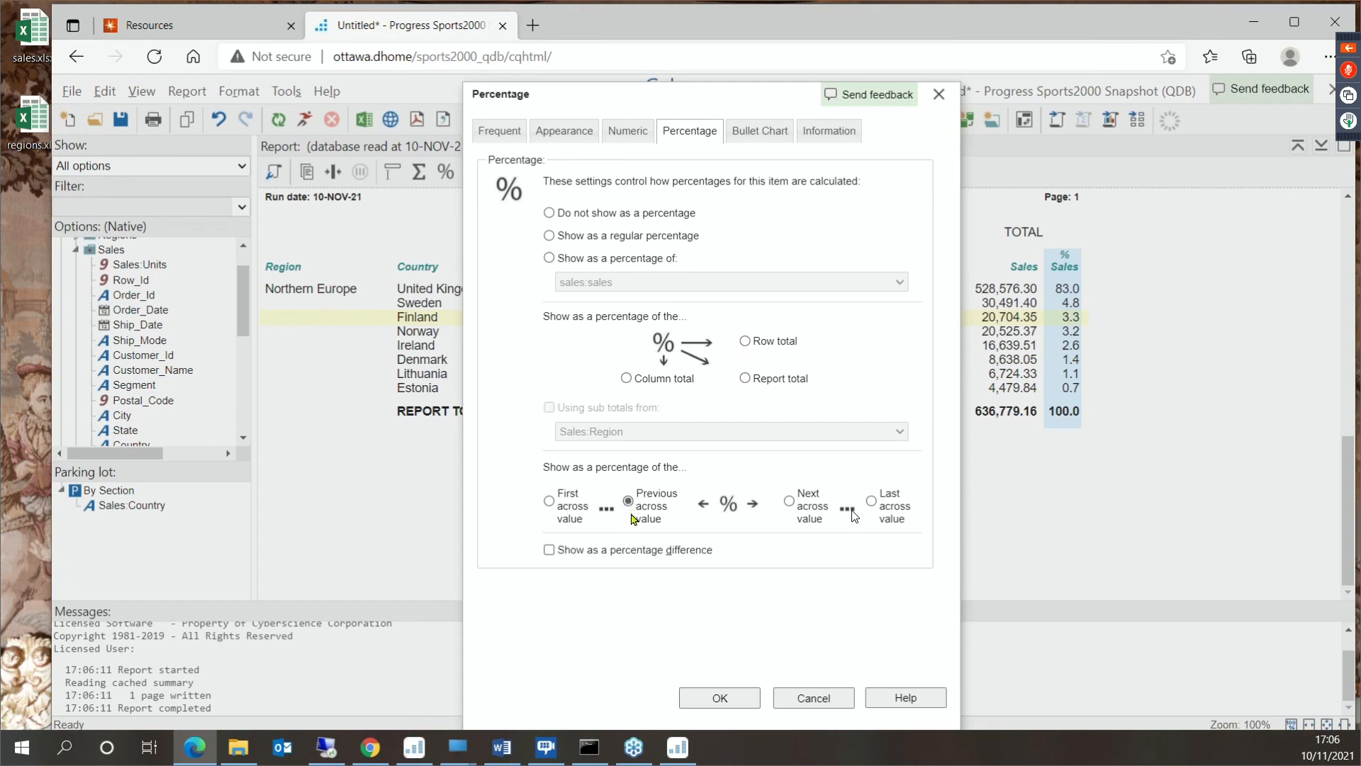
click(550, 550)
click(720, 698)
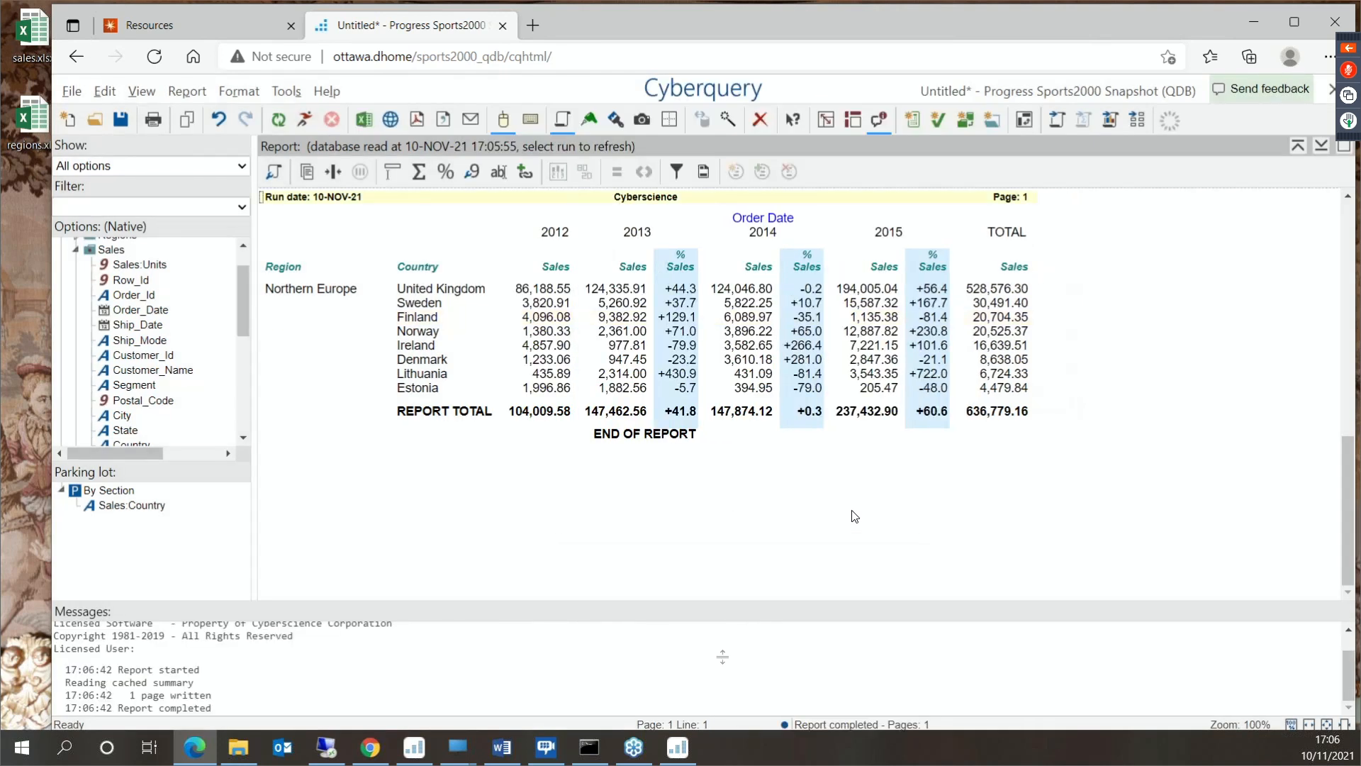
- Display the % Sales item as a bullet chart, keeping the red,green bar colors
right_click(679, 304)
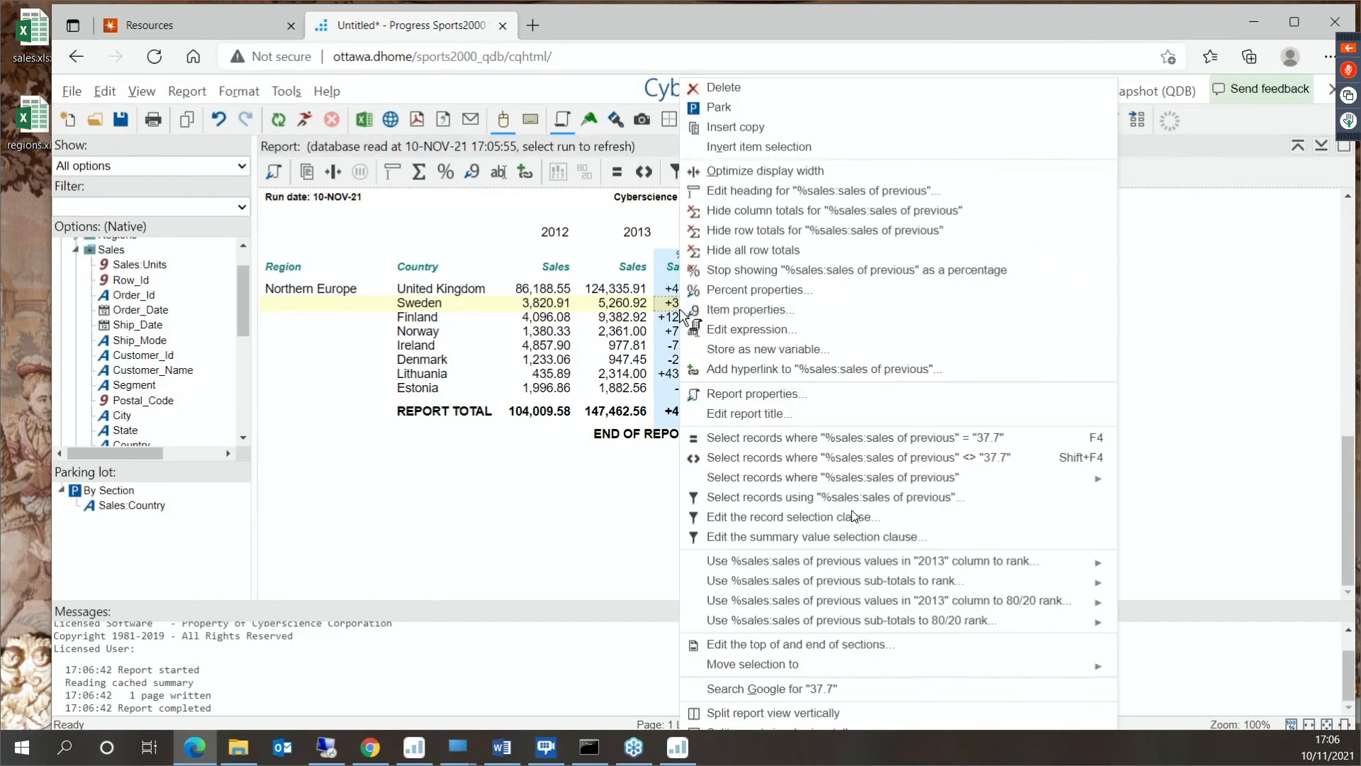
click(769, 311)
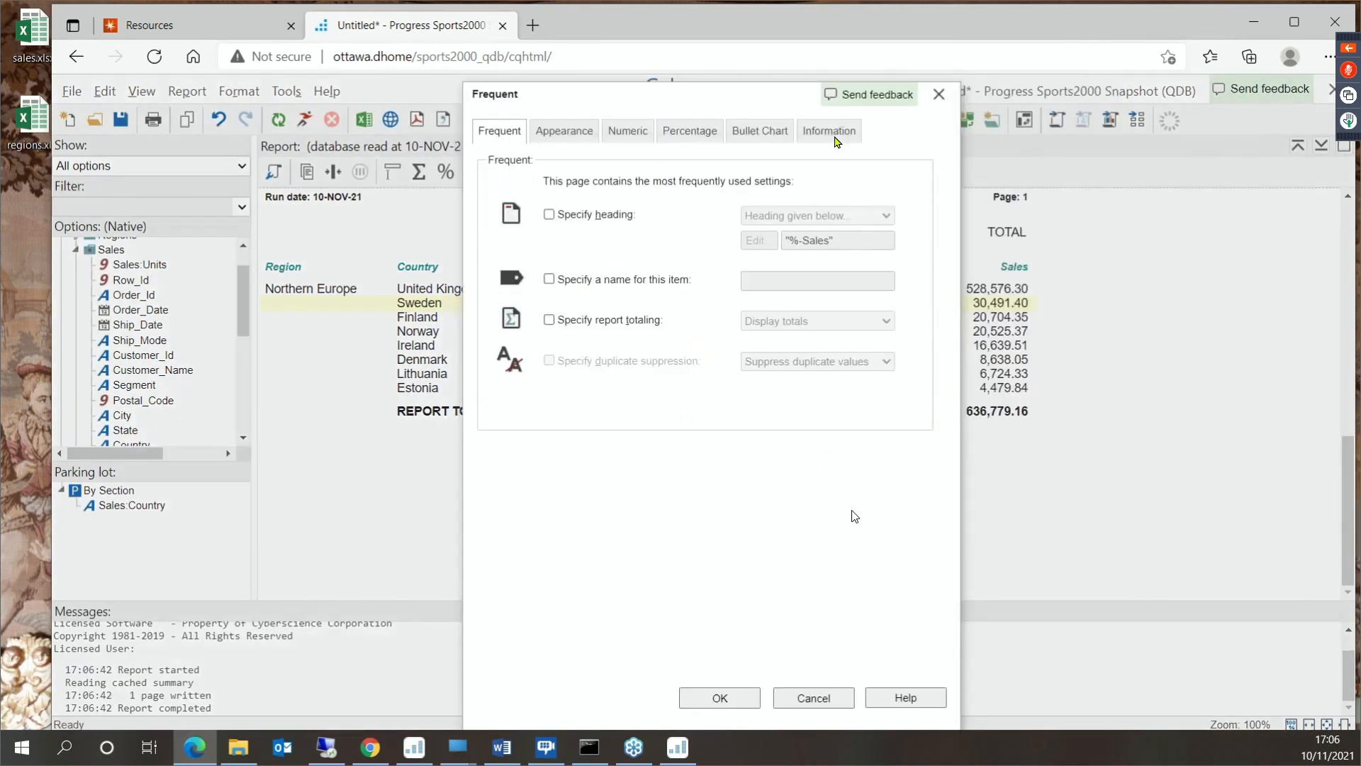
click(781, 138)
click(612, 184)
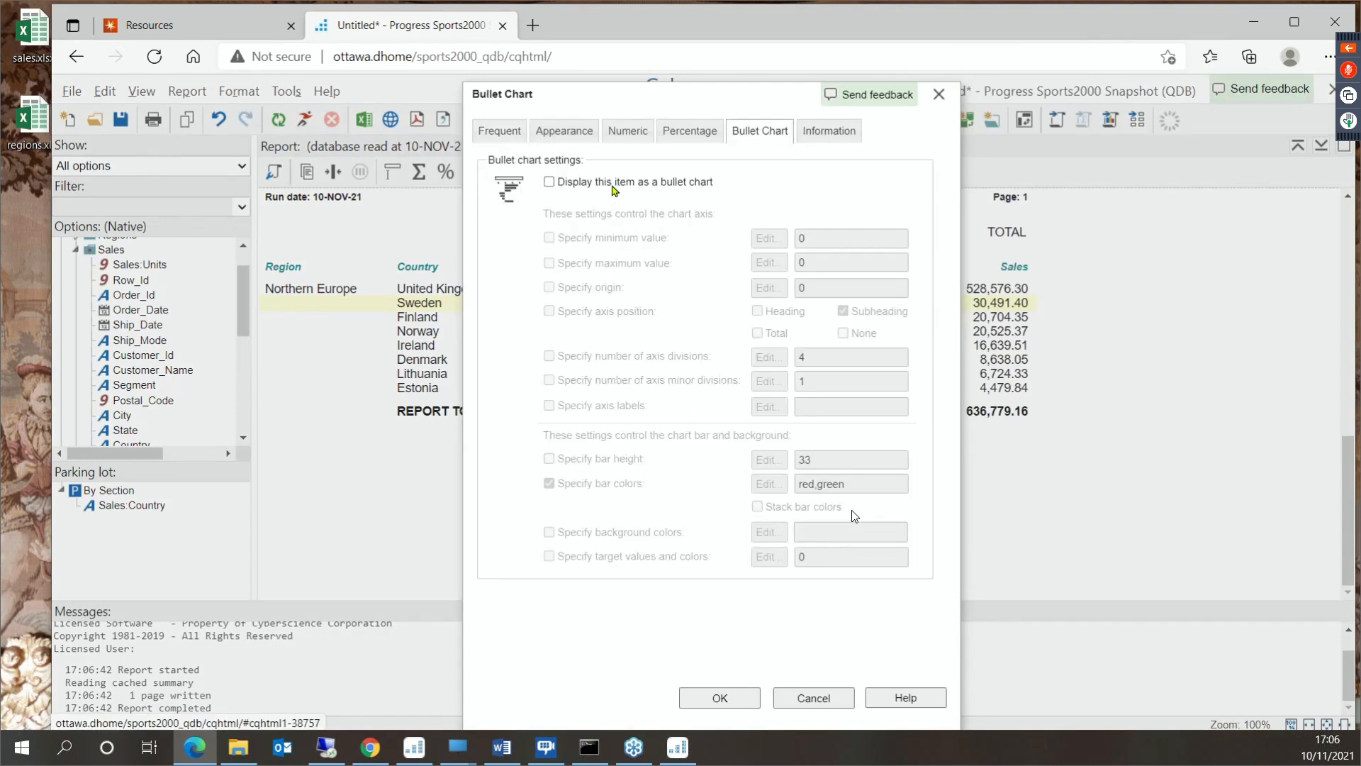
click(720, 699)
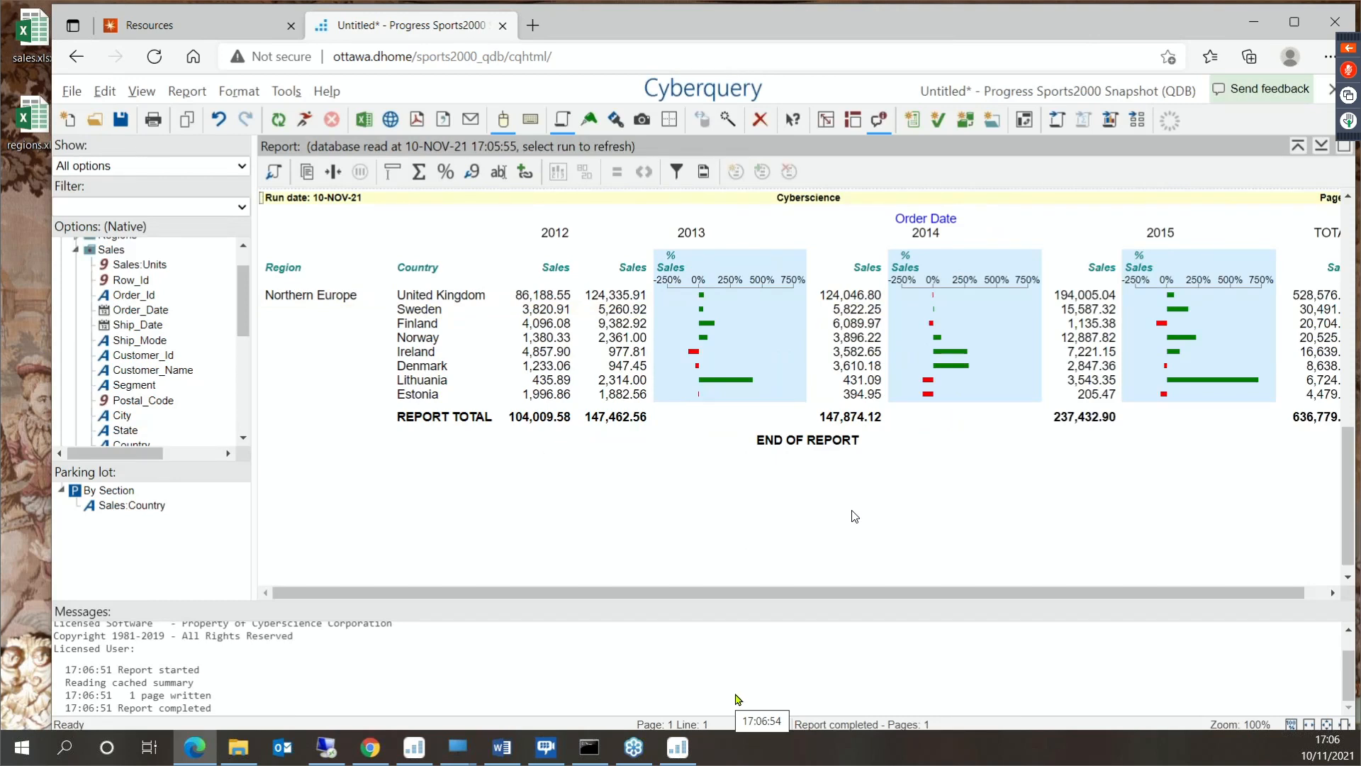
click(542, 468)
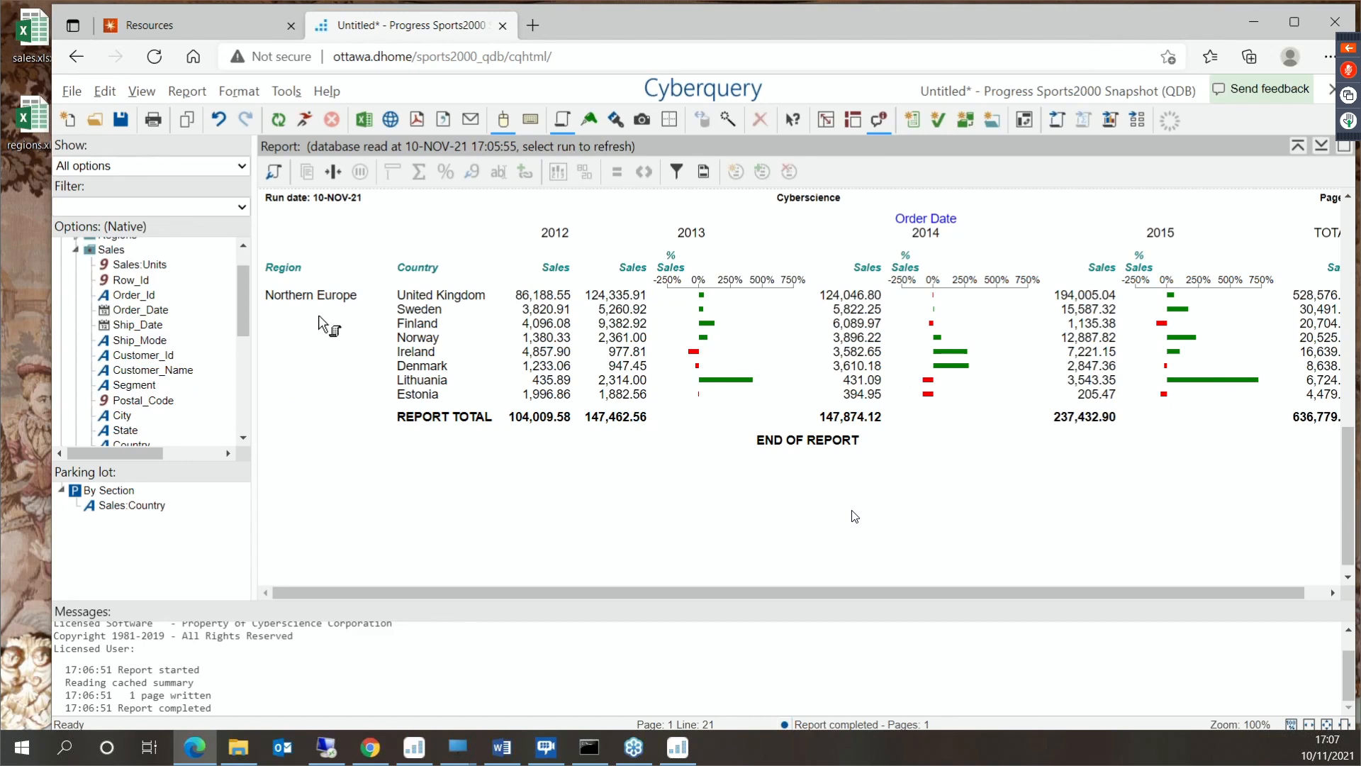
- Bring back the record selection and value picking views and switch the report's region to "Southern Europe"
click(853, 121)
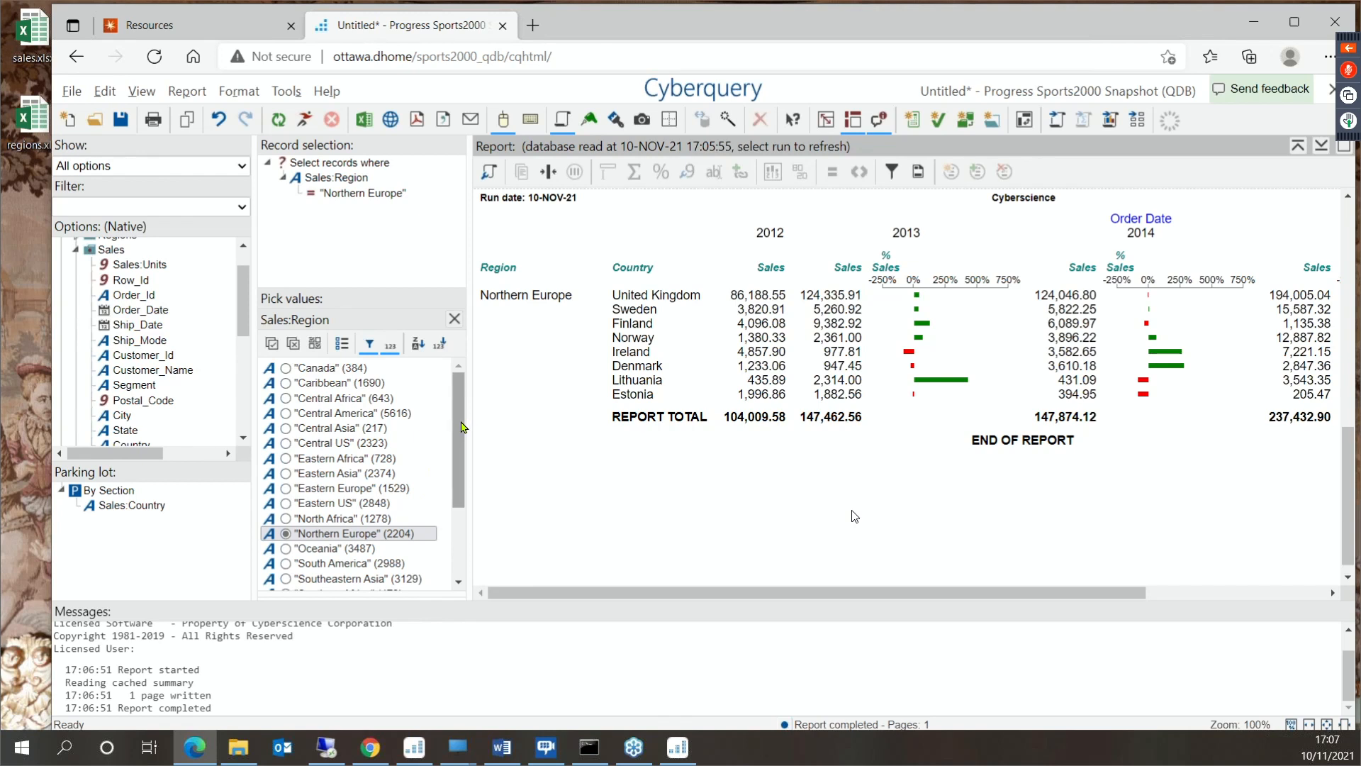
scroll(339, 529, down, 3)
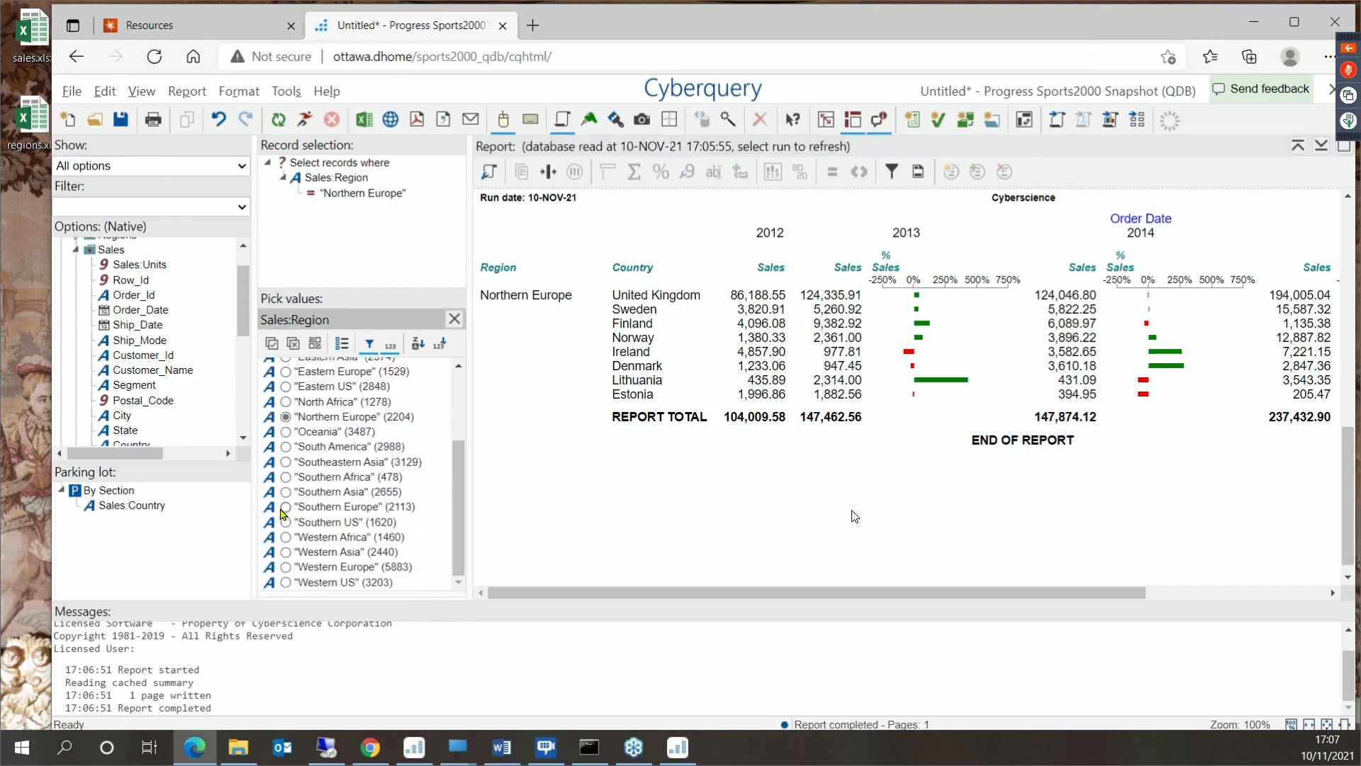
click(286, 507)
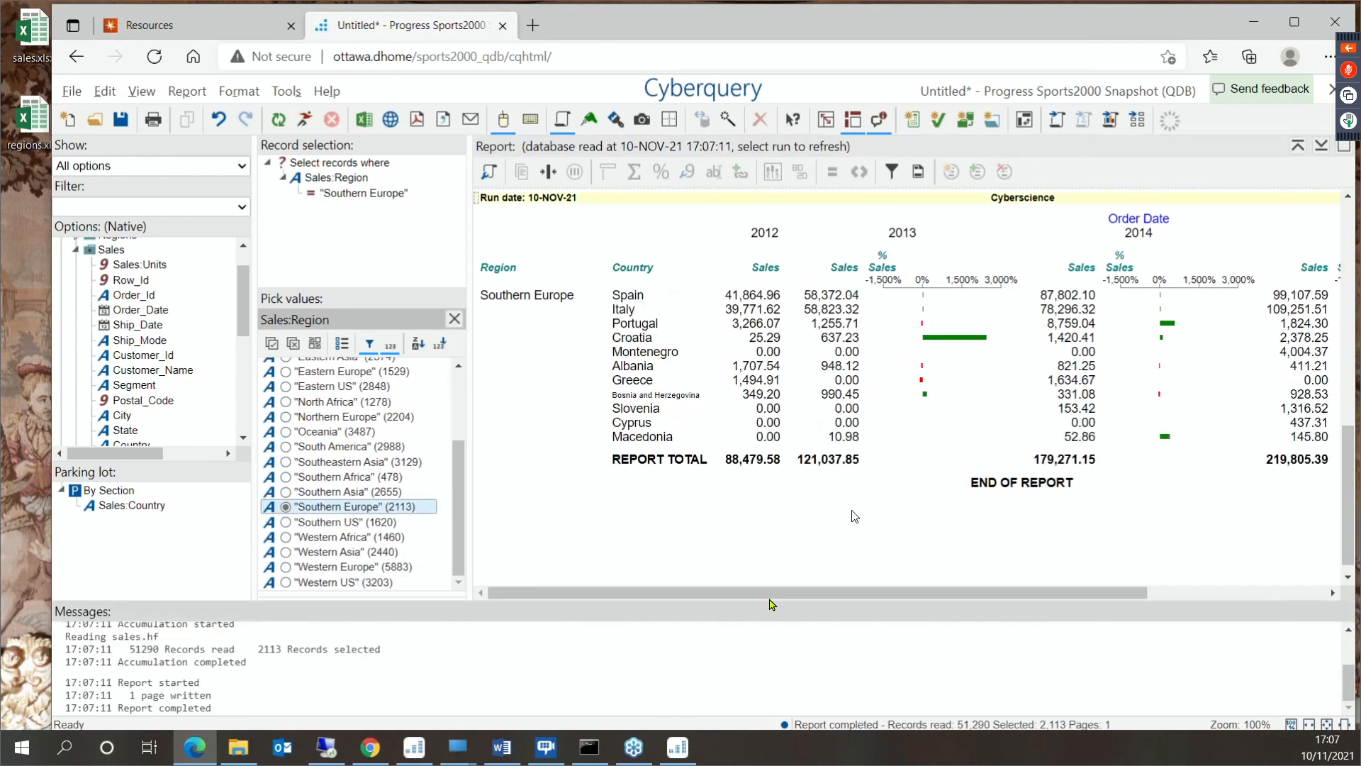
drag(772, 602, 837, 610)
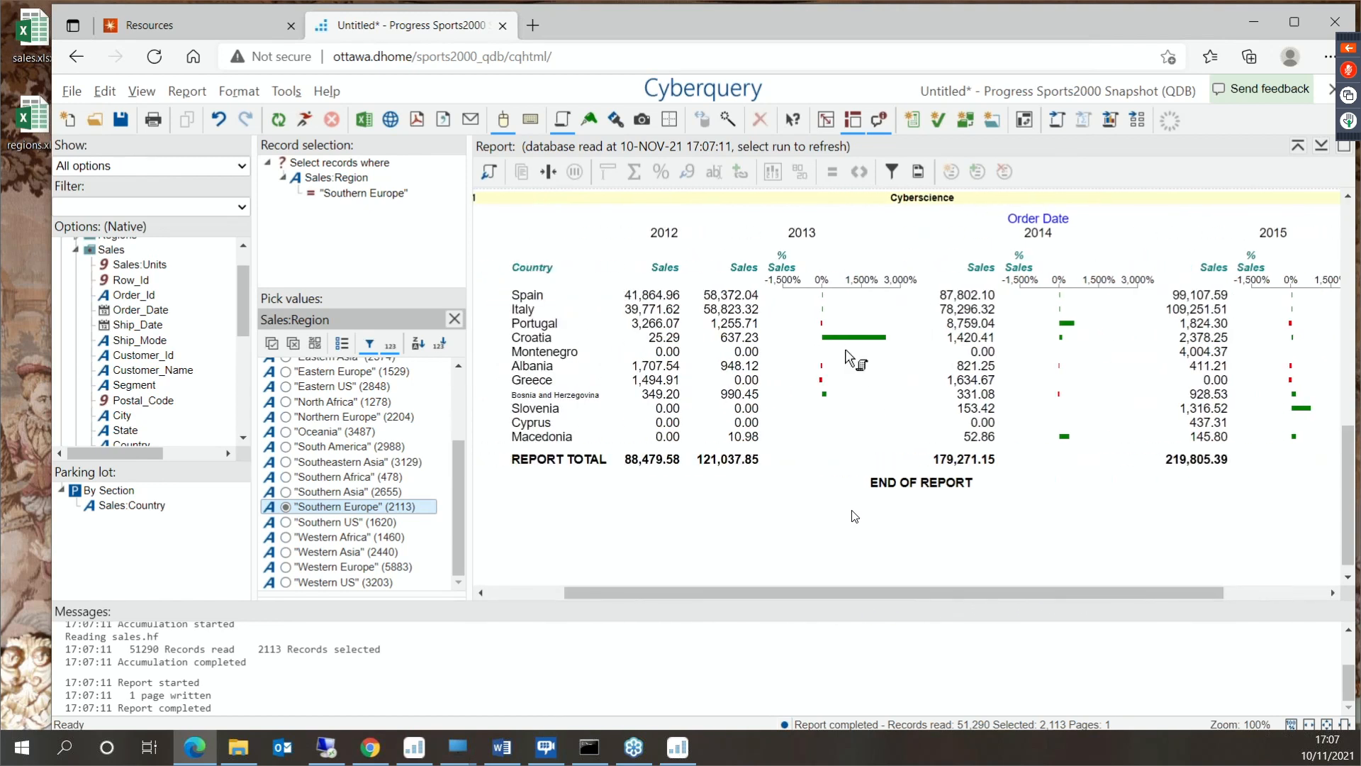
- Specify a maximum value of 300 for the chart axis in the % Sales column's bullet chart properties
mouse_move(854, 345)
click(845, 325)
right_click(841, 308)
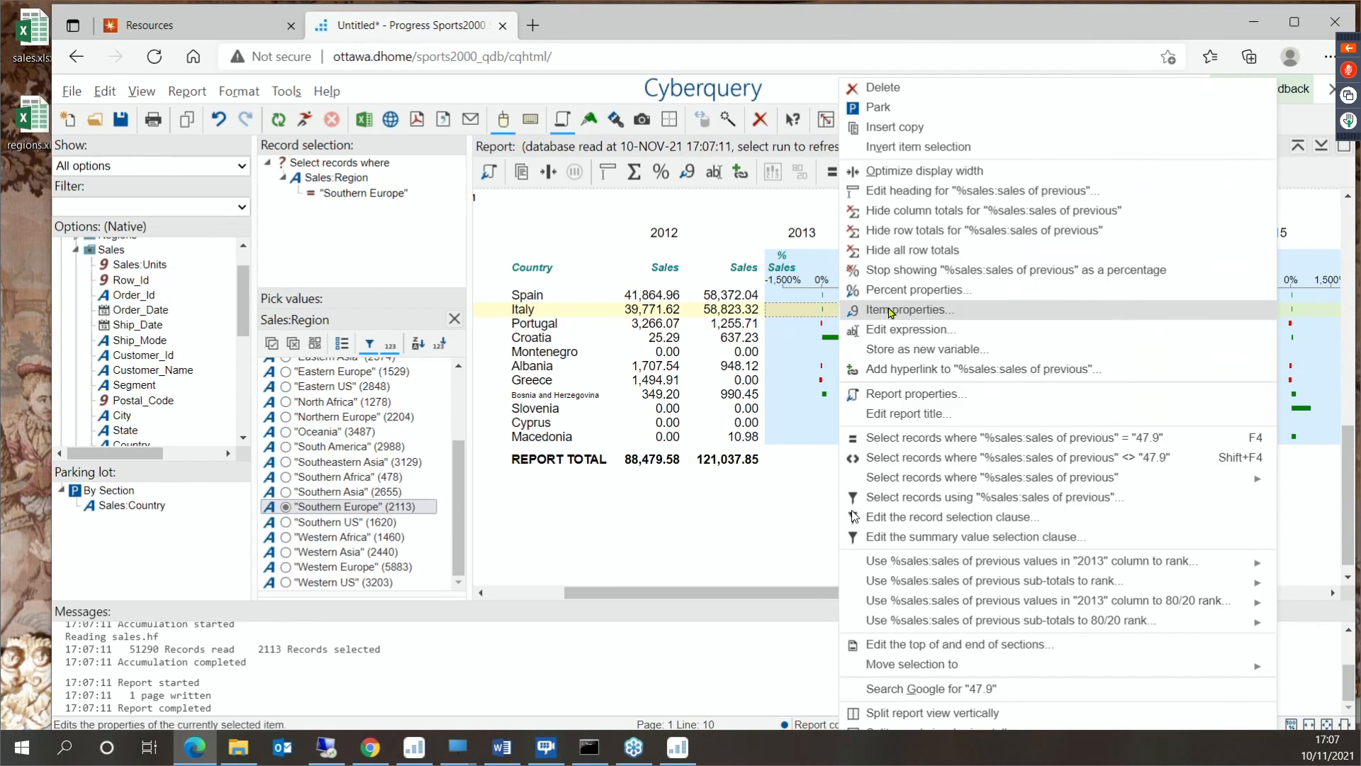
click(893, 310)
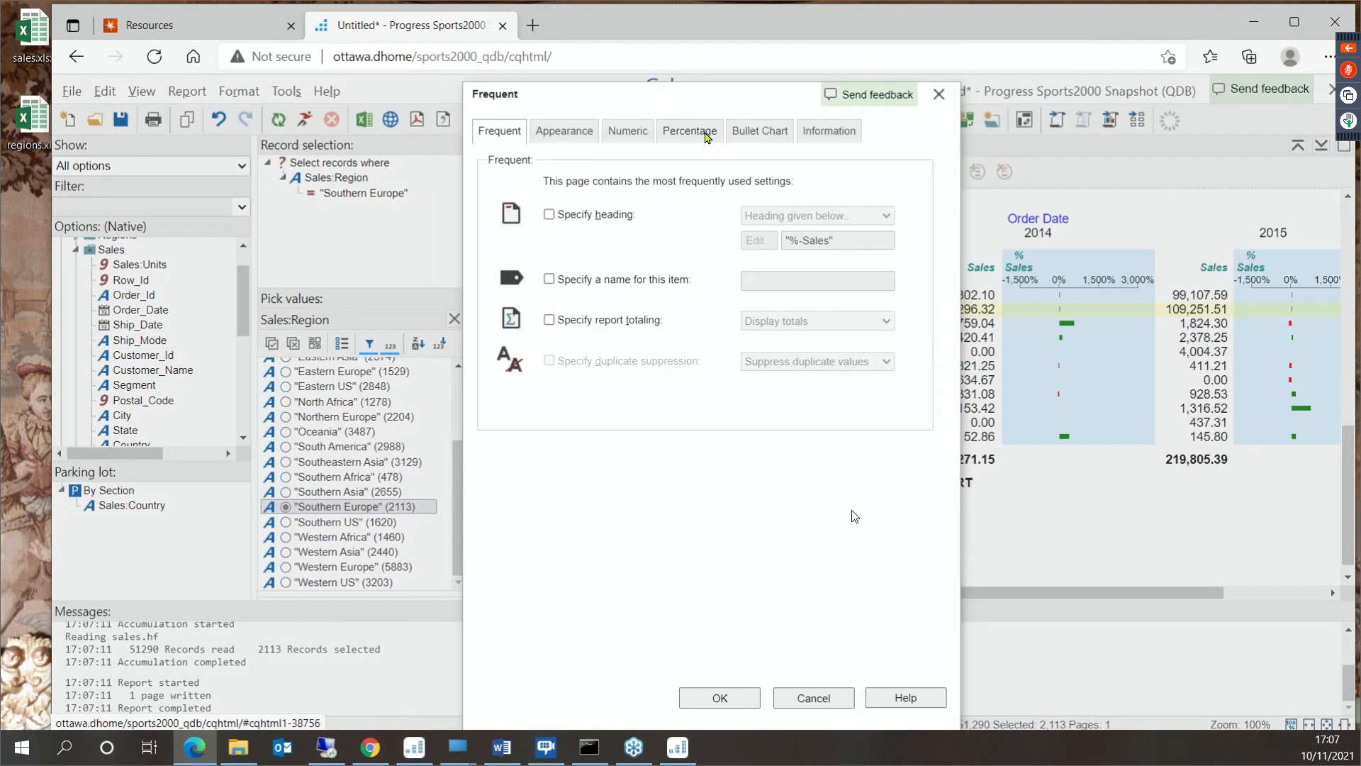
click(775, 134)
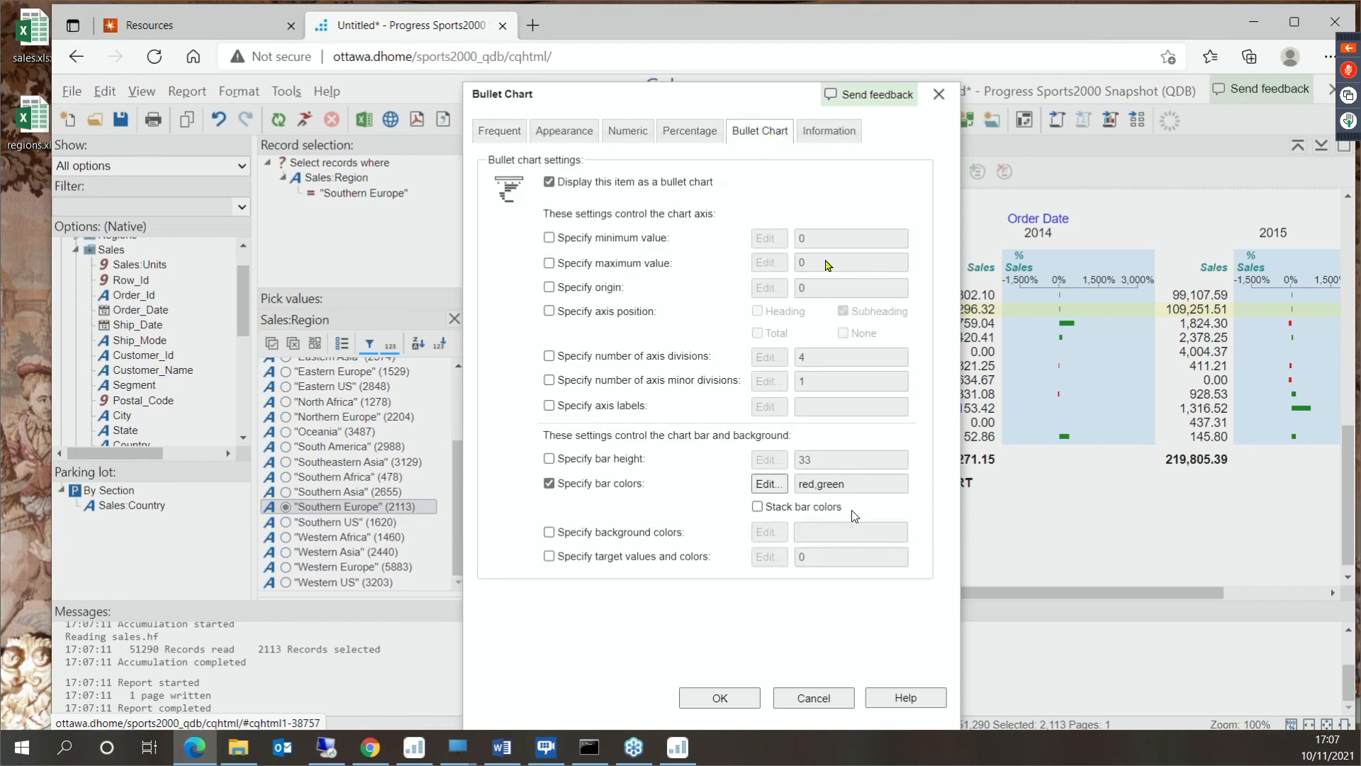
click(768, 262)
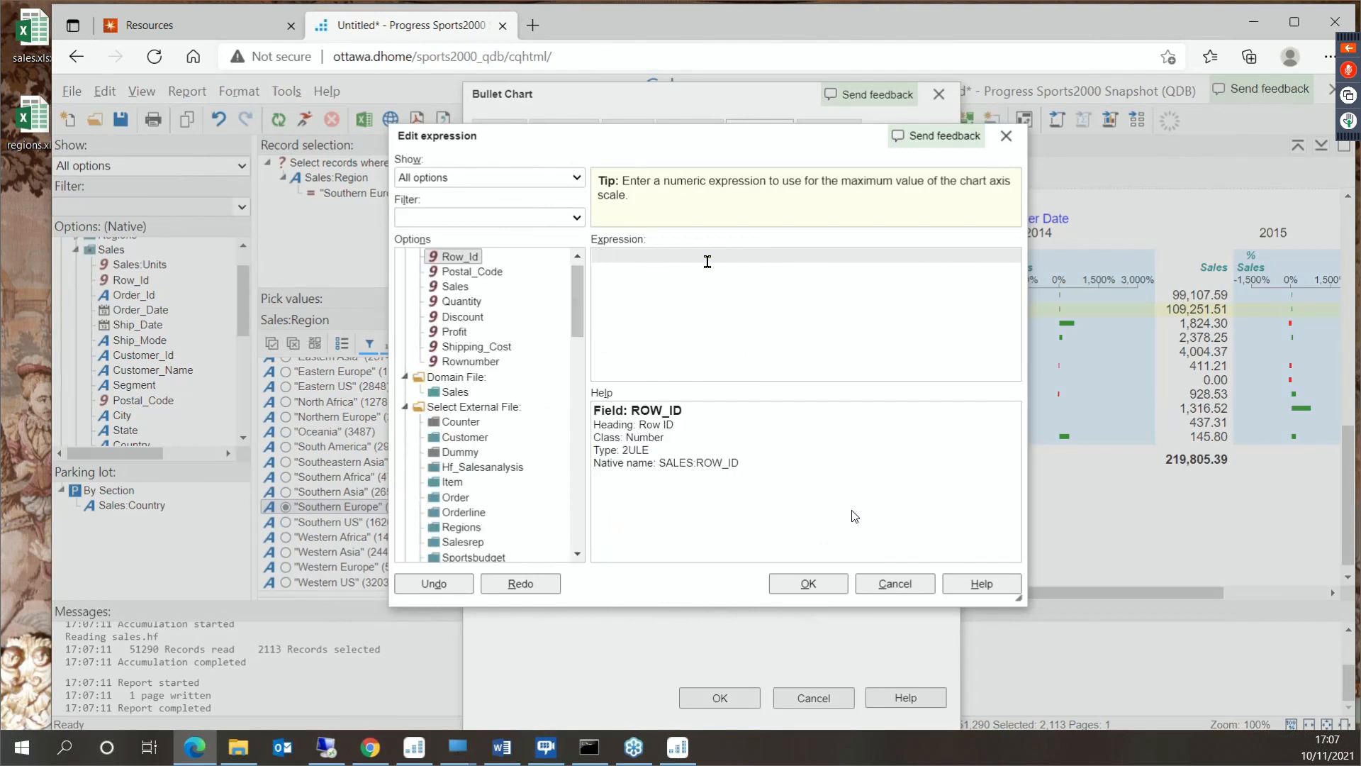
text(300)
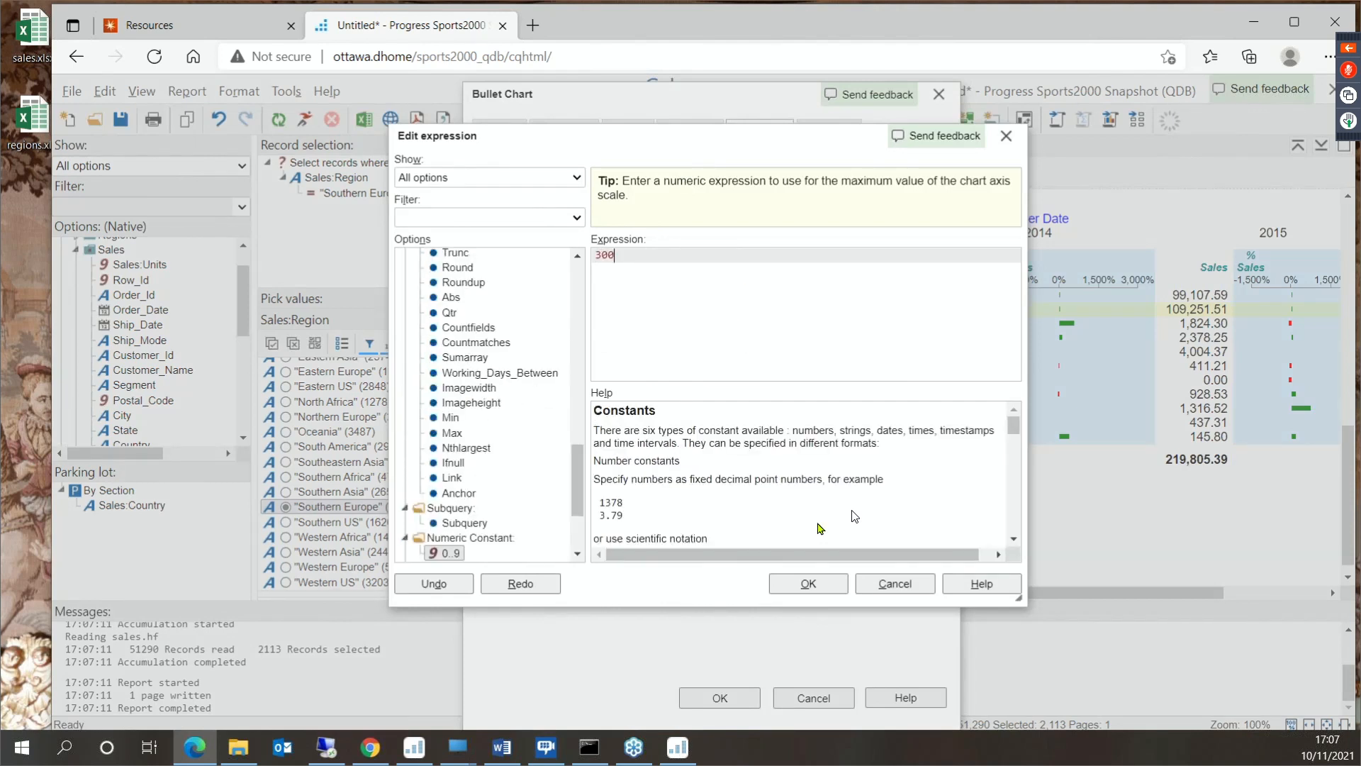
click(807, 583)
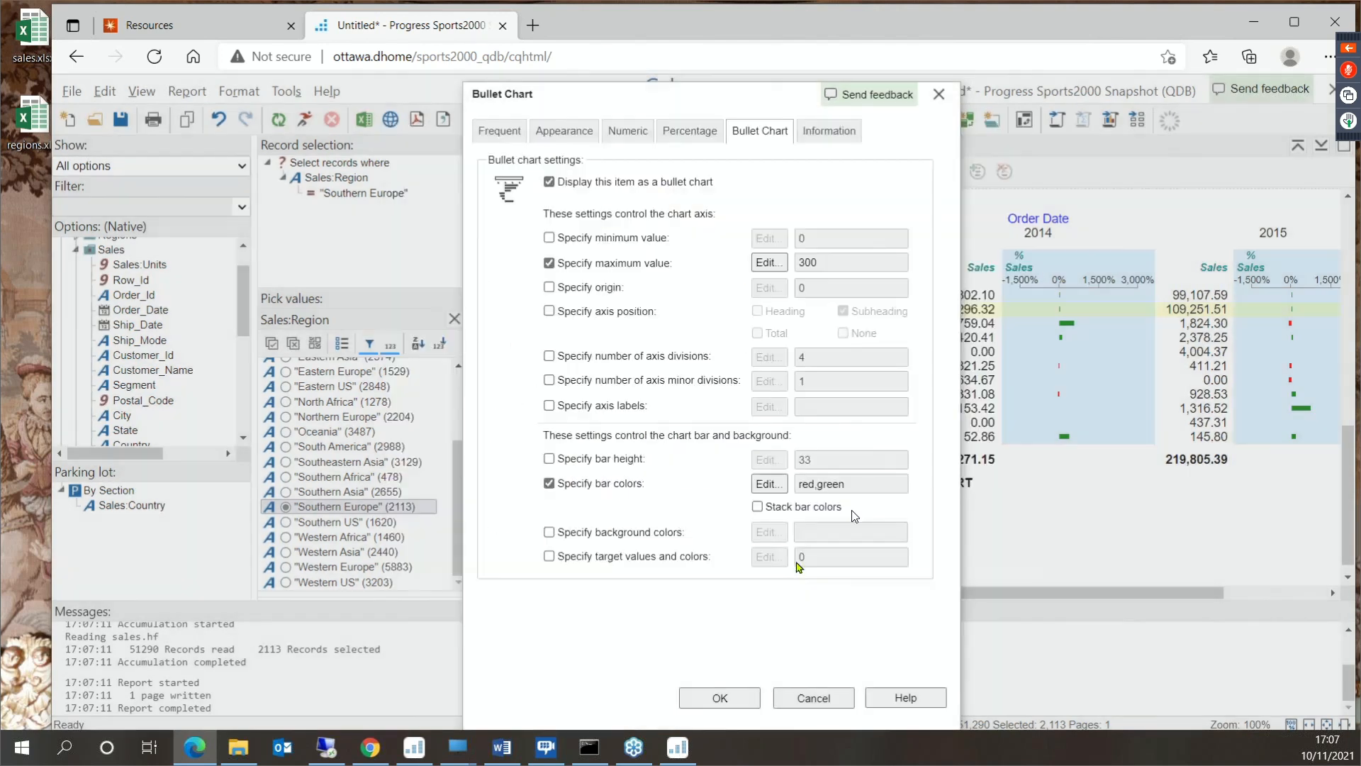
- Specify a minimum axis value of -300 for the bullet chart, apply the settings and review the charts across all years
click(549, 238)
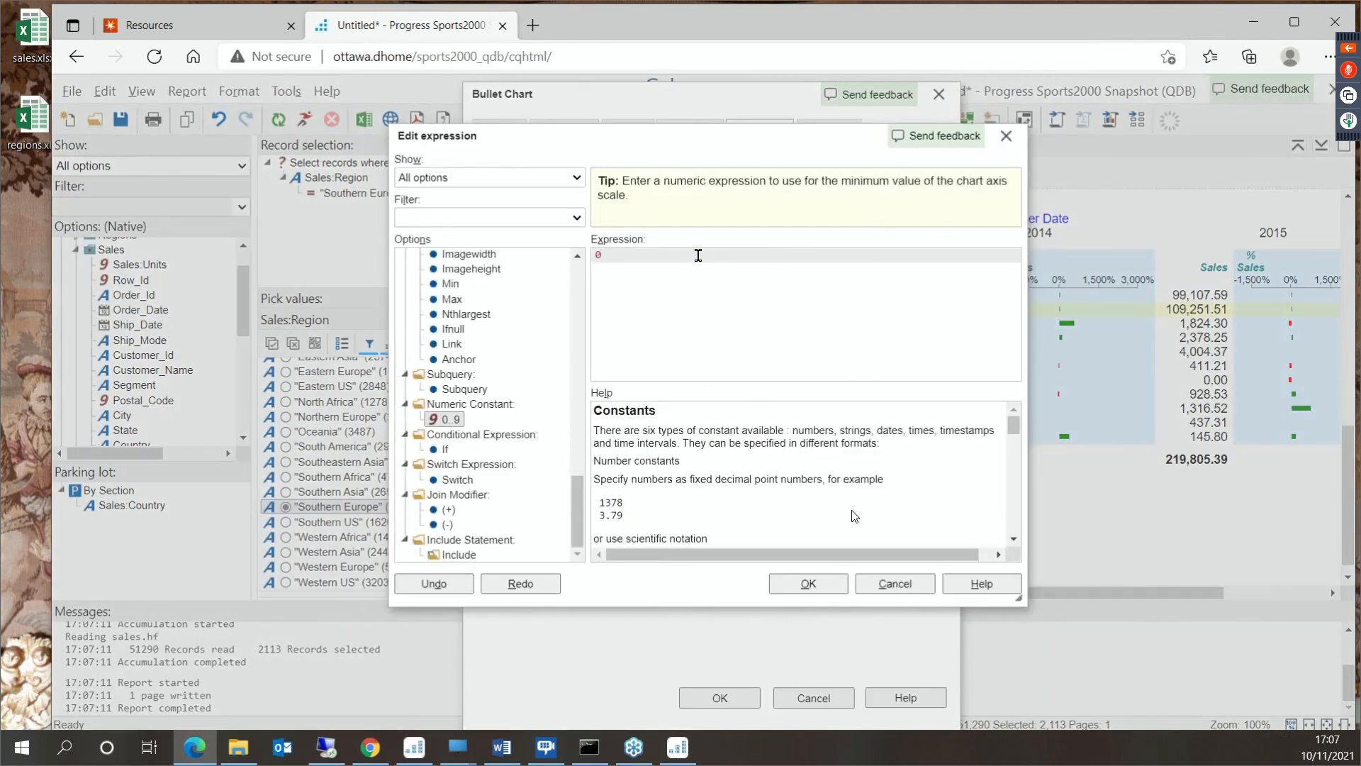
text(-300)
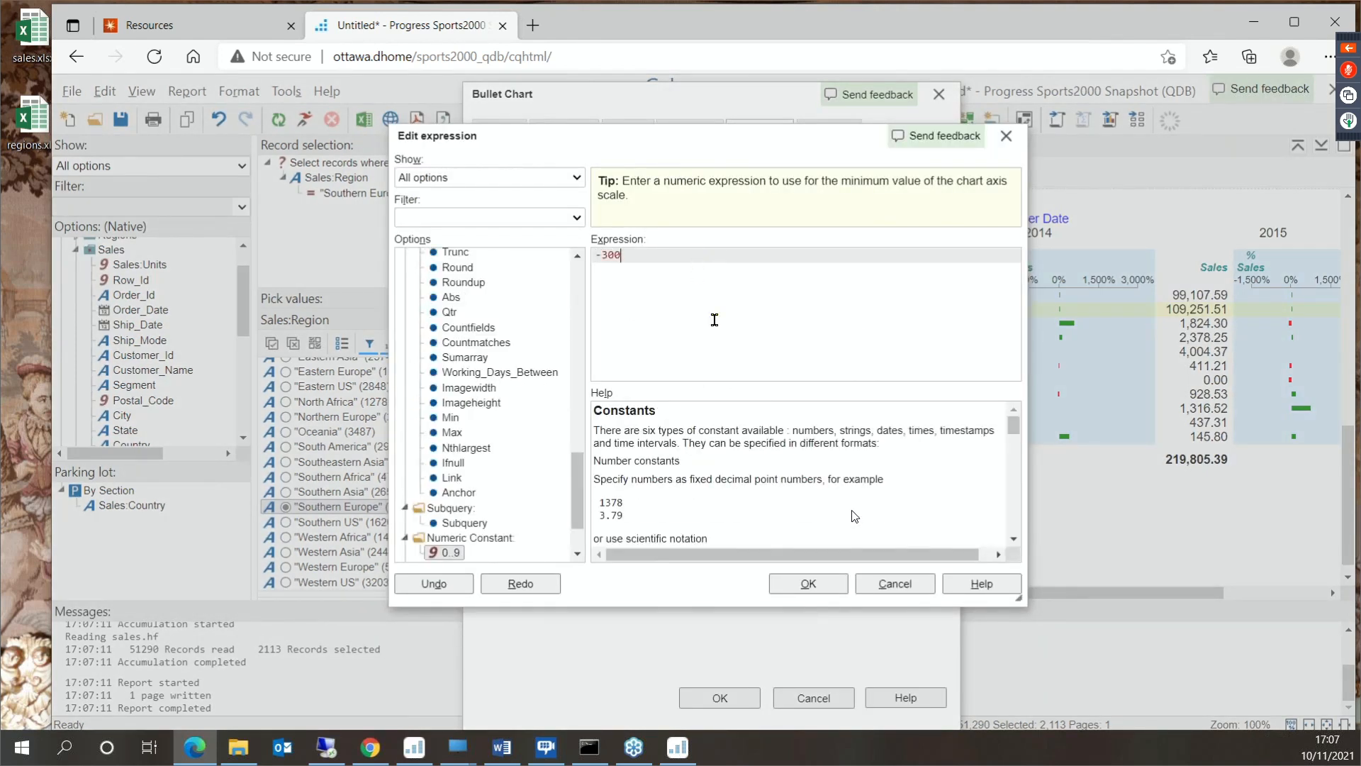
click(812, 584)
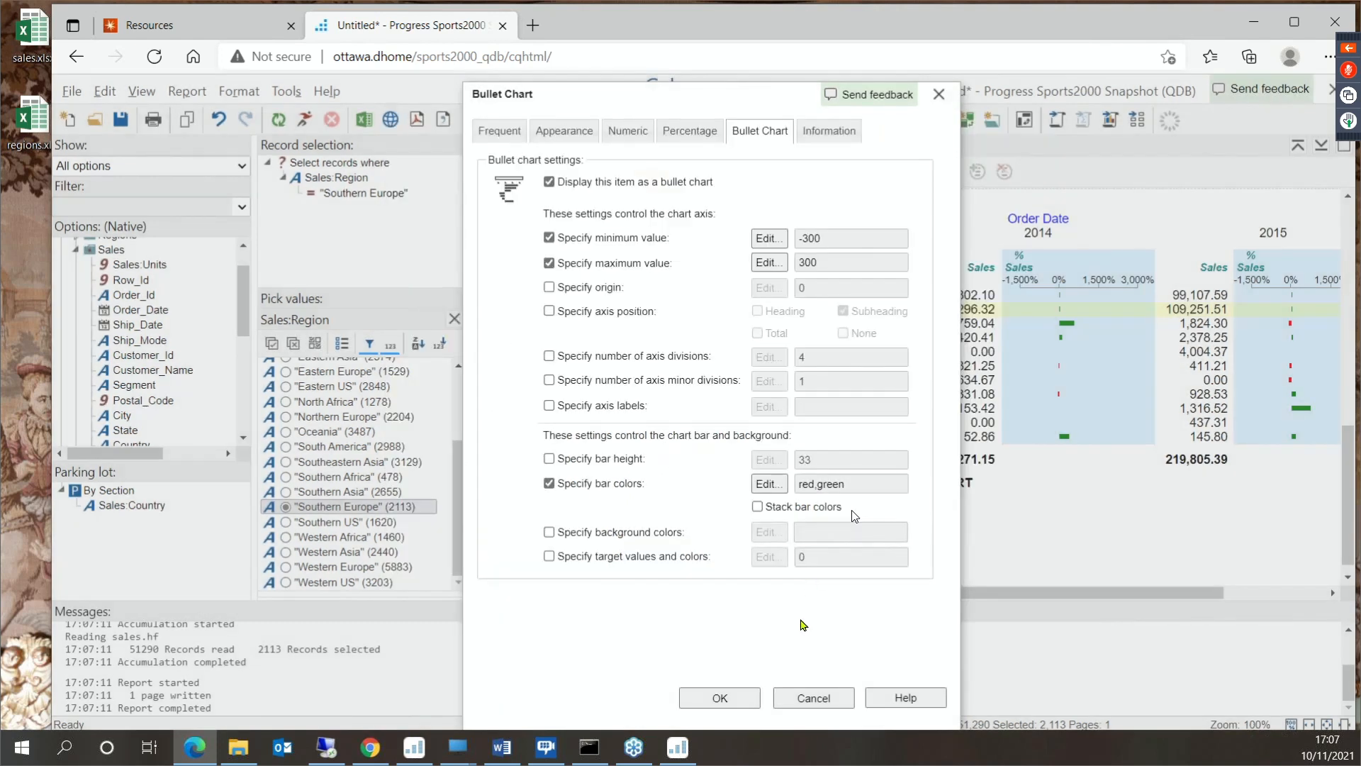
click(737, 697)
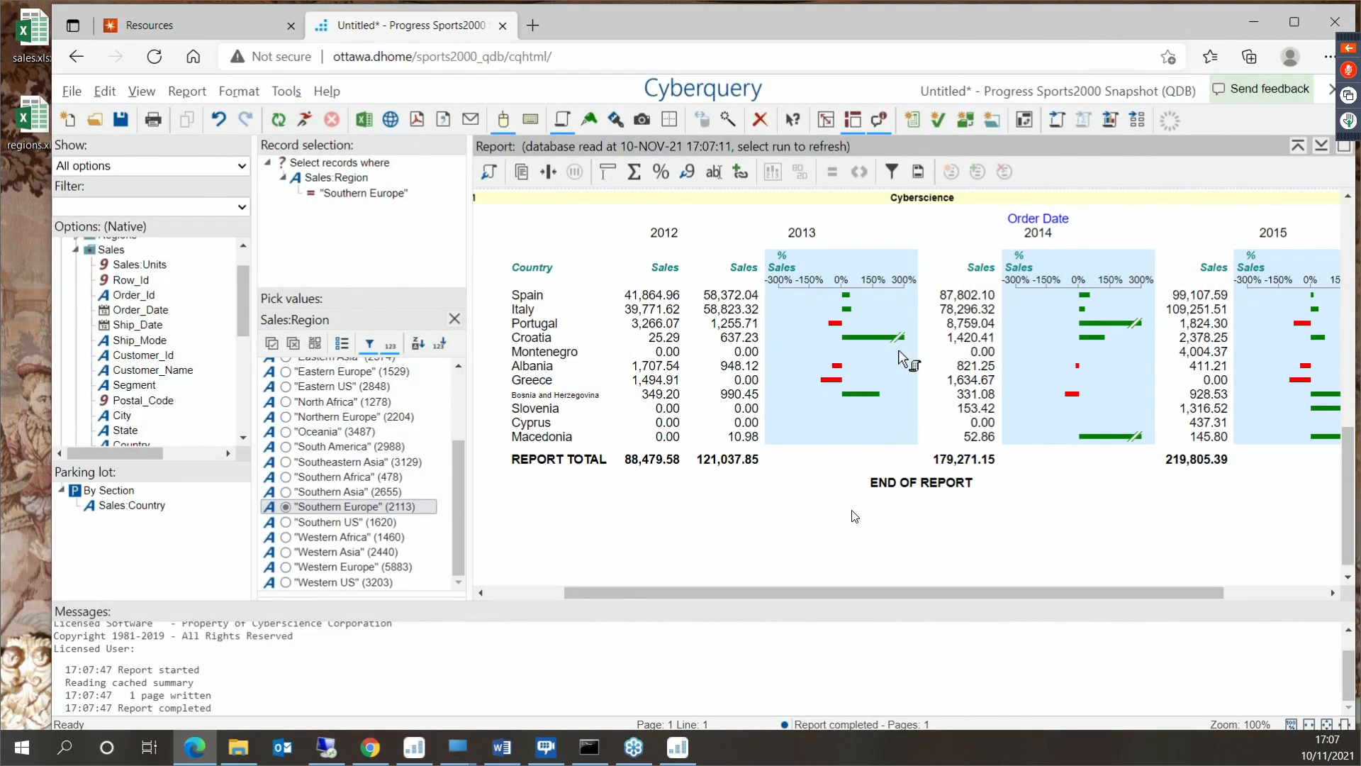
drag(1028, 592, 1237, 592)
drag(1149, 599, 921, 622)
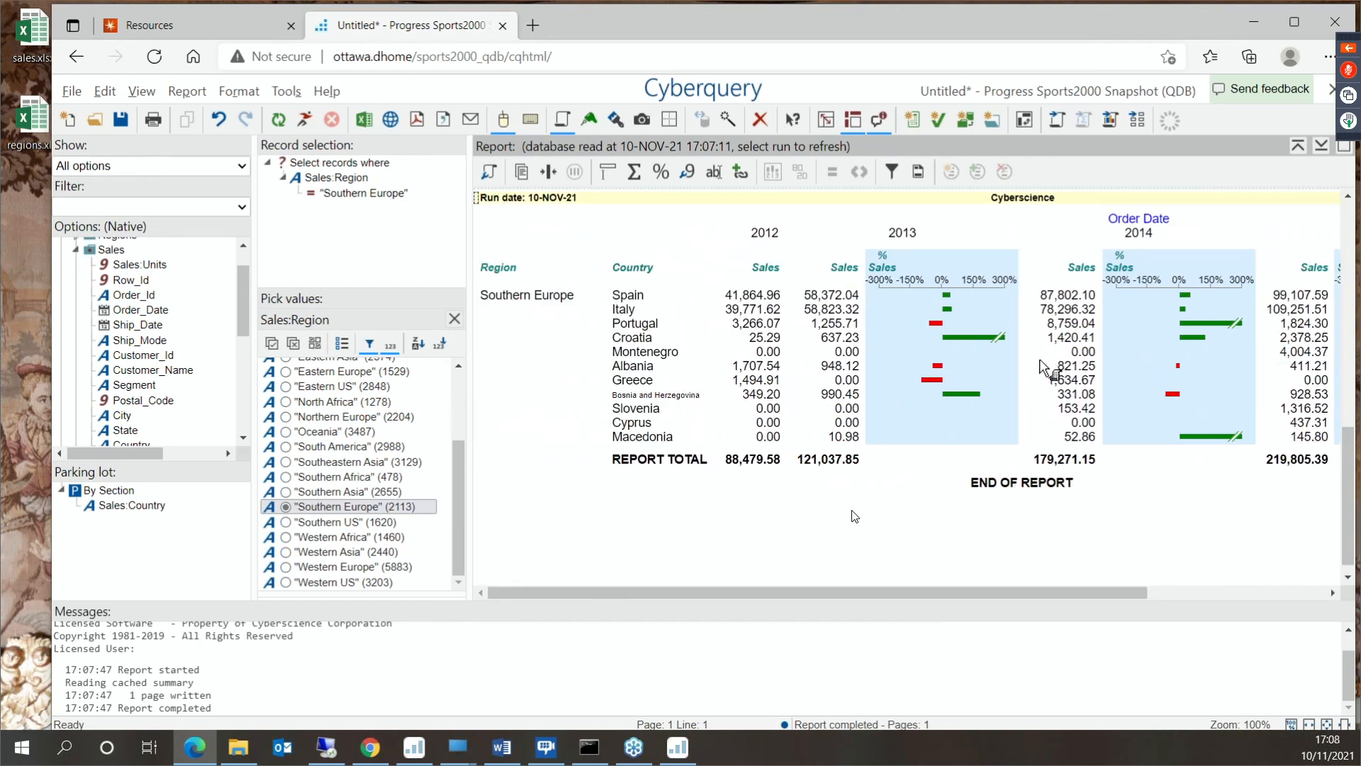
mouse_move(998, 343)
- Exit the Cyberquery report without saving the changes
click(82, 94)
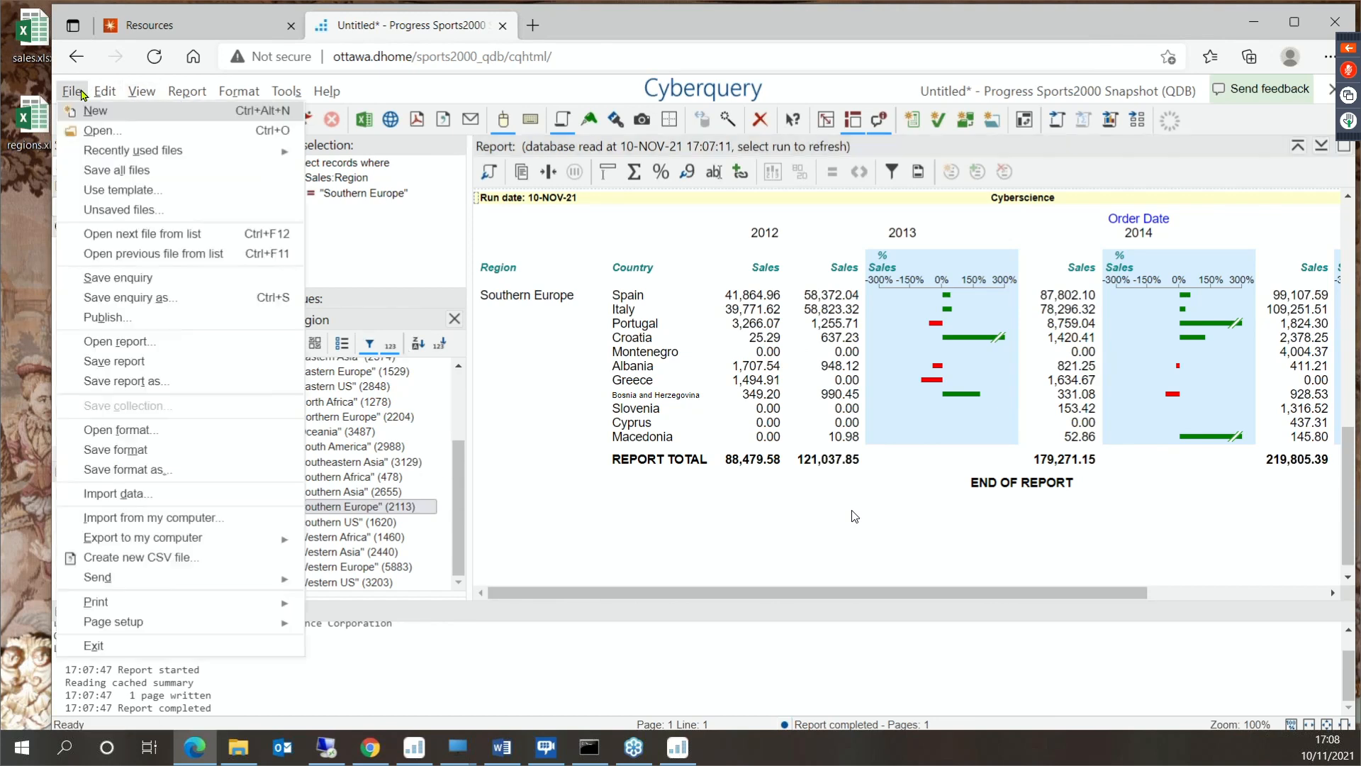
click(163, 646)
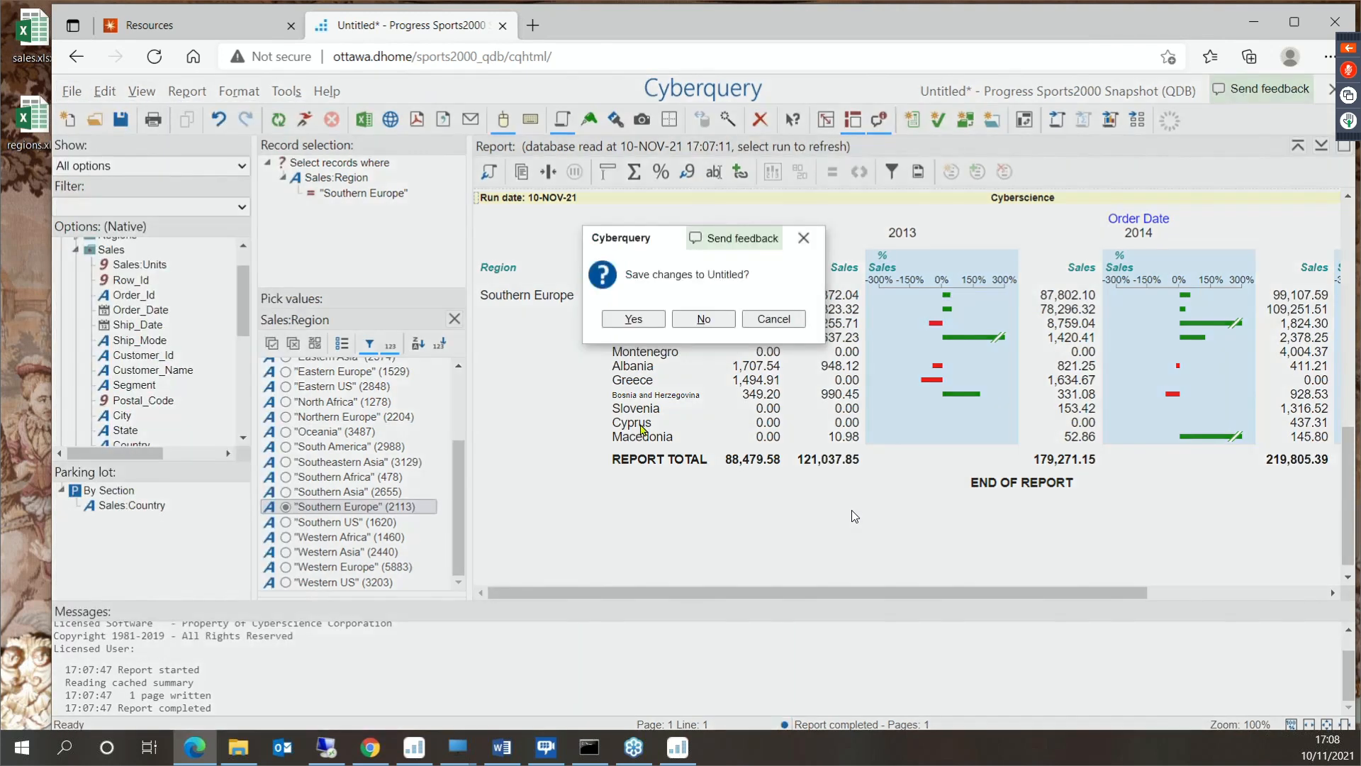
click(706, 319)
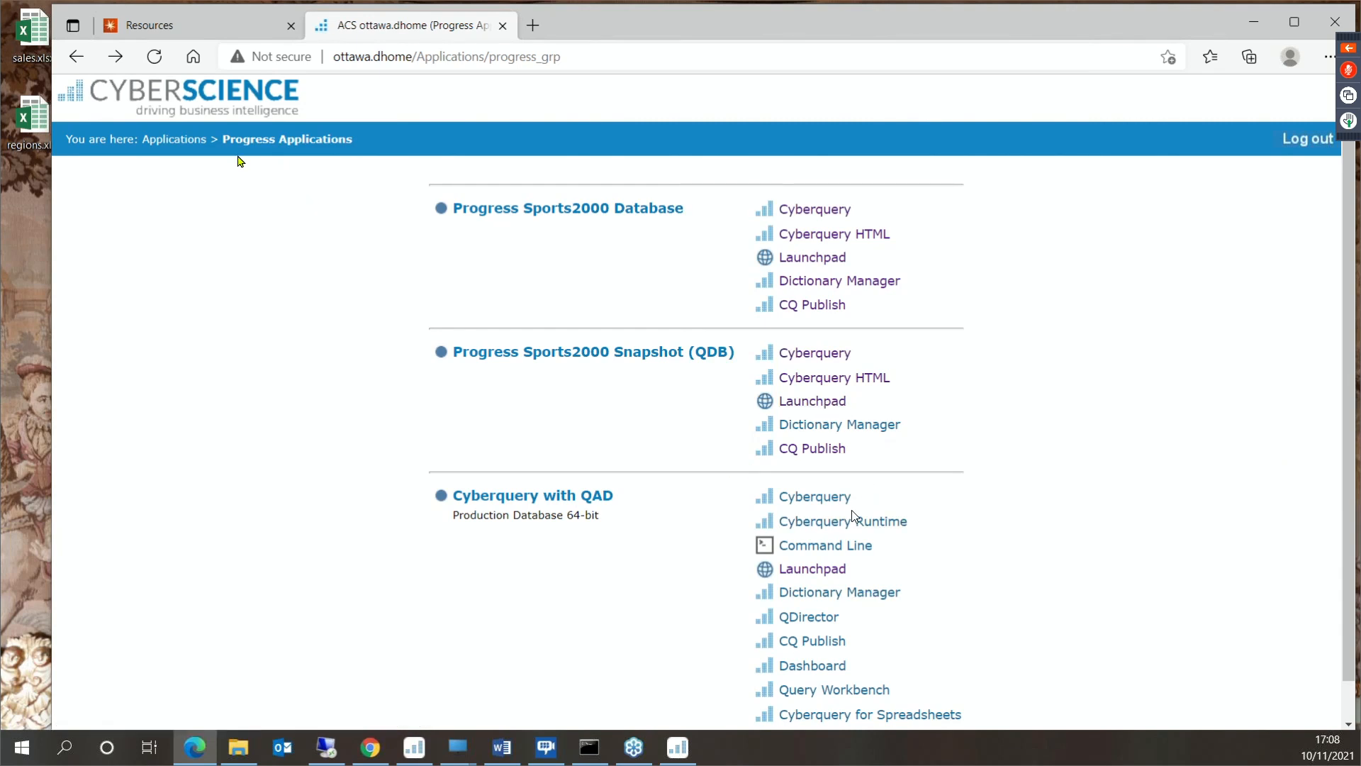
- Open the Launchpad dashboard of the Mail Order Demo Applications and zoom out until the whole dashboard fits
click(183, 140)
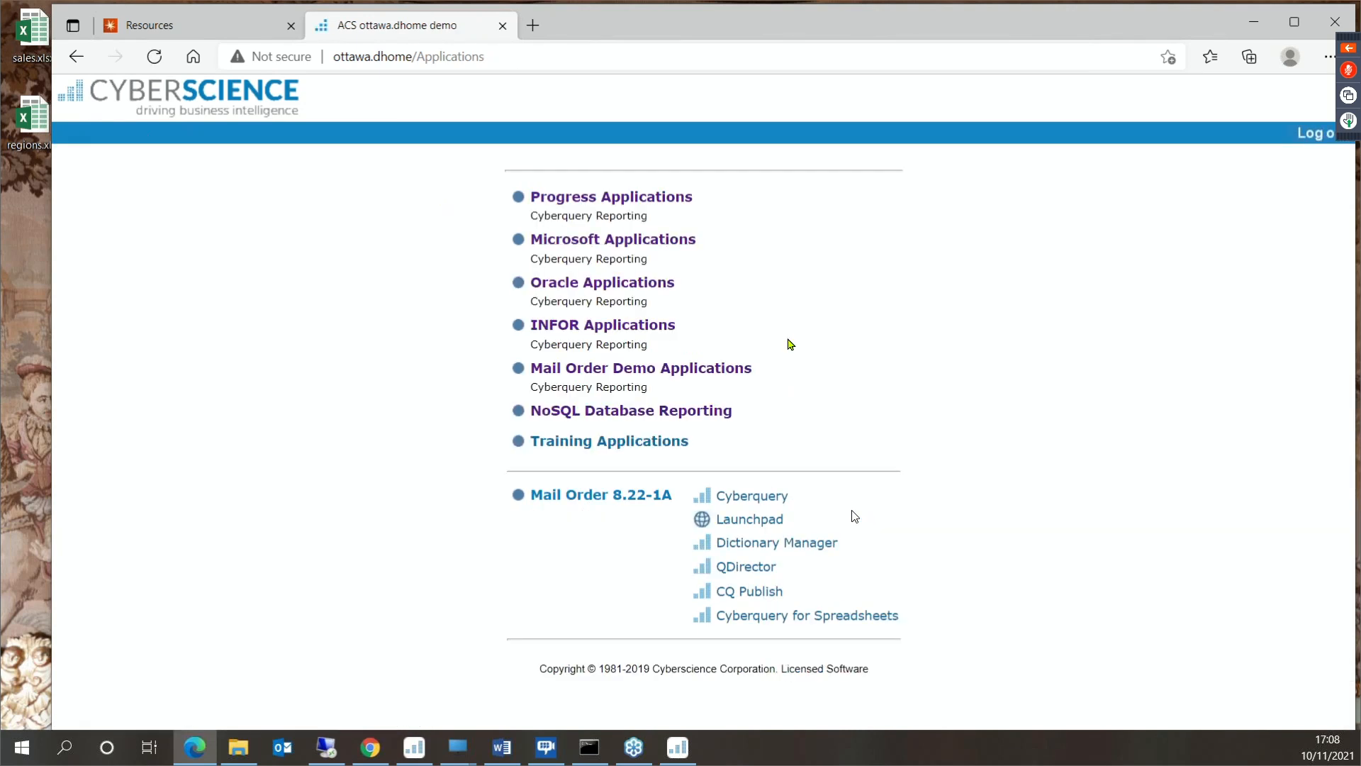
click(673, 369)
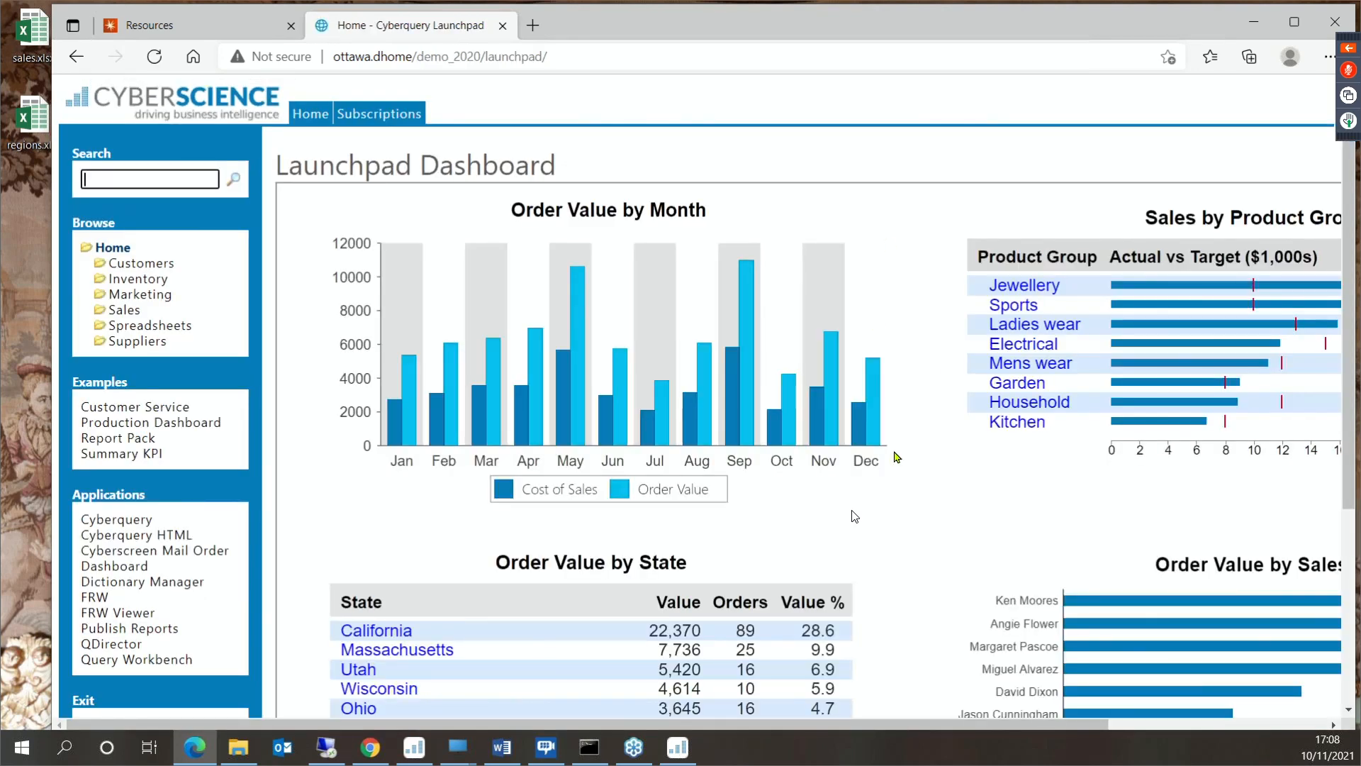
scroll(897, 458, down, 3)
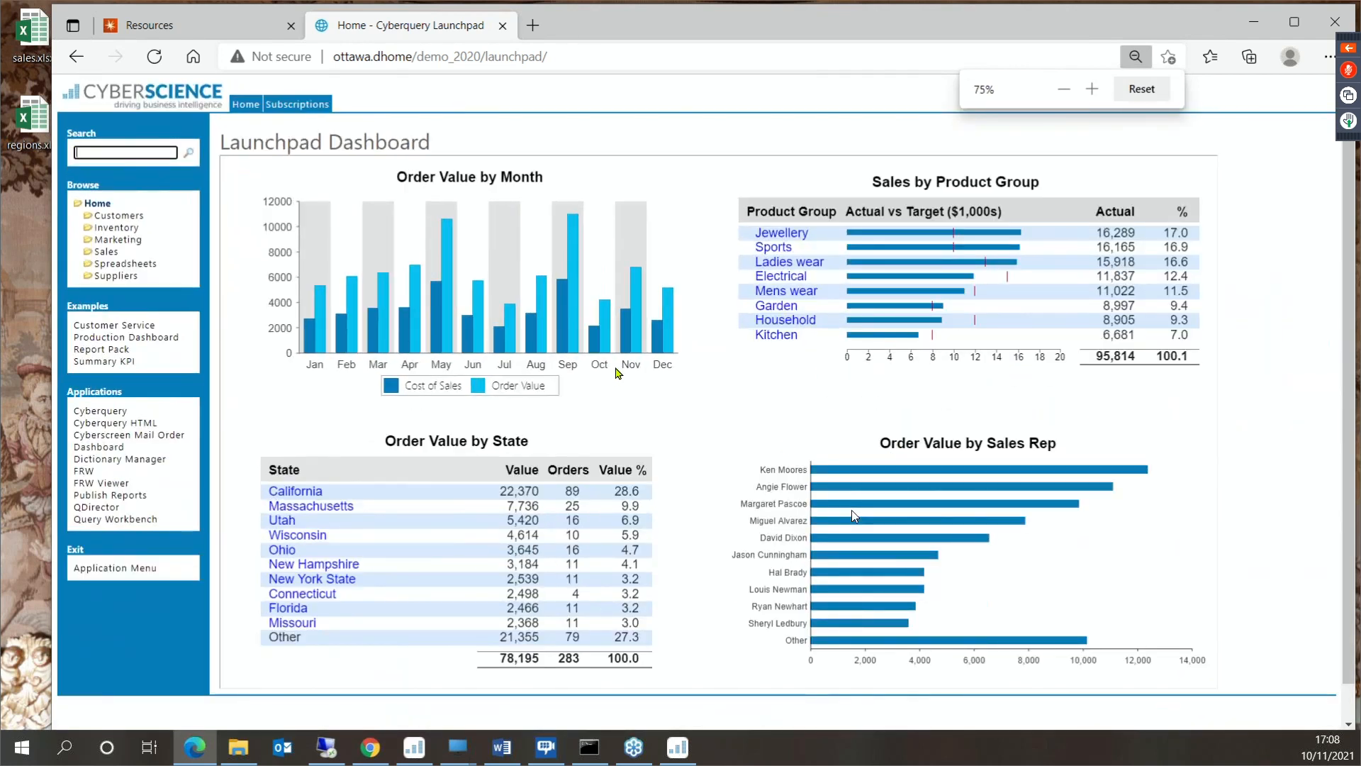
click(560, 351)
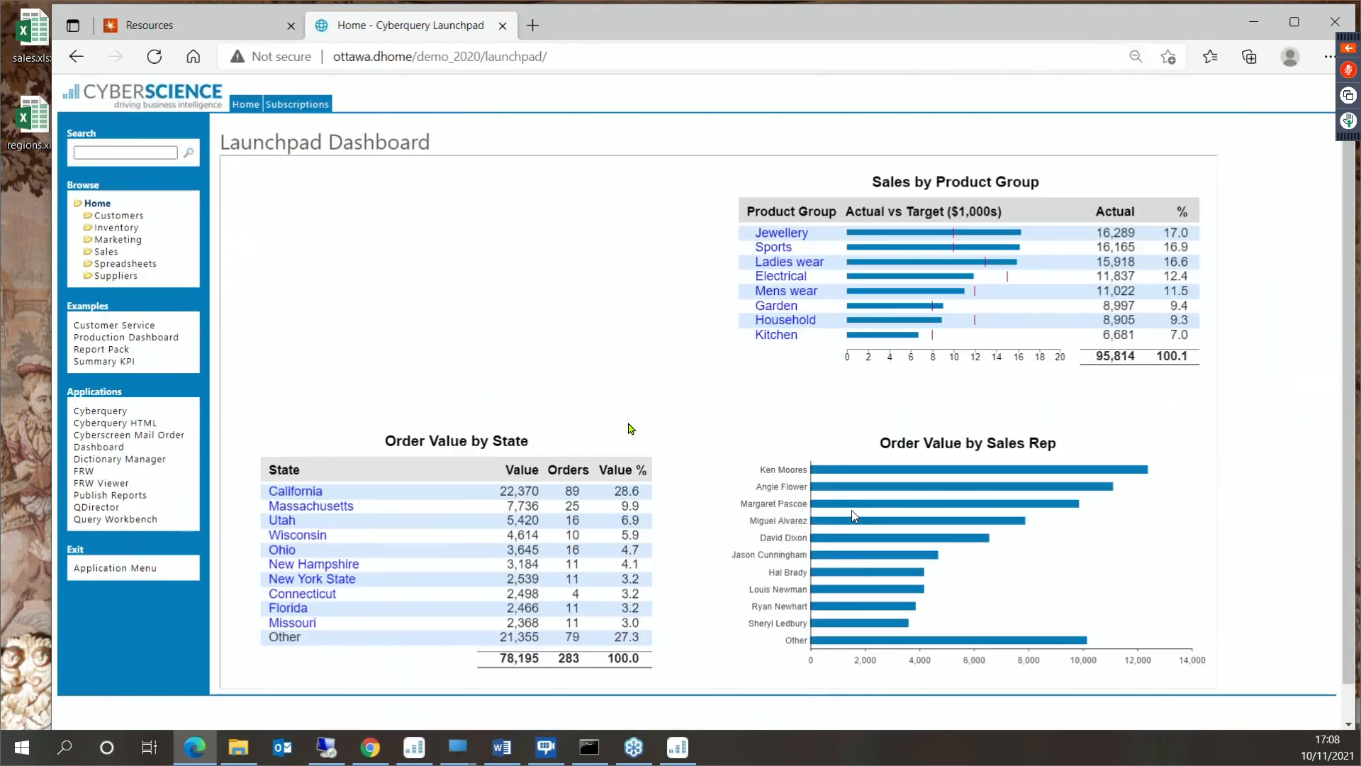
click(485, 394)
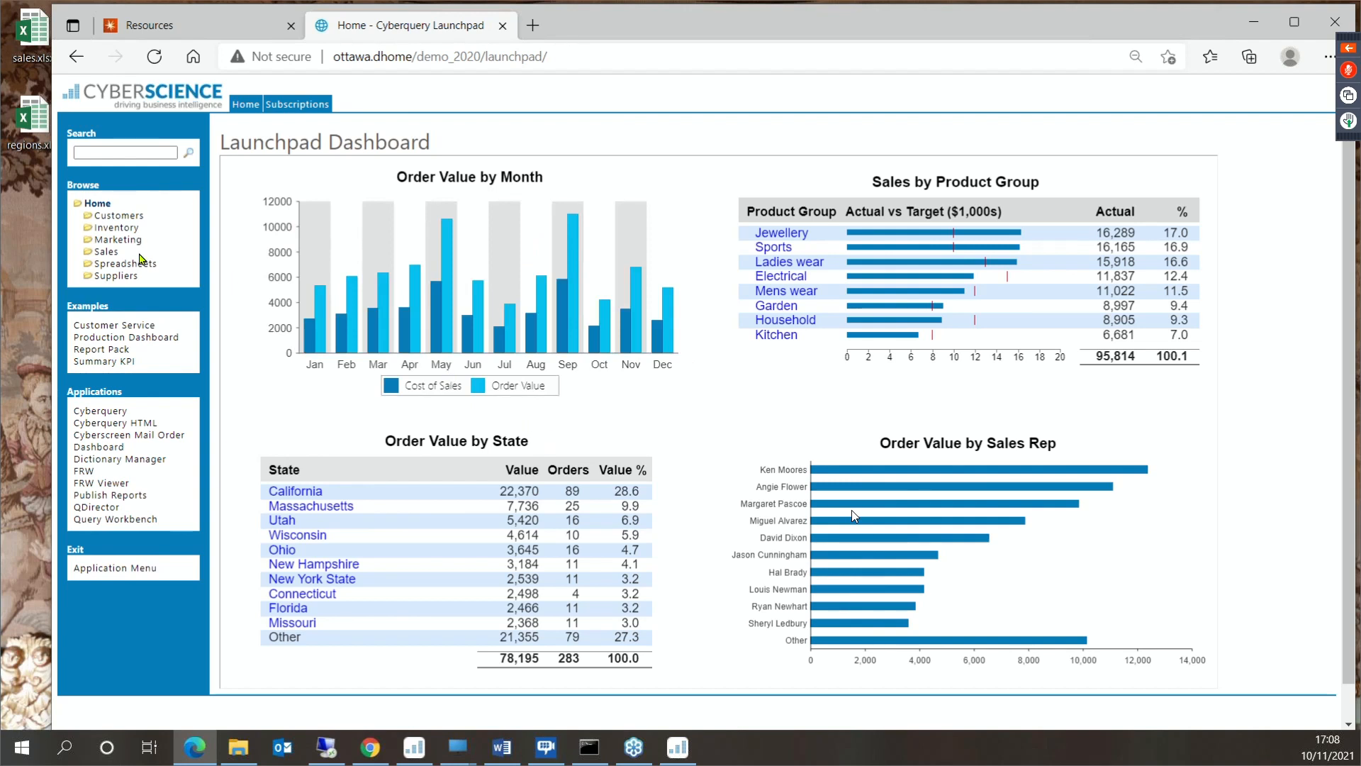
- In the Sales folder, view the April sales rep comparison for Kitchen and the year-to-date performance for Jewellery
click(117, 257)
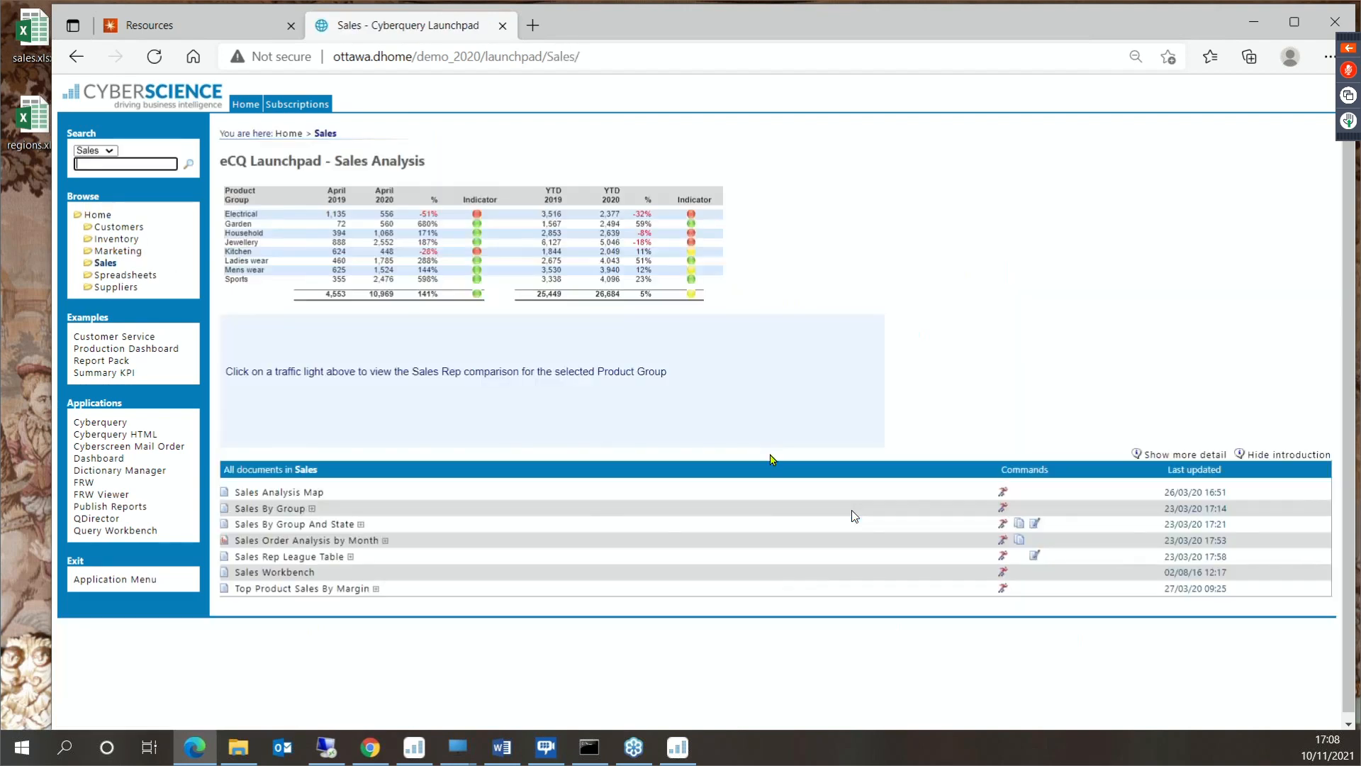
click(477, 257)
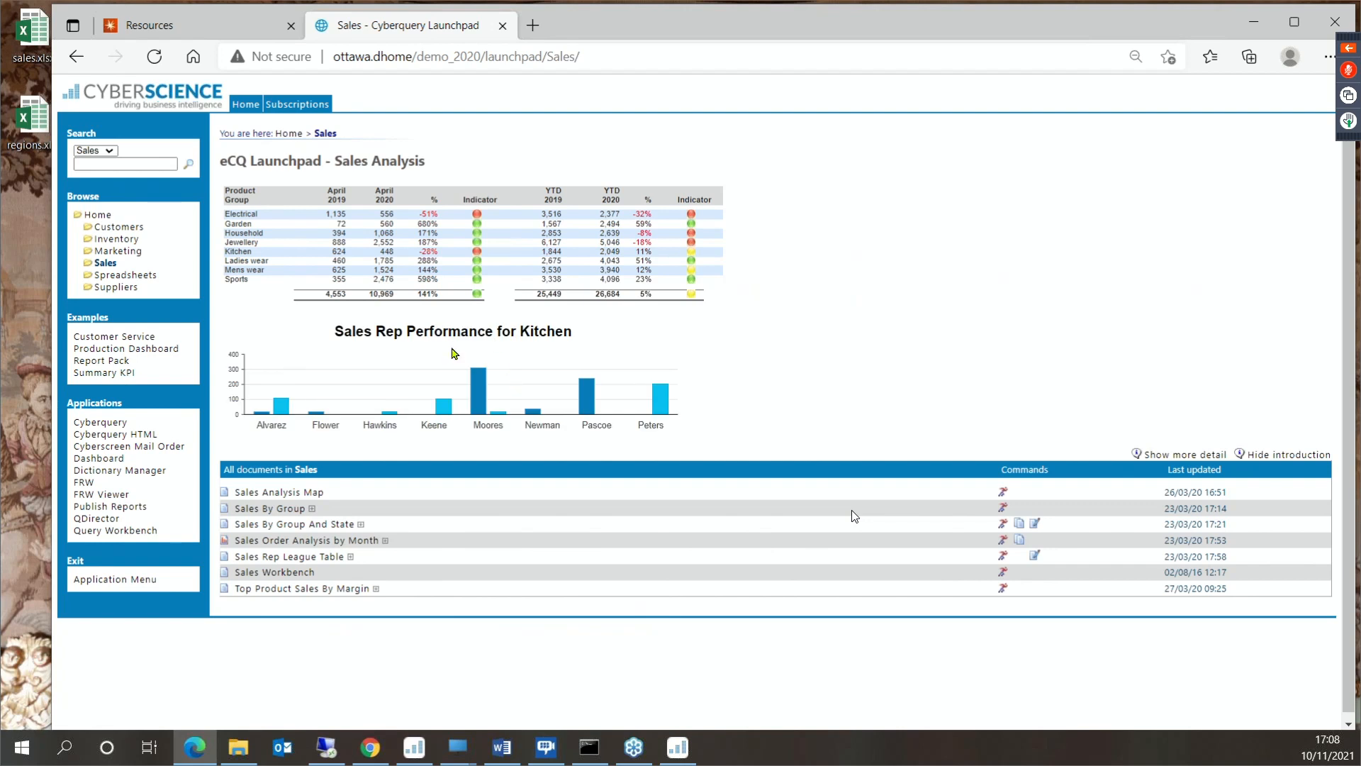
click(691, 242)
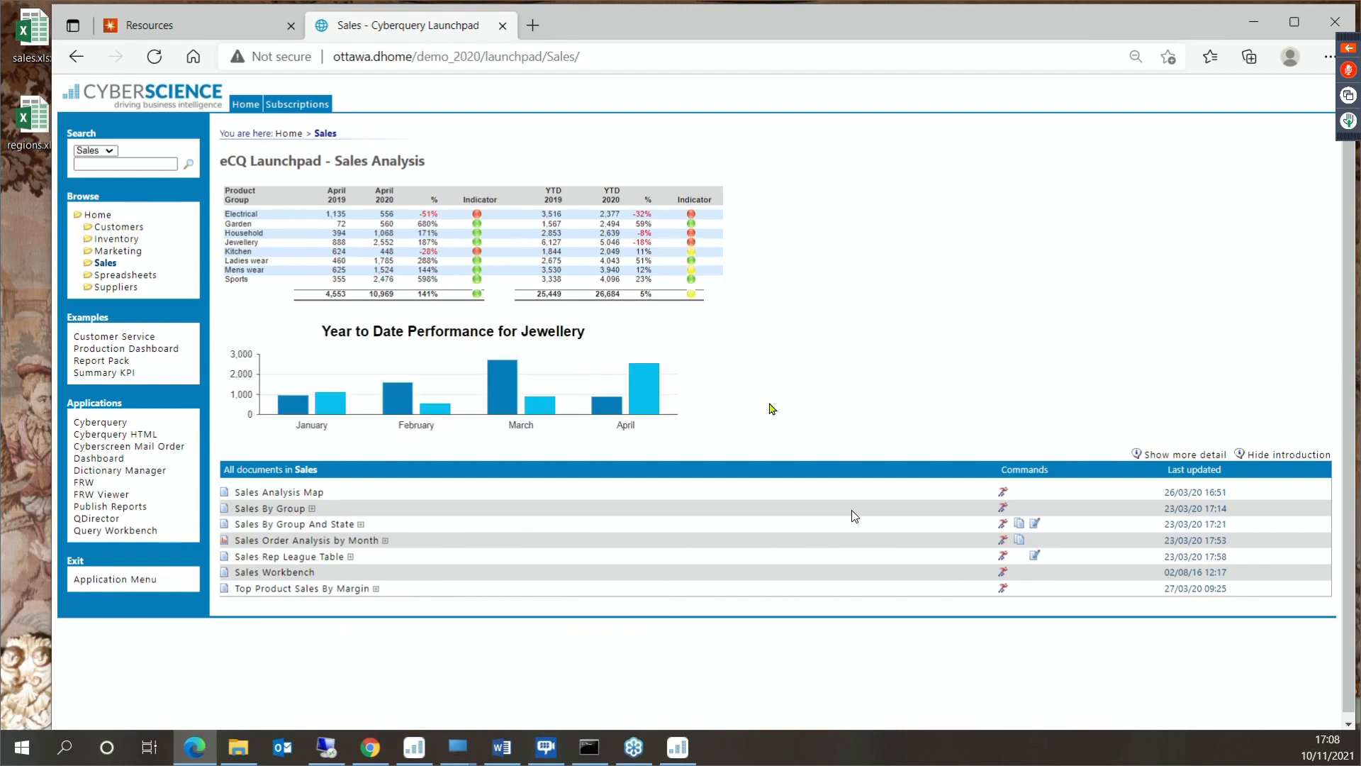
- In the Customers folder, view the customers behind the Balances Over-Due KPI and close the detail report
click(124, 228)
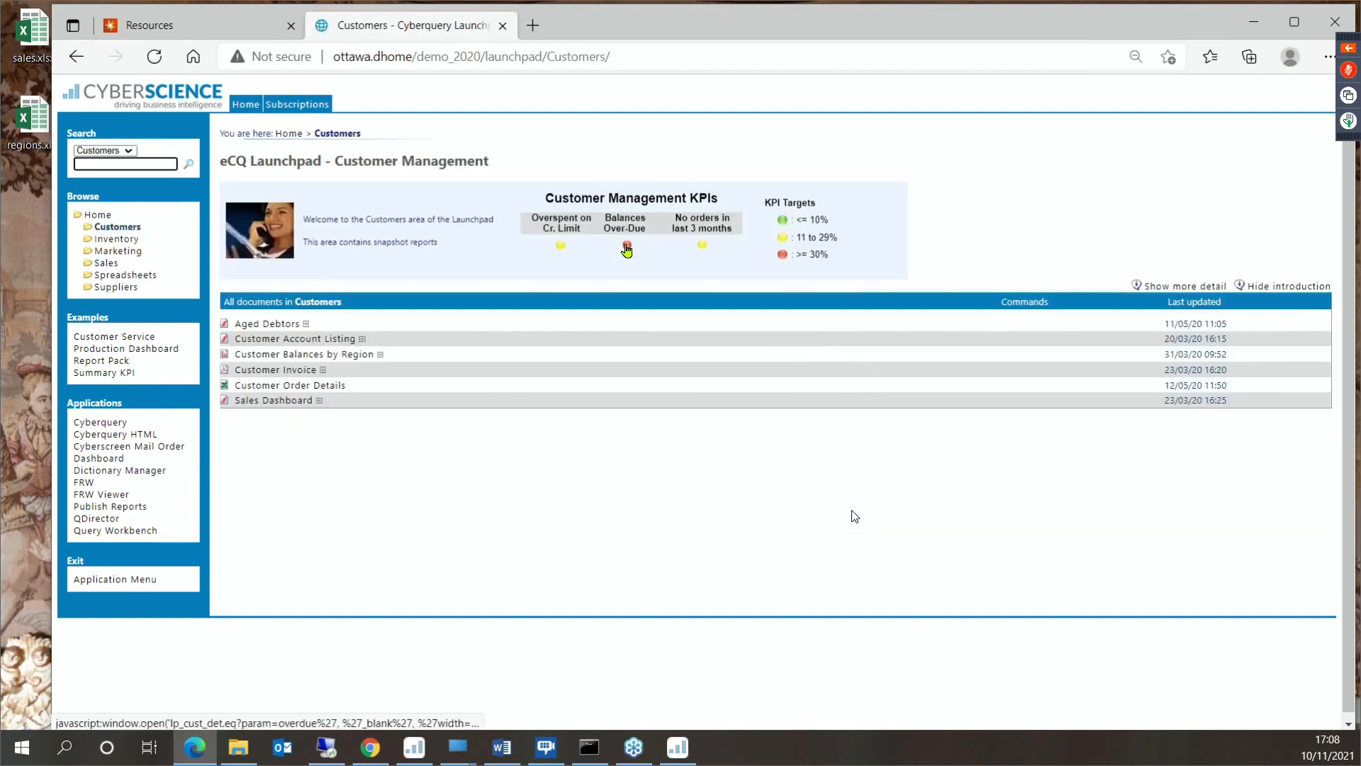
click(625, 245)
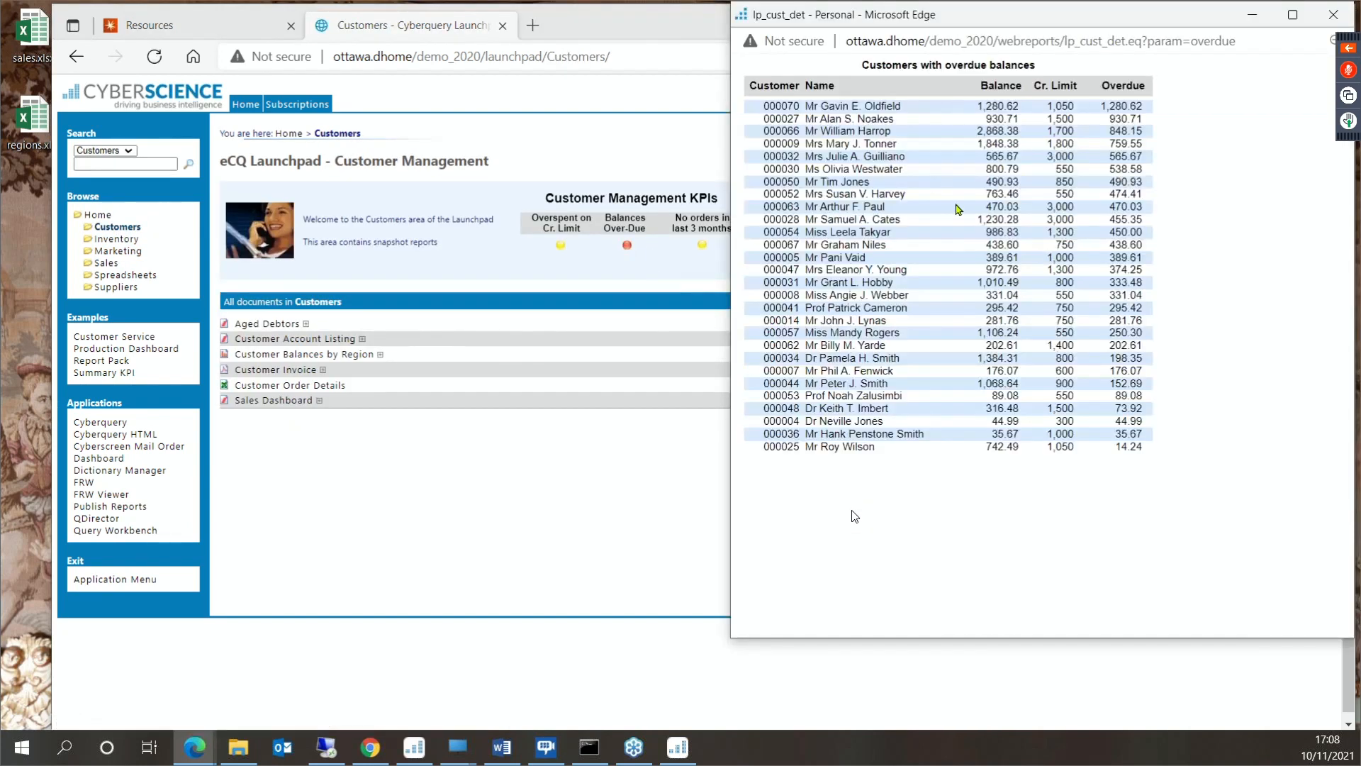
click(1333, 14)
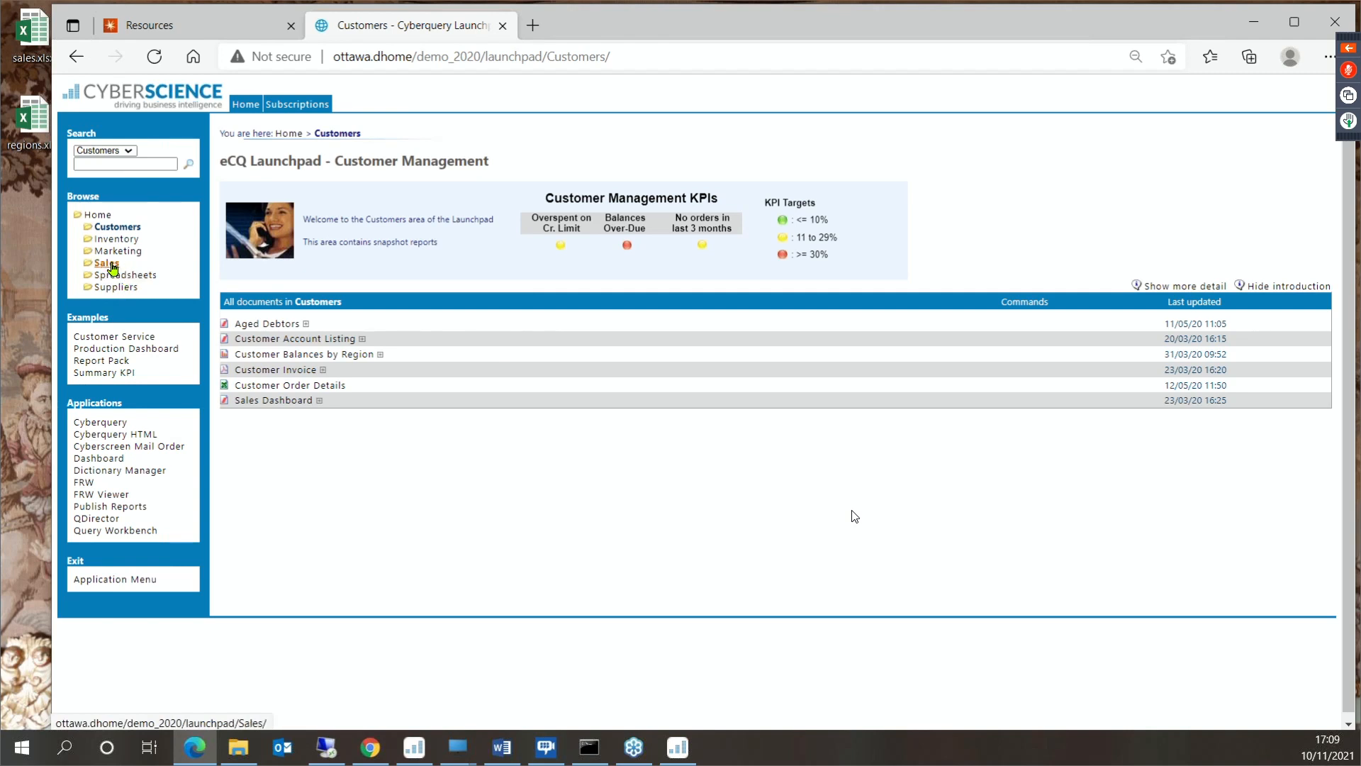
- Open the Outstanding Purchase Orders report in the Suppliers folder and subscribe to it every 1 week in Excel format
click(114, 287)
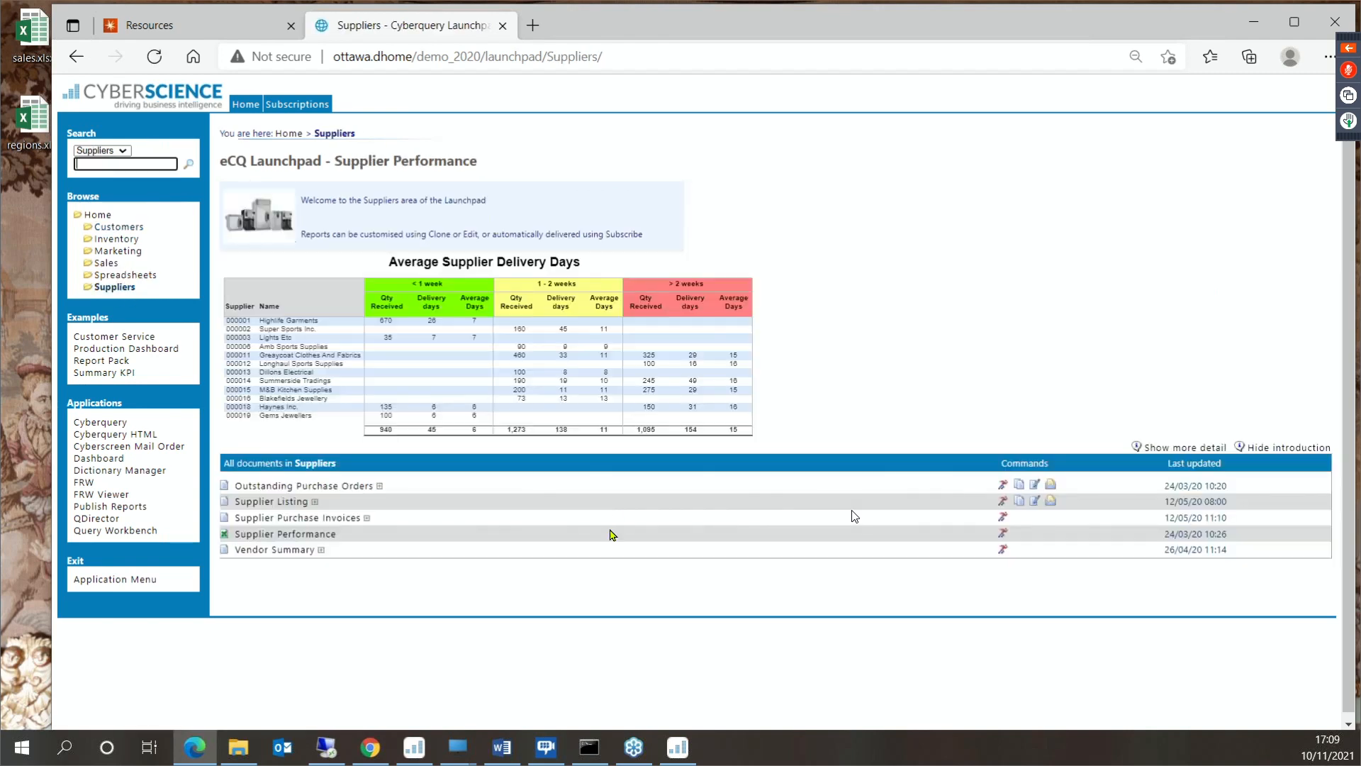
click(358, 489)
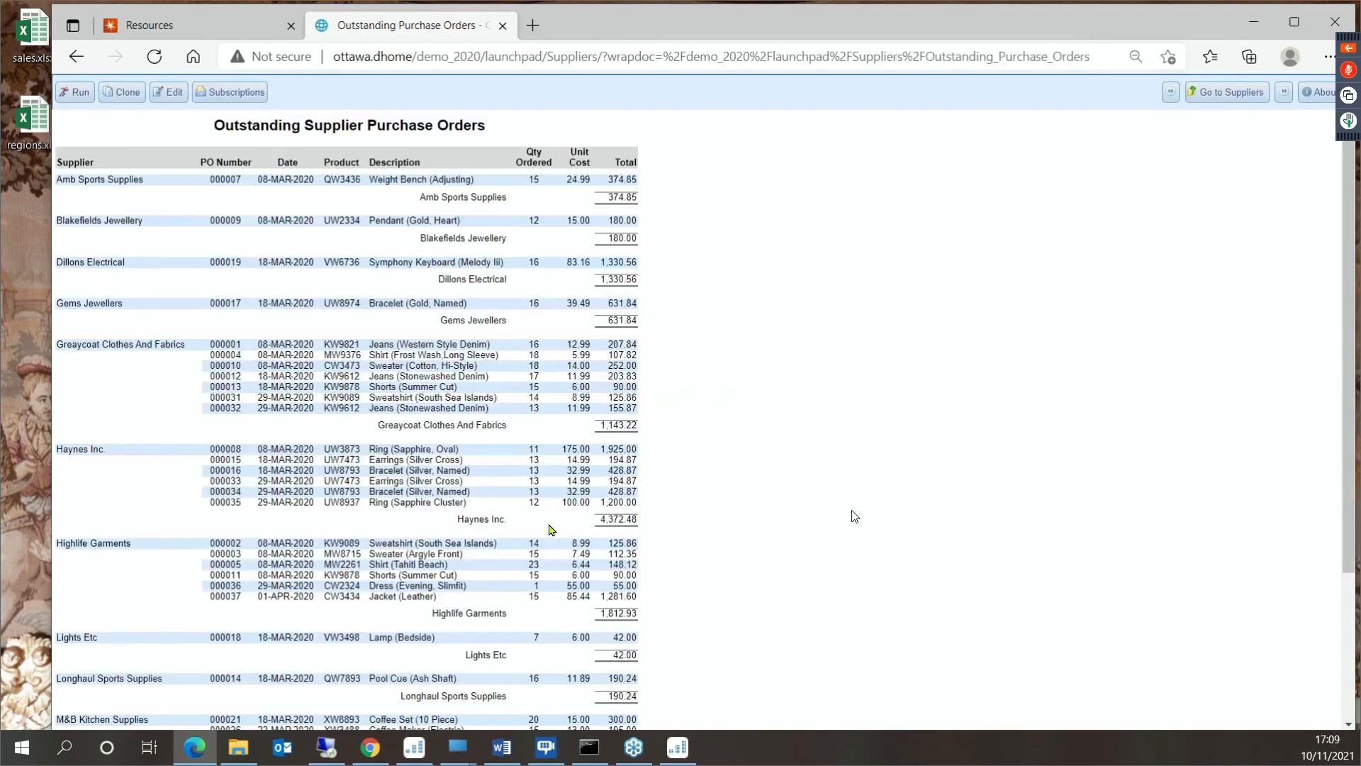
click(250, 99)
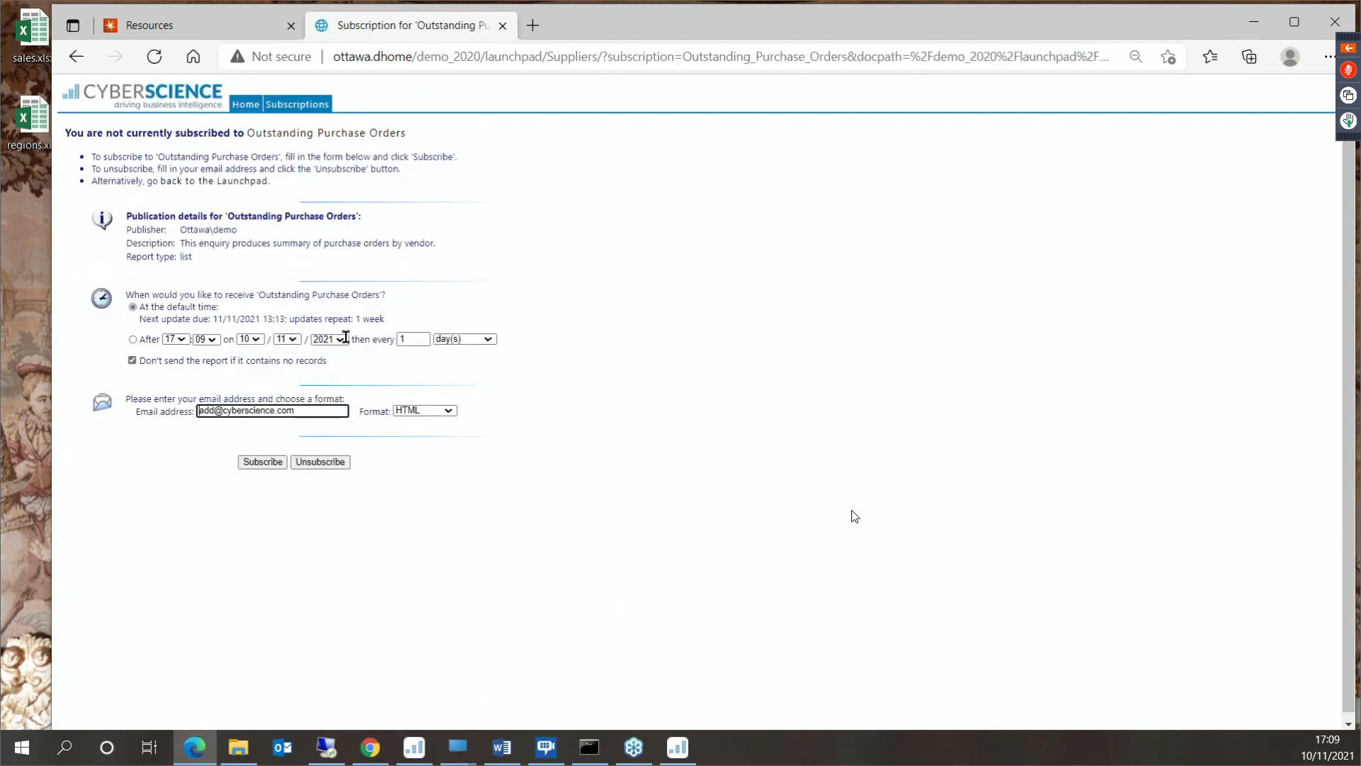
click(474, 340)
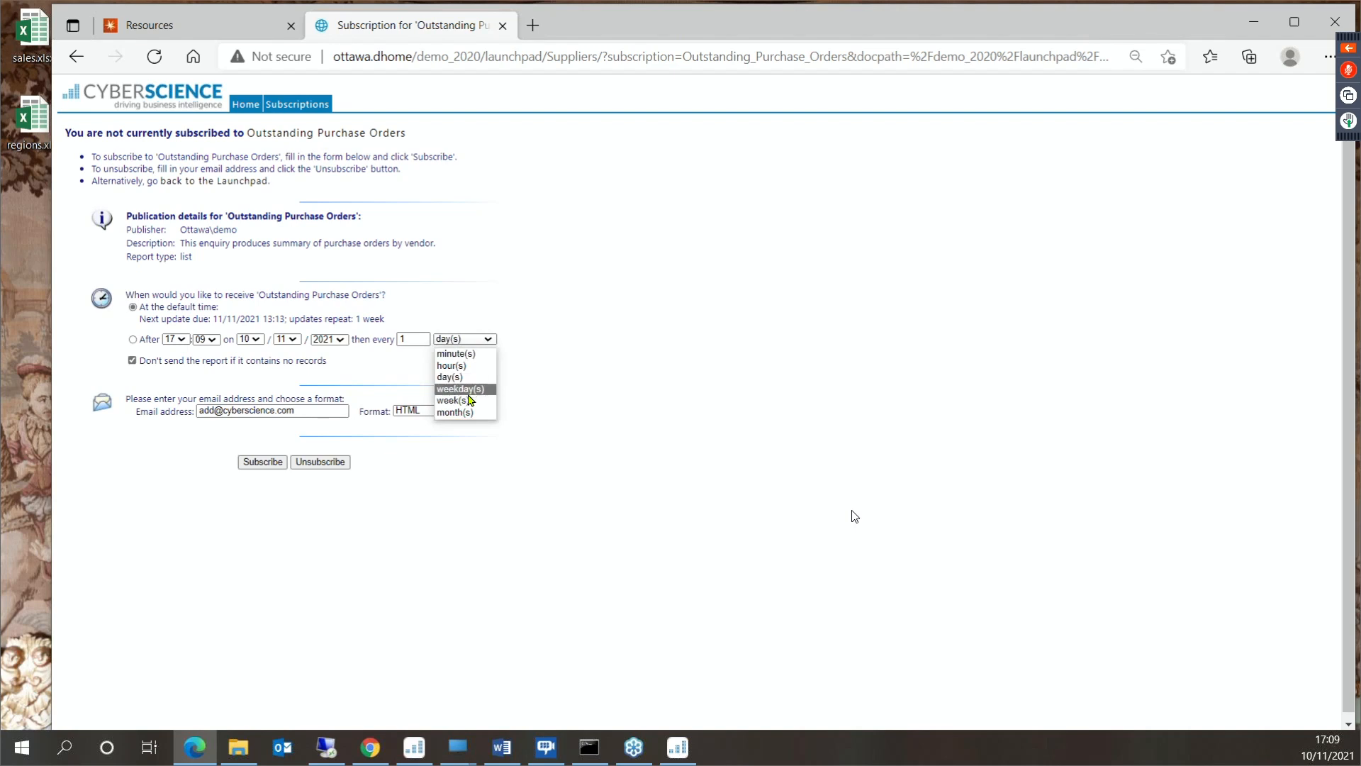
click(461, 400)
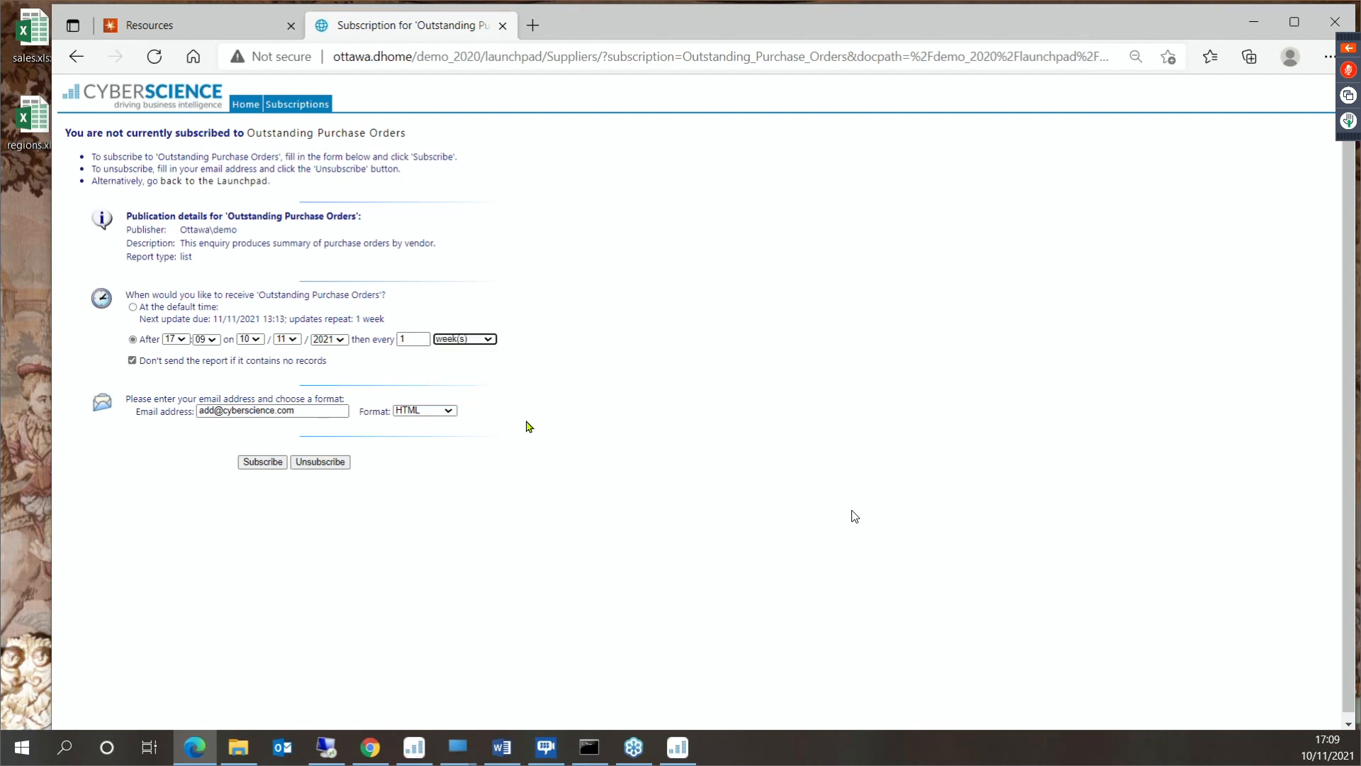
click(448, 411)
click(429, 451)
click(263, 461)
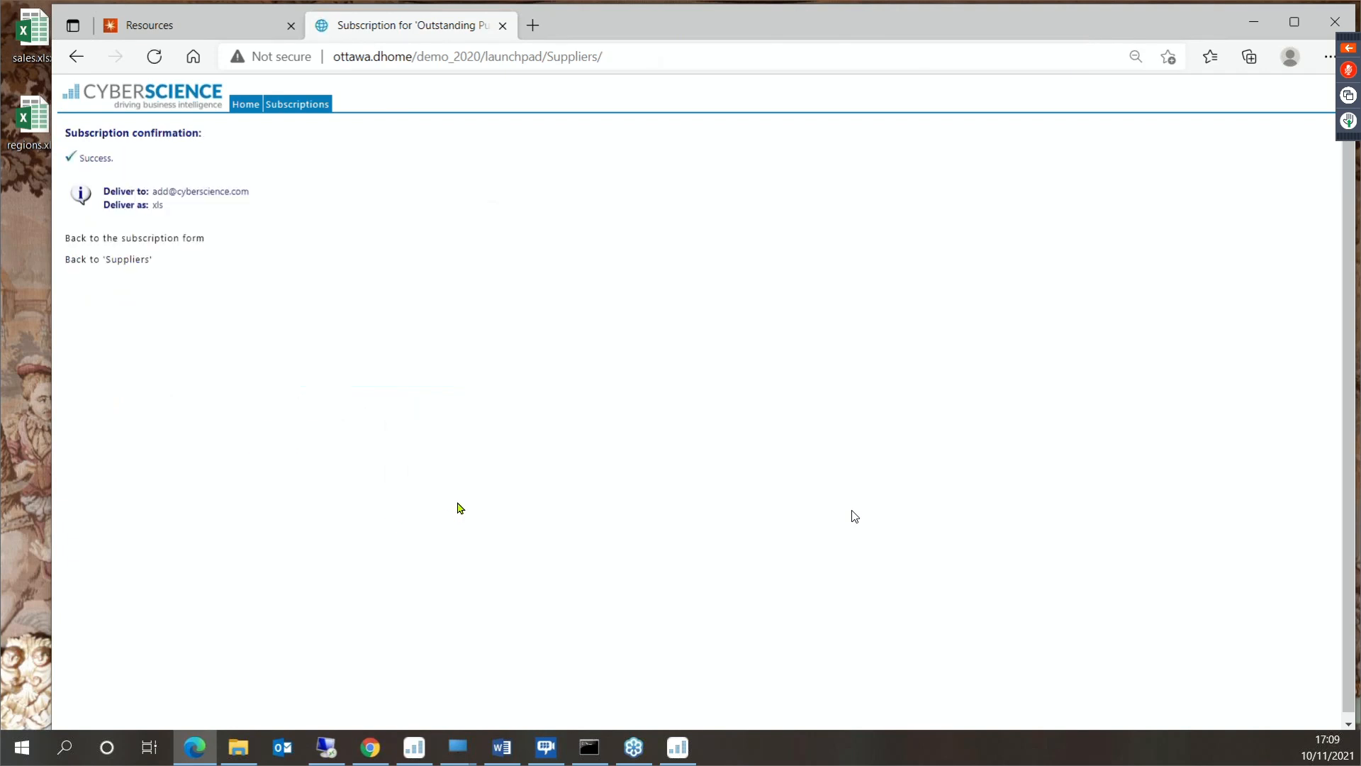
- Go back from the subscription confirmation to the Outstanding Purchase Orders report and return to the Suppliers folder
click(76, 56)
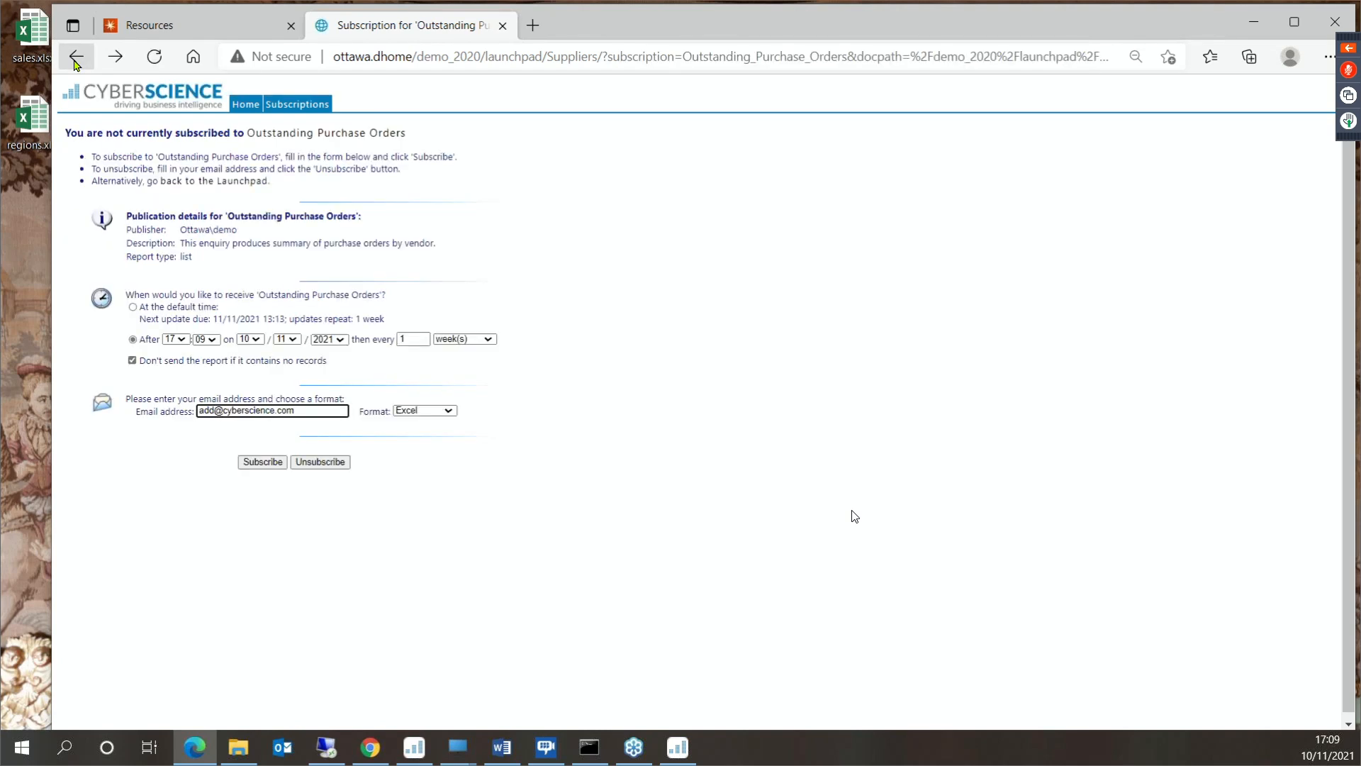
click(75, 61)
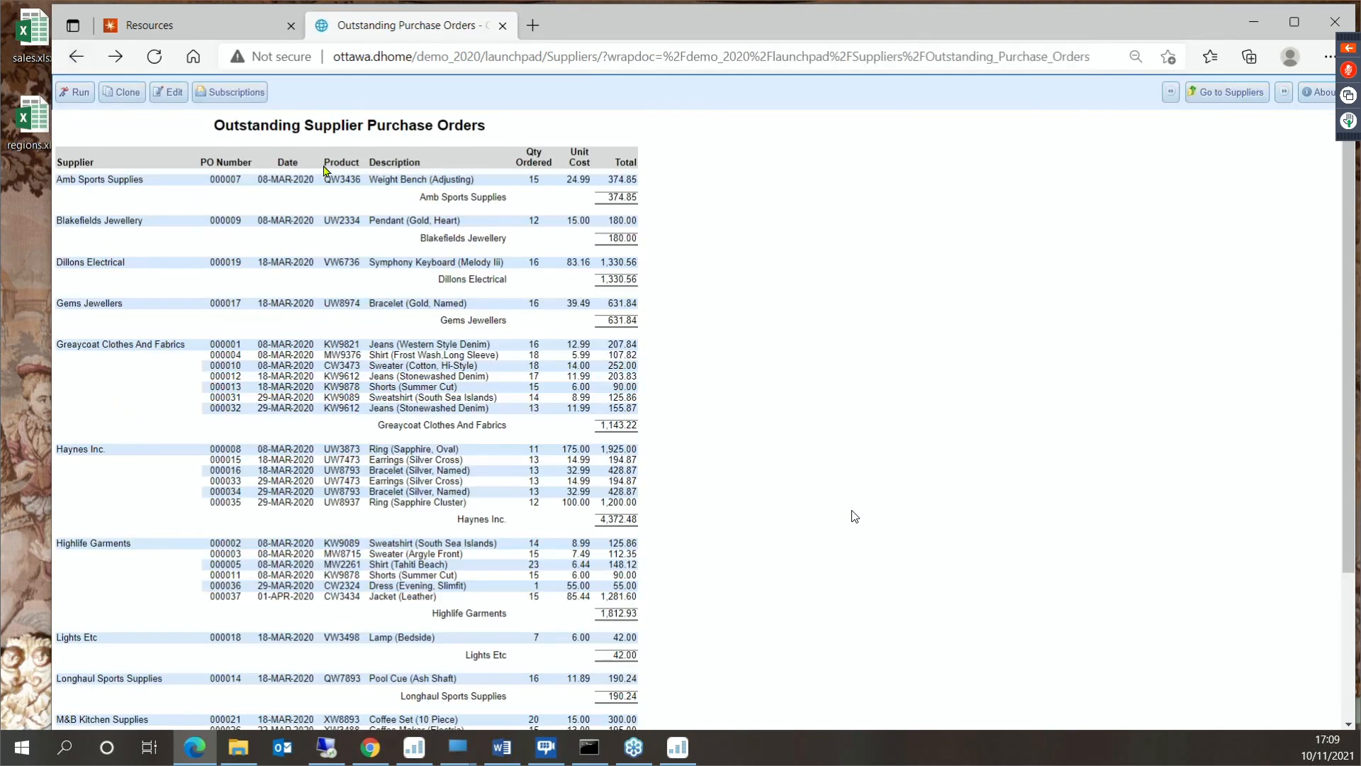
scroll(950, 355, up, 2)
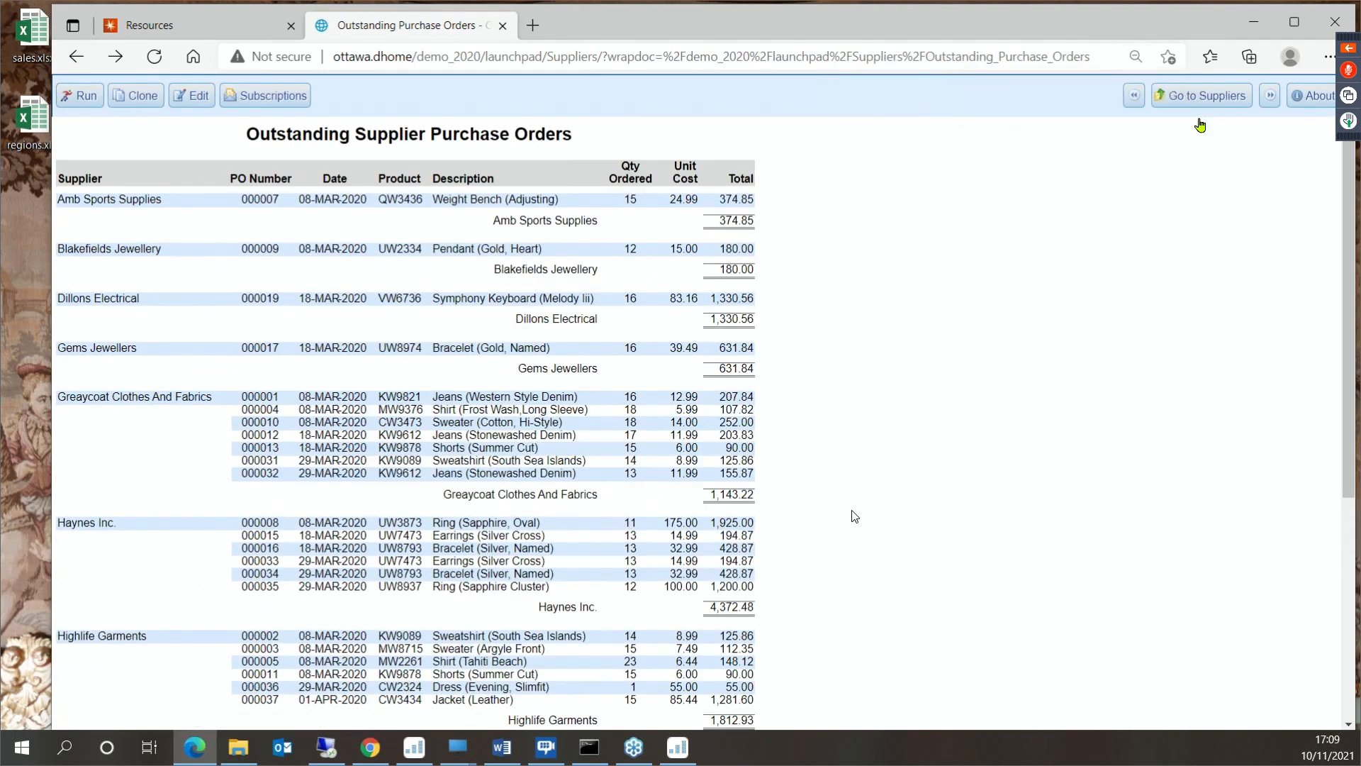
click(1180, 96)
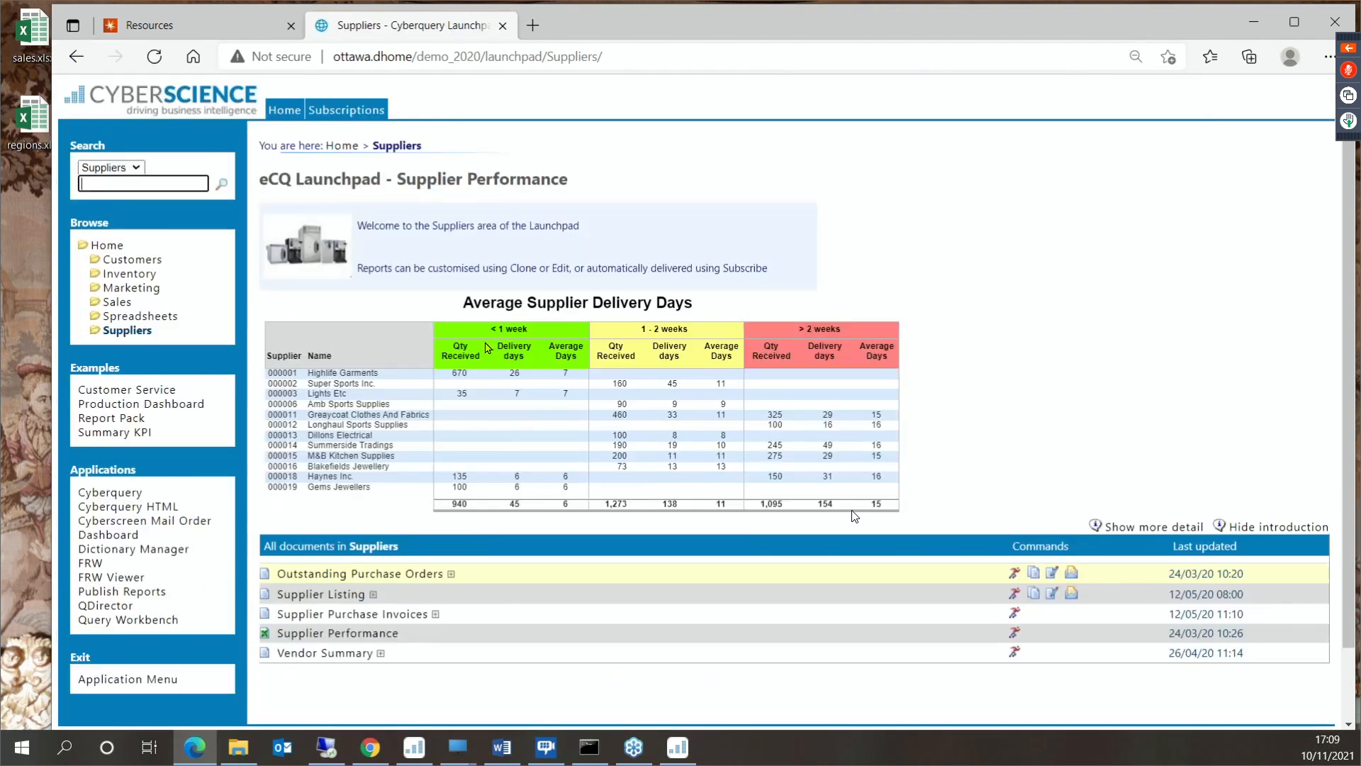
- View the Summary KPI example with the Arctic Tern Trading Company sales dashboard and close it
click(139, 433)
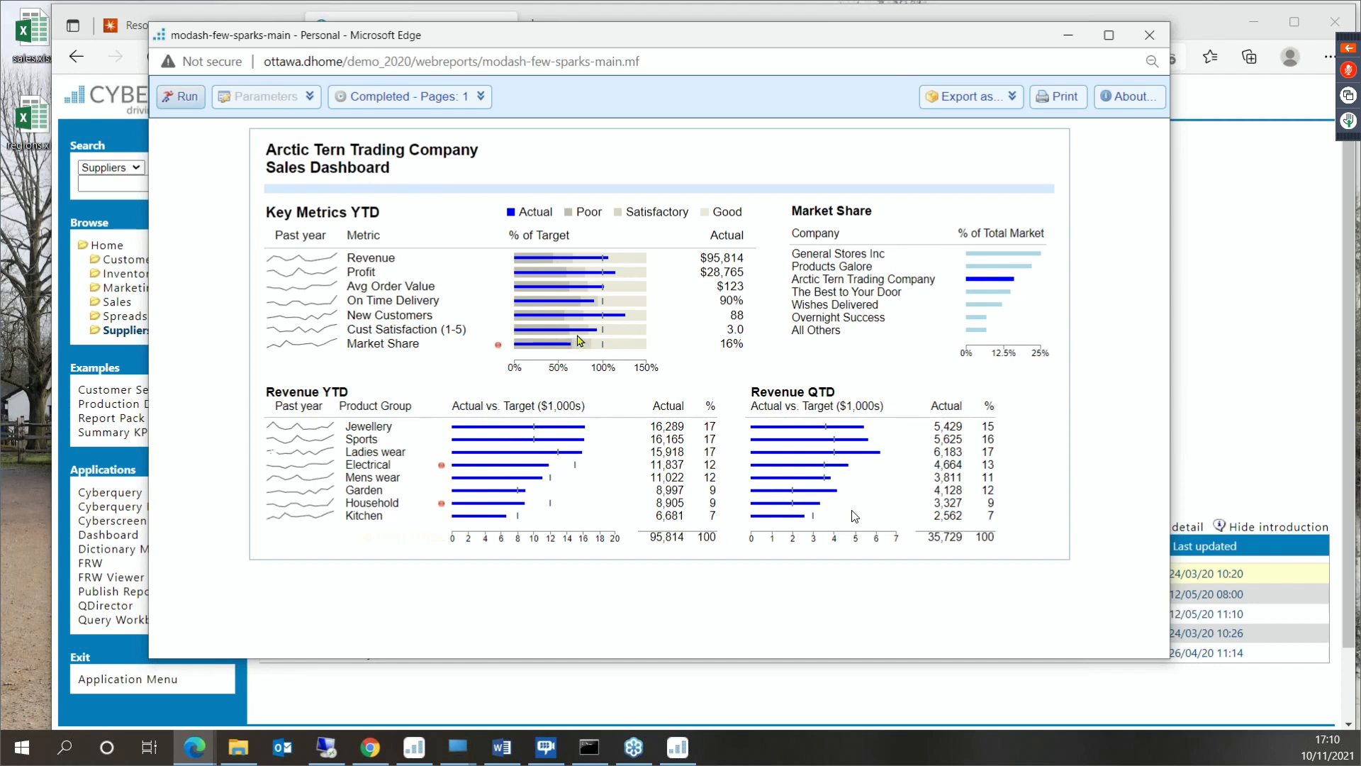
mouse_move(621, 350)
click(1149, 35)
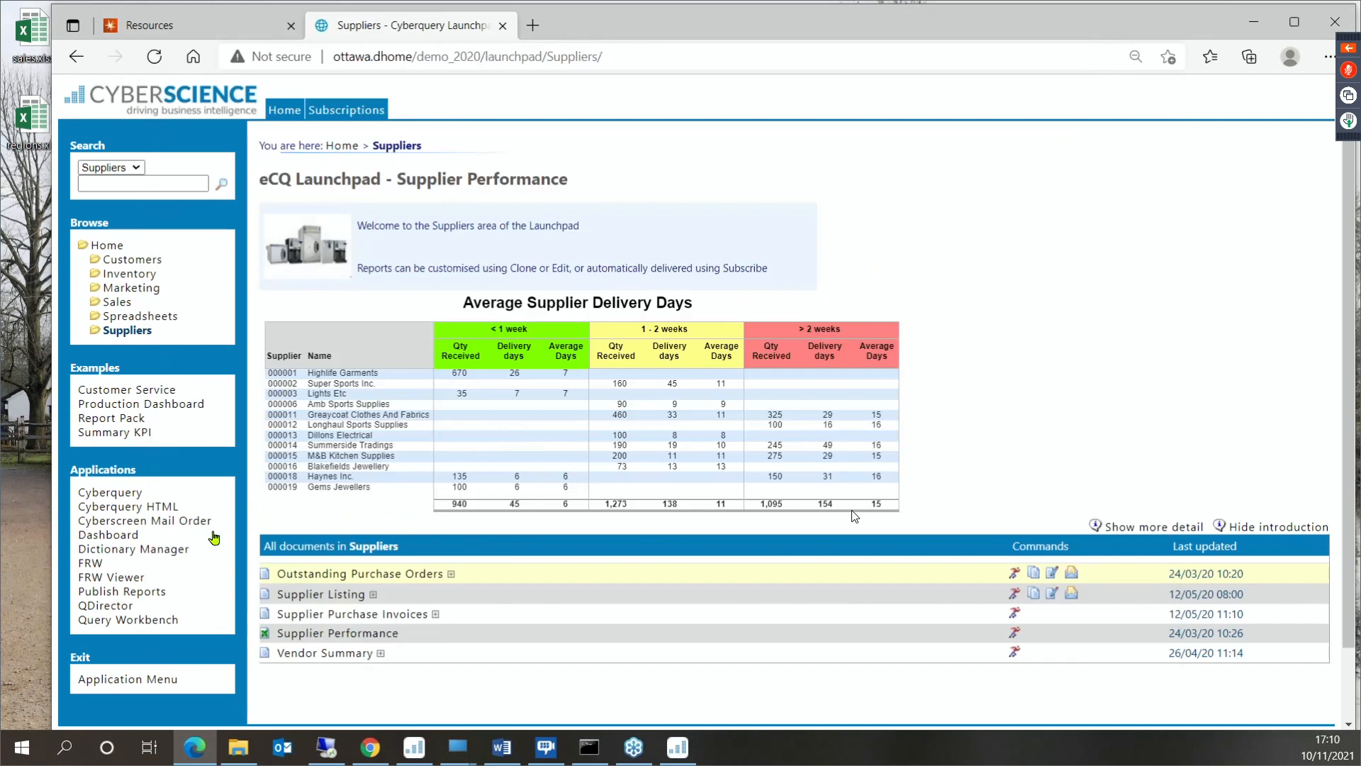
- View the Production Dashboard example in full screen, zoomed out until all its gauges fit, and close it
click(161, 408)
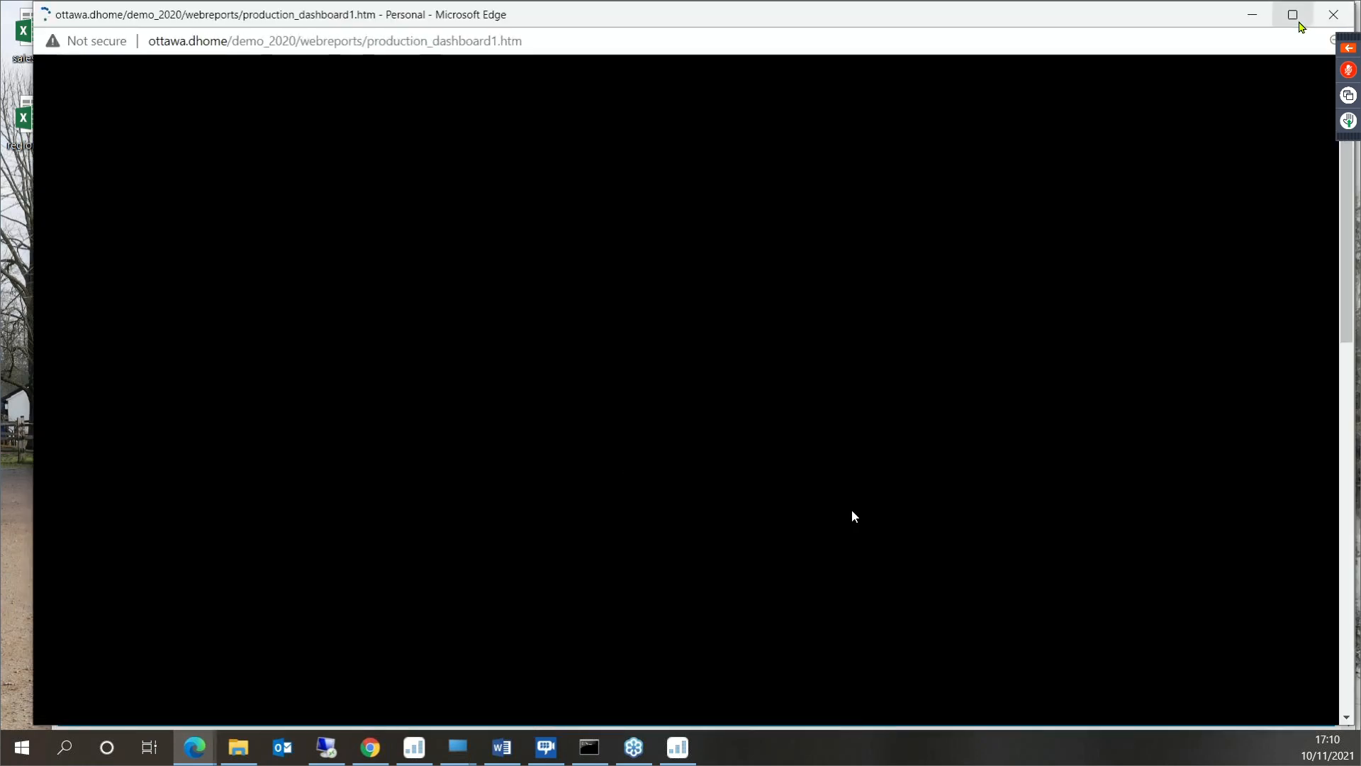
click(1294, 17)
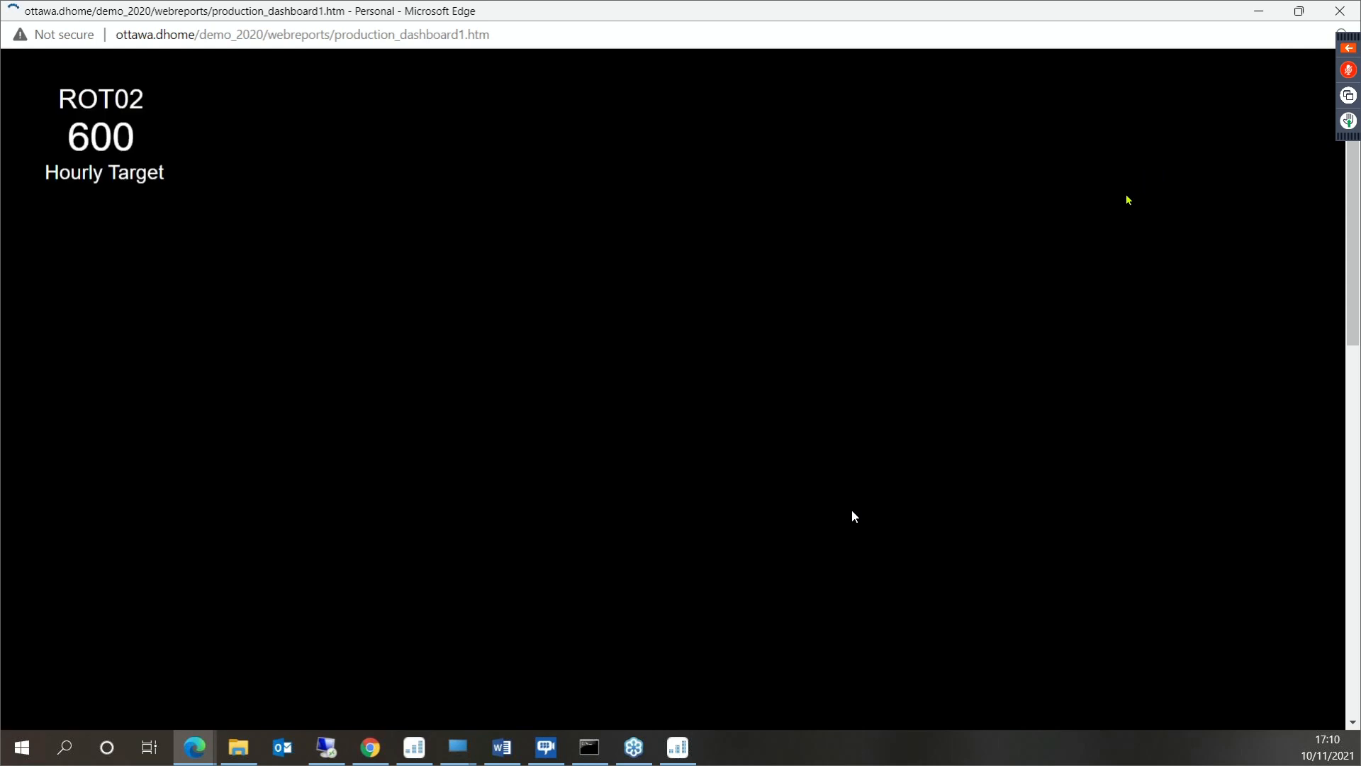
key(F11)
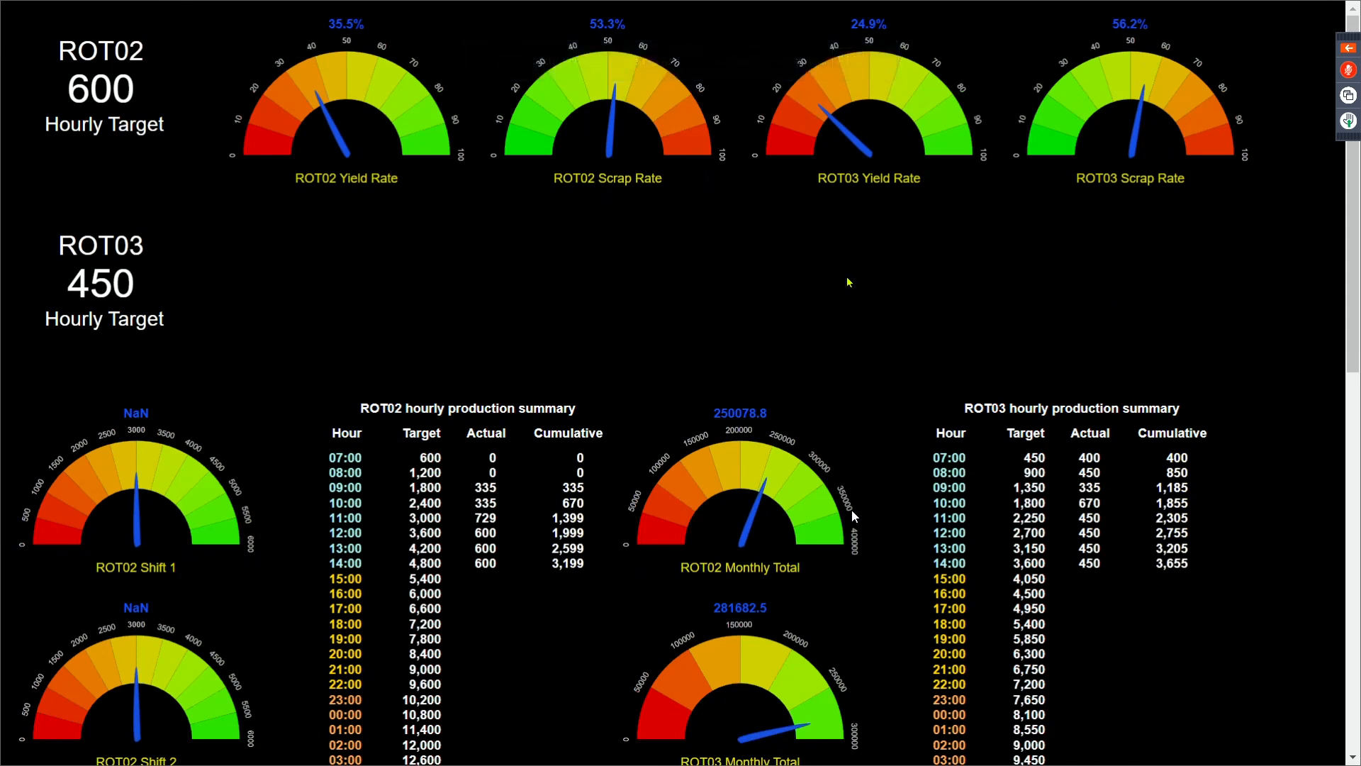
key(ctrl+minus)
key(ctrl+minus)
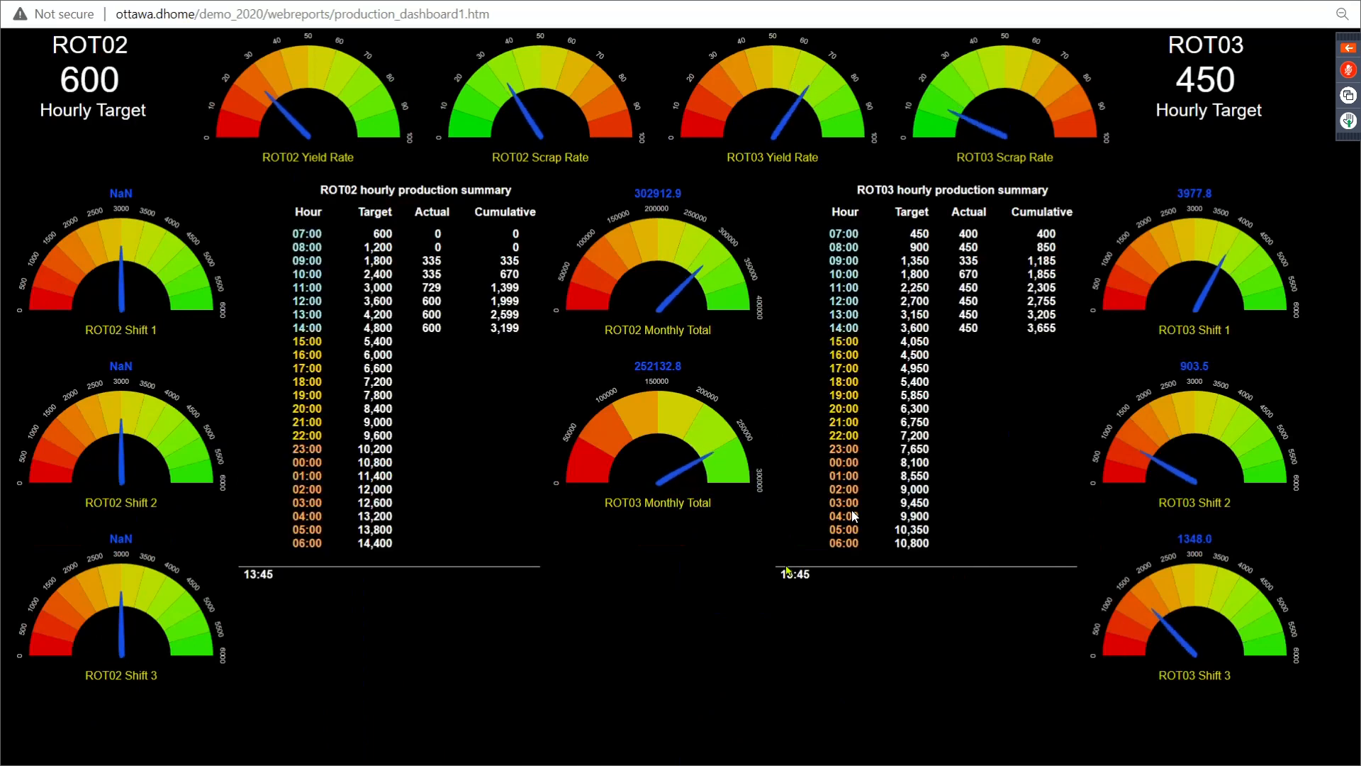
key(F11)
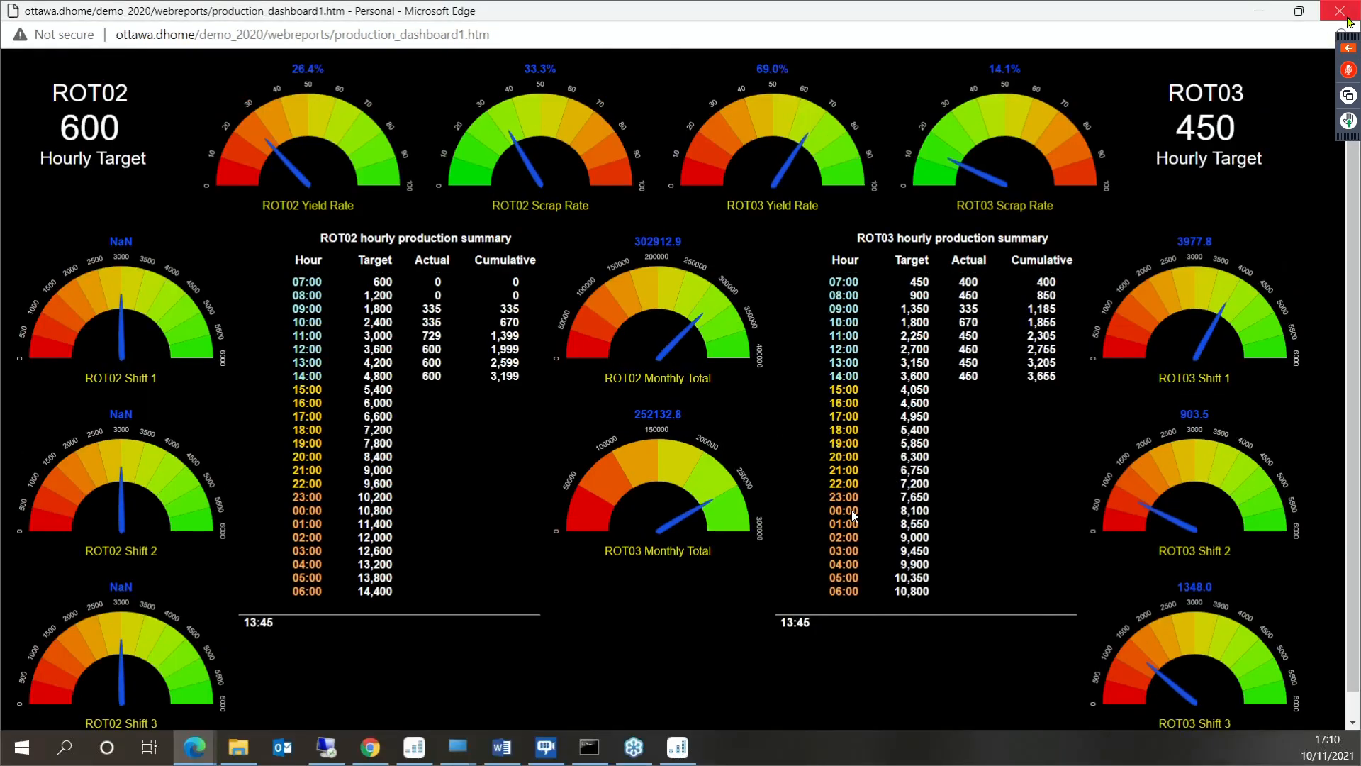
click(1350, 20)
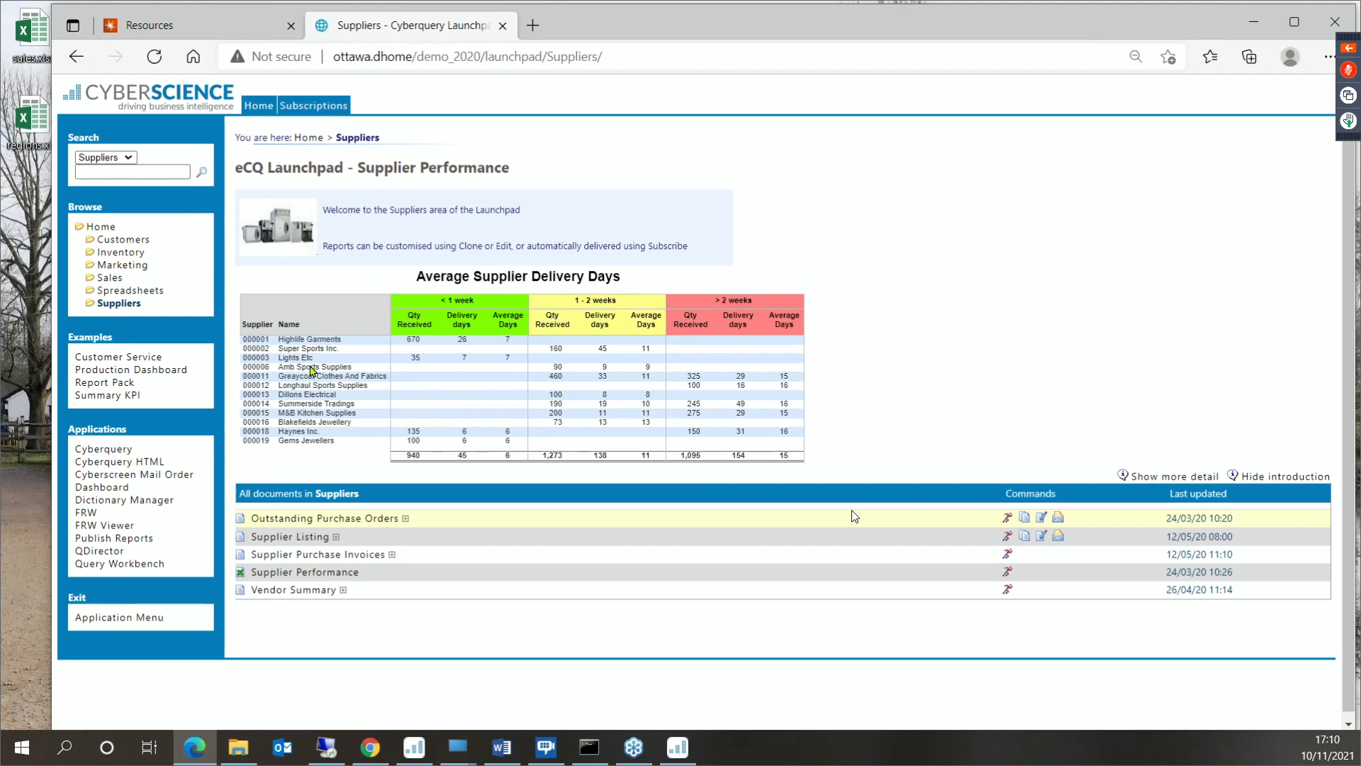
- Clone the Outstanding Purchase Orders report and add the Vendor table's Vendor_Number field as a column before Supplier
click(1024, 518)
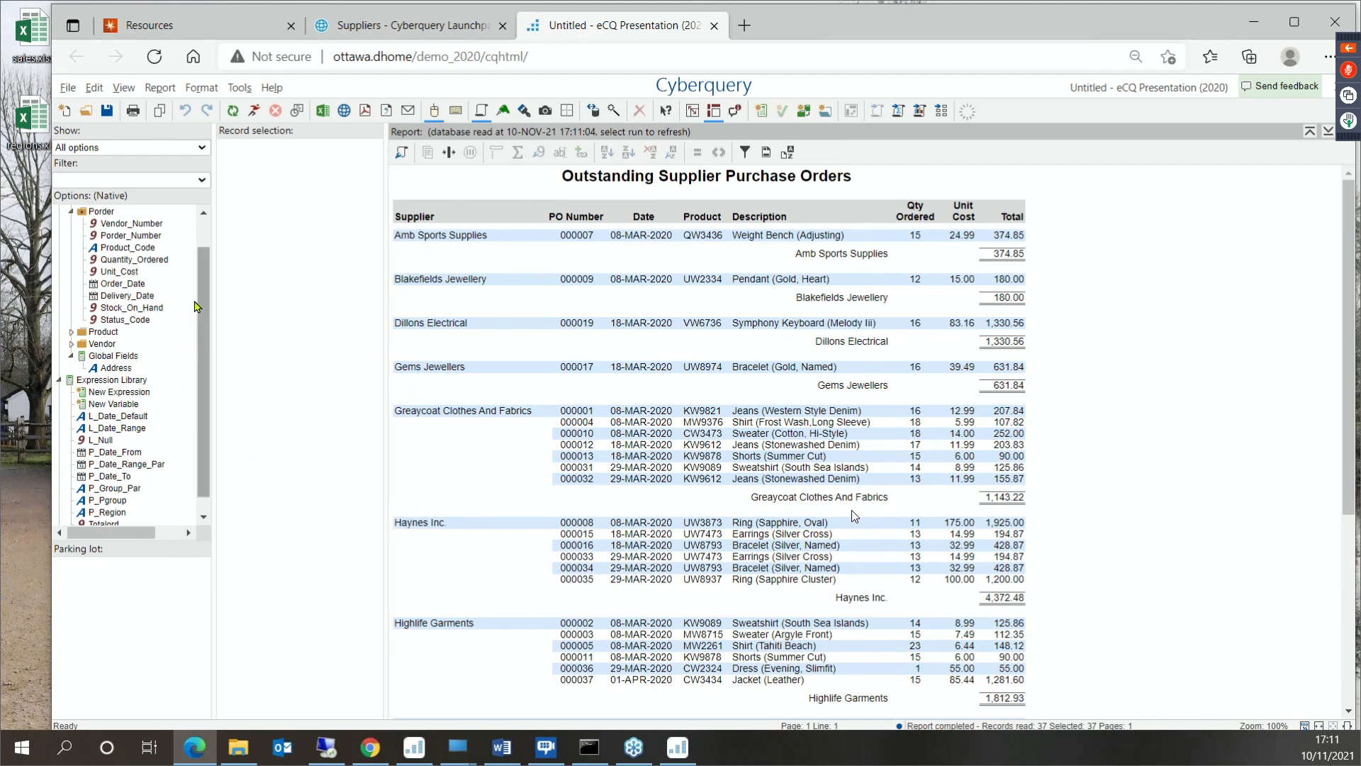
double_click(101, 343)
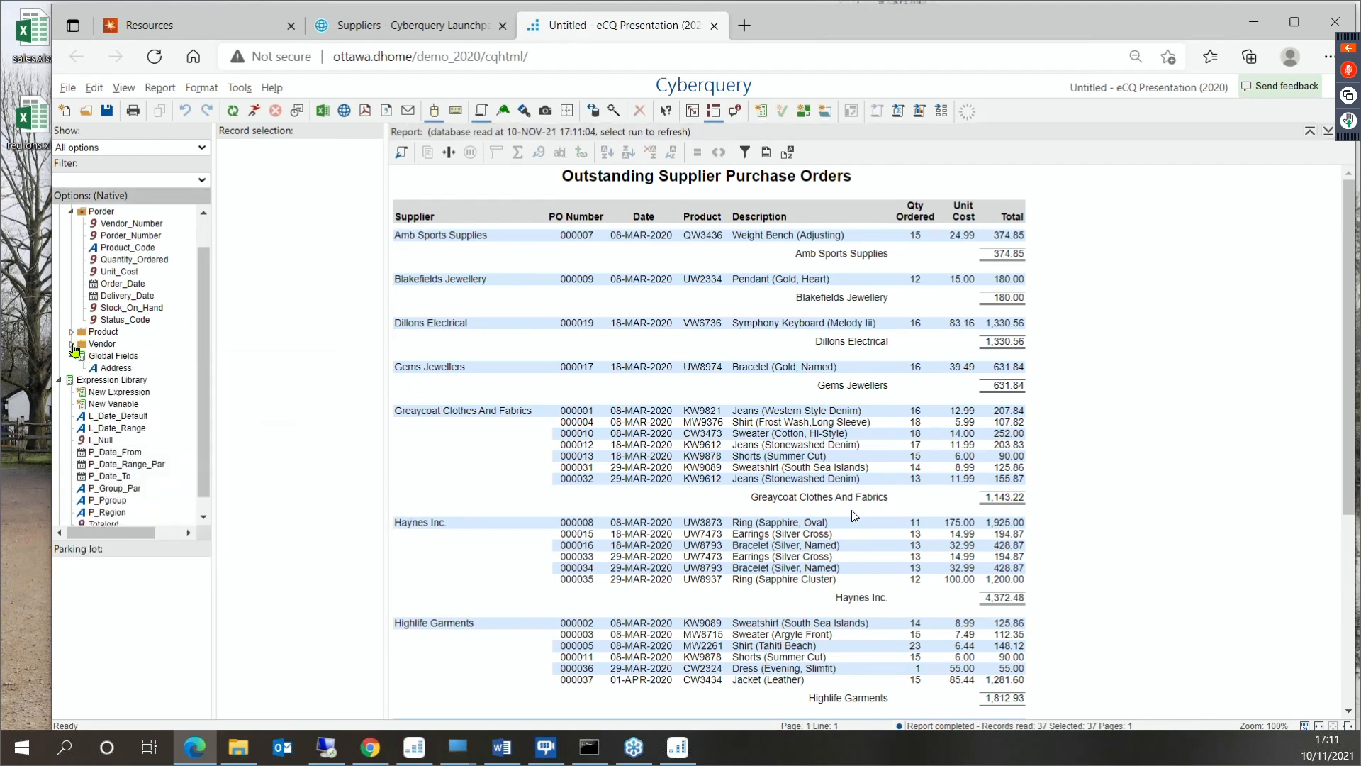
drag(120, 356, 394, 284)
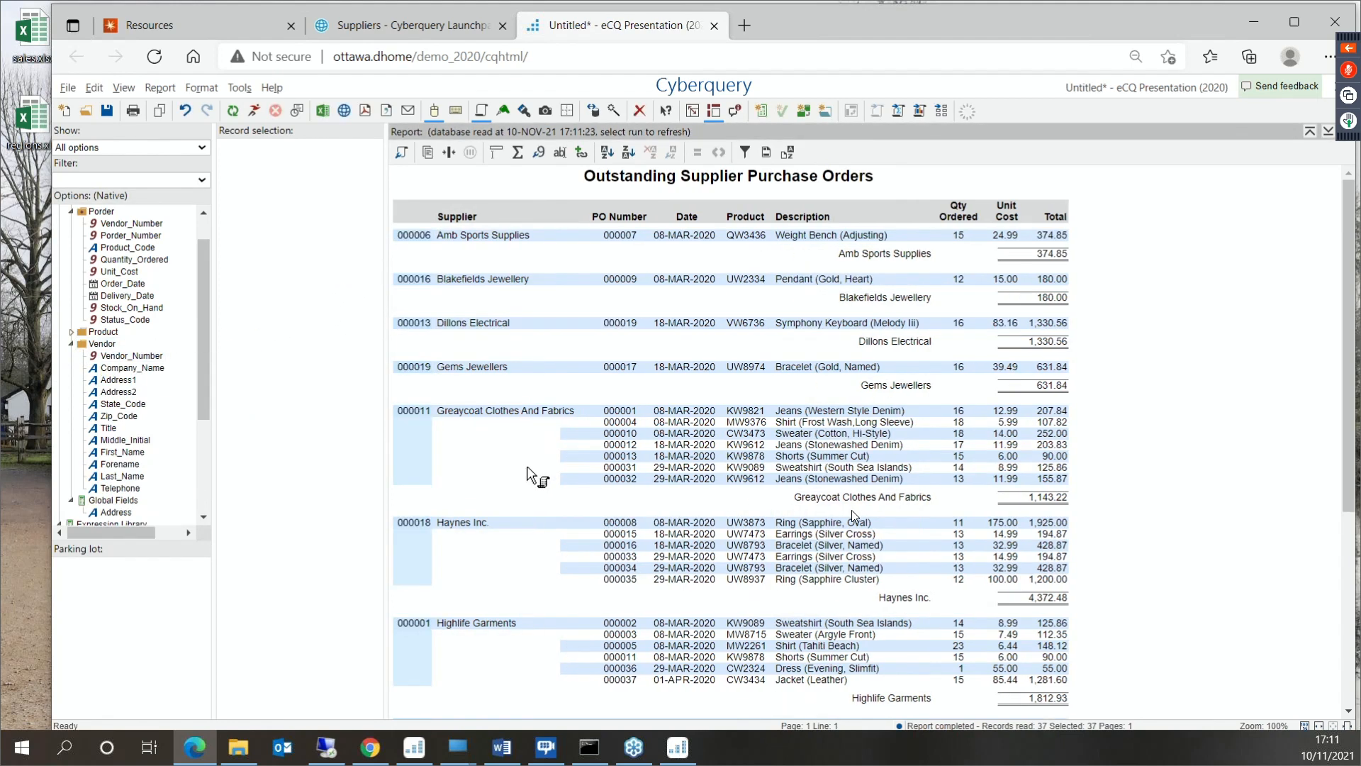
- Change the heading of the new vendor number column to Supplier Code
click(417, 214)
double_click(416, 213)
drag(724, 305, 652, 282)
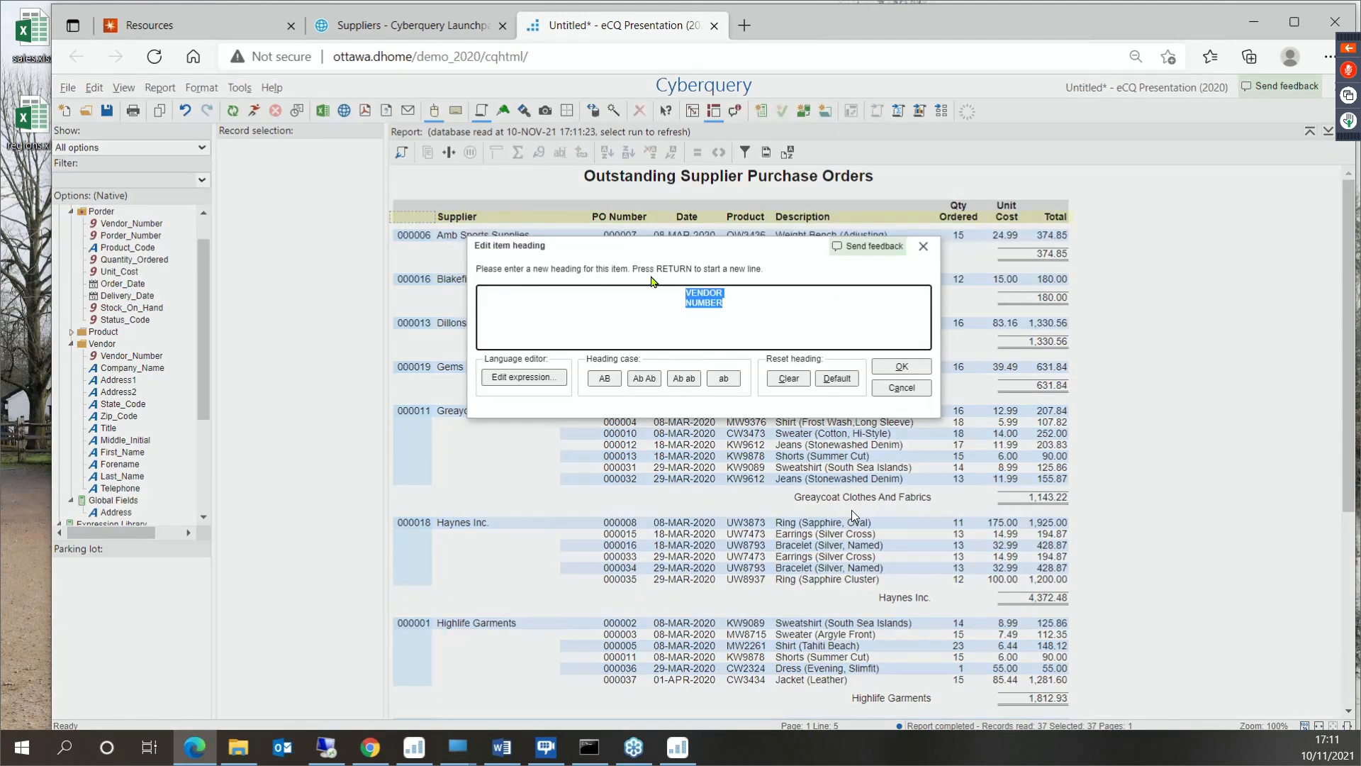
text(Supplier )
text(Code)
click(900, 367)
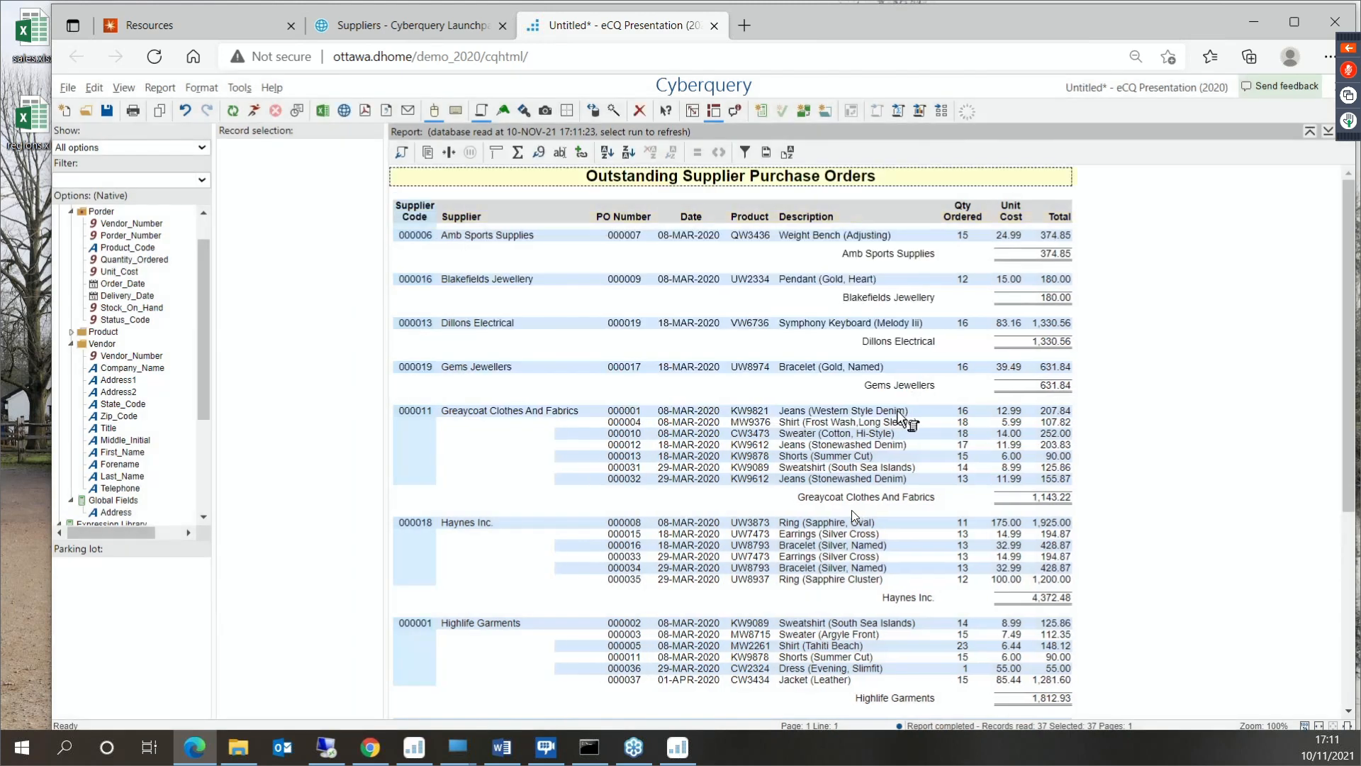
- Exit the cloned purchase orders report without saving it and return to the Suppliers folder
click(795, 605)
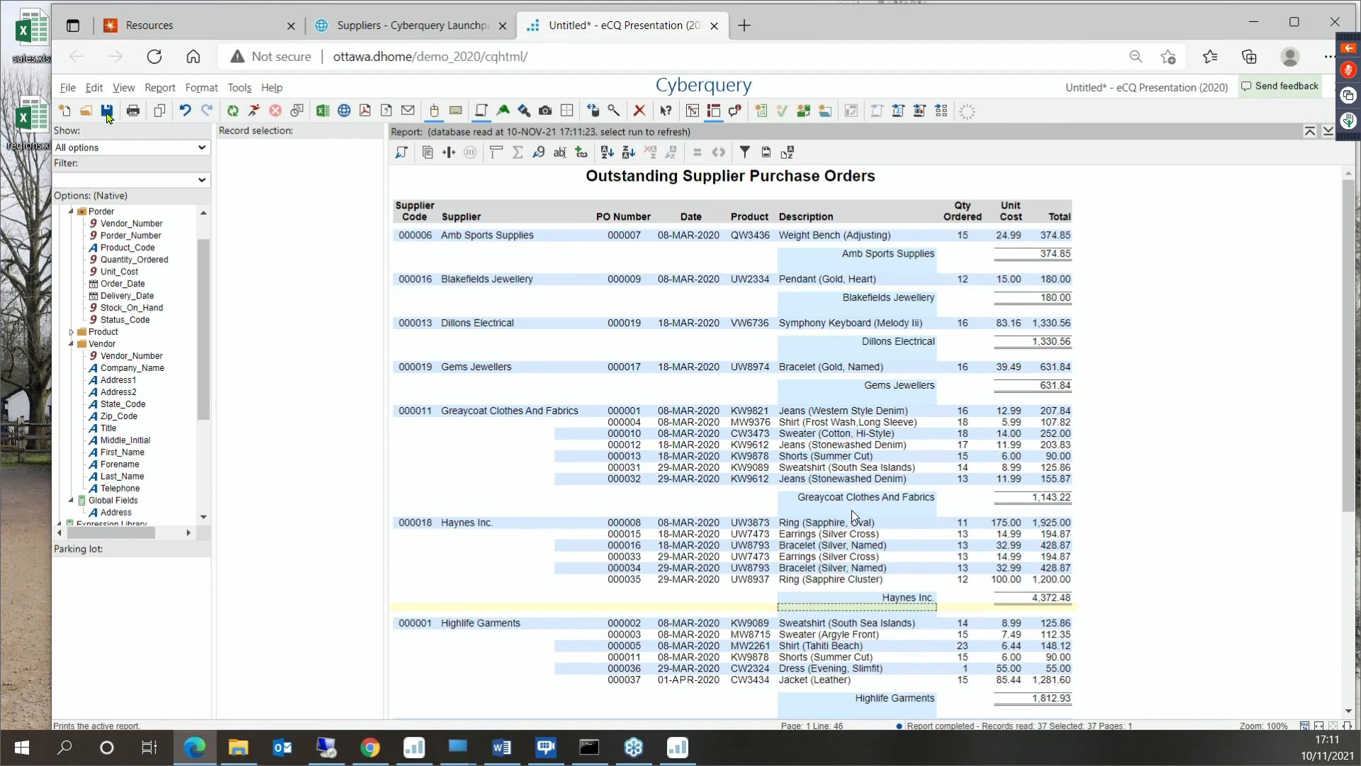
click(72, 91)
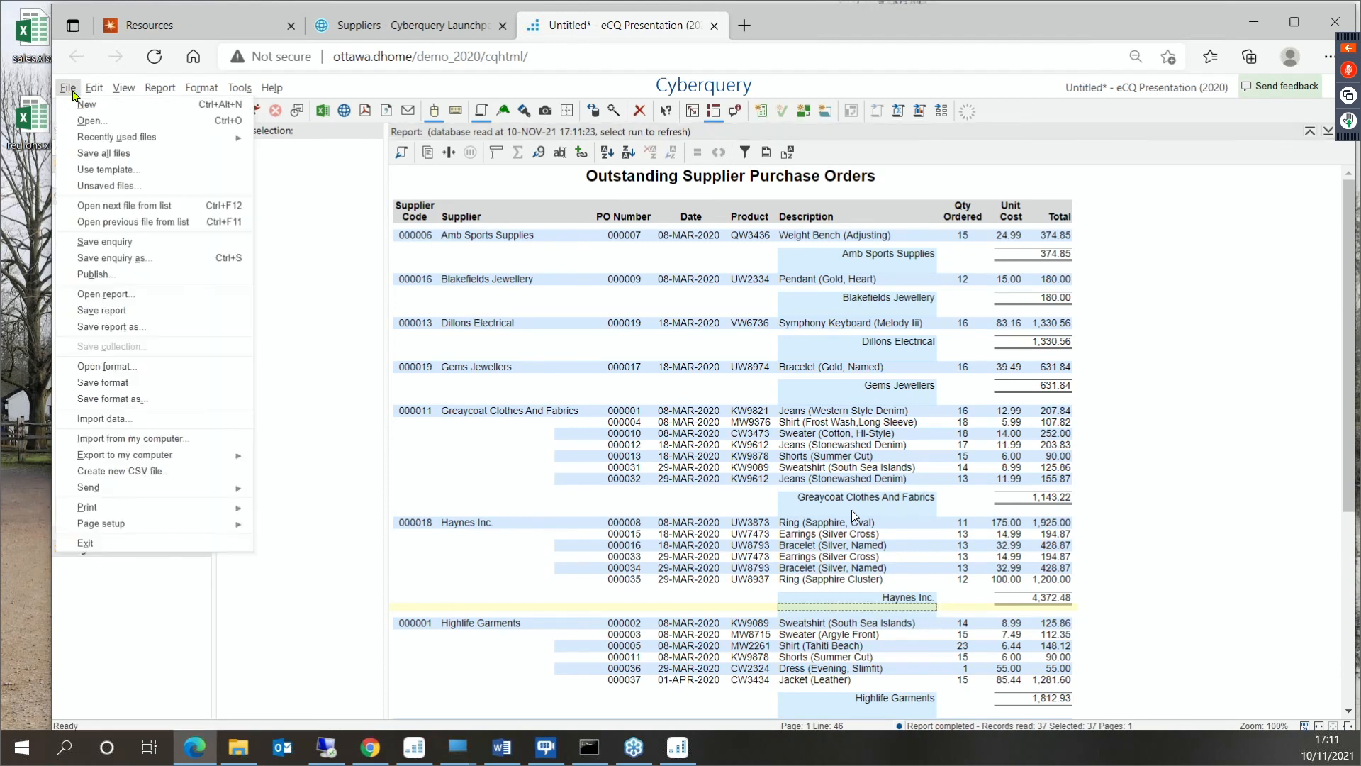
click(85, 542)
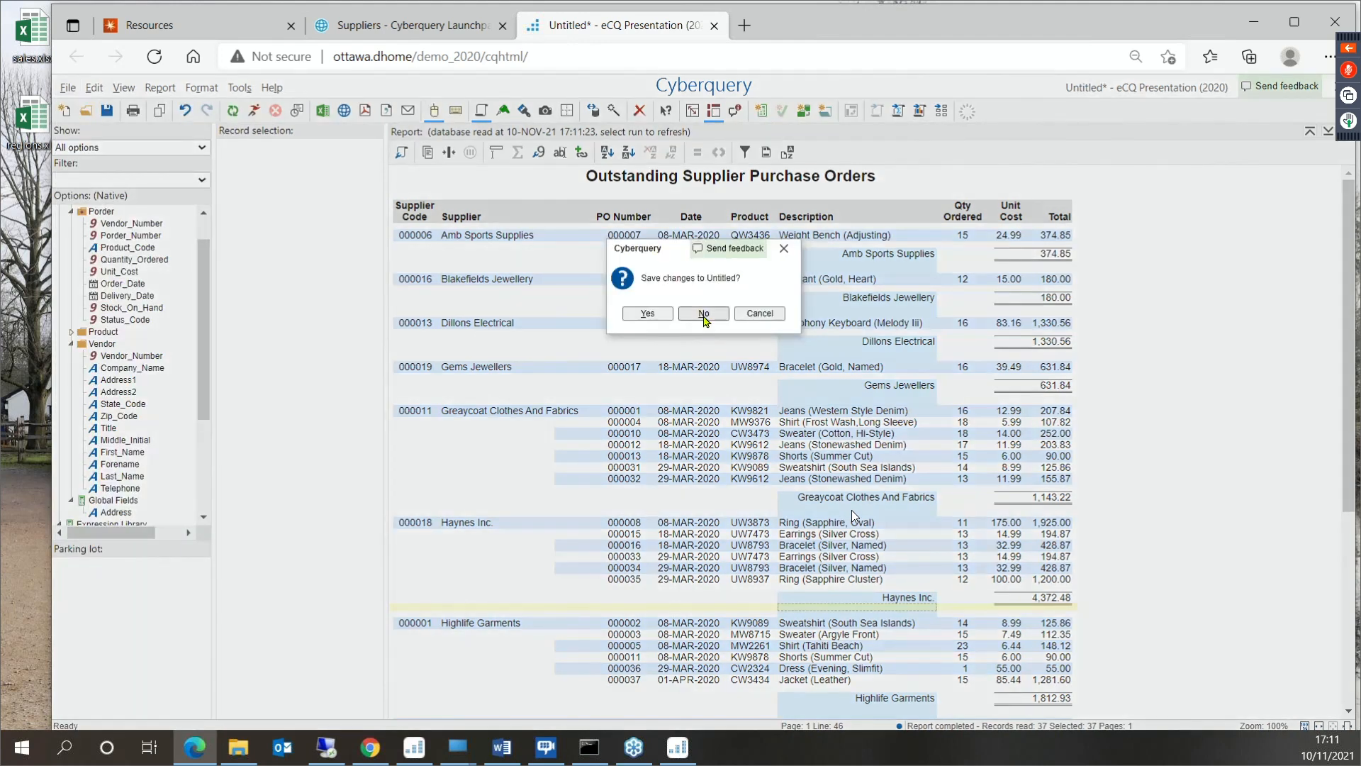
click(704, 316)
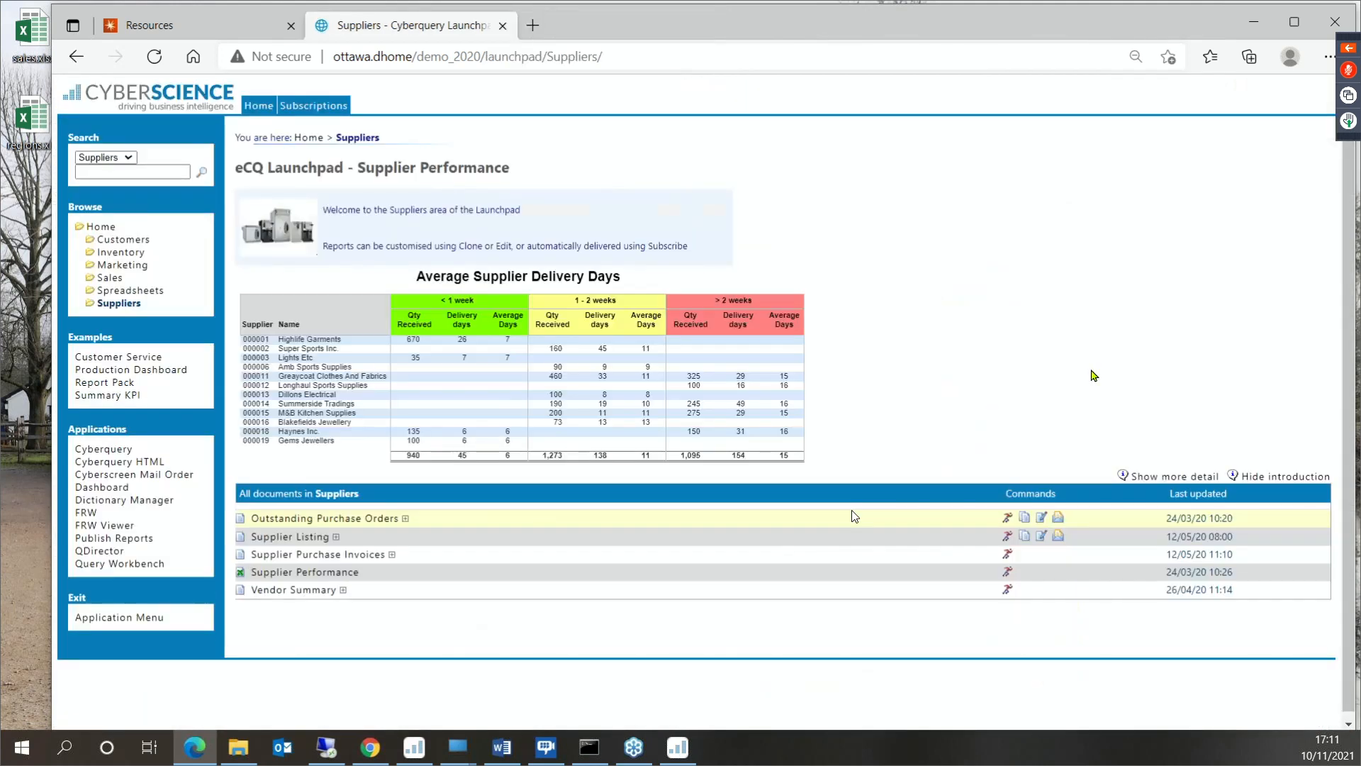